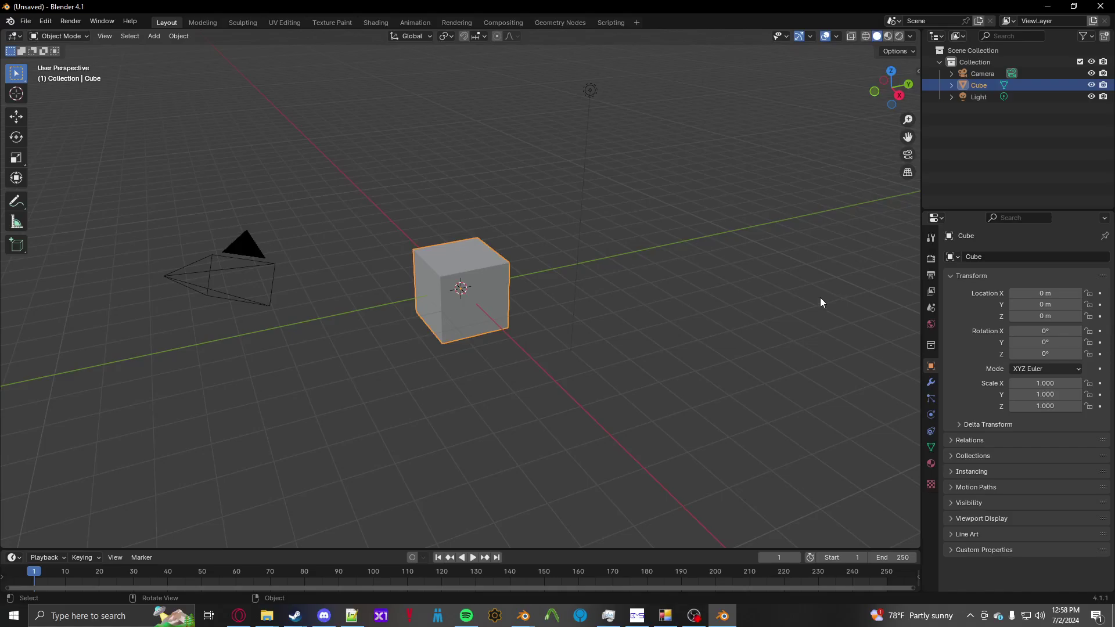
Switch to File Explorer and review the tools and the God Hand (USA).iso file in the GodHandTools folder.
{"action": "key", "text": "space"}
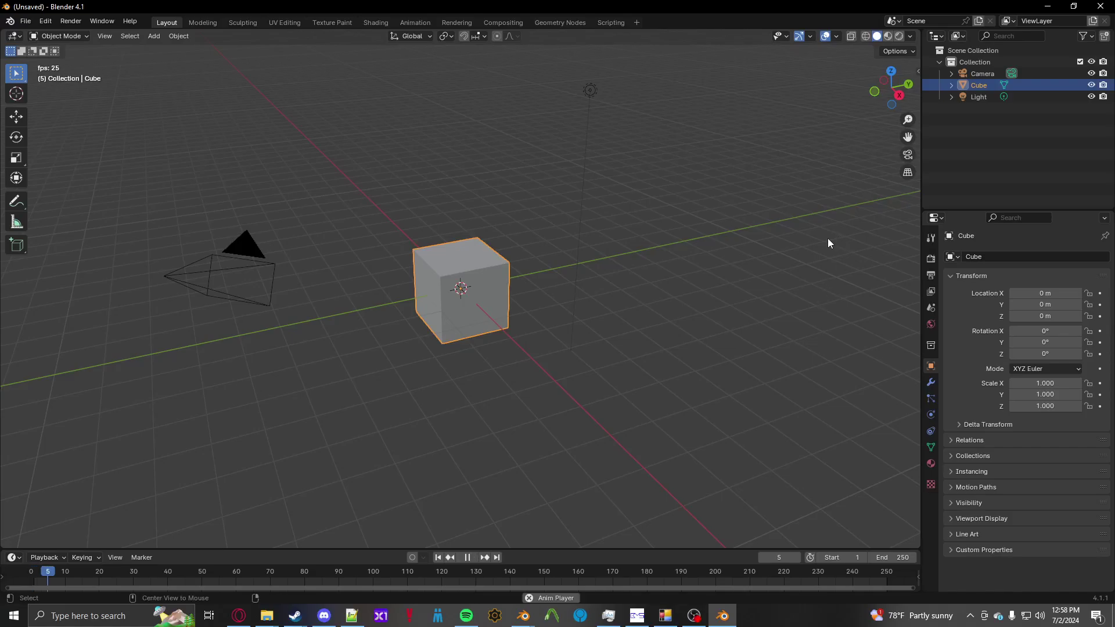
{"action": "key", "text": "alt+Tab"}
{"action": "key", "text": "alt+Tab"}
{"action": "key", "text": "alt+Tab"}
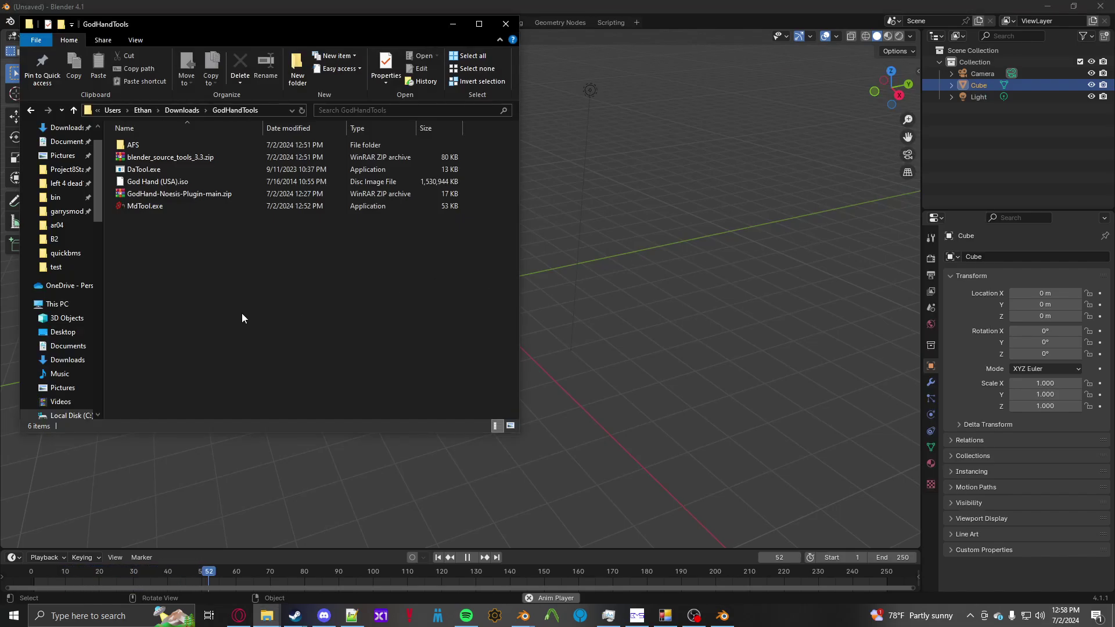
{"action": "left_click_drag", "start_coordinate": [241, 285], "coordinate": [126, 140]}
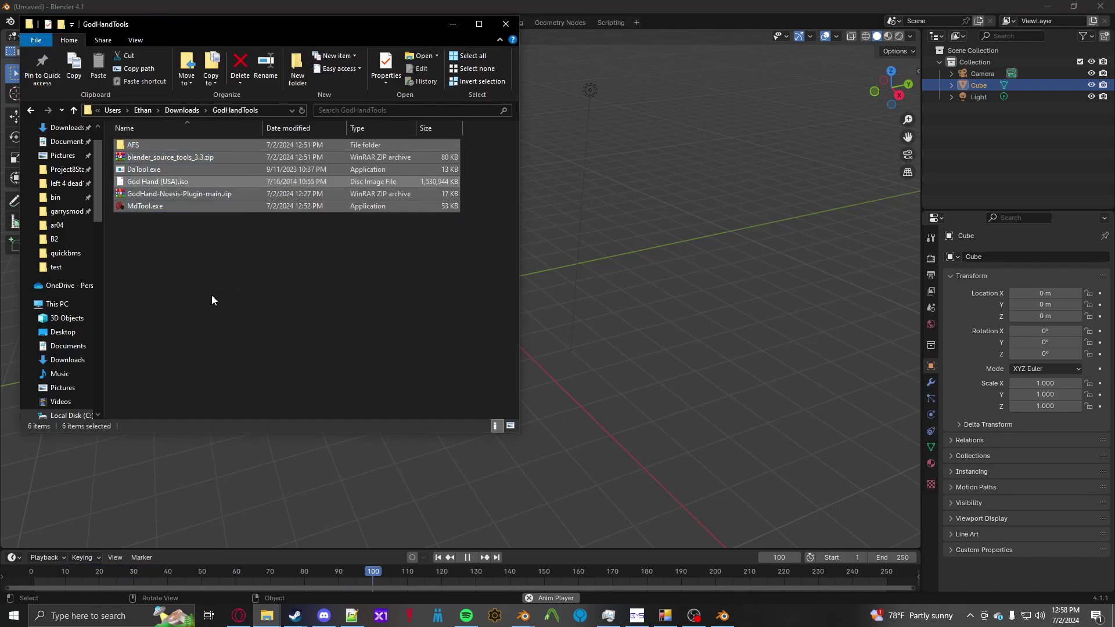
{"action": "left_click", "coordinate": [211, 295]}
{"action": "left_click", "coordinate": [141, 182]}
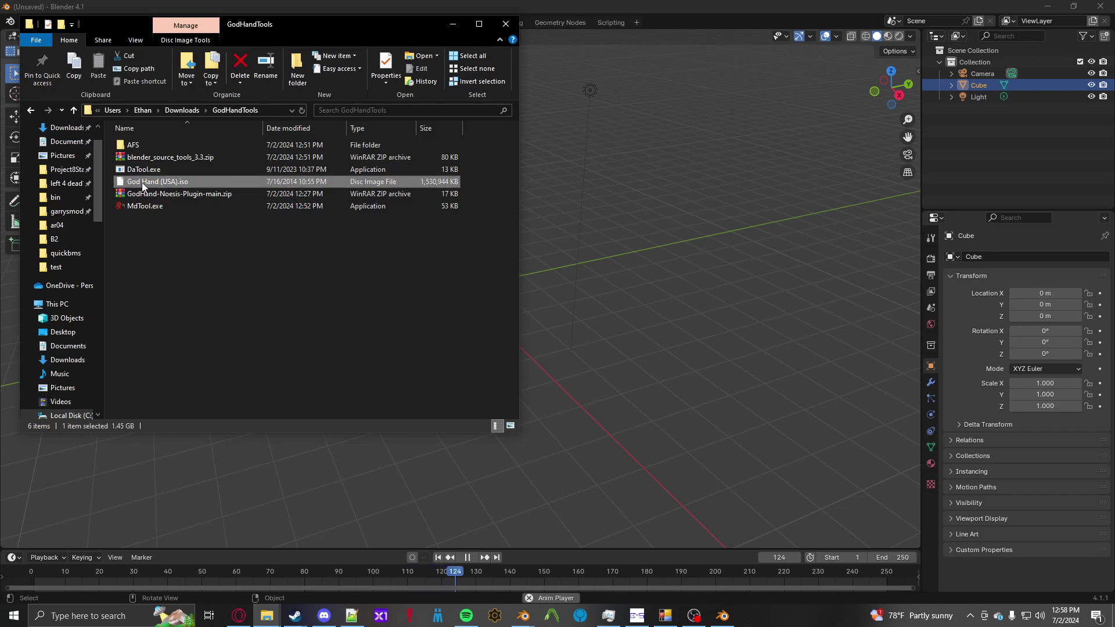
Review the browser pages for the God Hand ISO, Noesis plugin, God-Hand-Tools, AFS Explorer 3.7, Blender Source Tools and Noesis.
{"action": "left_click", "coordinate": [238, 616]}
{"action": "left_click", "coordinate": [744, 7]}
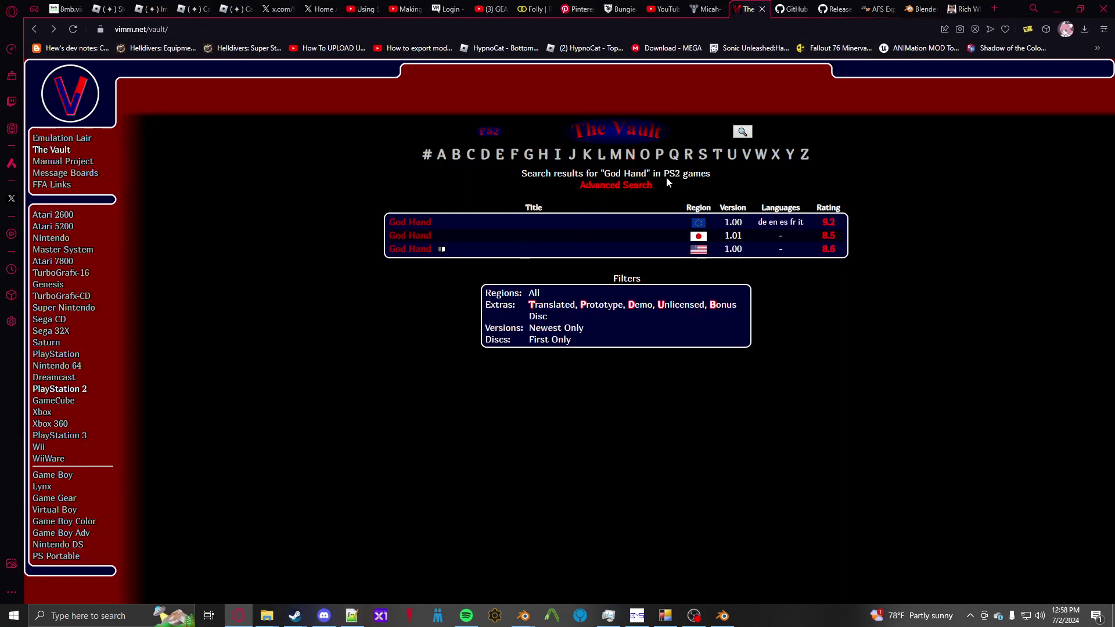
{"action": "left_click", "coordinate": [791, 8]}
{"action": "scroll", "coordinate": [427, 318], "scroll_direction": "down", "scroll_amount": 1}
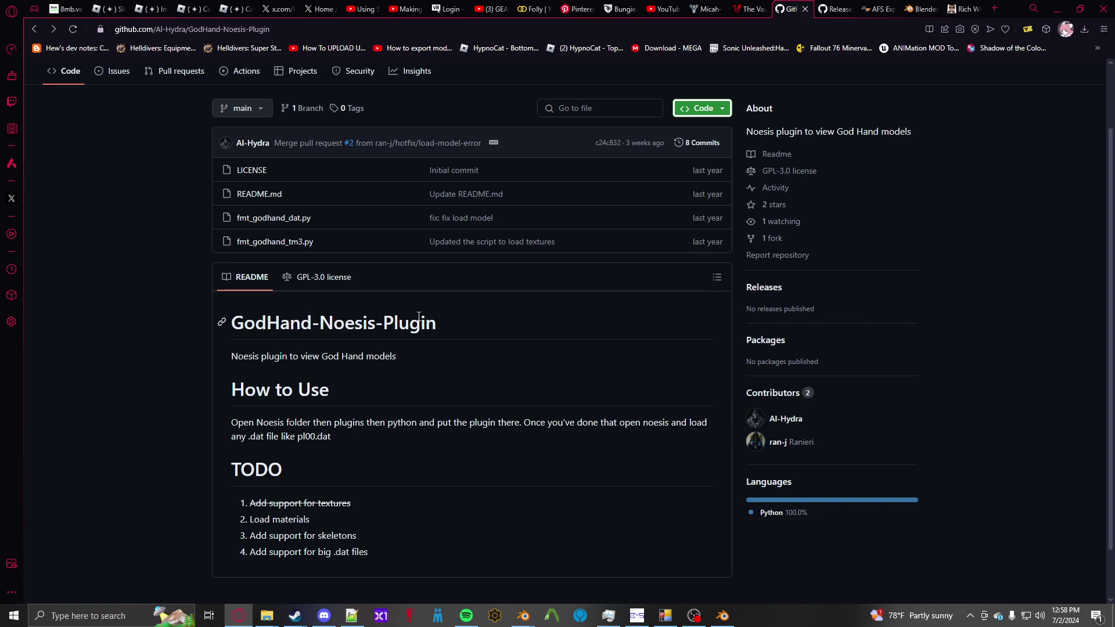
{"action": "left_click", "coordinate": [835, 9]}
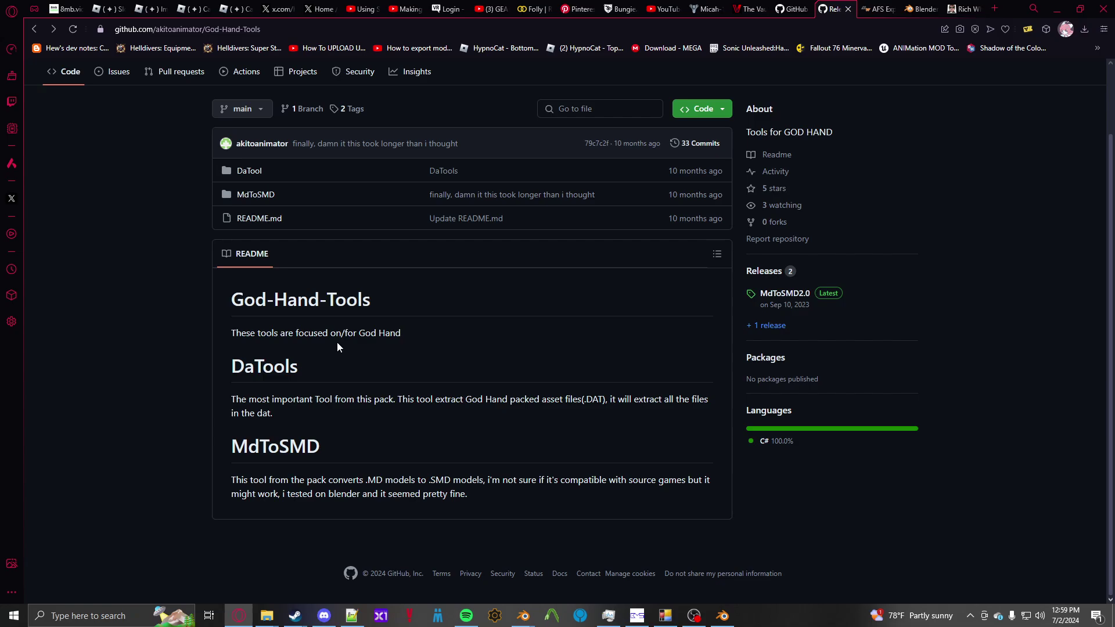
{"action": "left_click", "coordinate": [879, 7]}
{"action": "scroll", "coordinate": [419, 317], "scroll_direction": "down", "scroll_amount": 2}
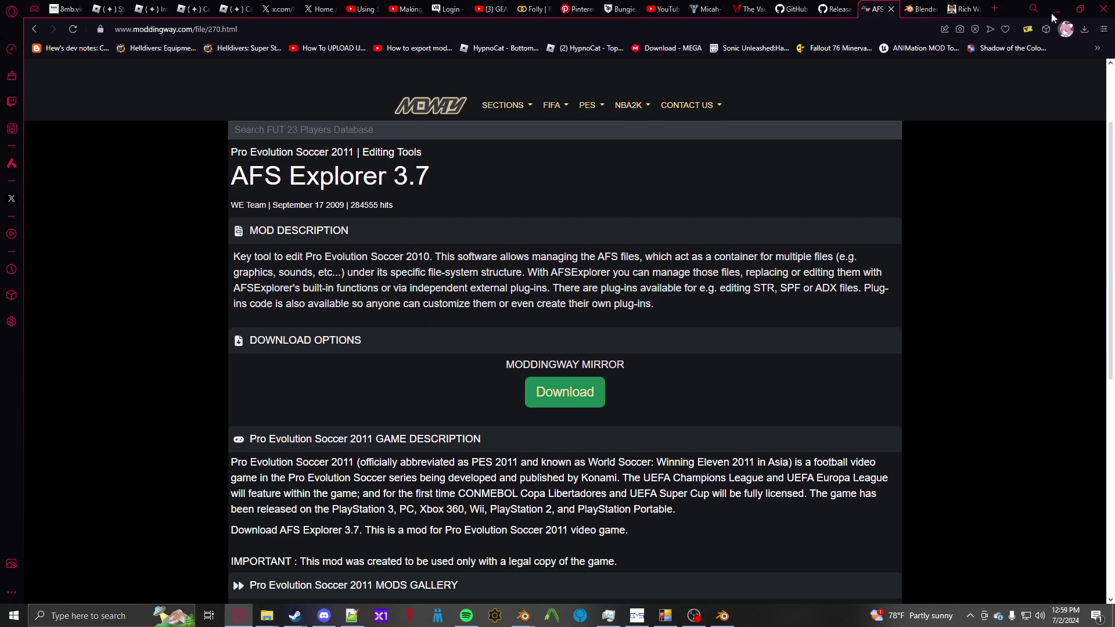
{"action": "left_click", "coordinate": [922, 8]}
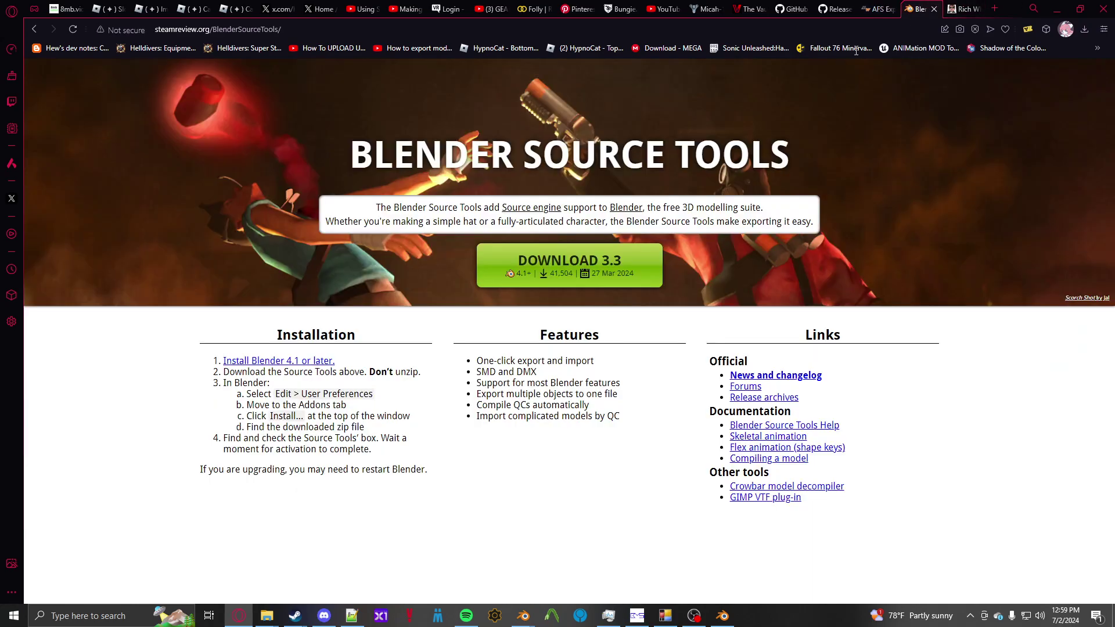
{"action": "left_click", "coordinate": [946, 10]}
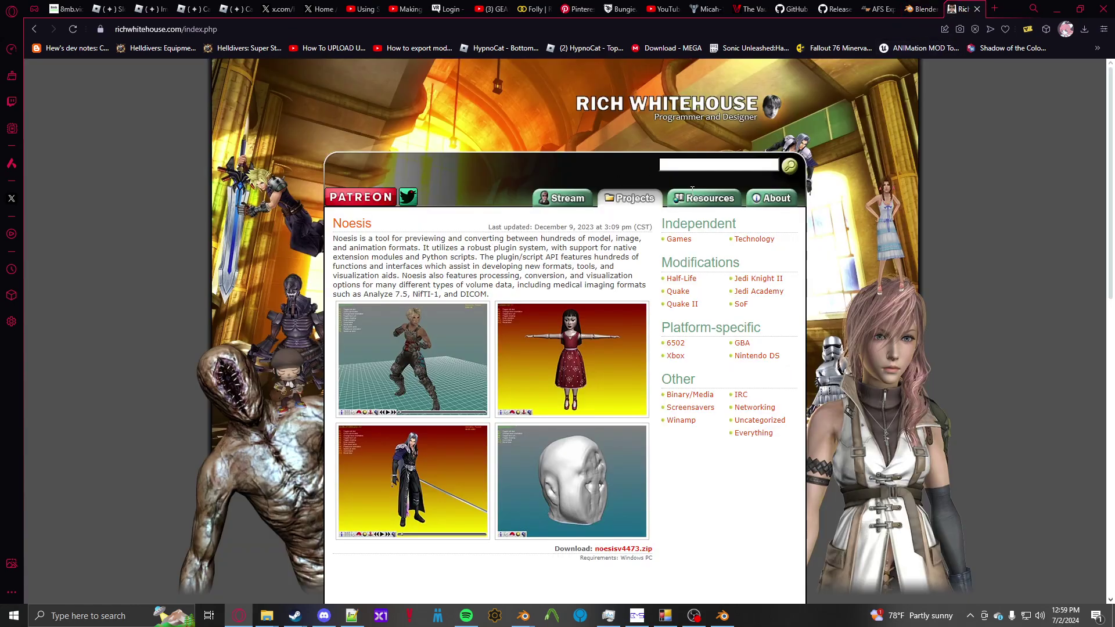
{"action": "left_click", "coordinate": [1051, 8]}
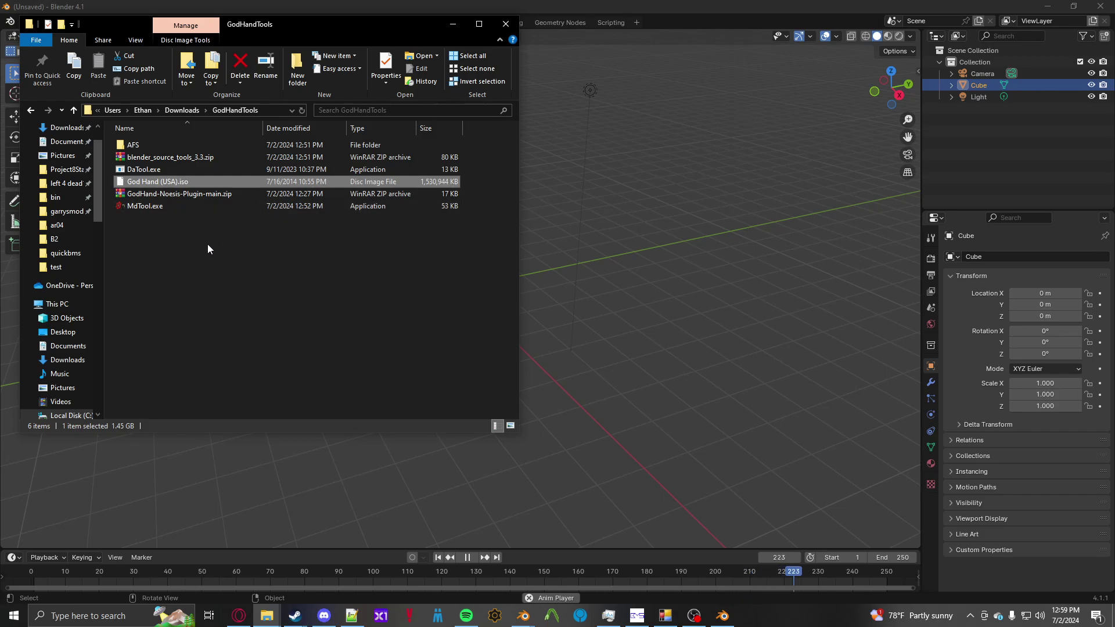
Mount the God Hand (USA).iso disc image from the GodHandTools folder.
{"action": "left_click", "coordinate": [144, 183]}
{"action": "right_click", "coordinate": [144, 183]}
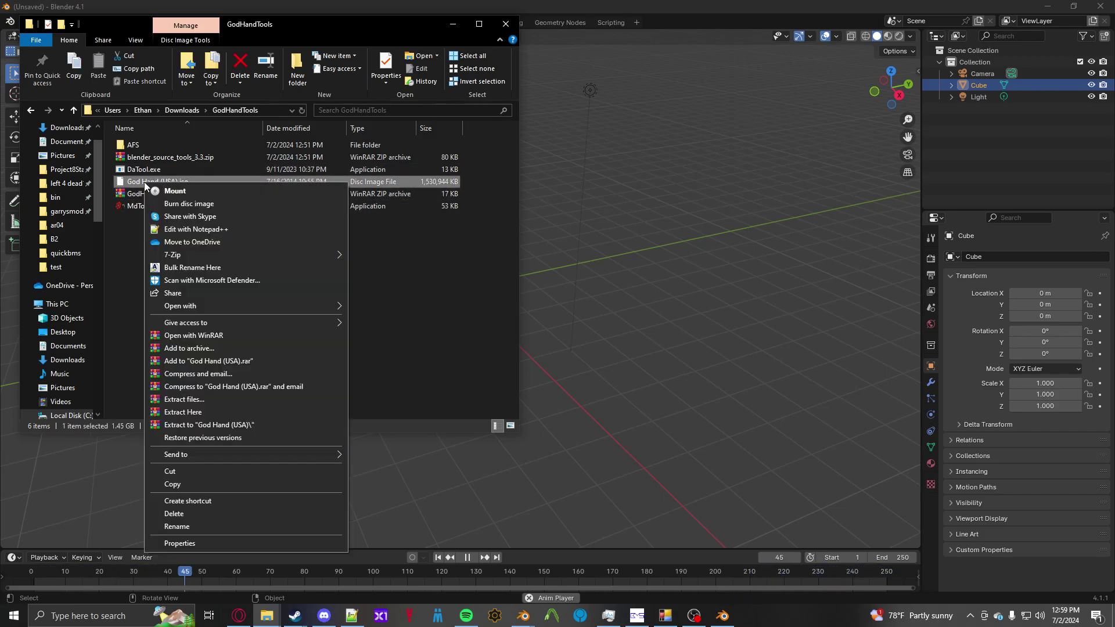
{"action": "left_click", "coordinate": [177, 192]}
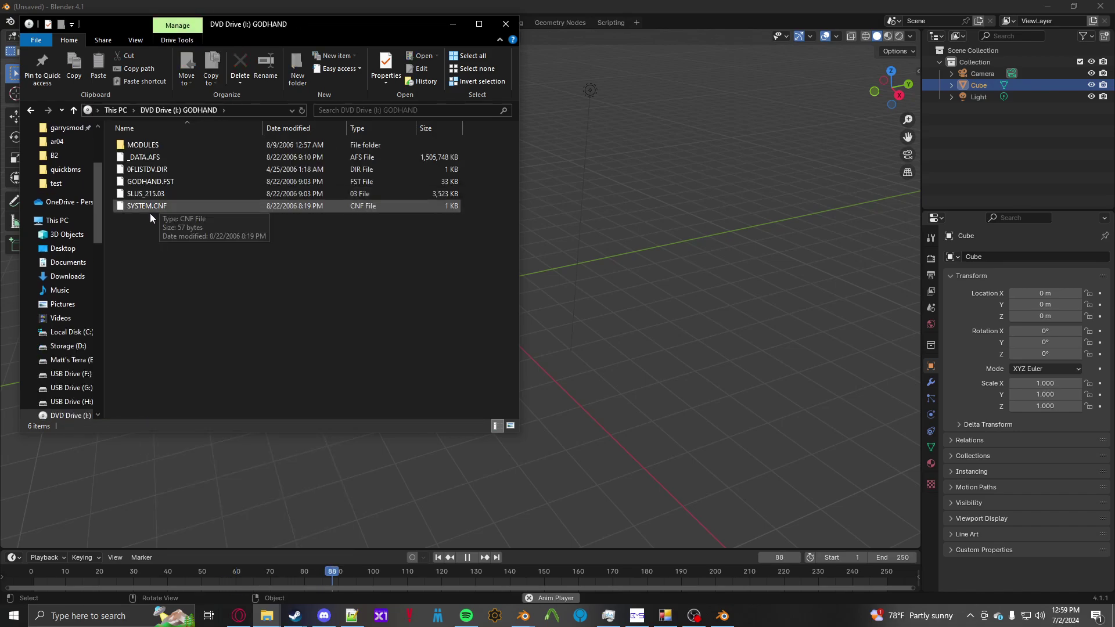
Copy _DATA.AFS from the mounted GODHAND disc into the AFS folder inside GodHandTools.
{"action": "left_click", "coordinate": [155, 157]}
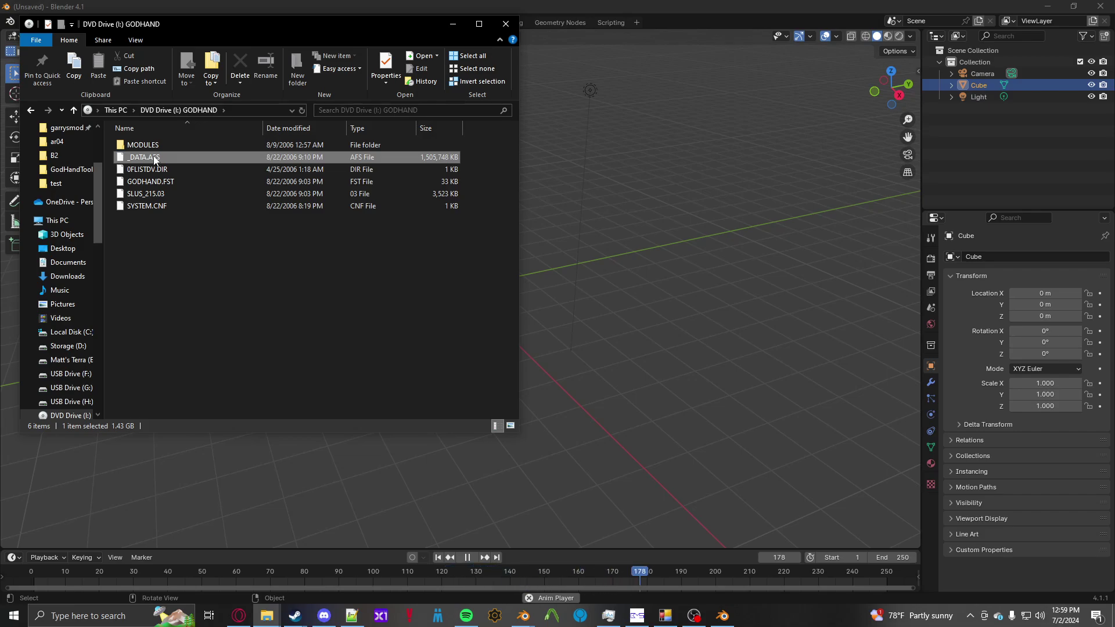
{"action": "key", "text": "alt+Left"}
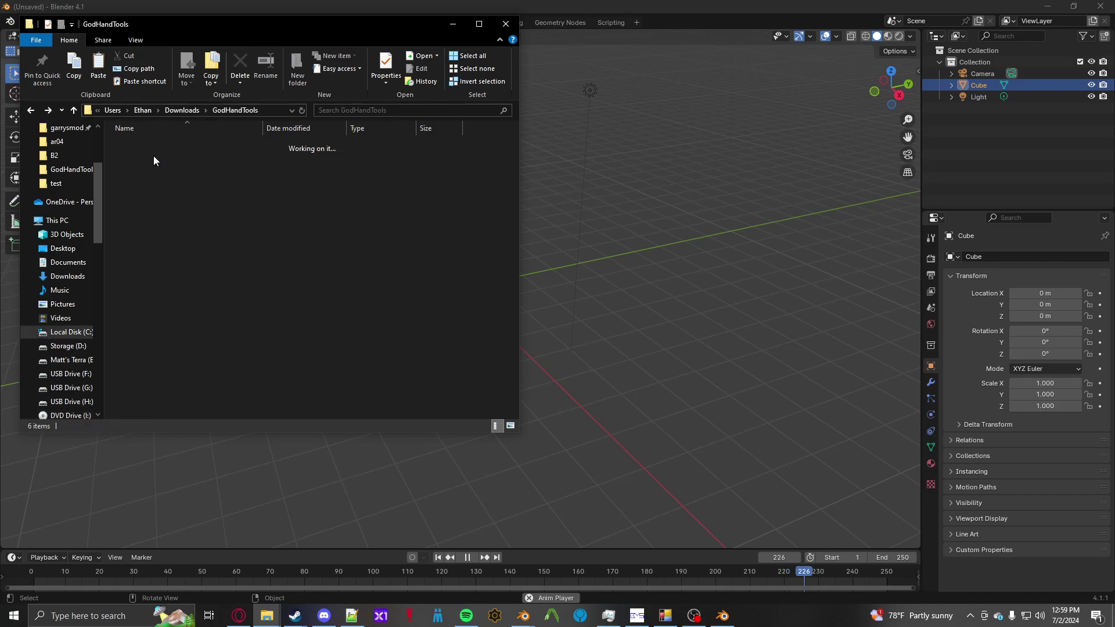
{"action": "left_click", "coordinate": [165, 242]}
{"action": "double_click", "coordinate": [153, 147]}
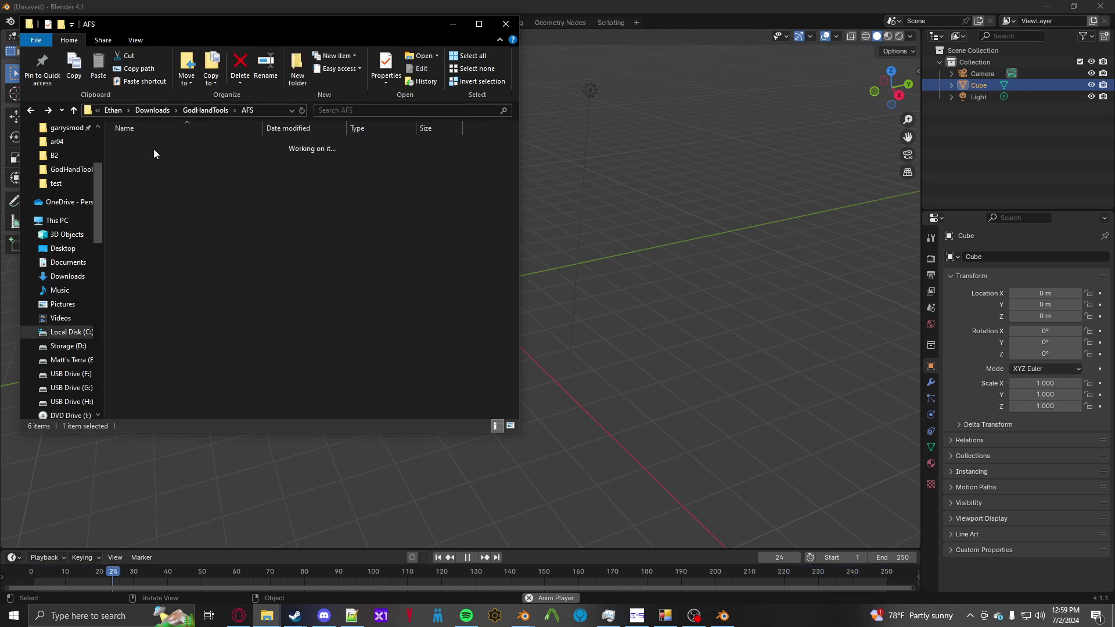
{"action": "key", "text": "ctrl+v"}
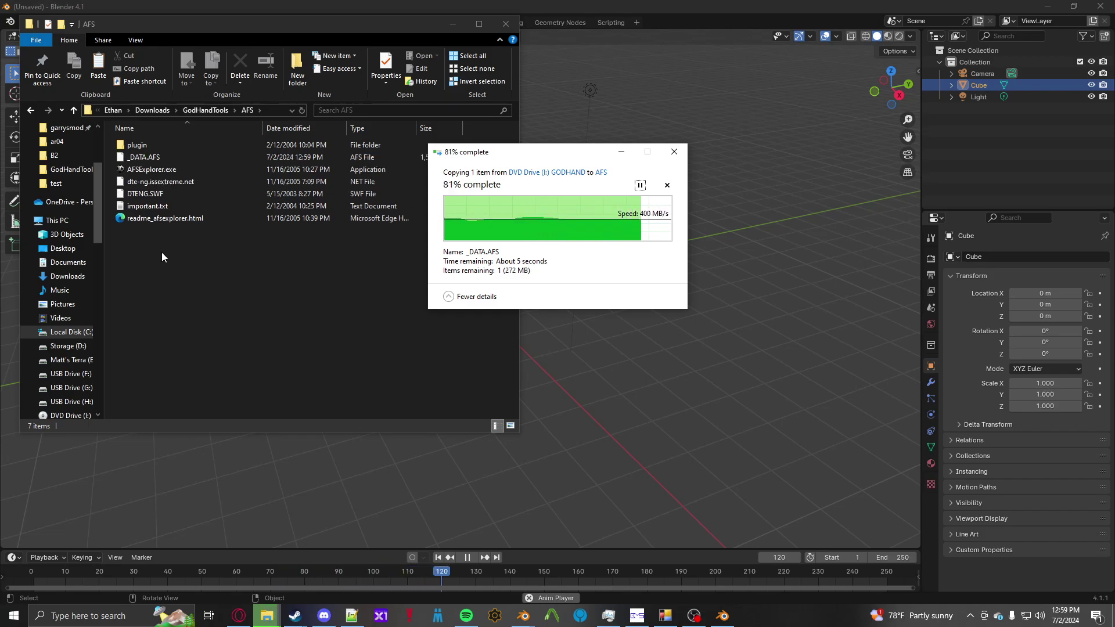
Launch AFSExplorer.exe and import the copied _DATA.AFS file, accepting the automatic update of the archive.
{"action": "double_click", "coordinate": [149, 170]}
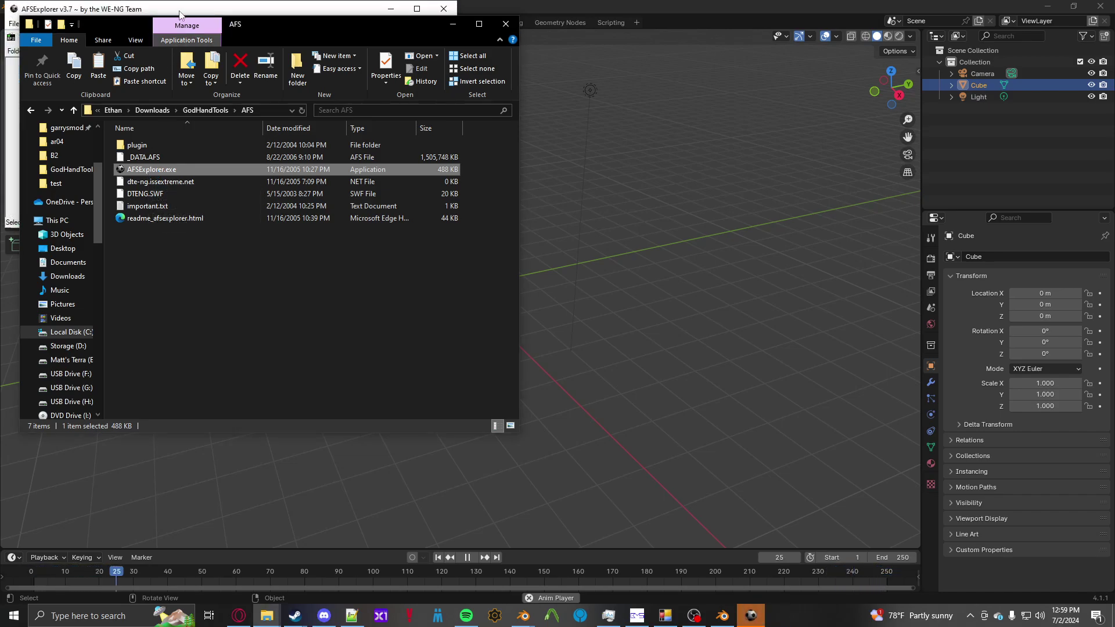
{"action": "left_click_drag", "start_coordinate": [156, 14], "coordinate": [601, 101]}
{"action": "left_click", "coordinate": [460, 110]}
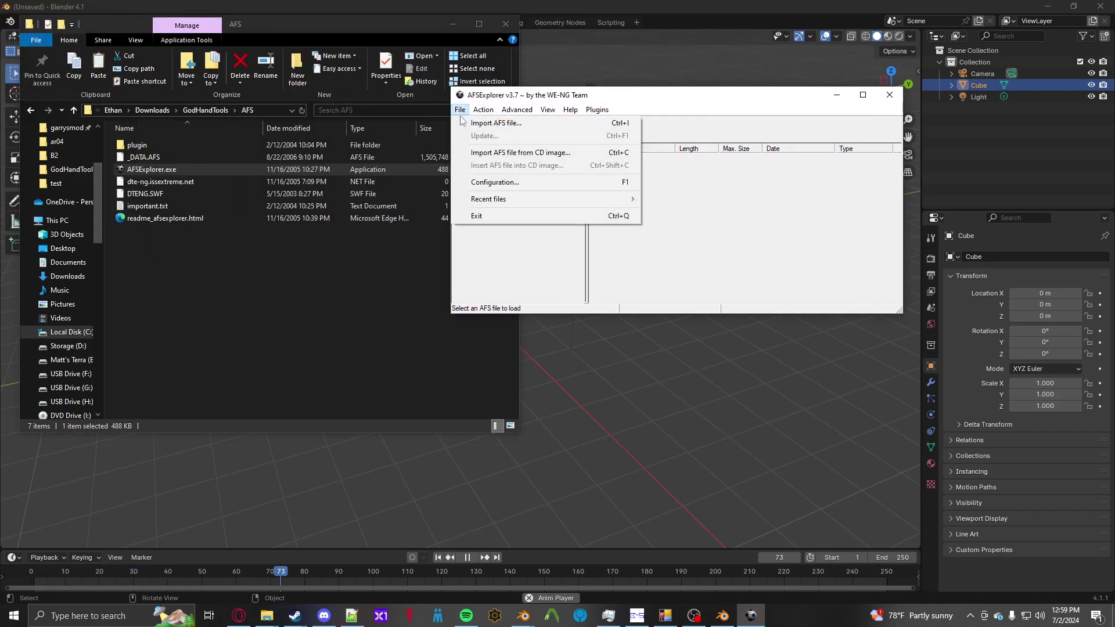
{"action": "left_click", "coordinate": [465, 124]}
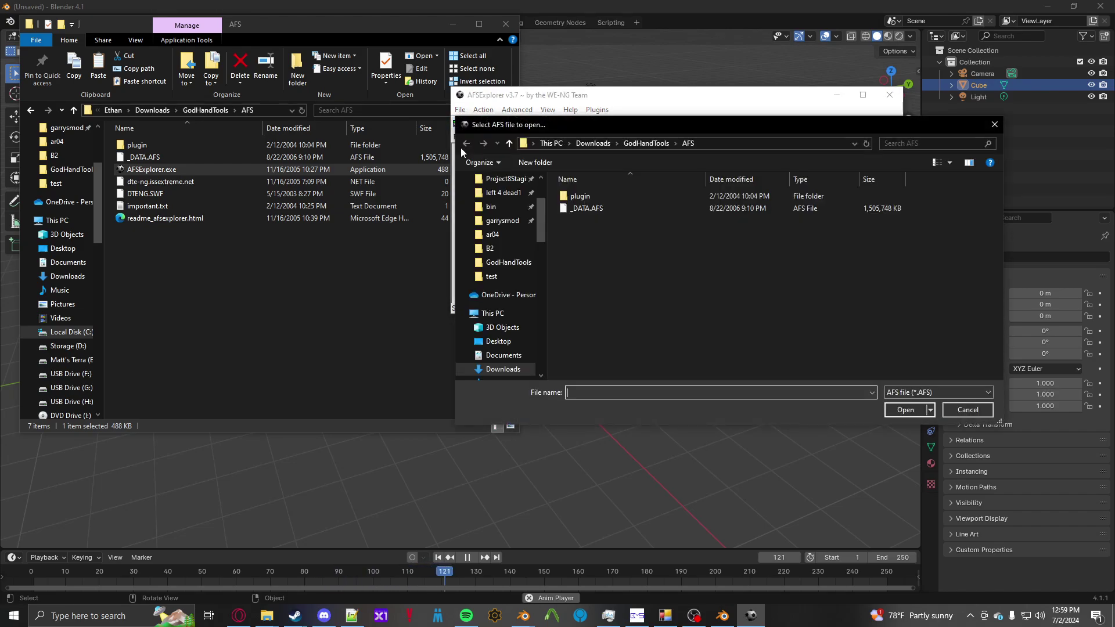
{"action": "double_click", "coordinate": [594, 211]}
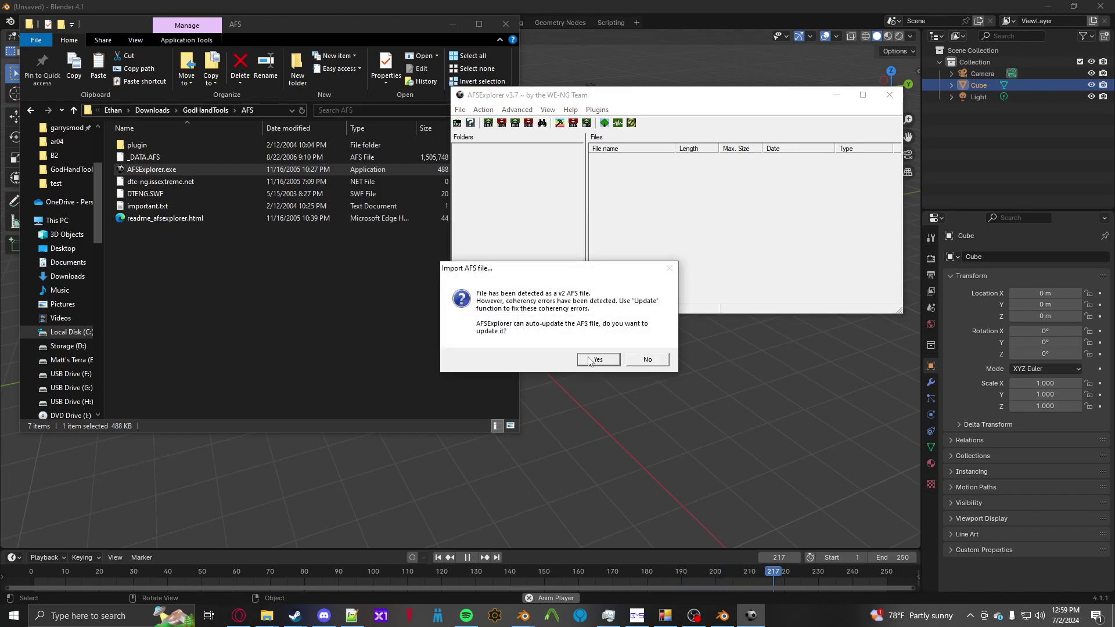
{"action": "left_click", "coordinate": [597, 359]}
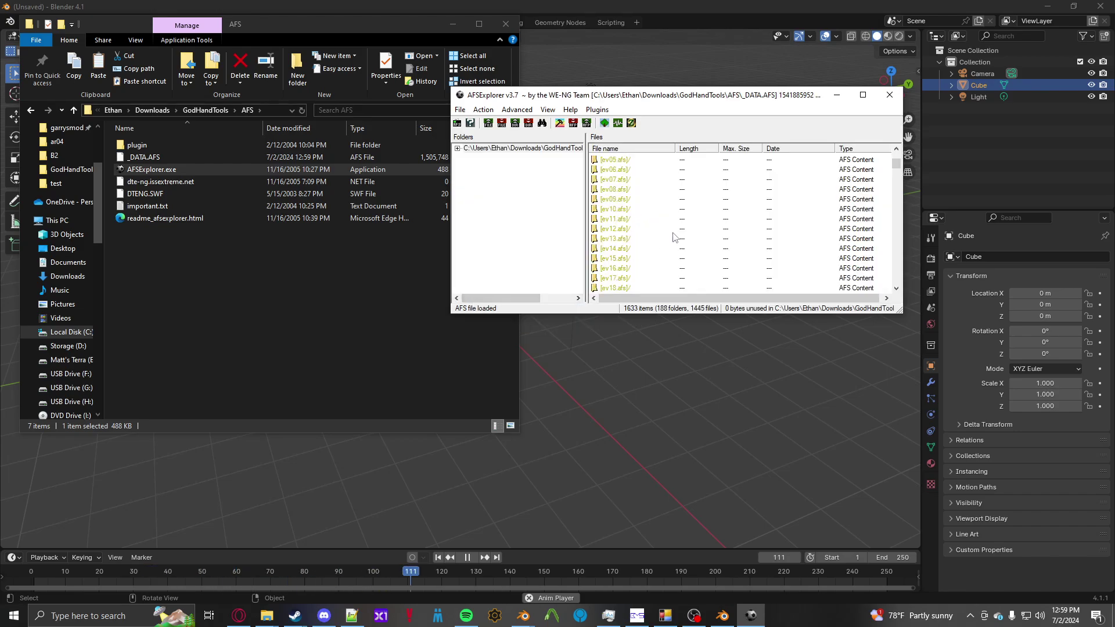
Export pl00.dat from the loaded AFS archive to the AFS folder inside Downloads\GodHandTools.
{"action": "scroll", "coordinate": [674, 236], "scroll_direction": "down", "scroll_amount": 20}
{"action": "scroll", "coordinate": [672, 235], "scroll_direction": "down", "scroll_amount": 20}
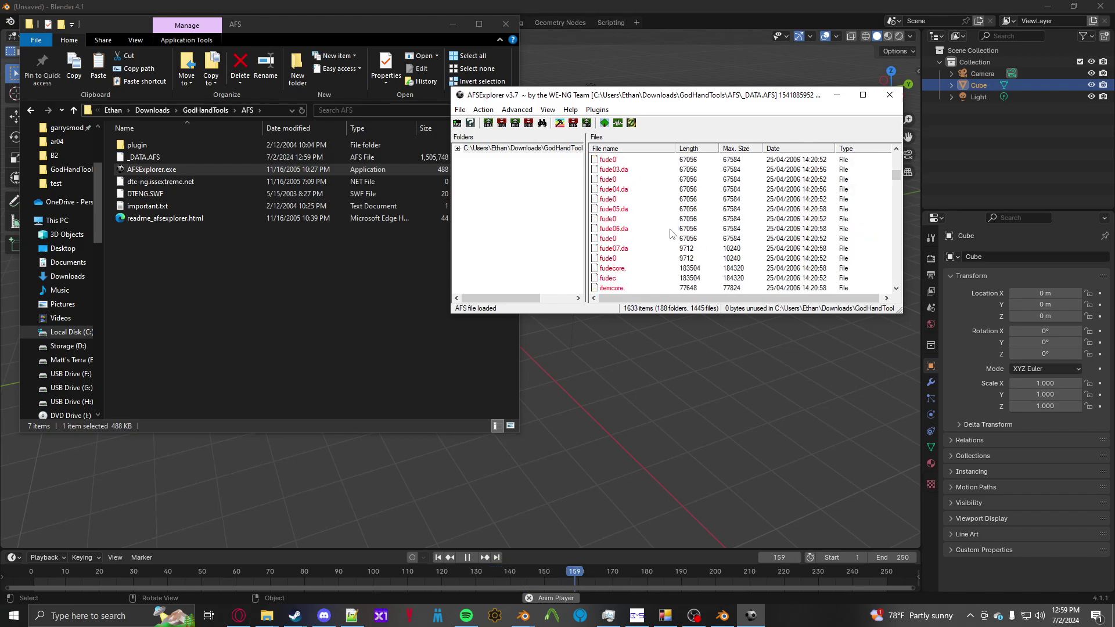
{"action": "scroll", "coordinate": [666, 234], "scroll_direction": "down", "scroll_amount": 20}
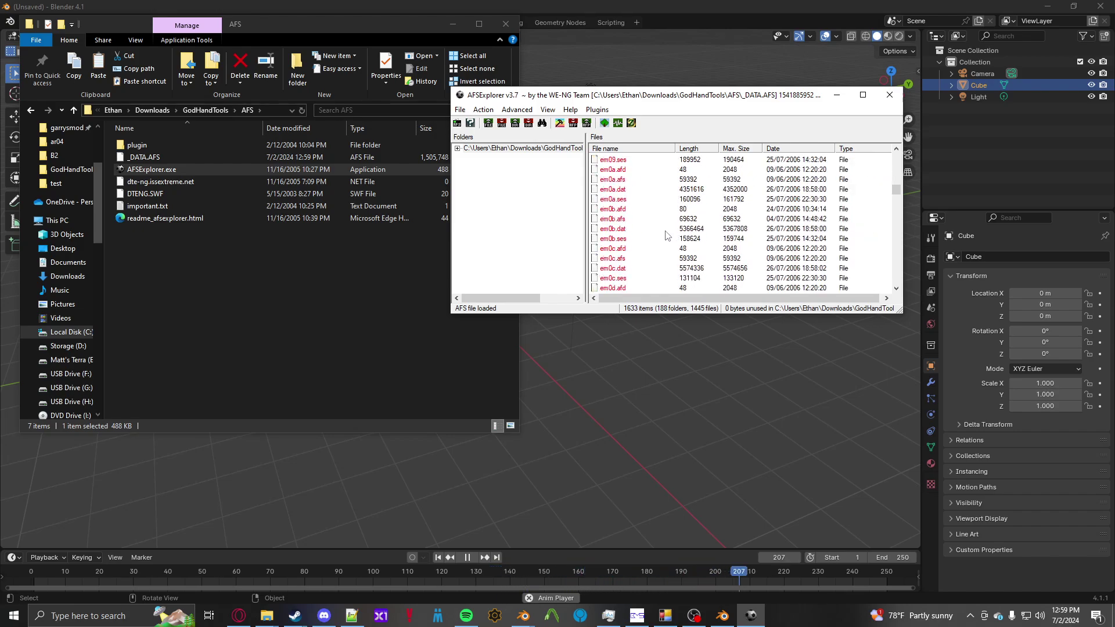
{"action": "scroll", "coordinate": [665, 235], "scroll_direction": "down", "scroll_amount": 20}
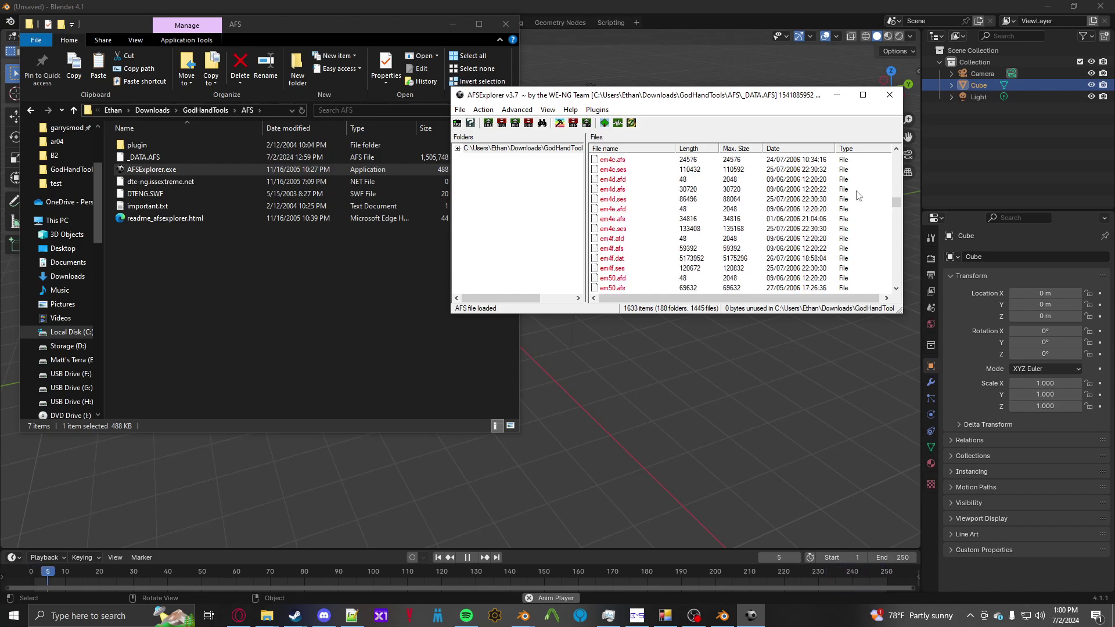
{"action": "left_click_drag", "start_coordinate": [898, 201], "coordinate": [888, 251]}
{"action": "scroll", "coordinate": [885, 249], "scroll_direction": "down", "scroll_amount": 3}
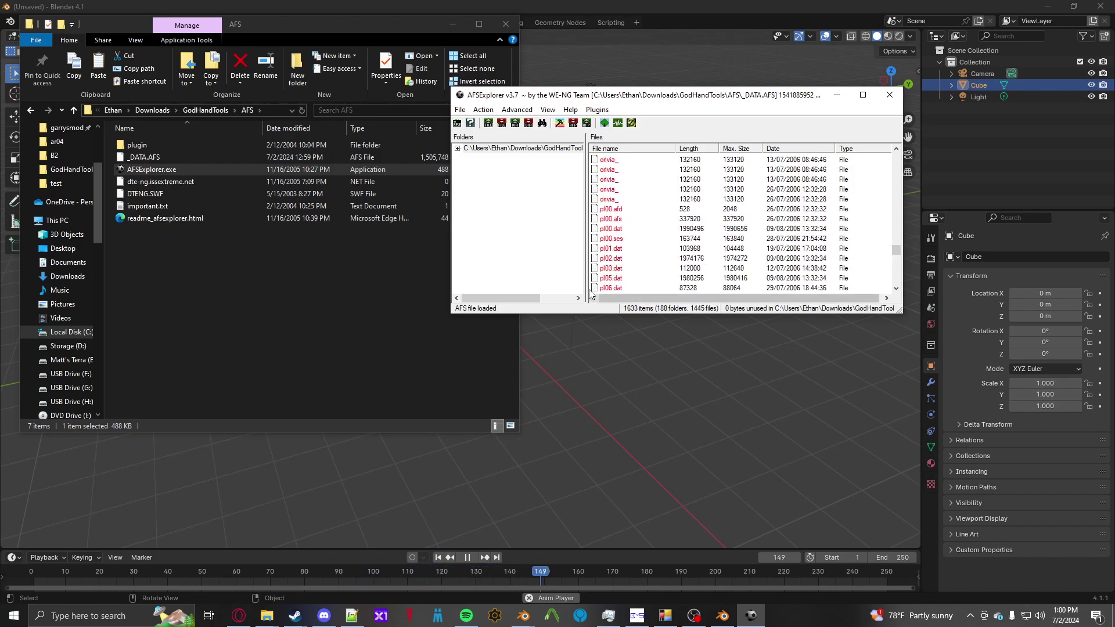
{"action": "left_click", "coordinate": [611, 199]}
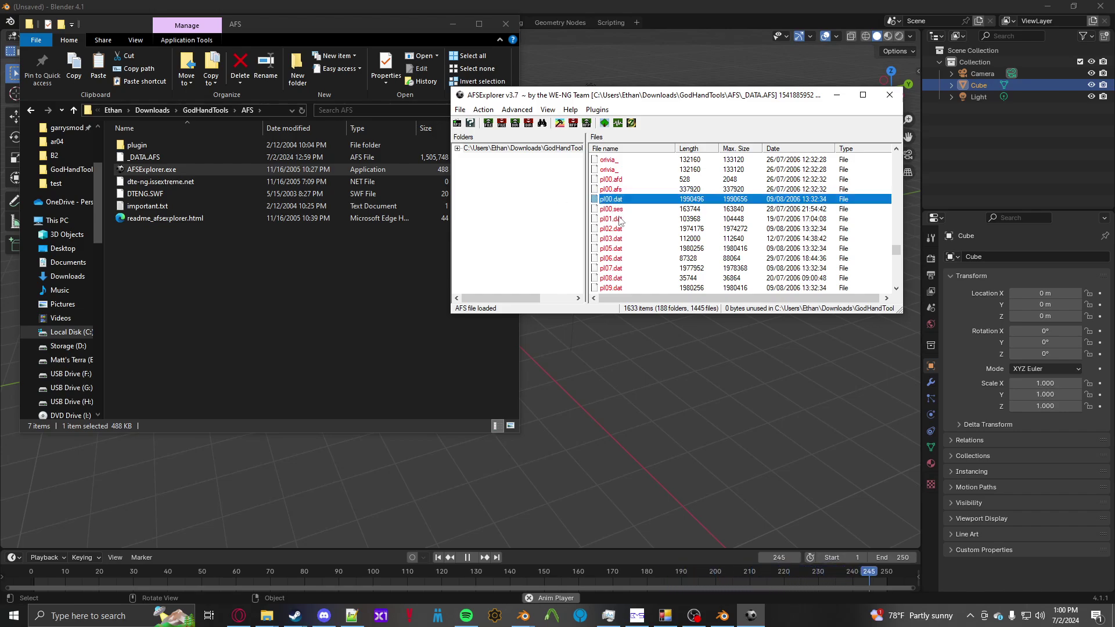
{"action": "right_click", "coordinate": [612, 199]}
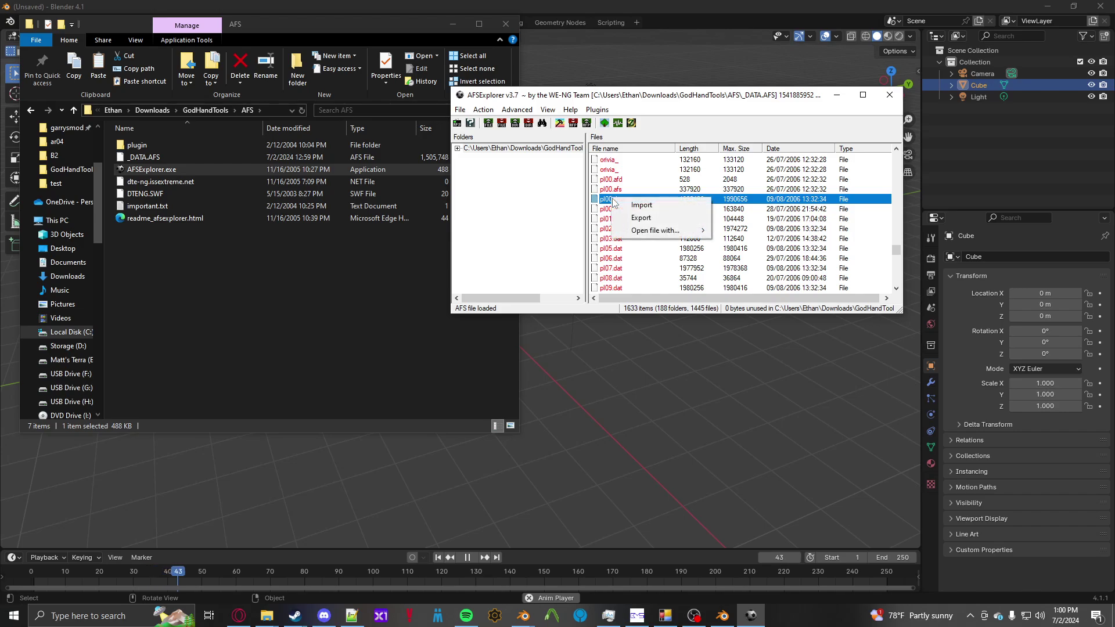
{"action": "left_click", "coordinate": [632, 217]}
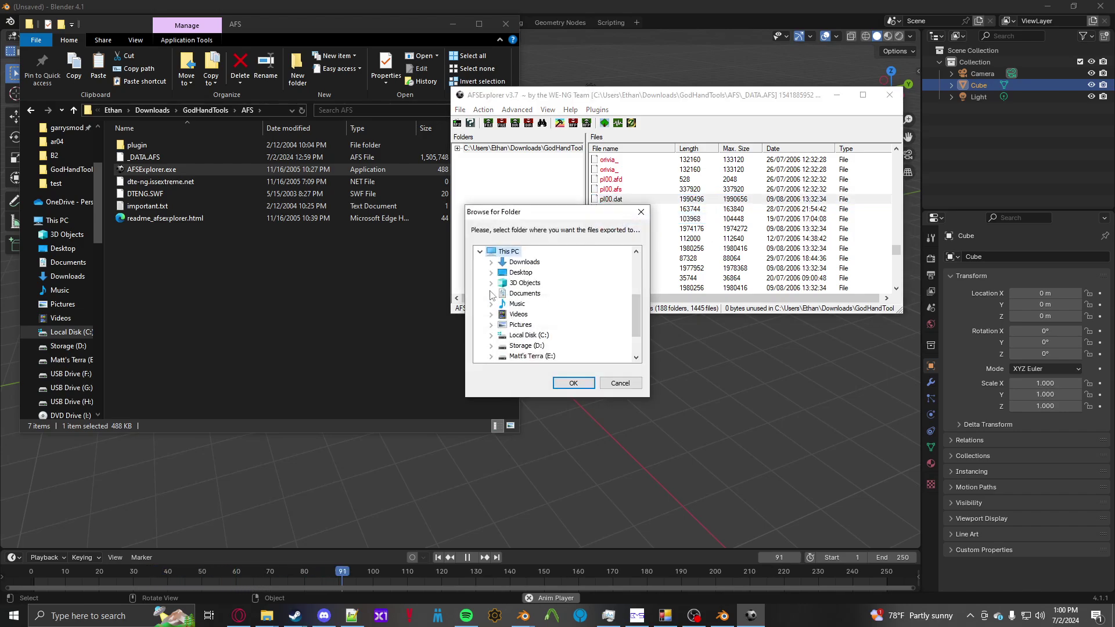
{"action": "left_click", "coordinate": [492, 272]}
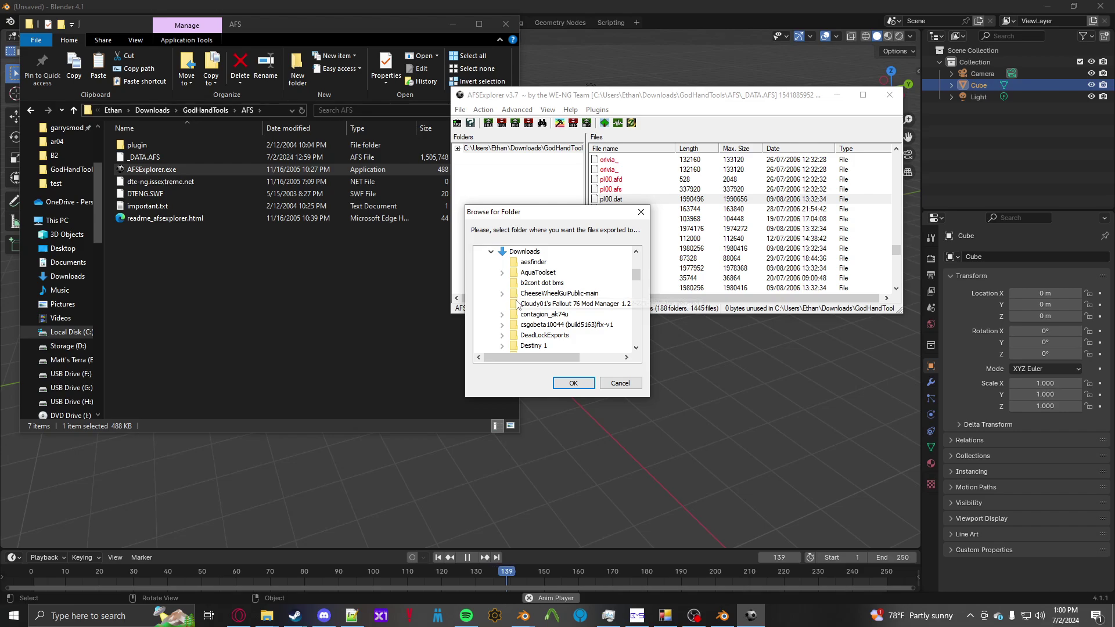
{"action": "scroll", "coordinate": [505, 302], "scroll_direction": "down", "scroll_amount": 5}
{"action": "scroll", "coordinate": [507, 288], "scroll_direction": "down", "scroll_amount": 1}
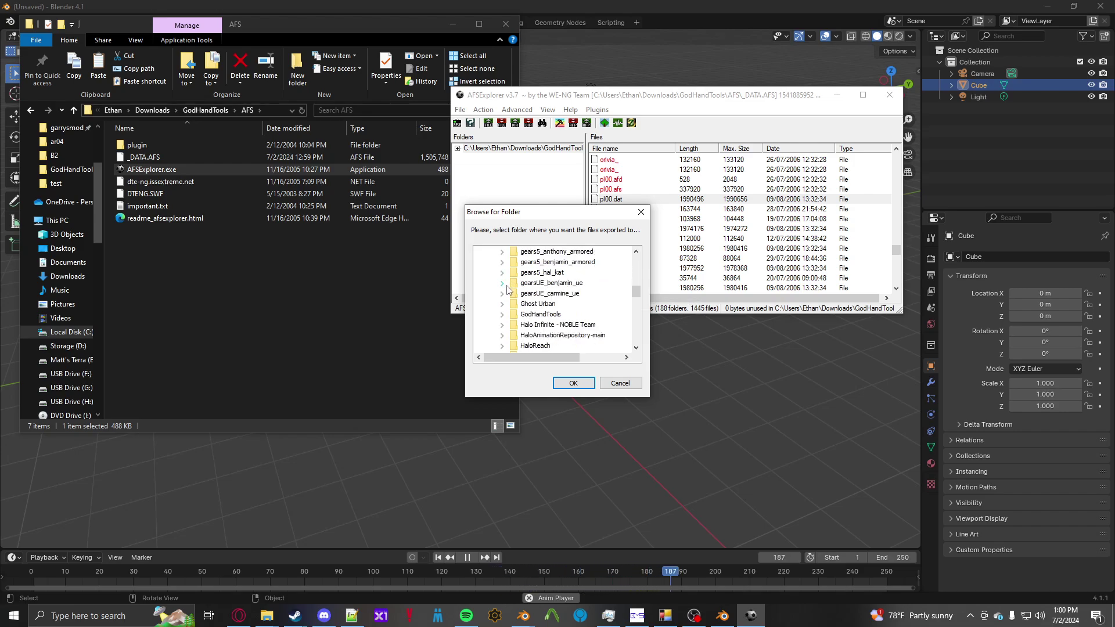
{"action": "left_click", "coordinate": [503, 314]}
{"action": "double_click", "coordinate": [530, 326]}
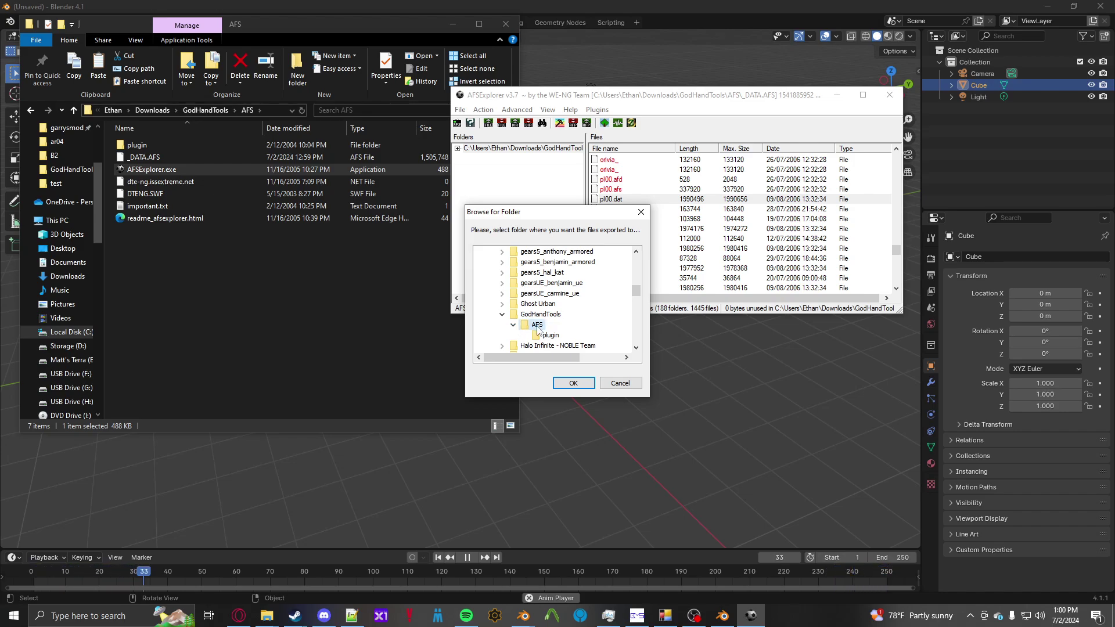
{"action": "left_click", "coordinate": [574, 384]}
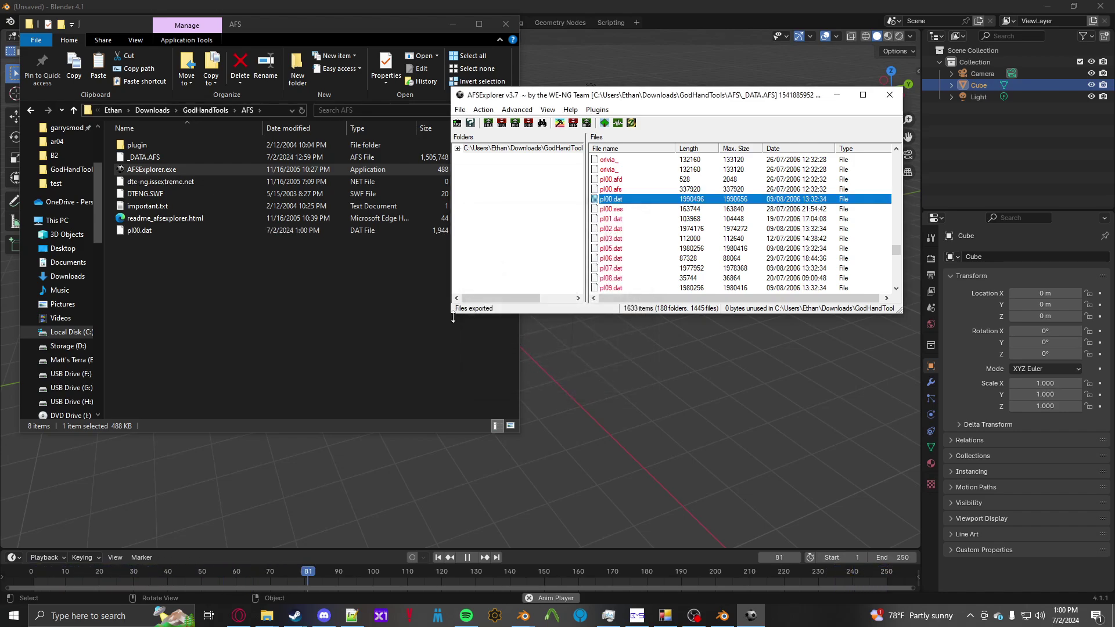
Place the exported pl00.dat from the AFS folder into the parent GodHandTools folder and close AFSExplorer.
{"action": "left_click", "coordinate": [132, 222]}
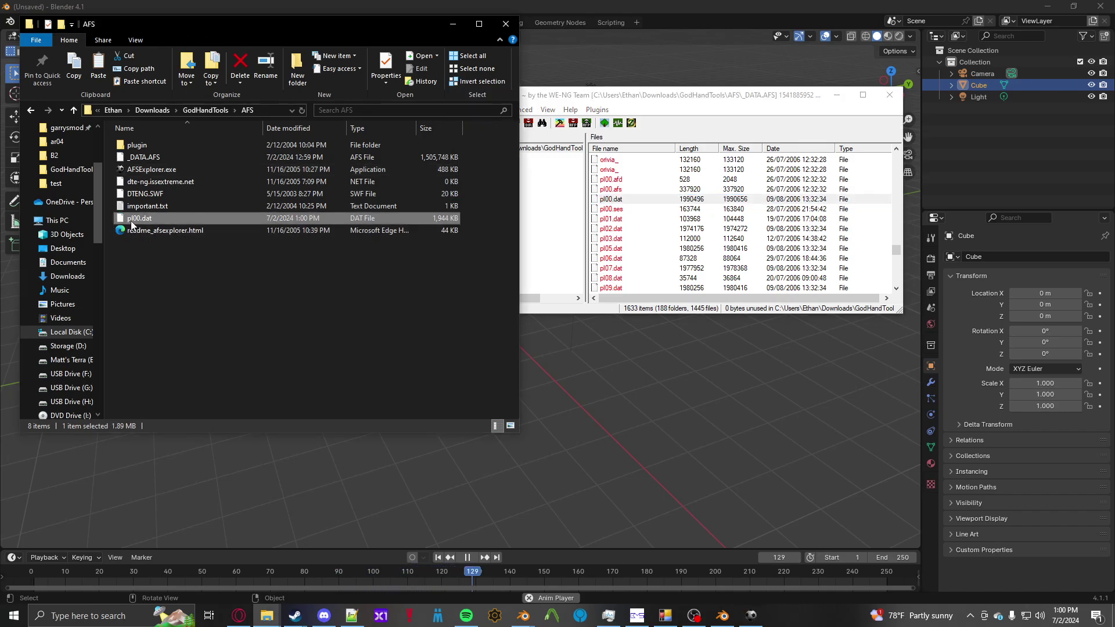
{"action": "left_click", "coordinate": [203, 110]}
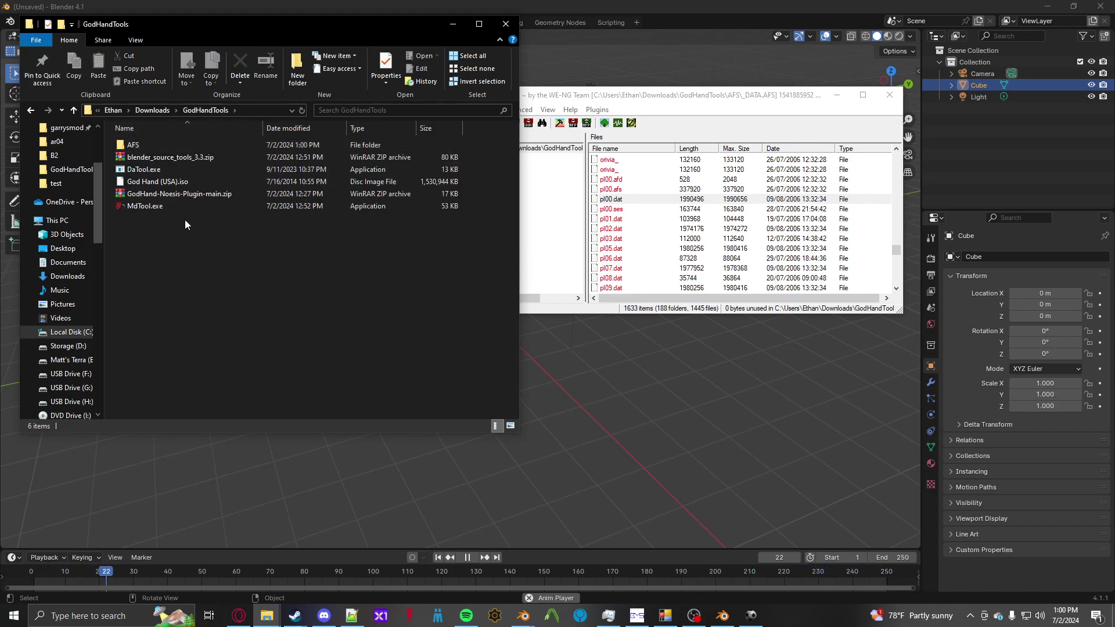
{"action": "key", "text": "ctrl+v"}
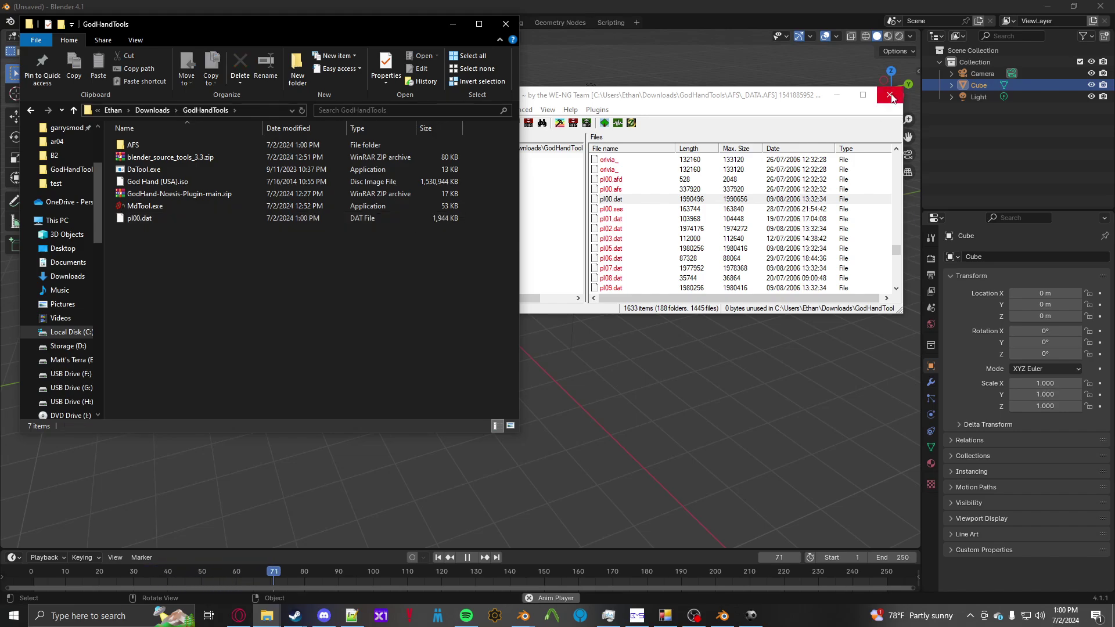
{"action": "left_click", "coordinate": [891, 96]}
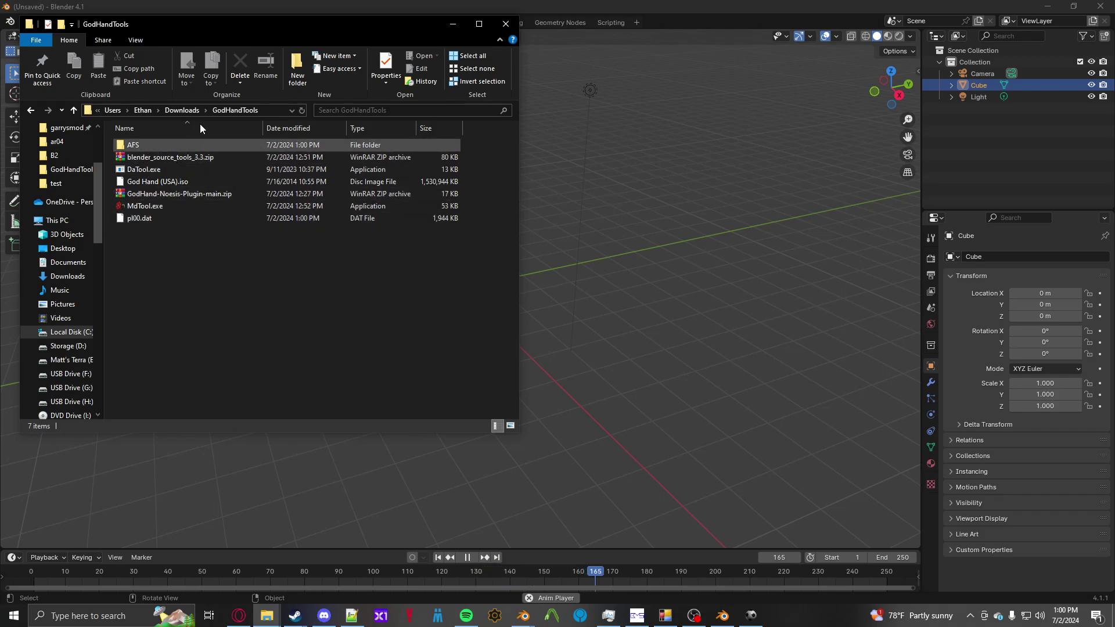
Open a command prompt in the GodHandTools folder and run DaTool.exe from it.
{"action": "left_click", "coordinate": [267, 111]}
{"action": "type", "text": "cmd"}
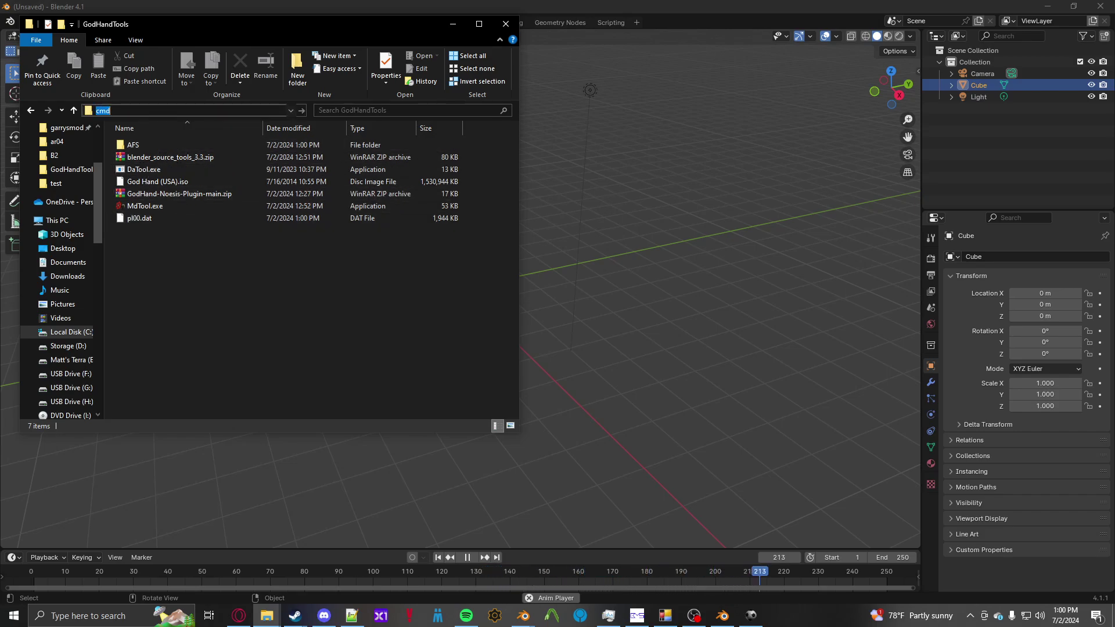
{"action": "key", "text": "Return"}
{"action": "left_click_drag", "start_coordinate": [232, 102], "coordinate": [501, 119]}
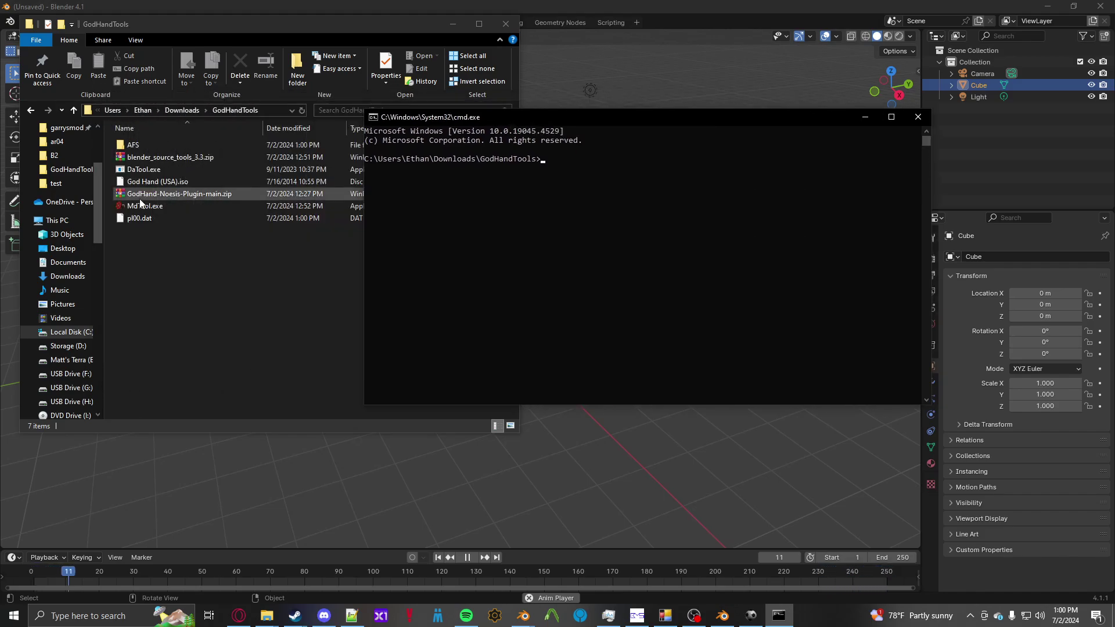
{"action": "left_click_drag", "start_coordinate": [145, 169], "coordinate": [587, 270]}
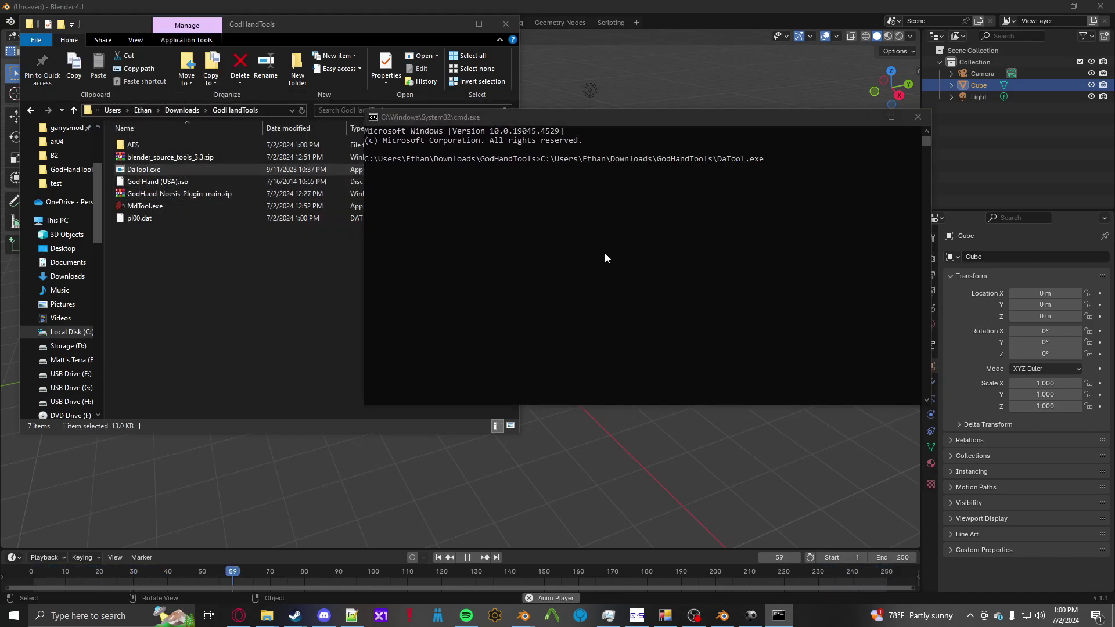
{"action": "left_click", "coordinate": [723, 204]}
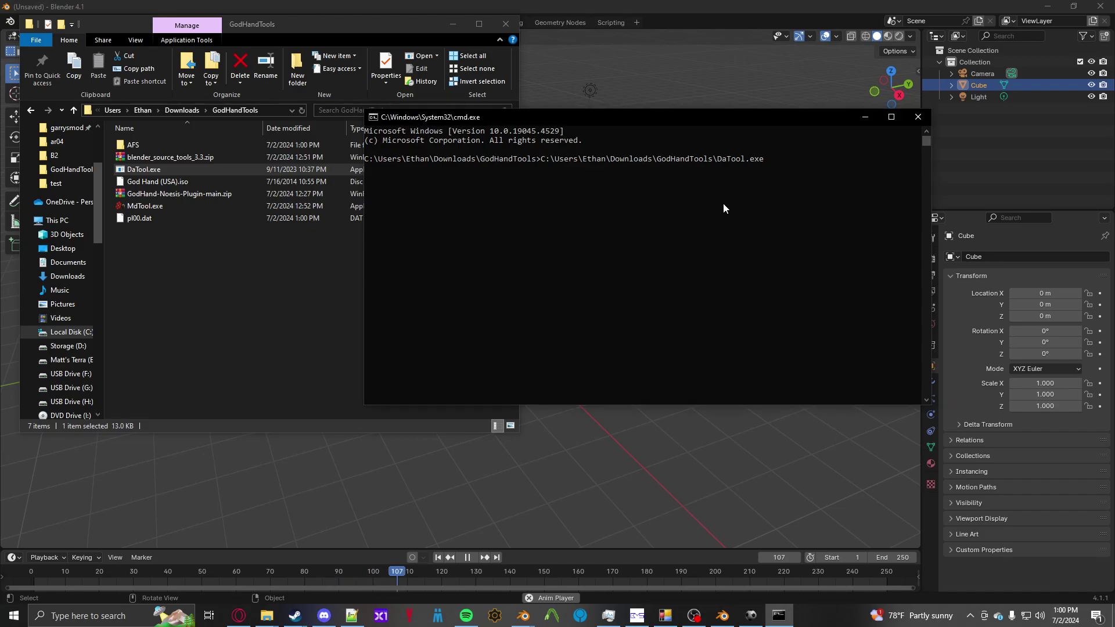
{"action": "key", "text": "Return"}
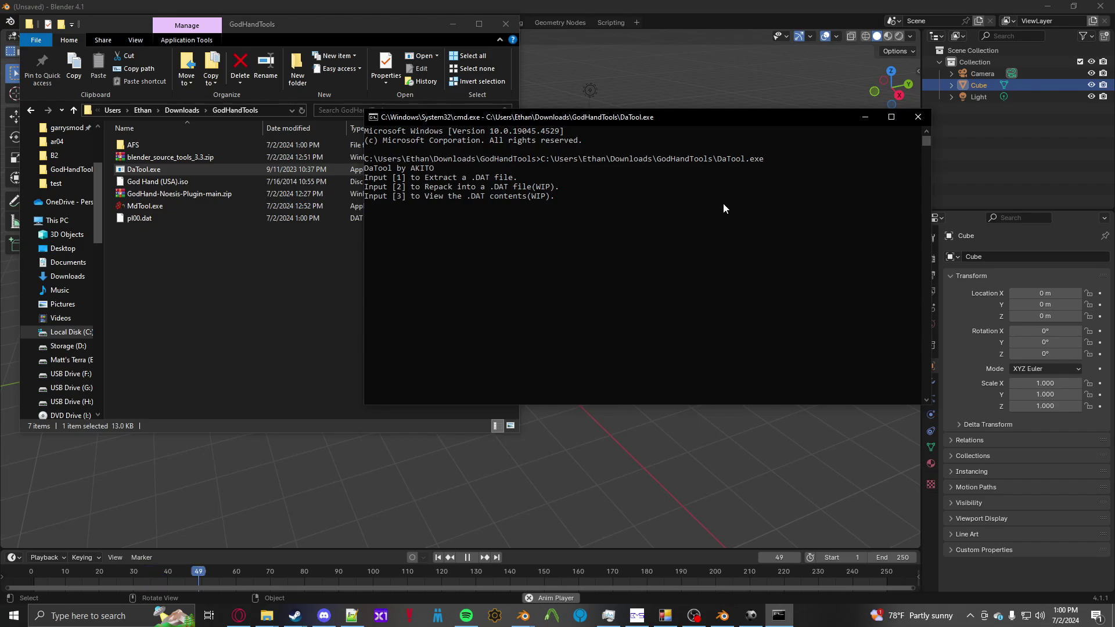
Extract pl00.dat from the GodHandTools folder using DaTool's option 1.
{"action": "key", "text": "Return"}
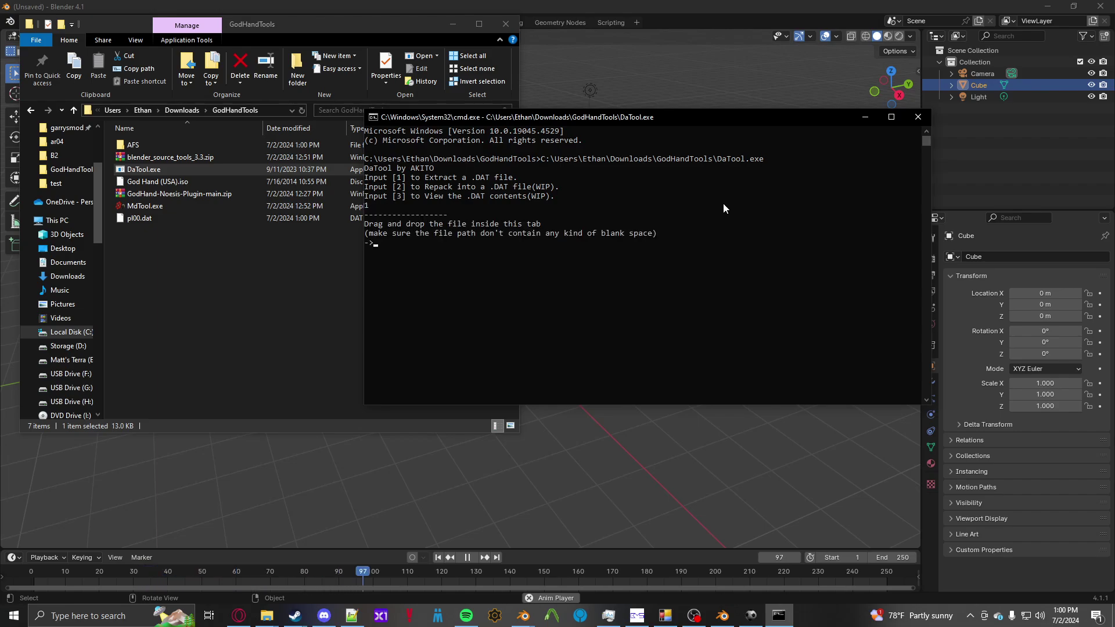
{"action": "left_click_drag", "start_coordinate": [139, 219], "coordinate": [451, 264]}
{"action": "left_click", "coordinate": [599, 245]}
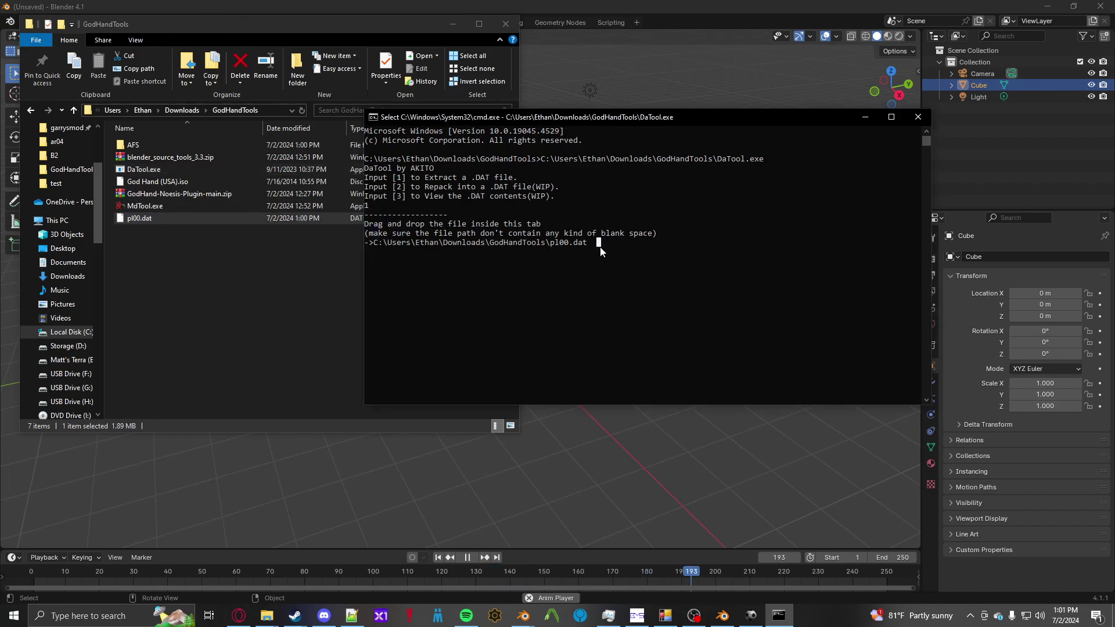
{"action": "key", "text": "Escape"}
{"action": "key", "text": "Return"}
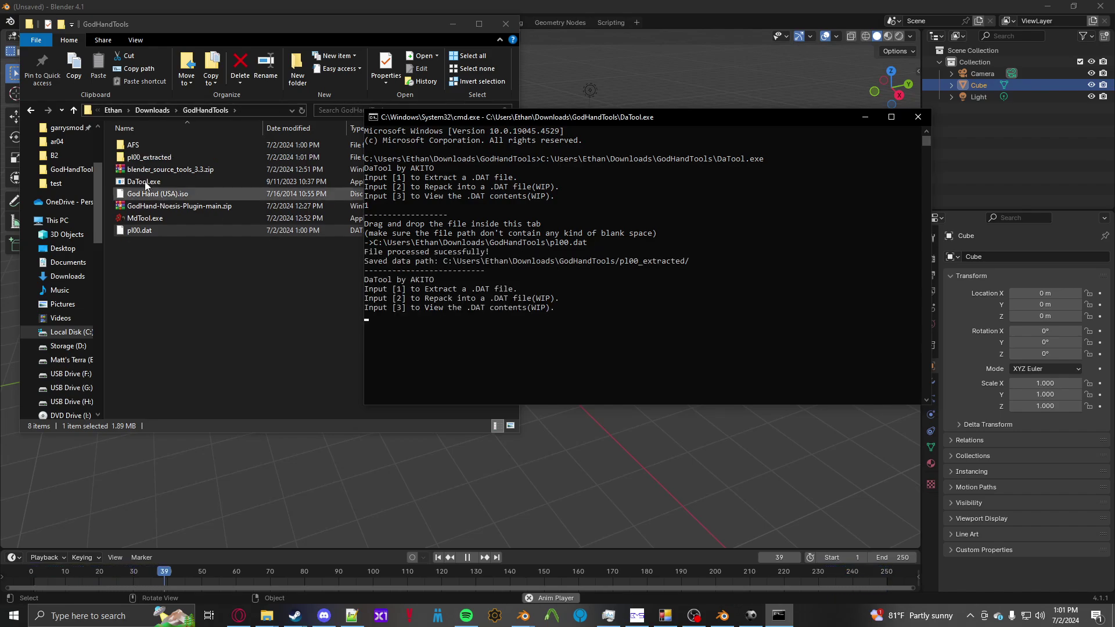
Open the MD folder inside pl00_extracted in a separate window and place it beside the existing one.
{"action": "double_click", "coordinate": [152, 156]}
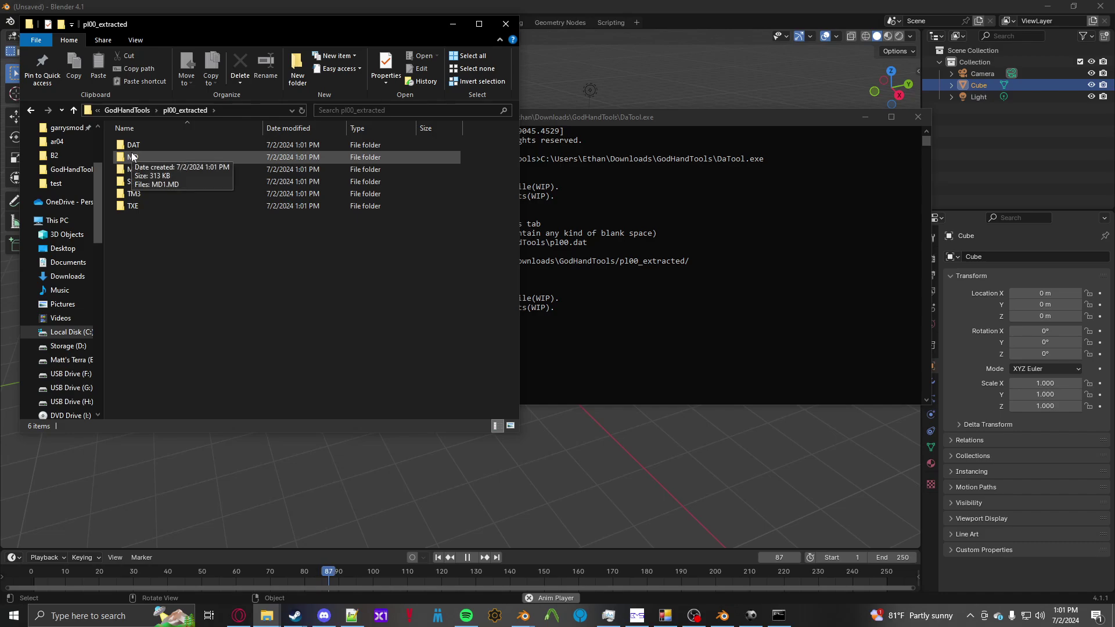
{"action": "right_click", "coordinate": [132, 158]}
{"action": "left_click", "coordinate": [170, 172]}
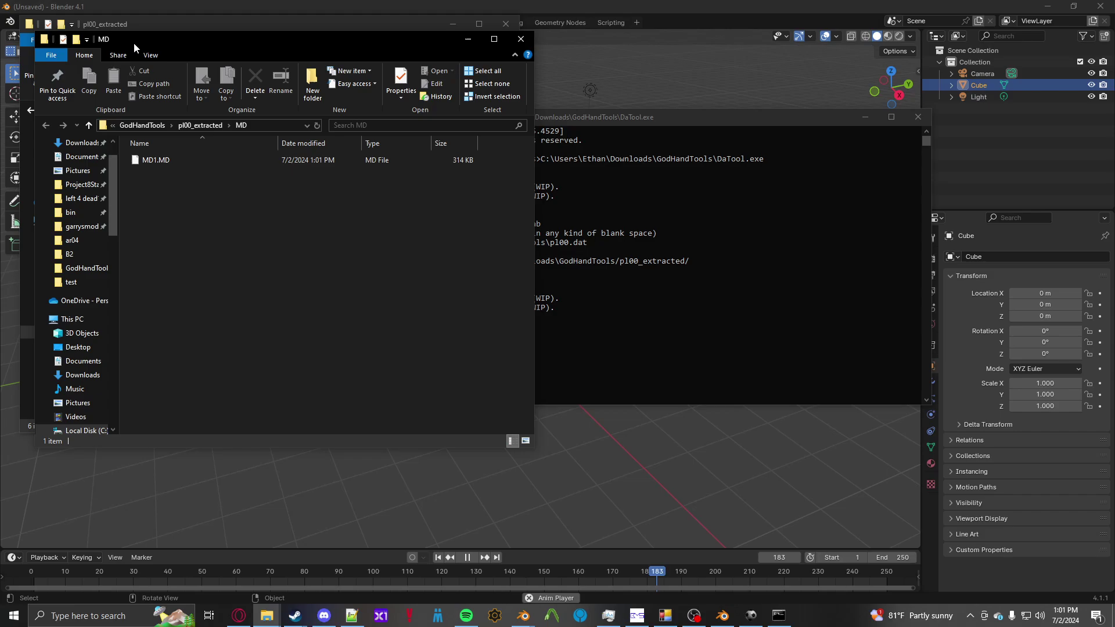
{"action": "left_click_drag", "start_coordinate": [134, 43], "coordinate": [530, 92]}
Extract MD1.MD with MdTool.exe from the GodHandTools folder, allowing the unrecognized app to run, and close the tool.
{"action": "left_click", "coordinate": [169, 107]}
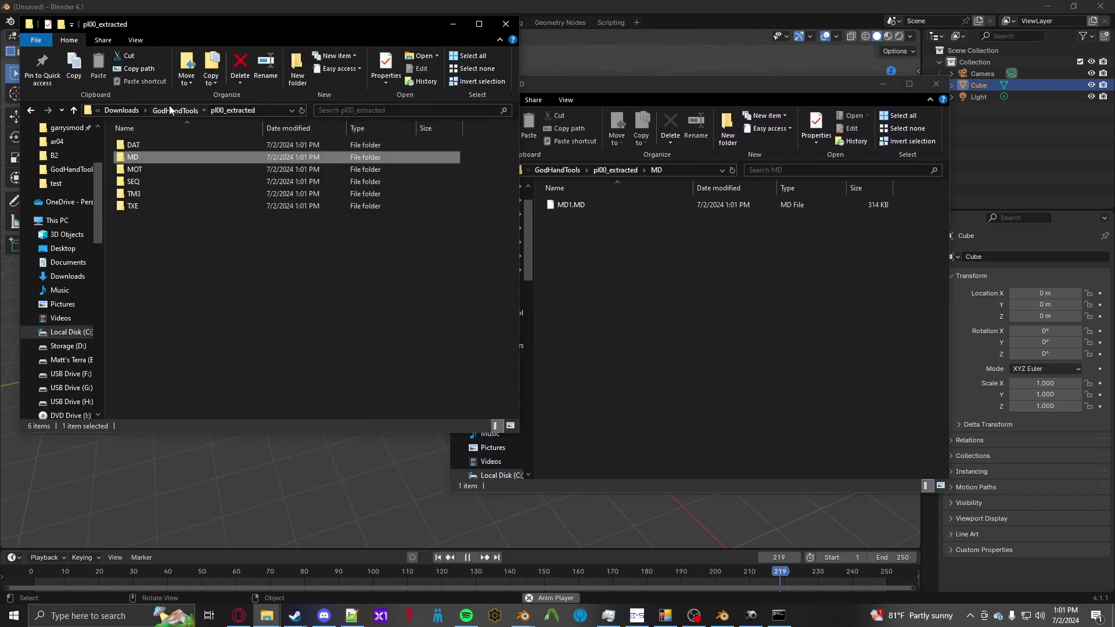
{"action": "left_click", "coordinate": [686, 319]}
{"action": "left_click_drag", "start_coordinate": [572, 205], "coordinate": [147, 218]}
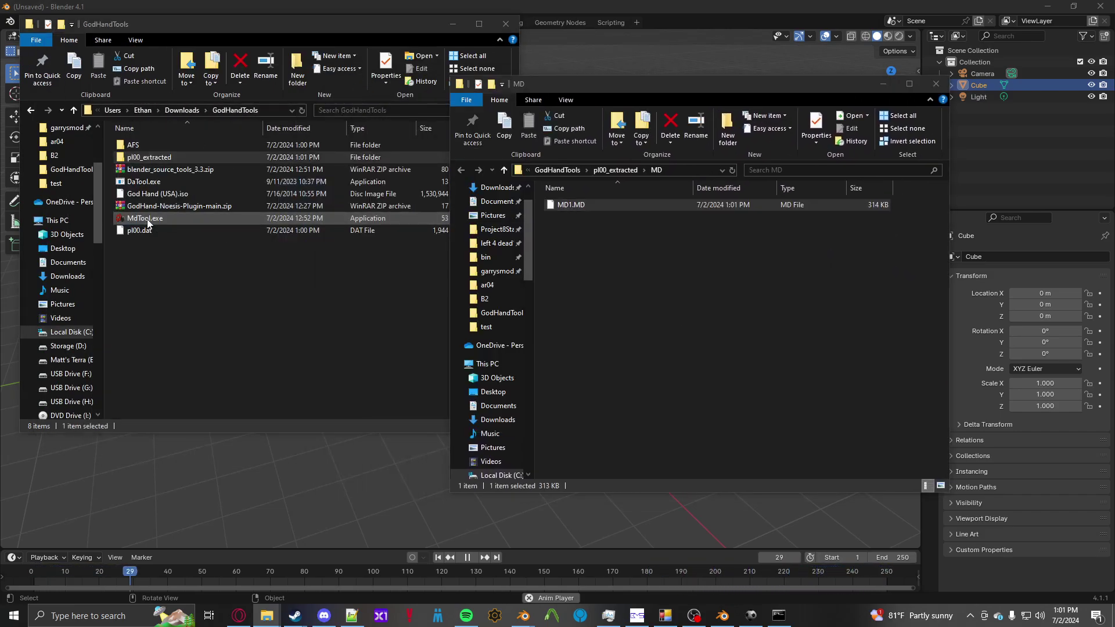
{"action": "left_click", "coordinate": [419, 225]}
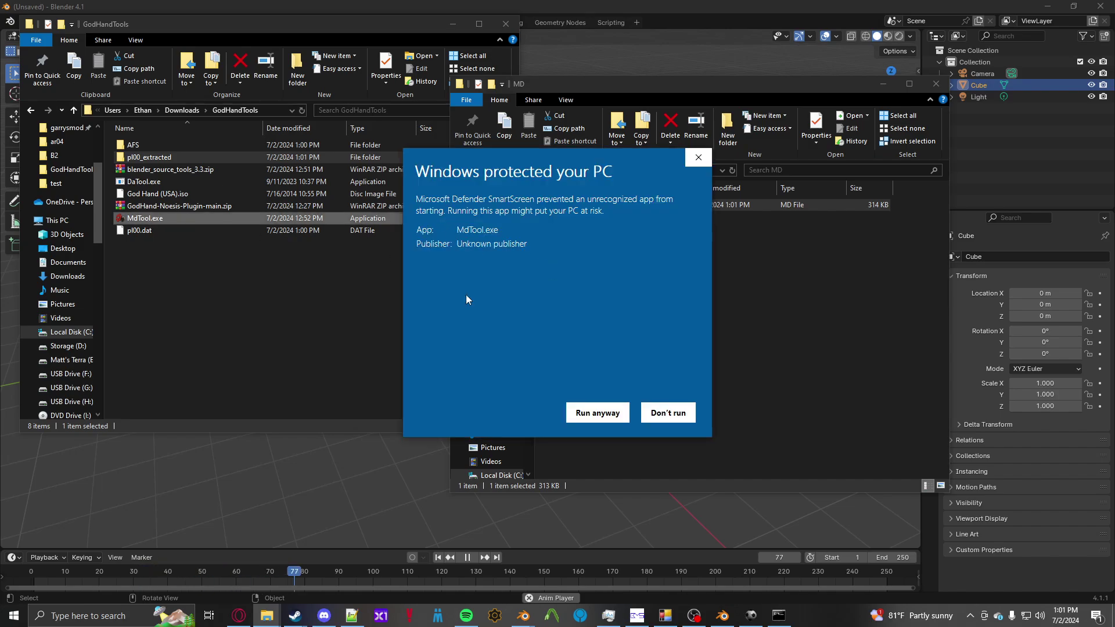
{"action": "left_click", "coordinate": [578, 412]}
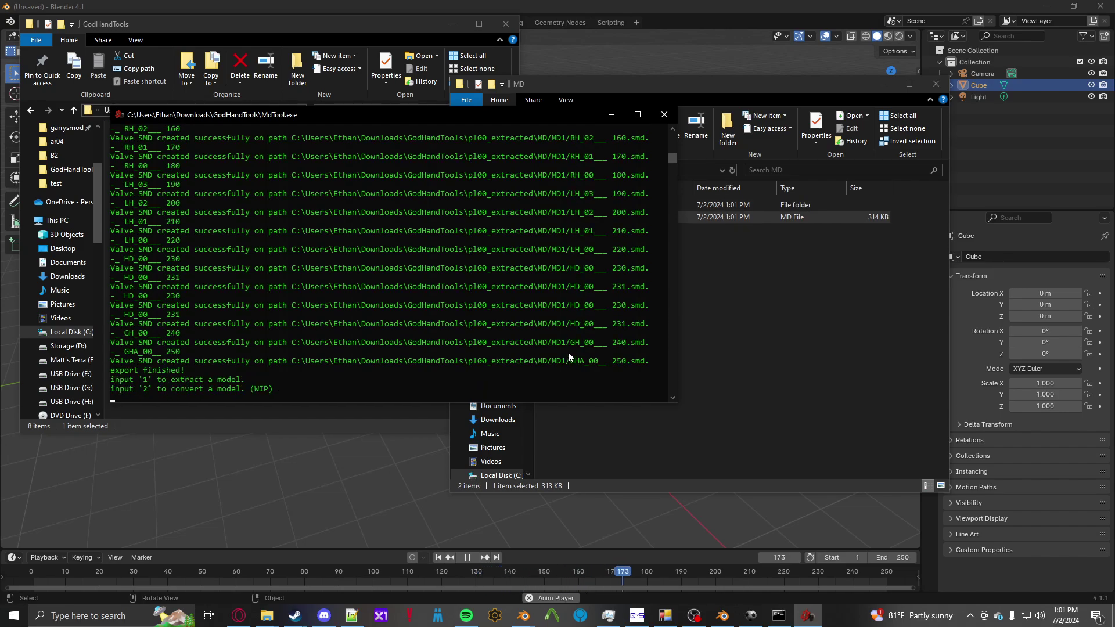
{"action": "left_click", "coordinate": [664, 114]}
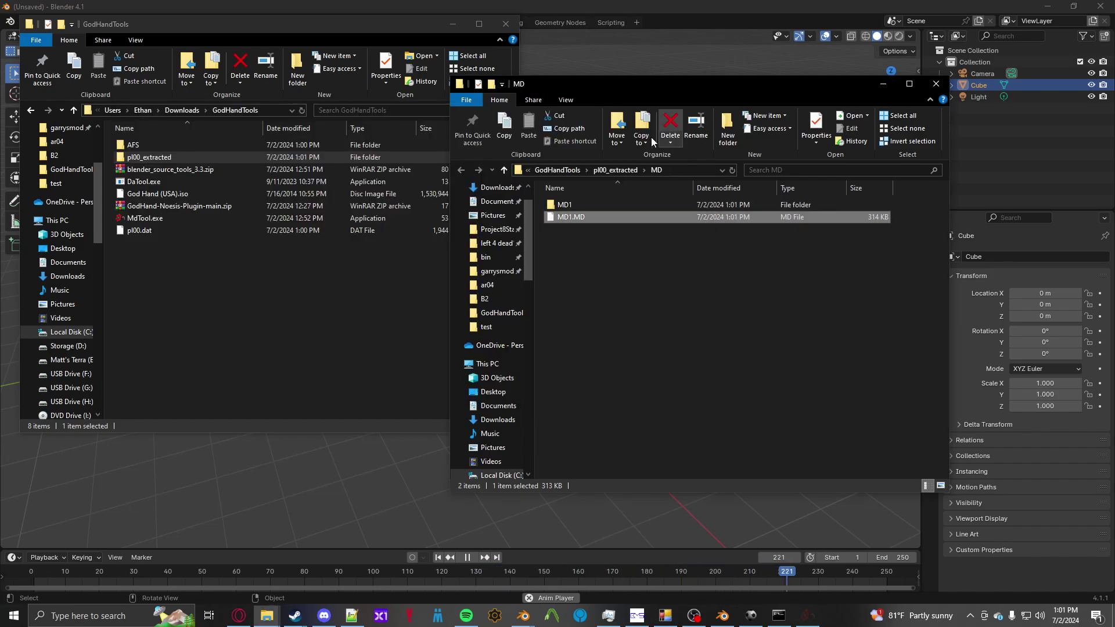
Open the generated MD1 folder and look over the extracted SMD files.
{"action": "double_click", "coordinate": [570, 207]}
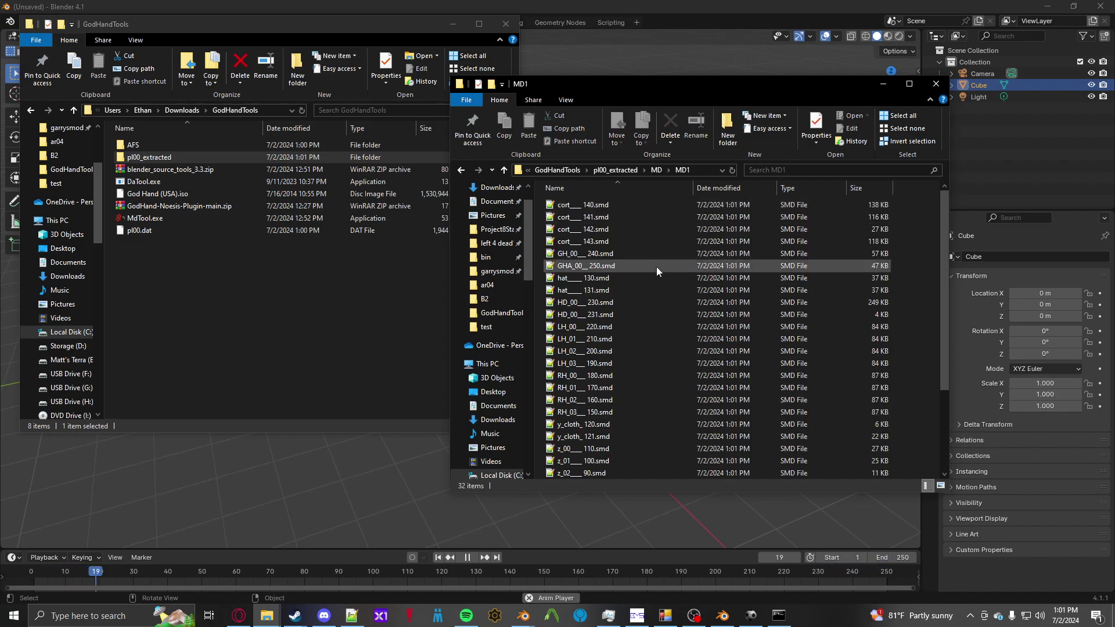
{"action": "left_click", "coordinate": [705, 171]}
{"action": "left_click", "coordinate": [901, 289]}
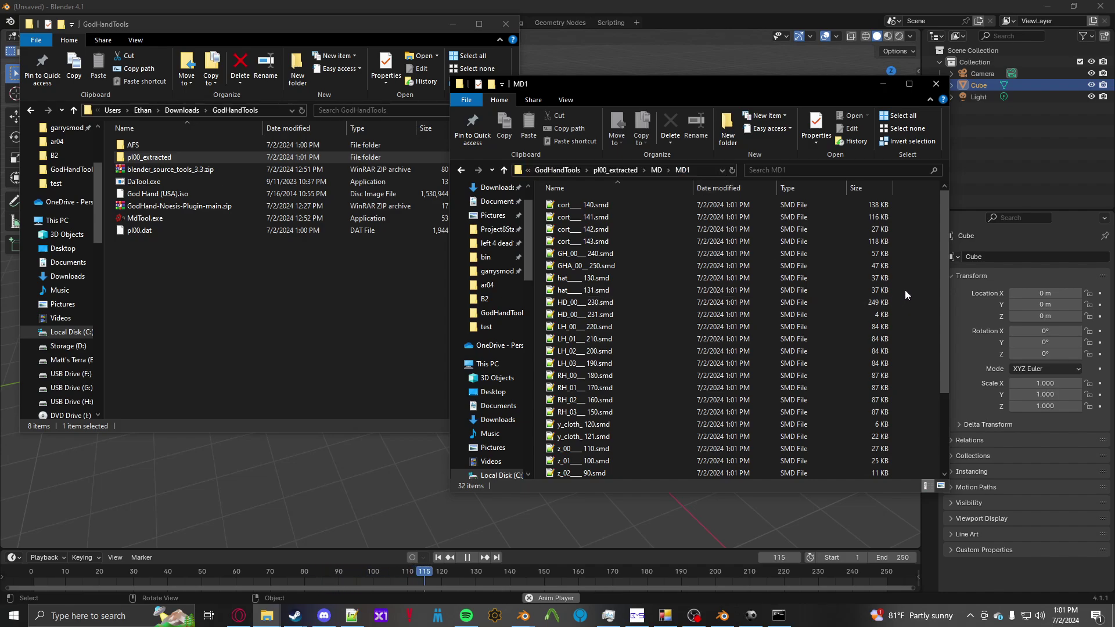
{"action": "left_click", "coordinate": [873, 302]}
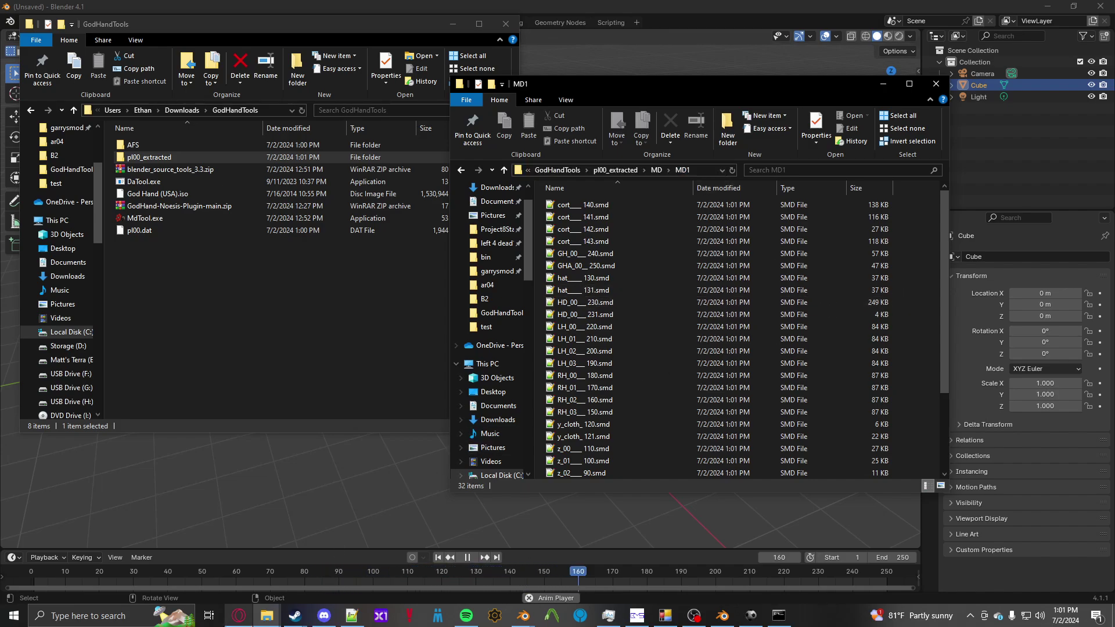
Bring up another File Explorer window and open the plugins\python folder of noesisv4466 in D:\Apps.
{"action": "mouse_move", "coordinate": [267, 615]}
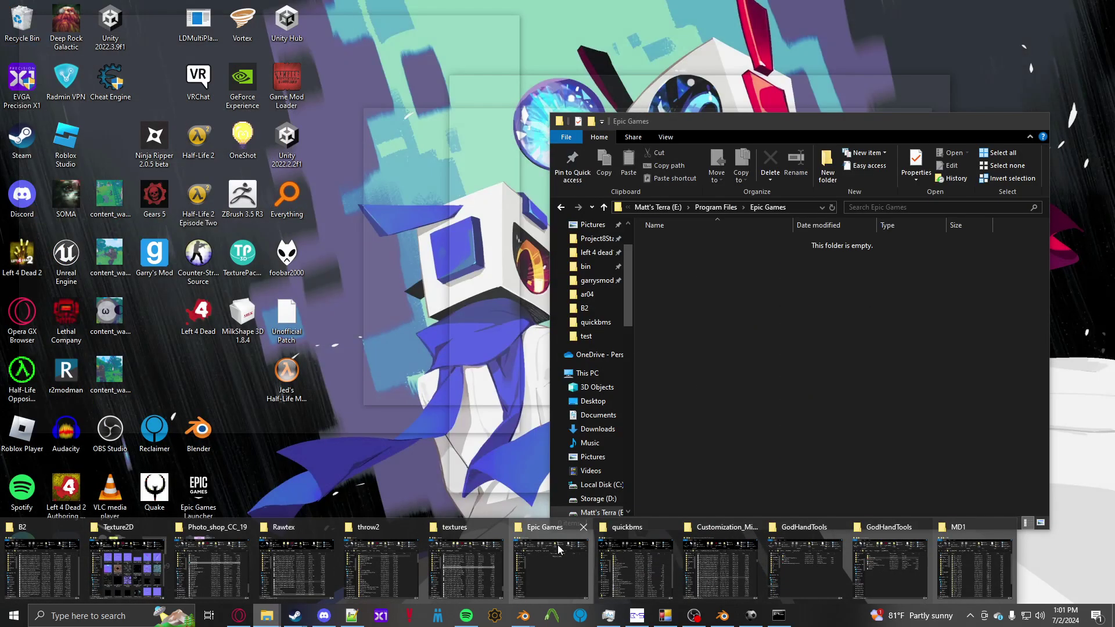
{"action": "left_click", "coordinate": [559, 545]}
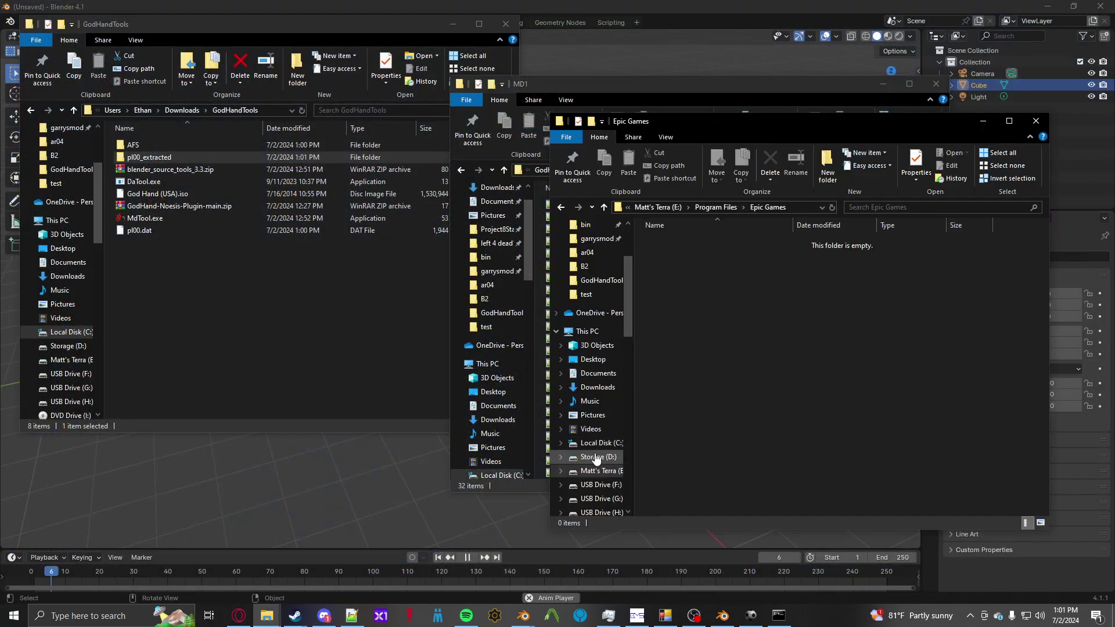
{"action": "left_click", "coordinate": [598, 470]}
{"action": "left_click", "coordinate": [672, 254]}
{"action": "double_click", "coordinate": [671, 254]}
{"action": "scroll", "coordinate": [664, 274], "scroll_direction": "down", "scroll_amount": 2}
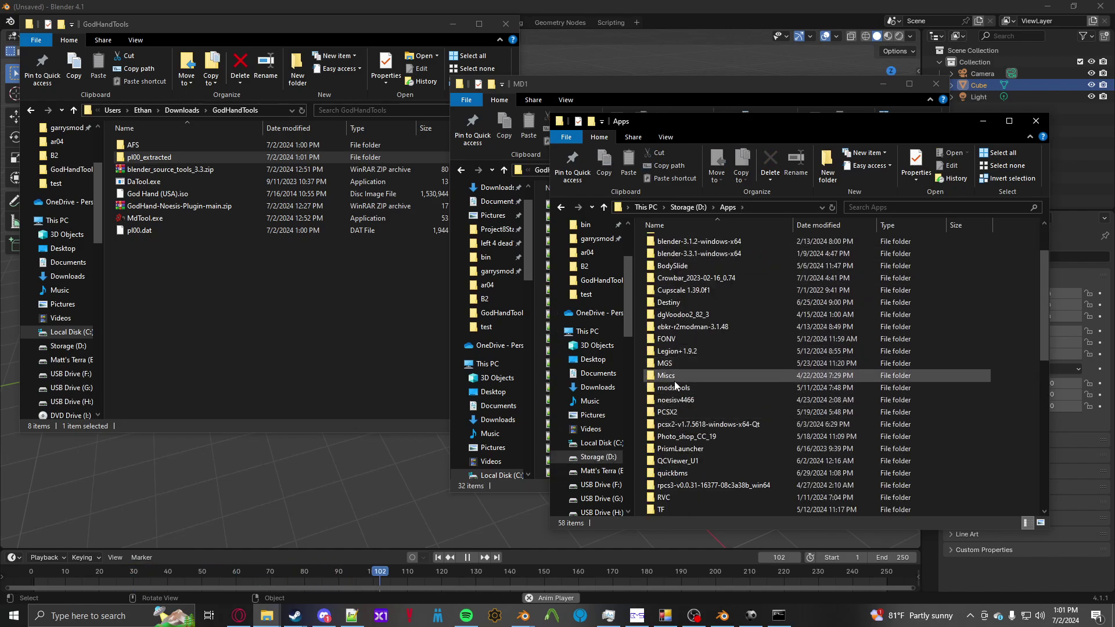
{"action": "double_click", "coordinate": [674, 400]}
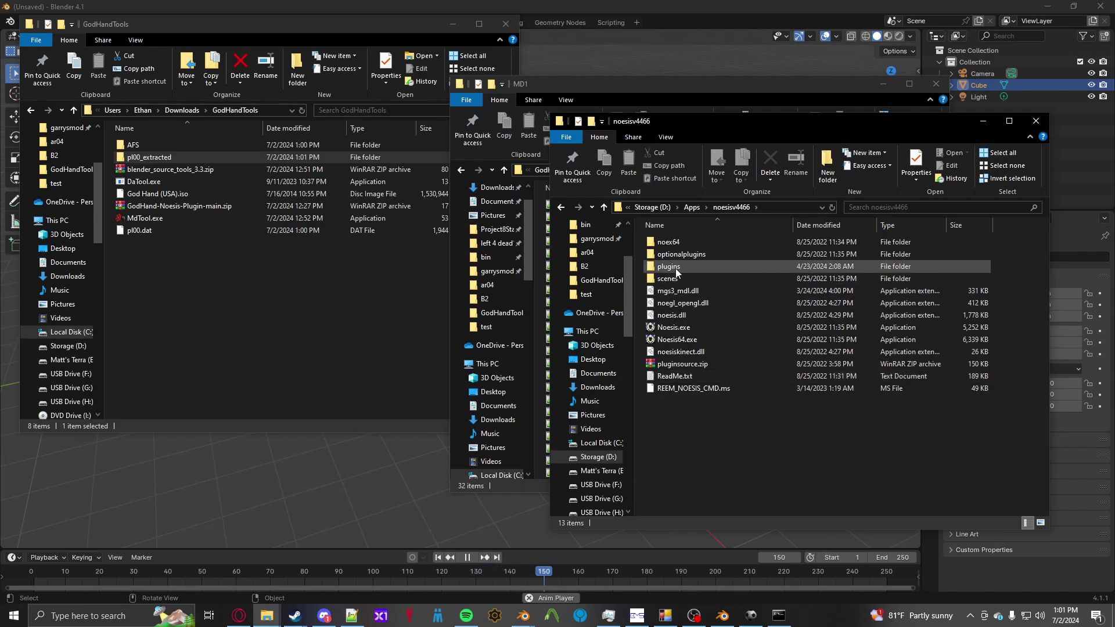
{"action": "double_click", "coordinate": [674, 267]}
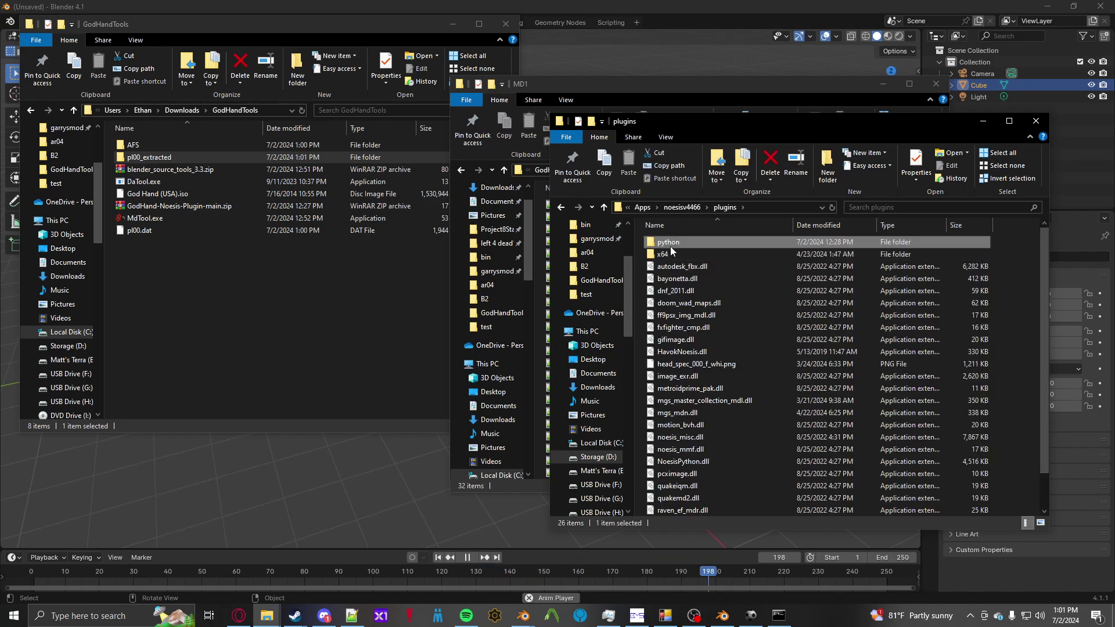
{"action": "double_click", "coordinate": [670, 246]}
Examine the plugin scripts inside GodHand-Noesis-Plugin-main.zip, dismissing the WinRAR popup and closing the archive.
{"action": "left_click", "coordinate": [161, 208]}
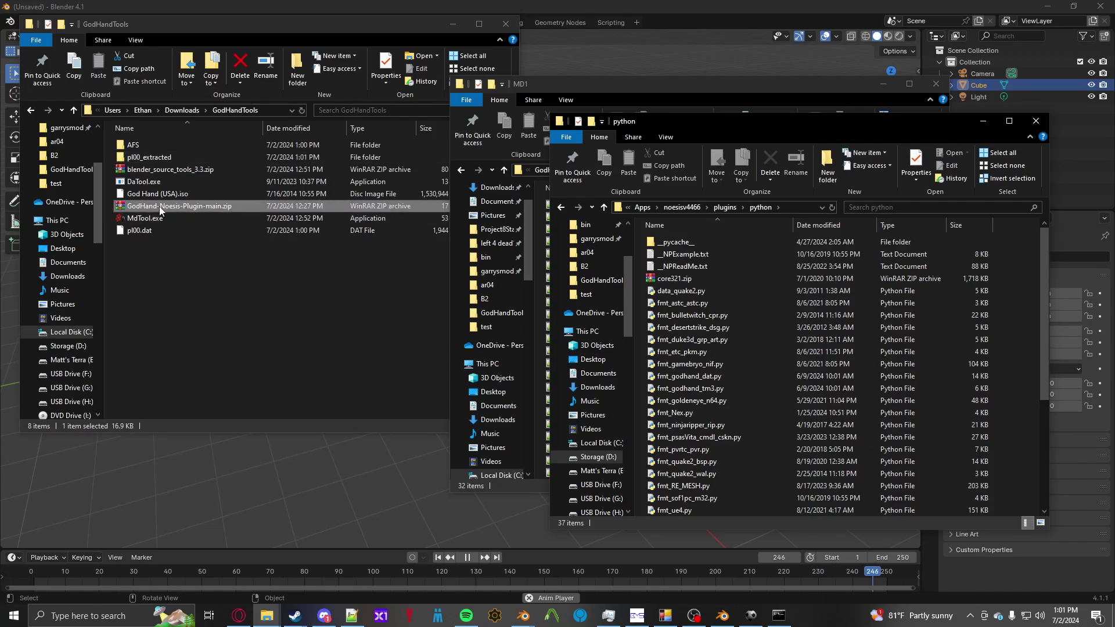
{"action": "double_click", "coordinate": [161, 207]}
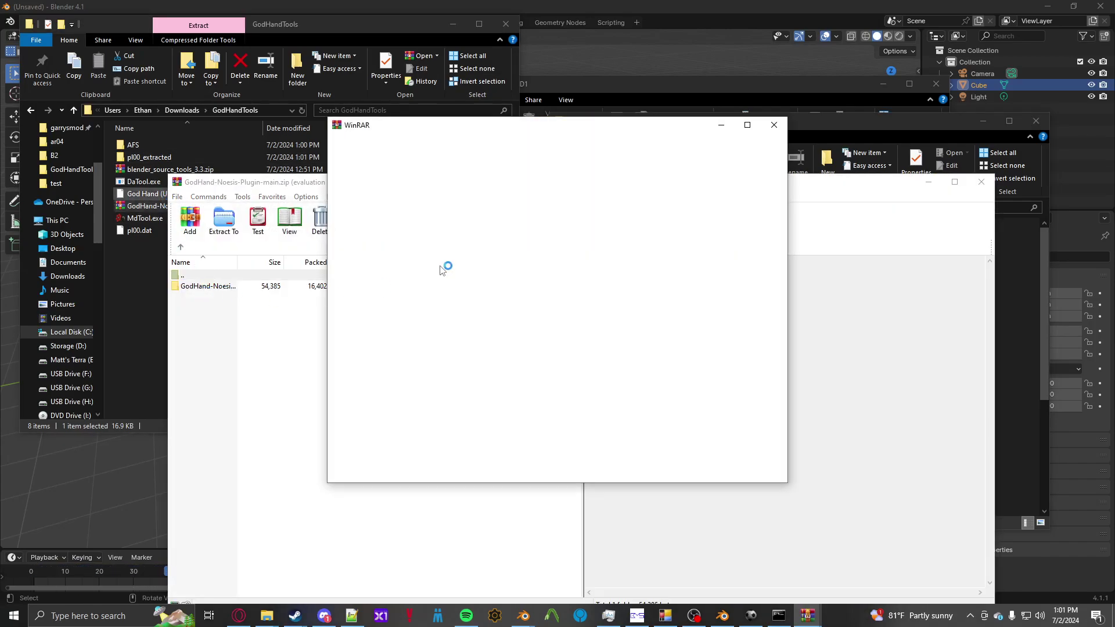
{"action": "left_click", "coordinate": [780, 128]}
{"action": "double_click", "coordinate": [193, 284]}
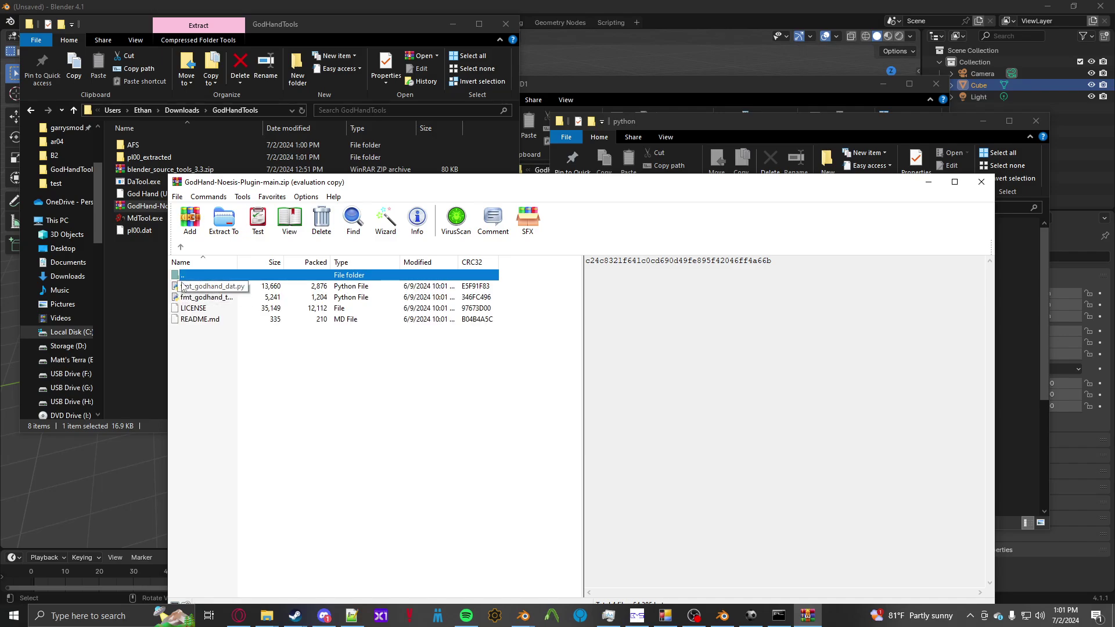
{"action": "left_click", "coordinate": [981, 182]}
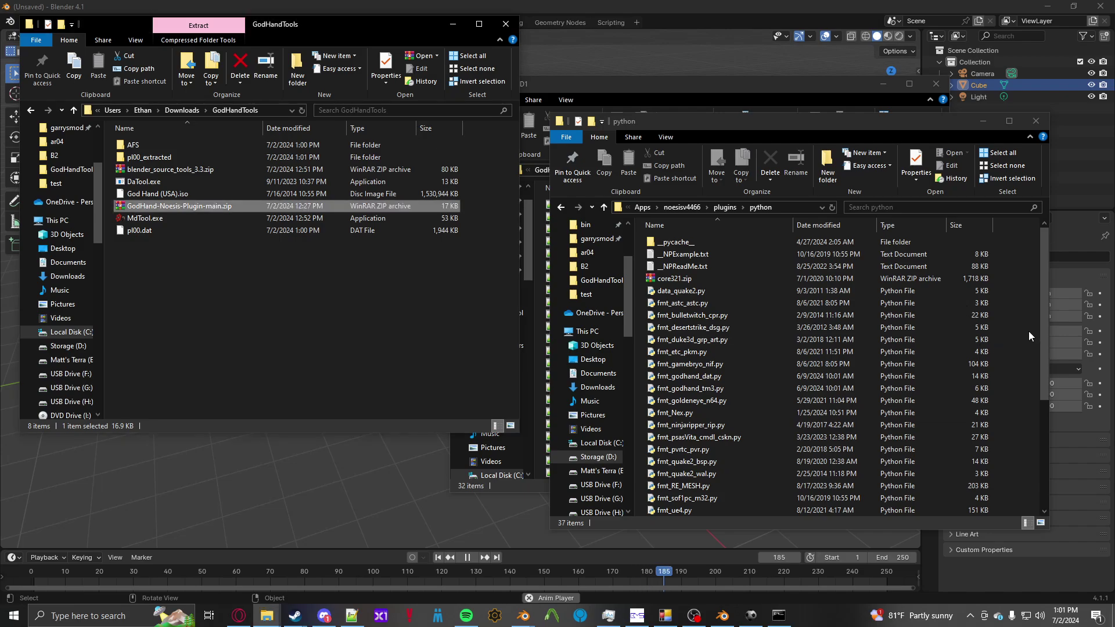
Locate and select fmt_godhand_dat.py and fmt_godhand_tm3.py in the Noesis python plugins folder.
{"action": "left_click", "coordinate": [1027, 331]}
{"action": "scroll", "coordinate": [650, 349], "scroll_direction": "down", "scroll_amount": 1}
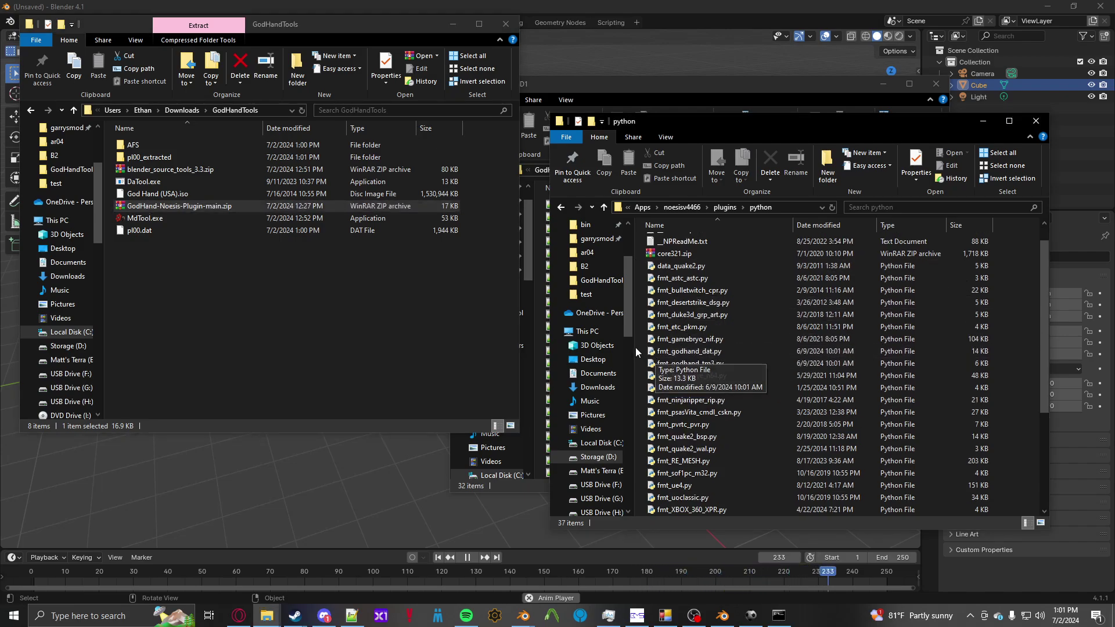
{"action": "left_click", "coordinate": [668, 364]}
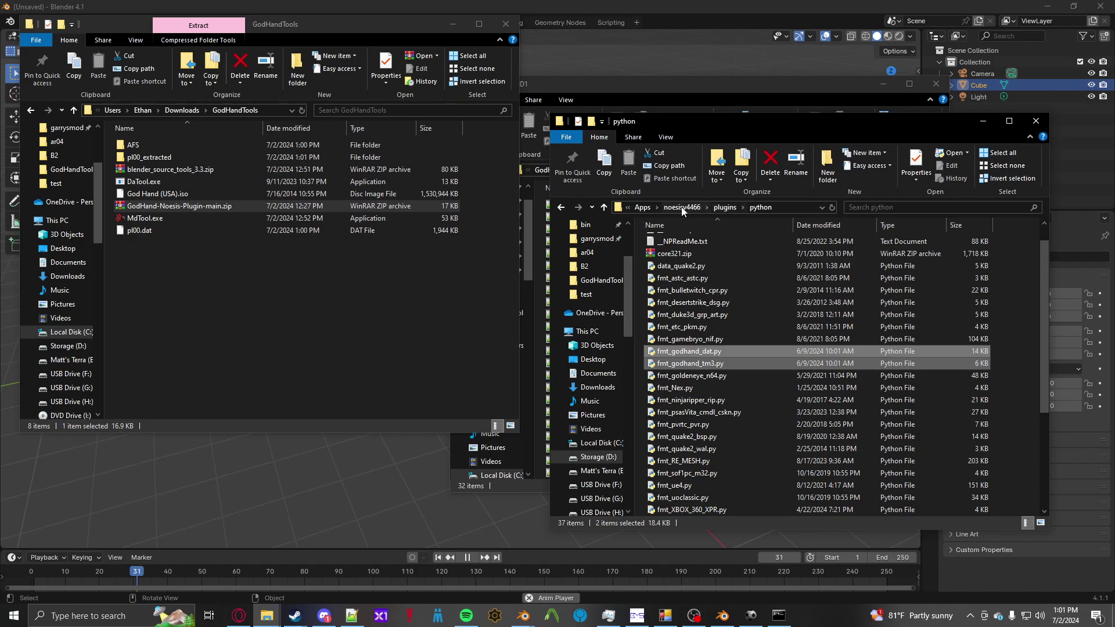
Launch Noesis from the noesisv4466 folder and load pl00.dat from Downloads\GodHandTools to preview its model.
{"action": "left_click", "coordinate": [676, 208]}
{"action": "double_click", "coordinate": [674, 327]}
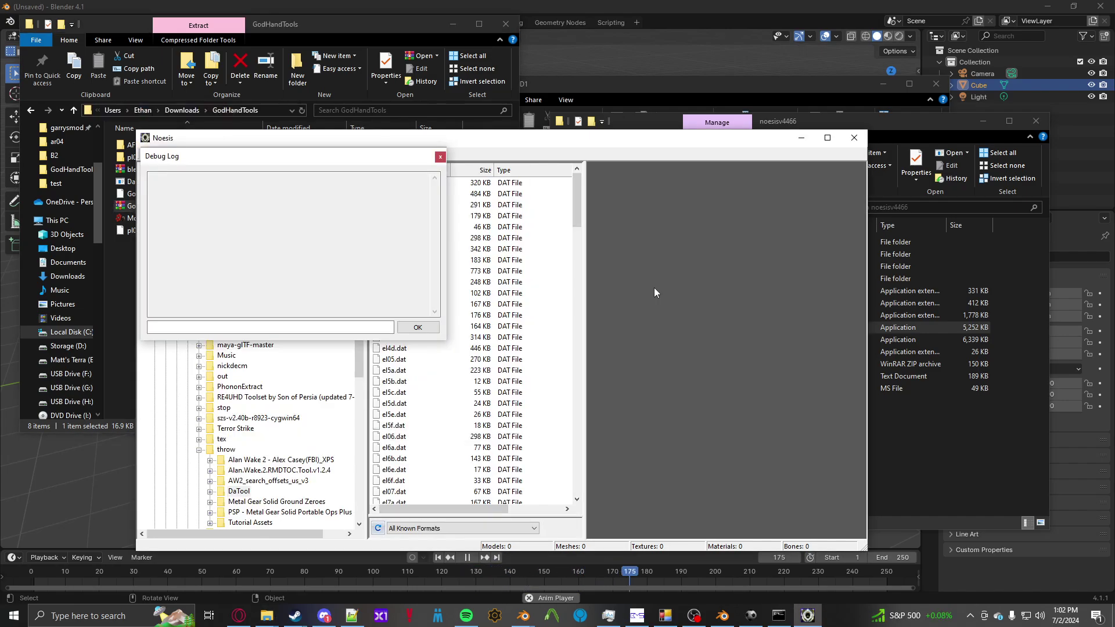
{"action": "left_click", "coordinate": [149, 154]}
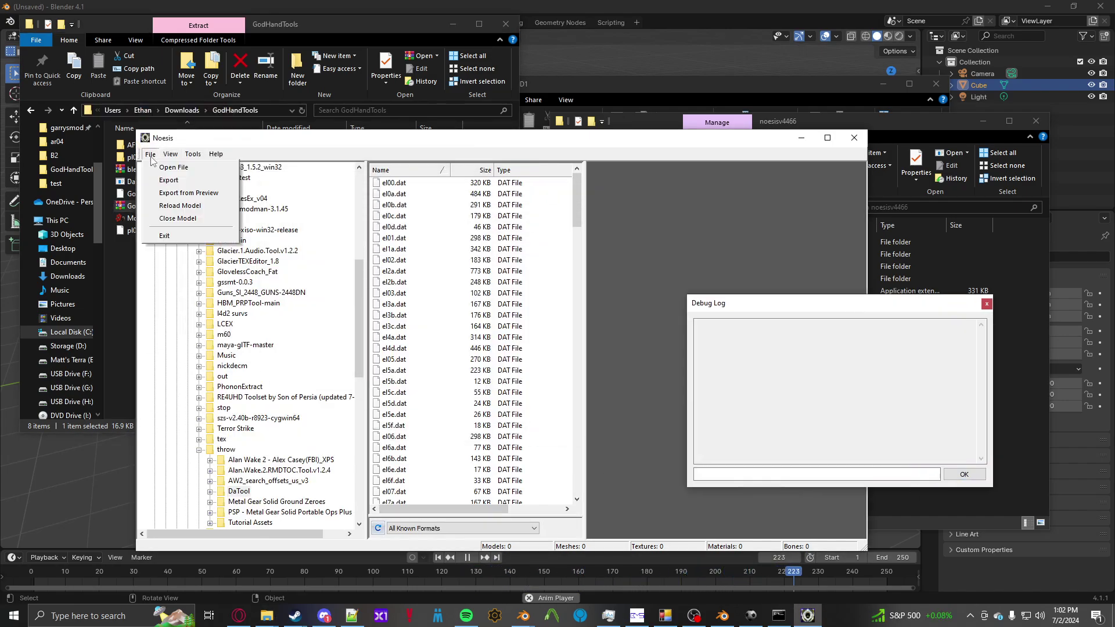
{"action": "left_click", "coordinate": [174, 167]}
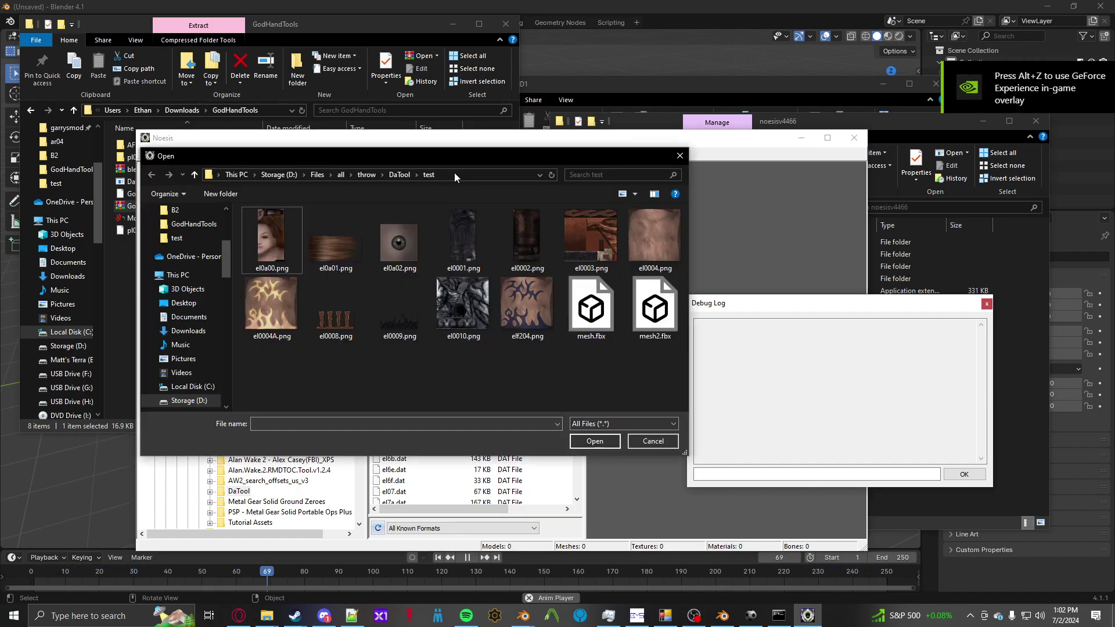
{"action": "left_click", "coordinate": [454, 174]}
{"action": "key", "text": "Return"}
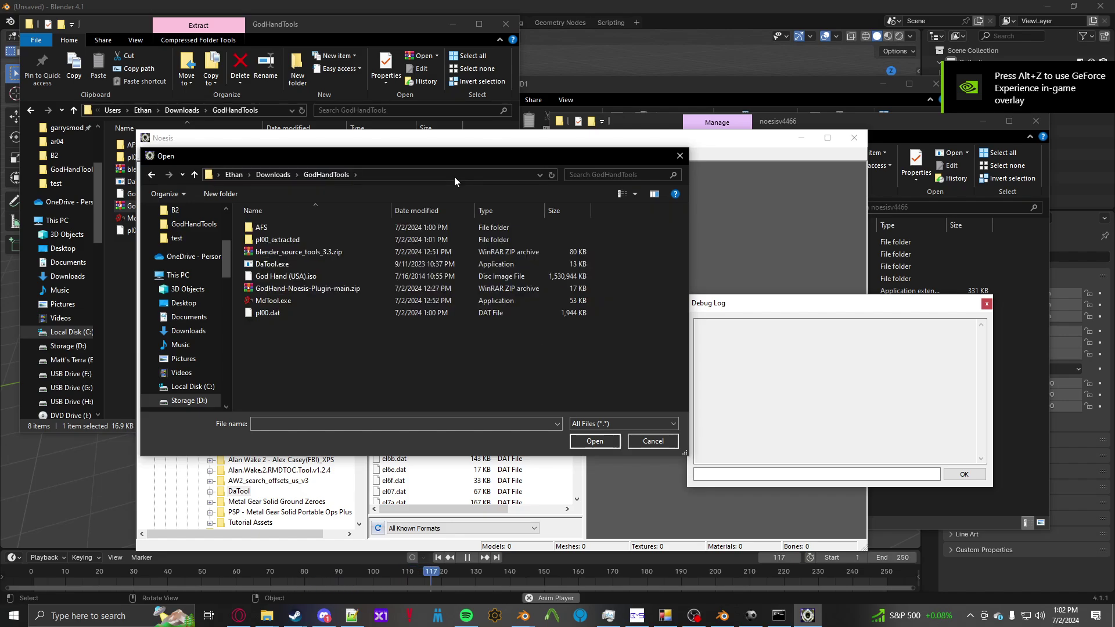
{"action": "double_click", "coordinate": [266, 315]}
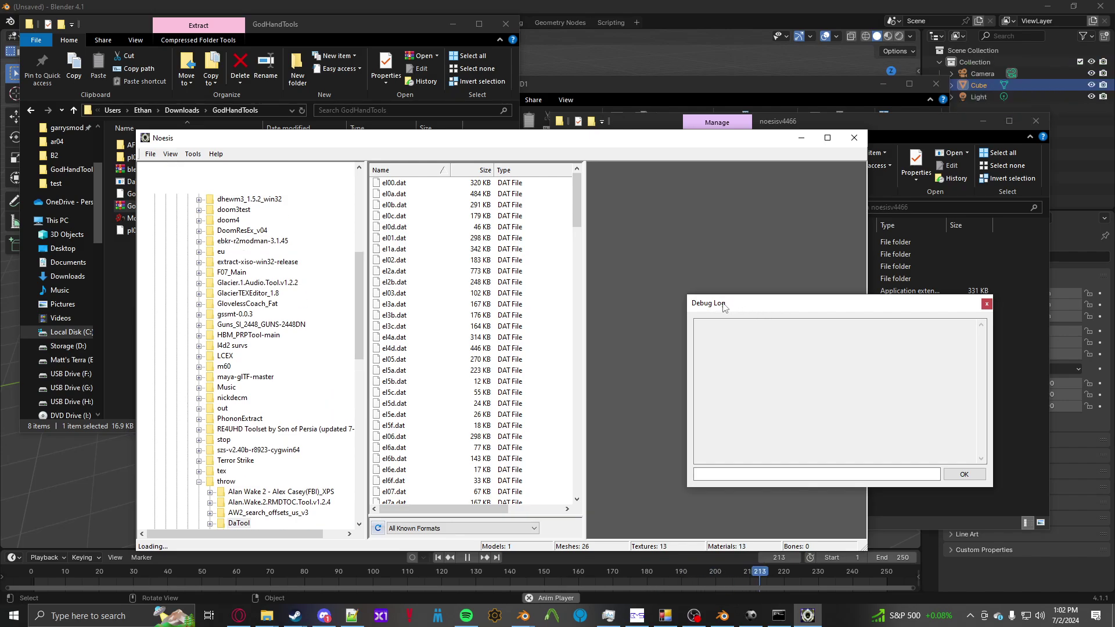
{"action": "left_click_drag", "start_coordinate": [779, 313], "coordinate": [896, 362]}
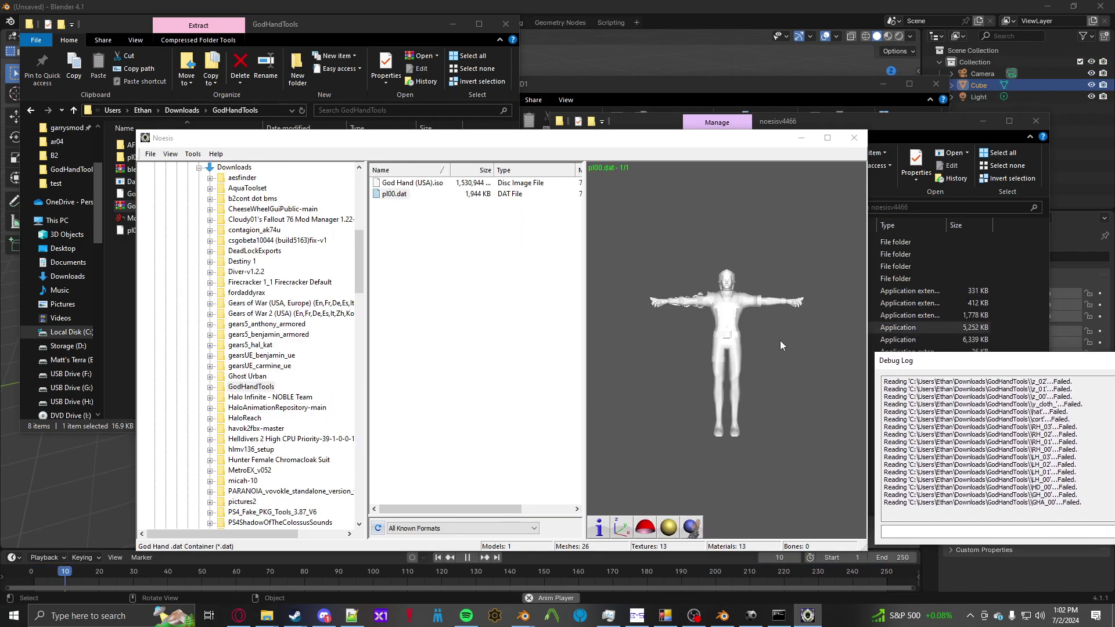
{"action": "left_click_drag", "start_coordinate": [781, 344], "coordinate": [716, 345]}
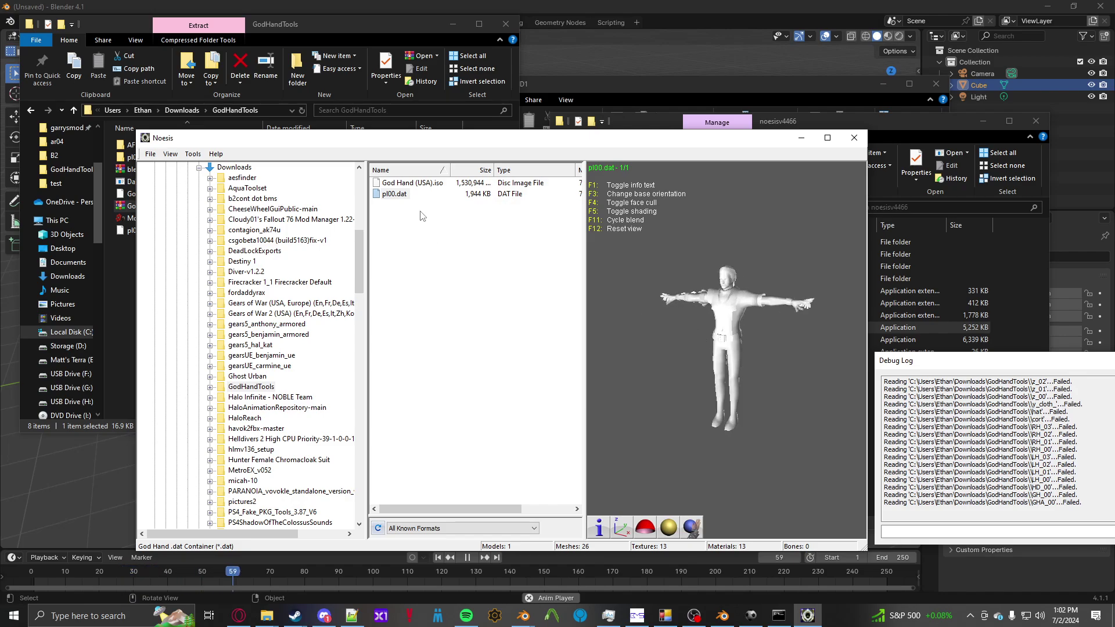
Start an export of pl00.dat and create a folder named ExtractedTextures inside GodHandTools for its output.
{"action": "right_click", "coordinate": [398, 194]}
{"action": "left_click", "coordinate": [419, 216]}
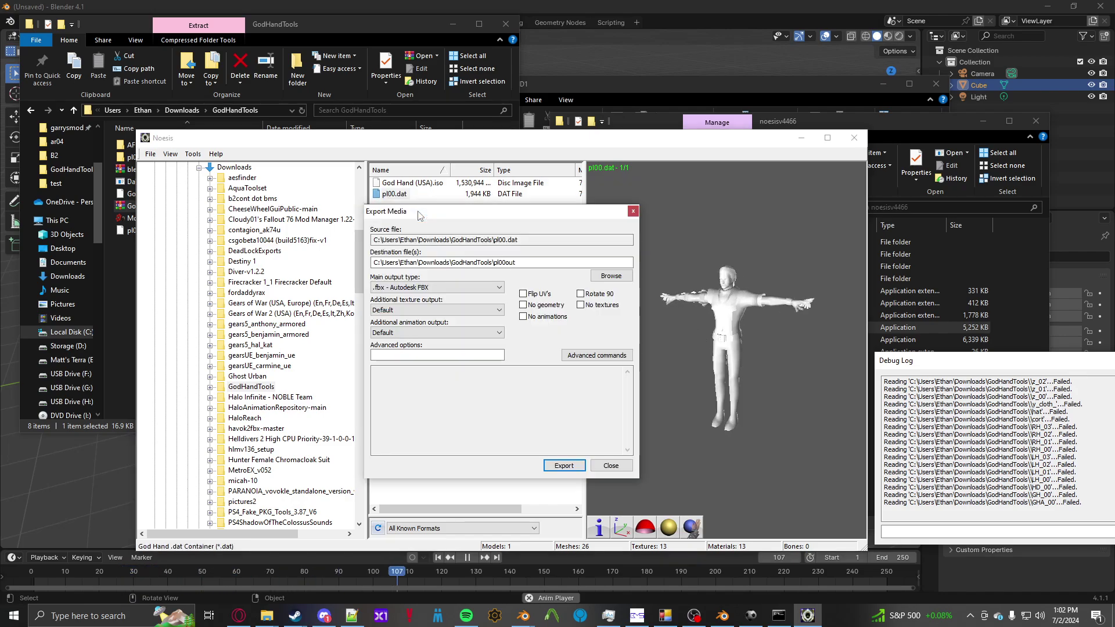
{"action": "left_click", "coordinate": [611, 276]}
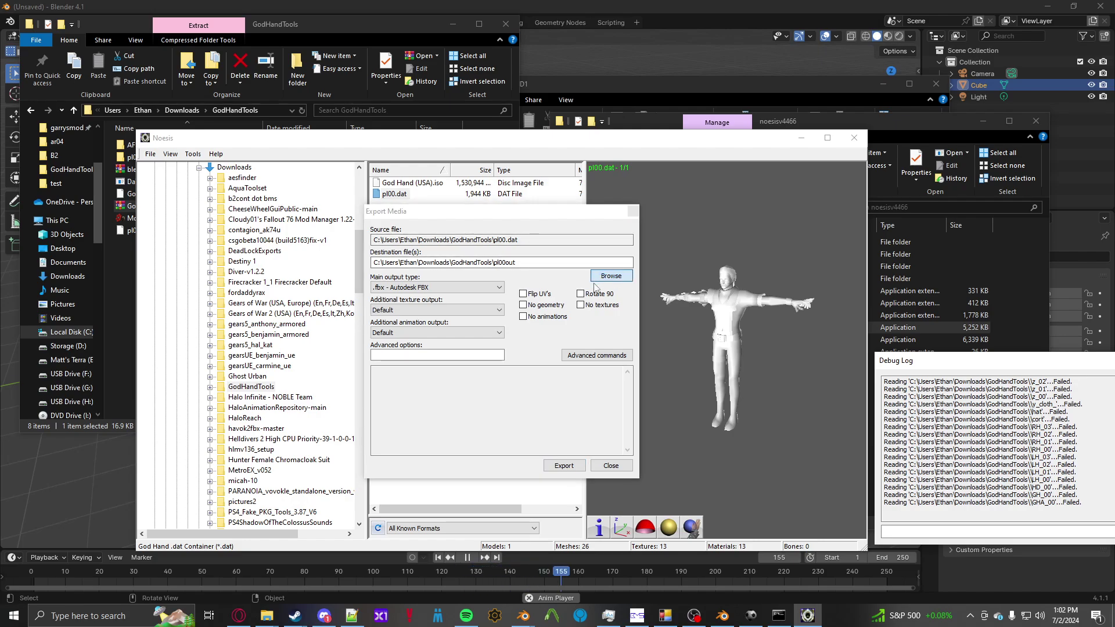
{"action": "right_click", "coordinate": [529, 399]}
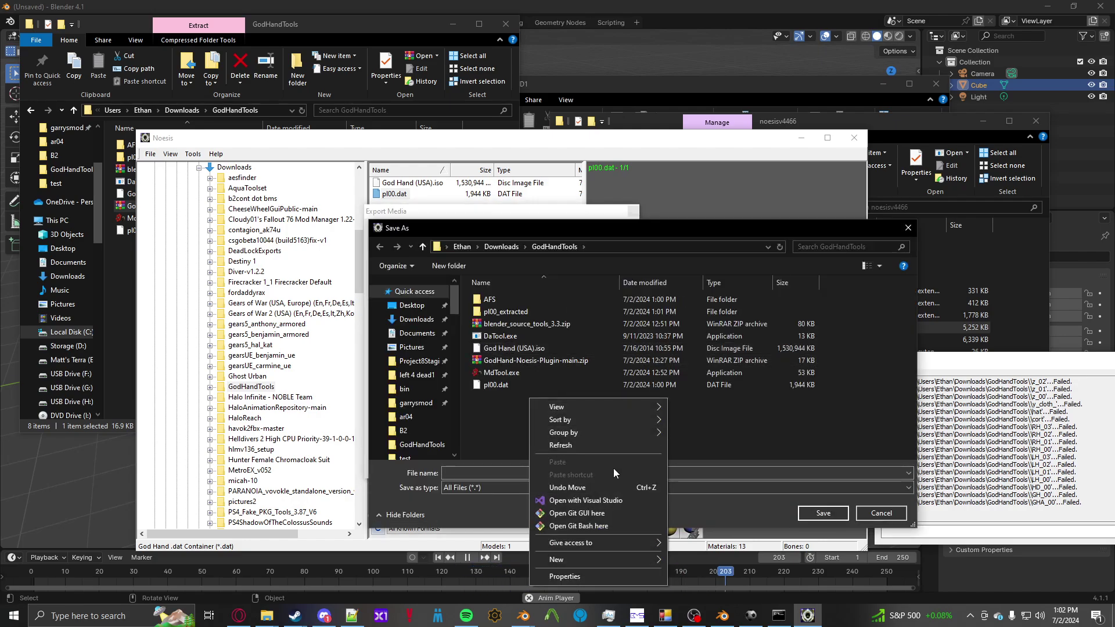
{"action": "mouse_move", "coordinate": [646, 558]}
{"action": "left_click", "coordinate": [707, 478]}
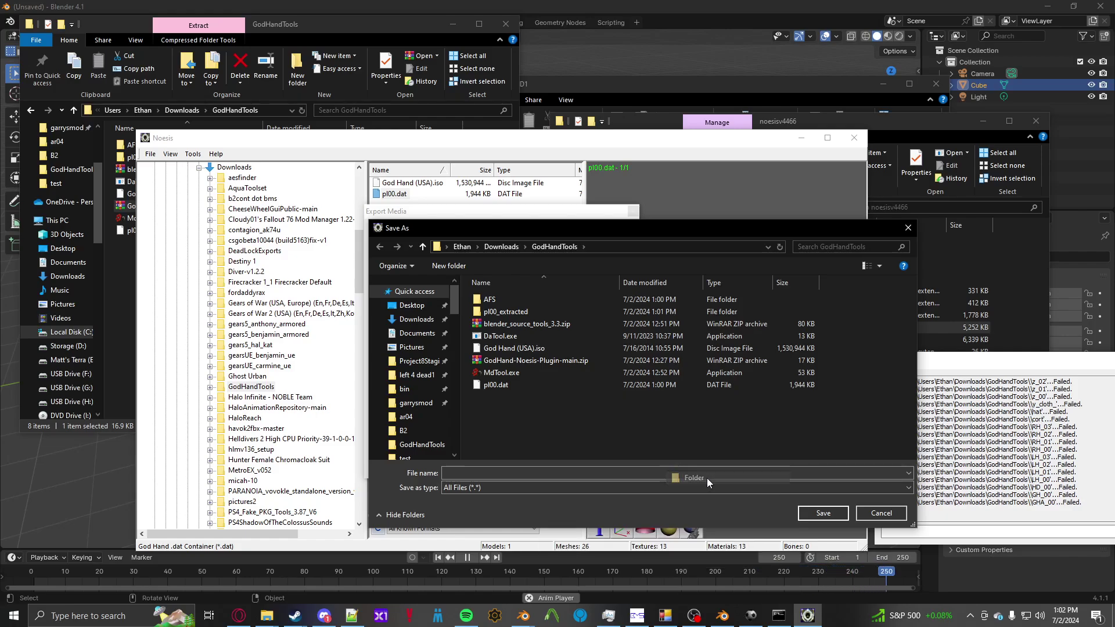
{"action": "type", "text": "ExtractedTexturesd"}
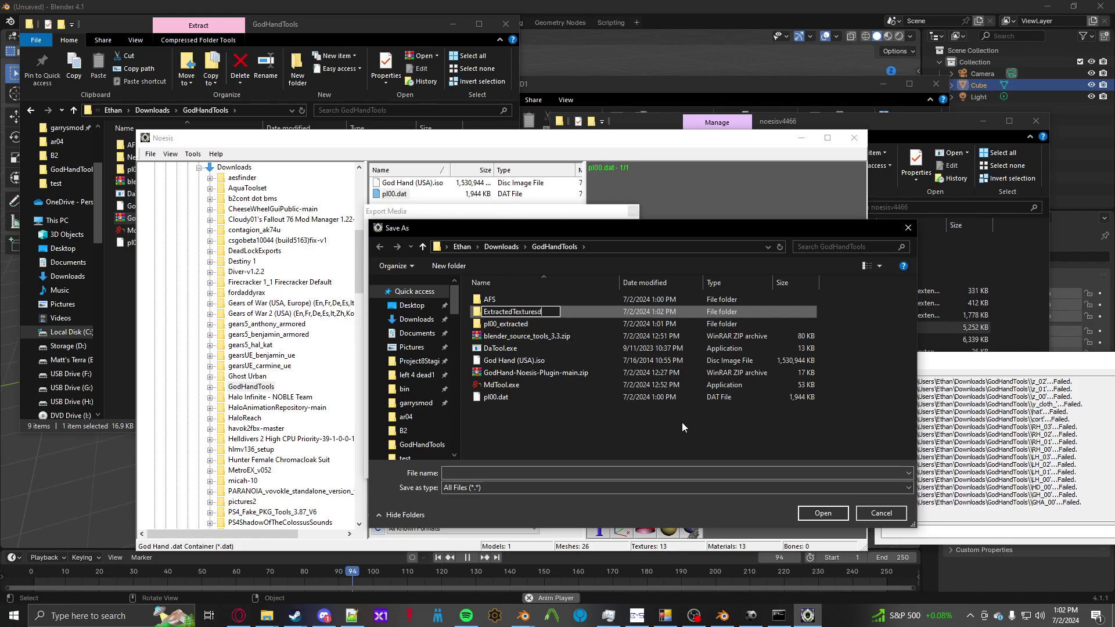
{"action": "key", "text": "Return"}
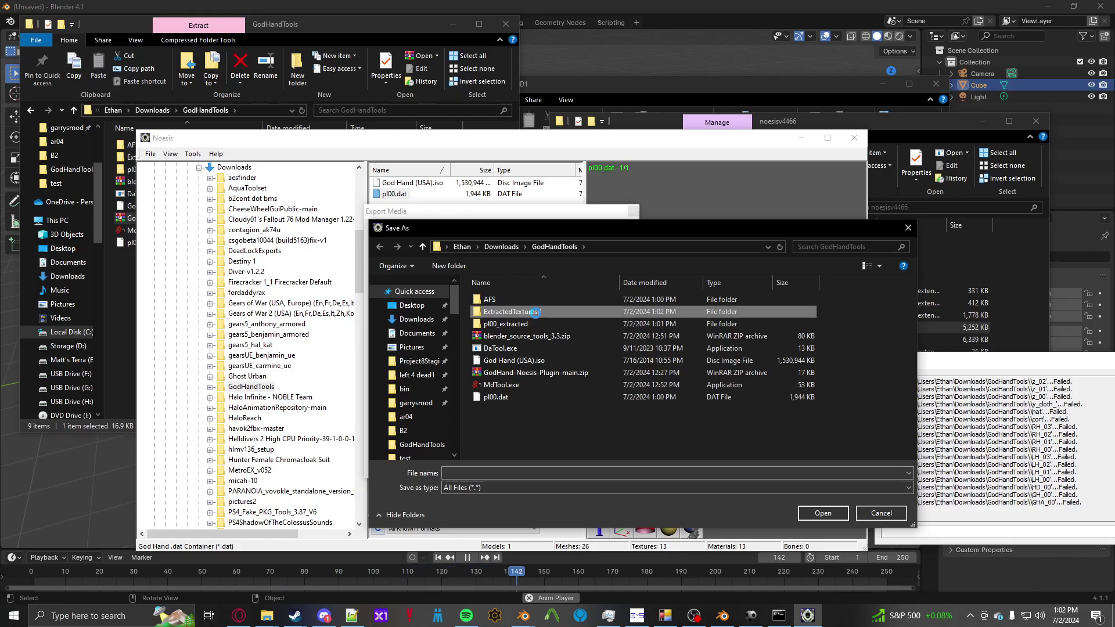
{"action": "right_click", "coordinate": [535, 312]}
{"action": "left_click", "coordinate": [591, 583]}
{"action": "key", "text": "End"}
{"action": "key", "text": "BackSpace"}
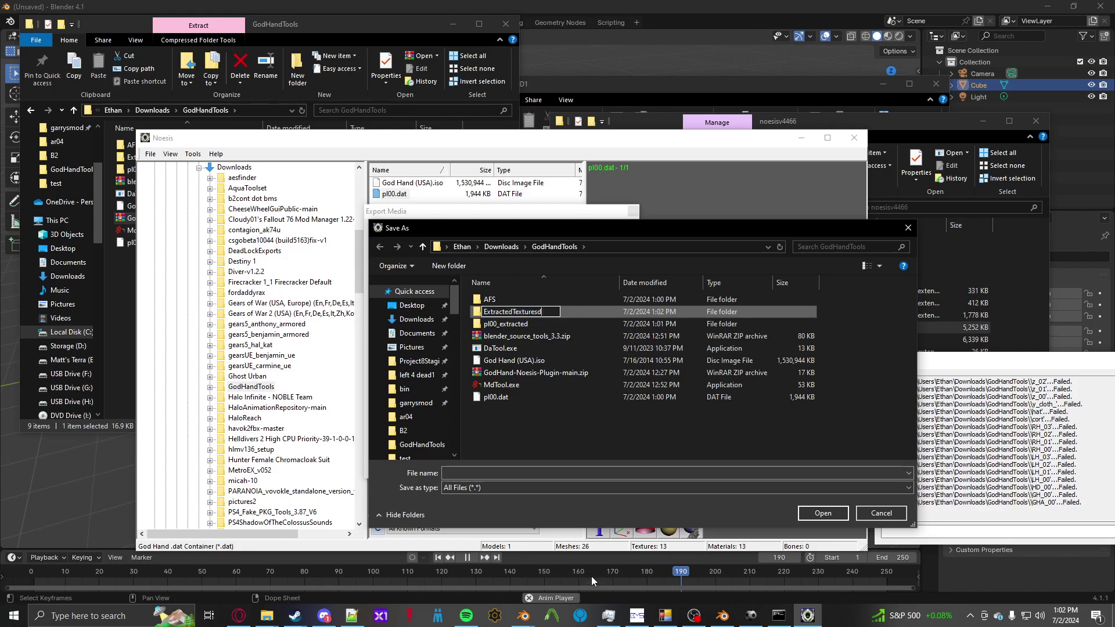
Set the export destination to mesh inside ExtractedTextures and export pl00.dat as Autodesk FBX with its textures.
{"action": "double_click", "coordinate": [512, 313]}
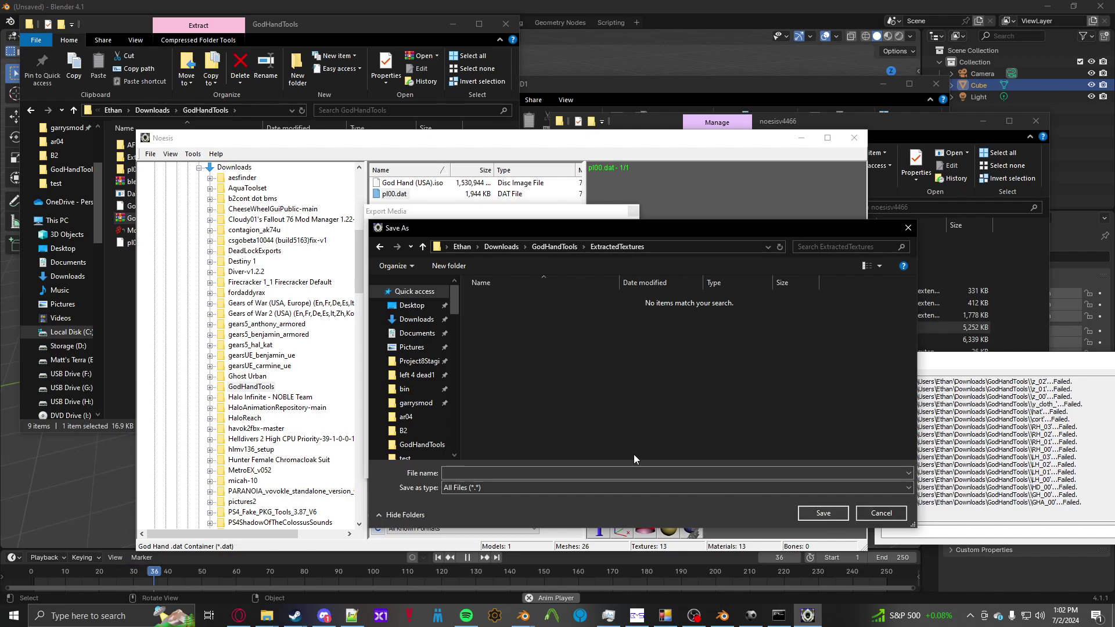
{"action": "left_click", "coordinate": [551, 471]}
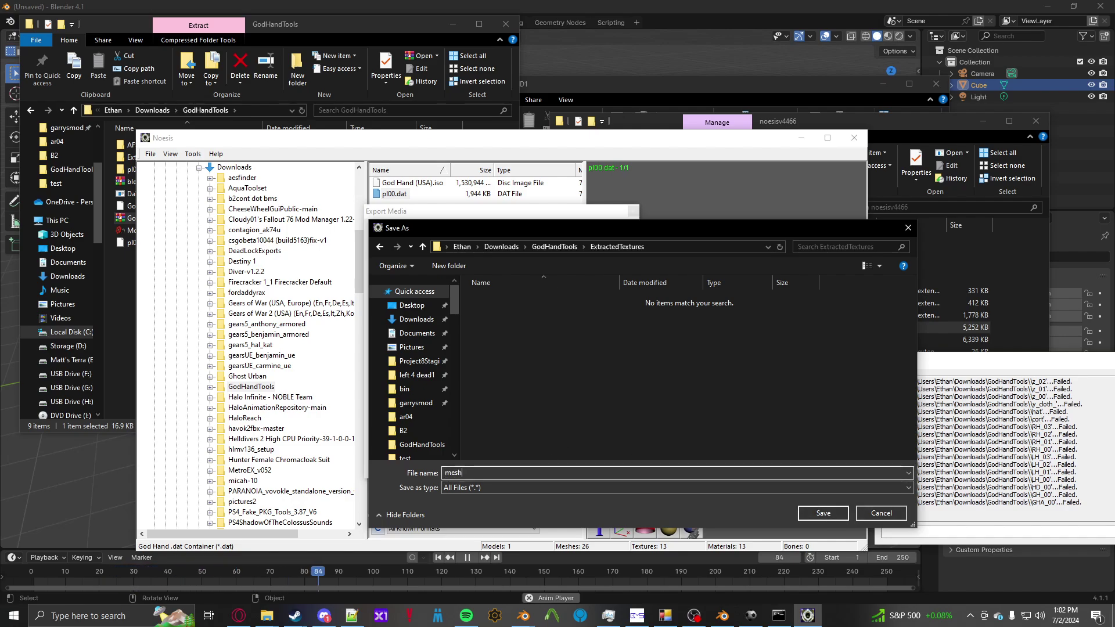
{"action": "key", "text": "Escape"}
{"action": "left_click", "coordinate": [553, 466]}
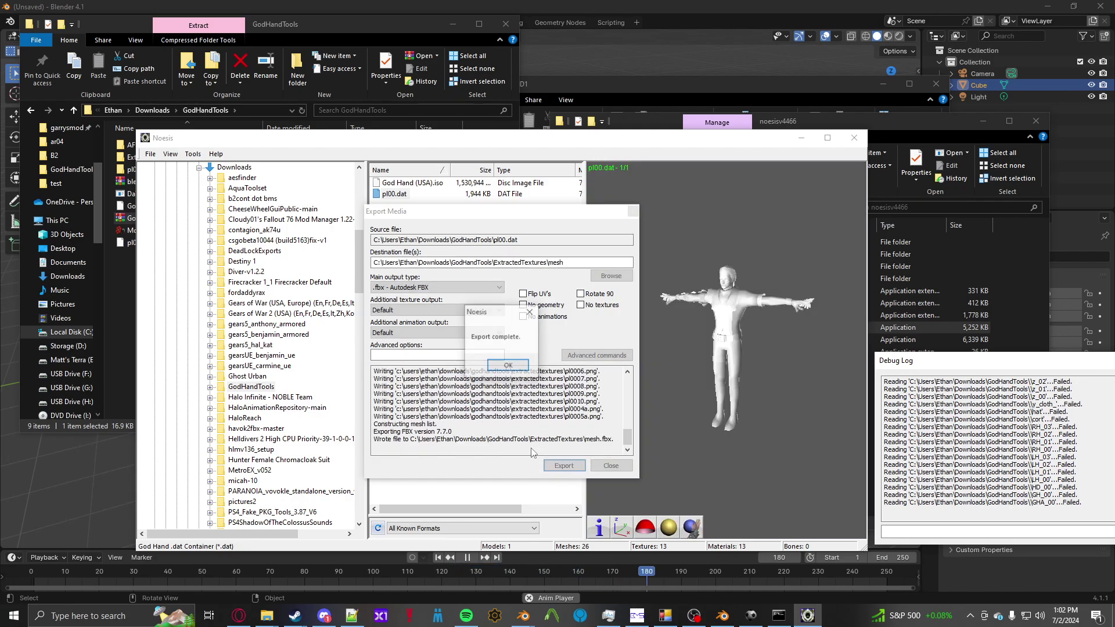
{"action": "left_click", "coordinate": [488, 365]}
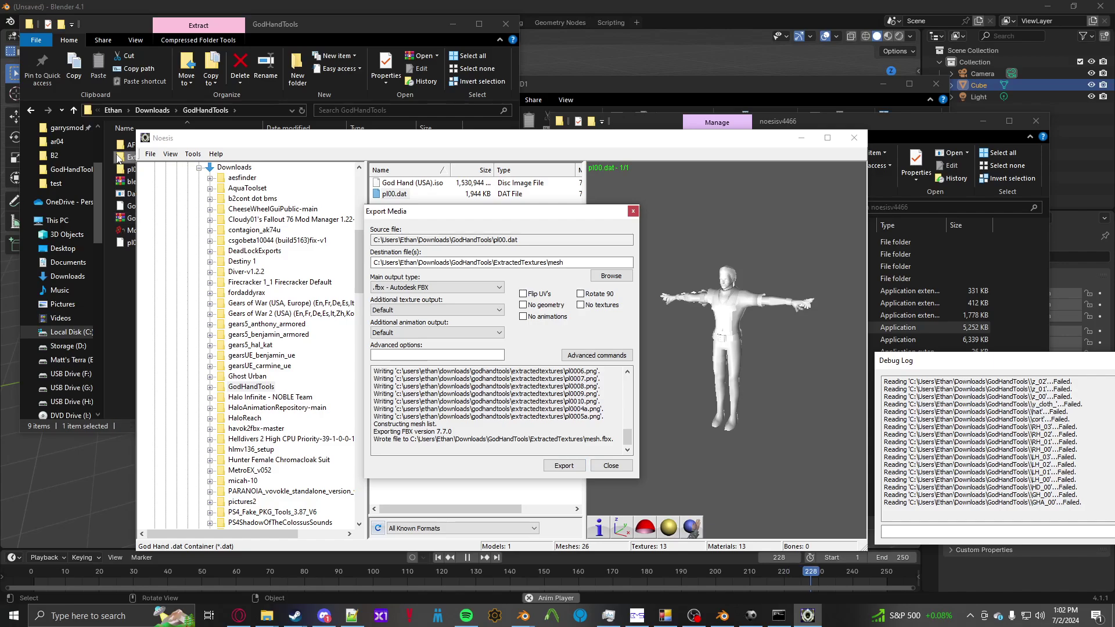
Open the ExtractedTextures folder in File Explorer and inspect pl0007.png in paint.net, closing the image afterwards.
{"action": "left_click", "coordinate": [119, 157]}
{"action": "double_click", "coordinate": [119, 157]}
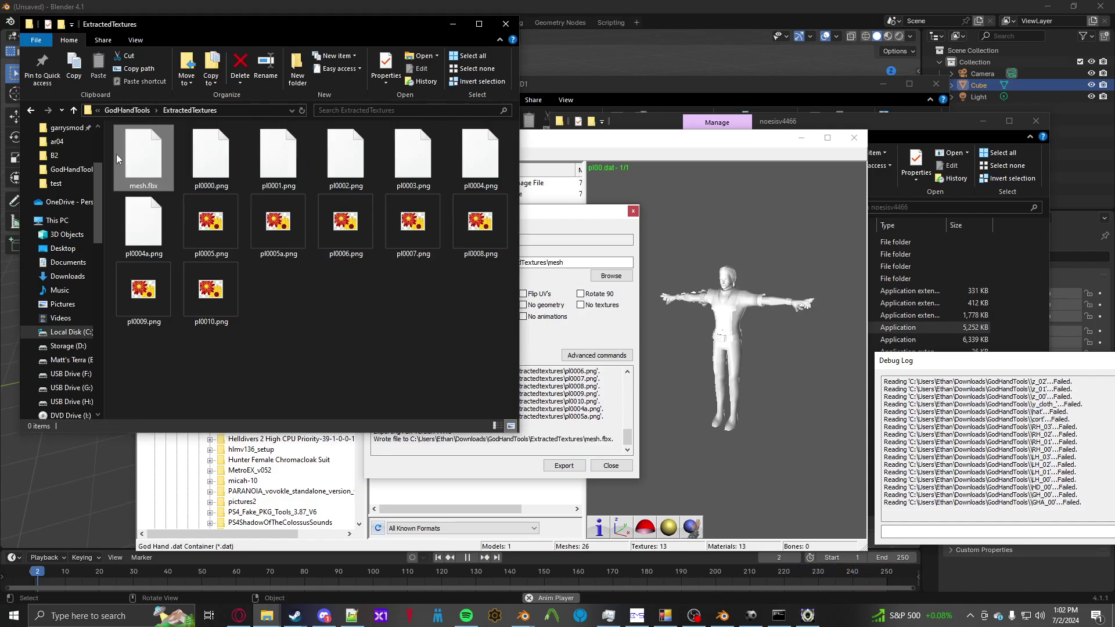
{"action": "left_click", "coordinate": [294, 292]}
{"action": "double_click", "coordinate": [418, 228]}
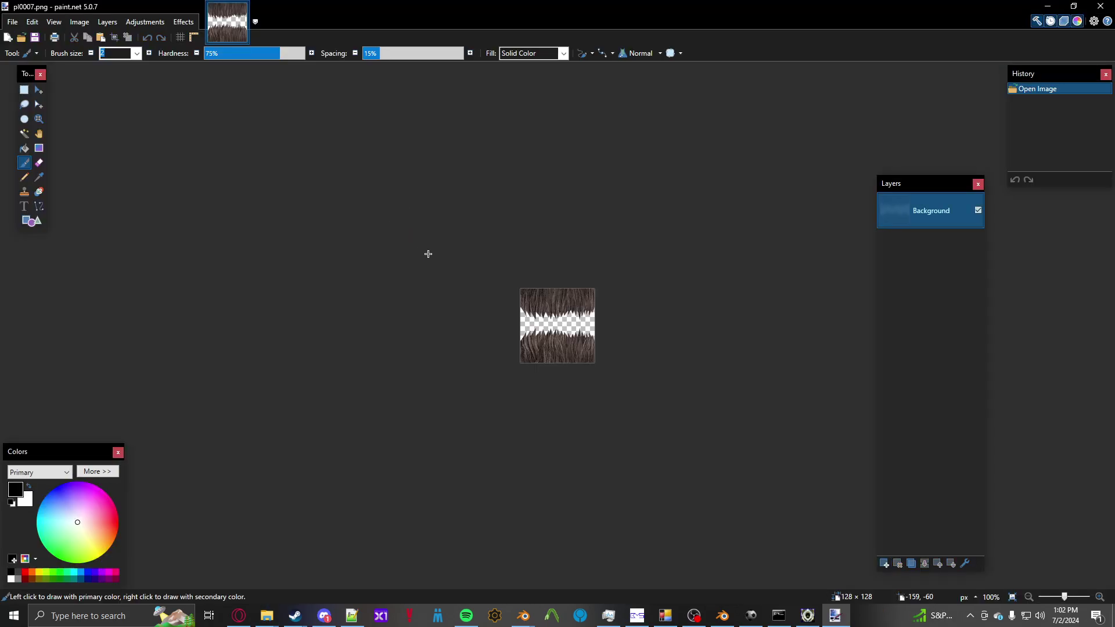
{"action": "scroll", "coordinate": [547, 324], "scroll_direction": "up", "scroll_amount": 3, "text": "ctrl"}
{"action": "scroll", "coordinate": [599, 315], "scroll_direction": "down", "scroll_amount": 1, "text": "ctrl"}
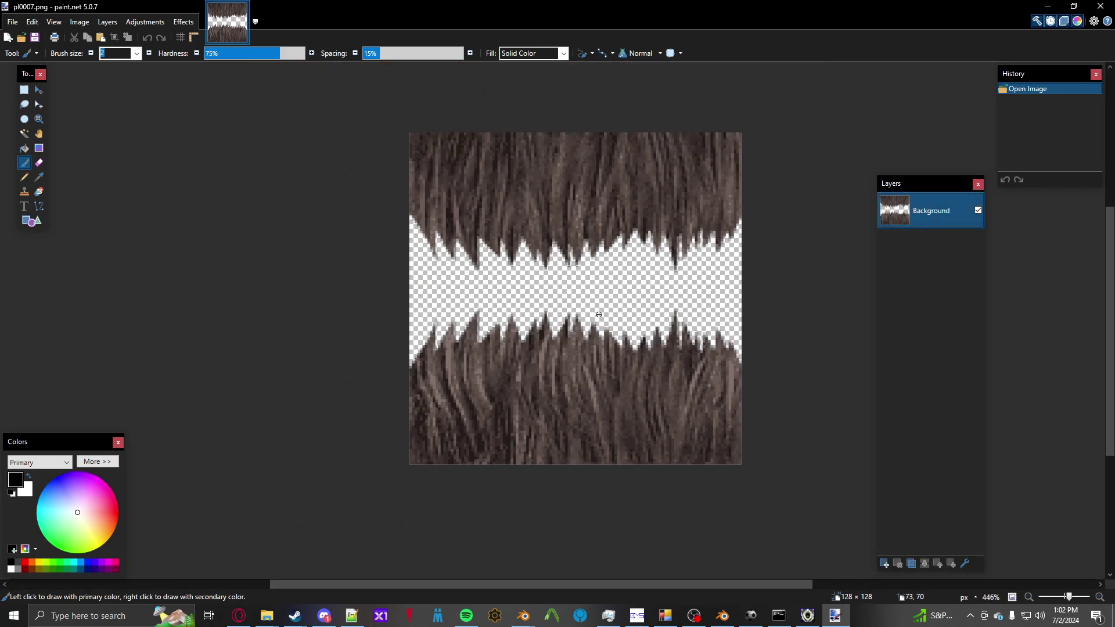
{"action": "left_click", "coordinate": [1101, 6]}
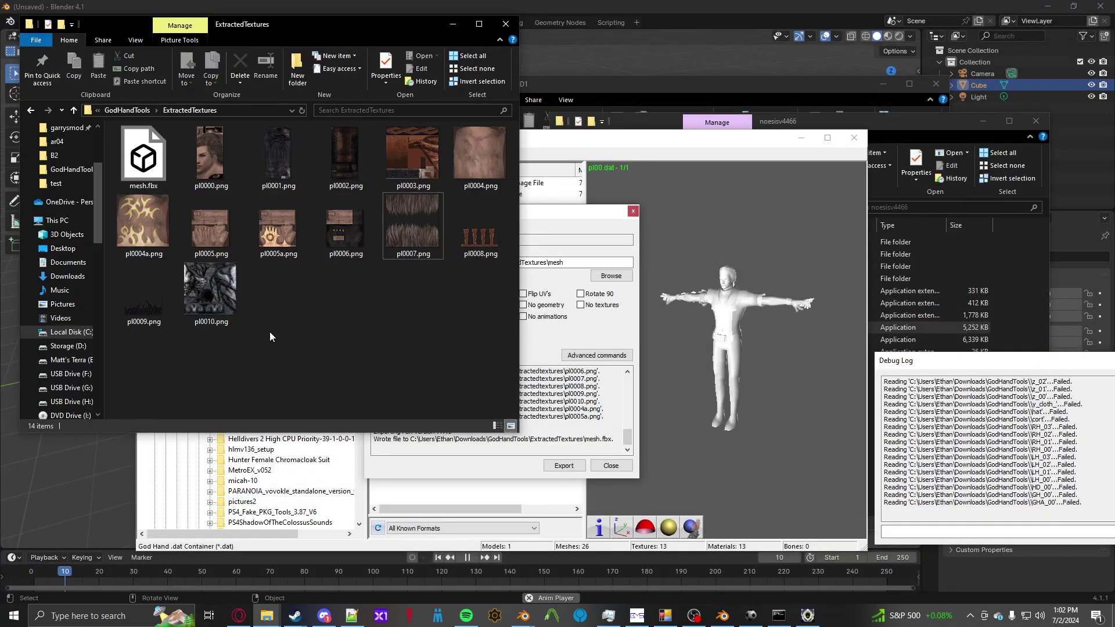
{"action": "left_click", "coordinate": [123, 281]}
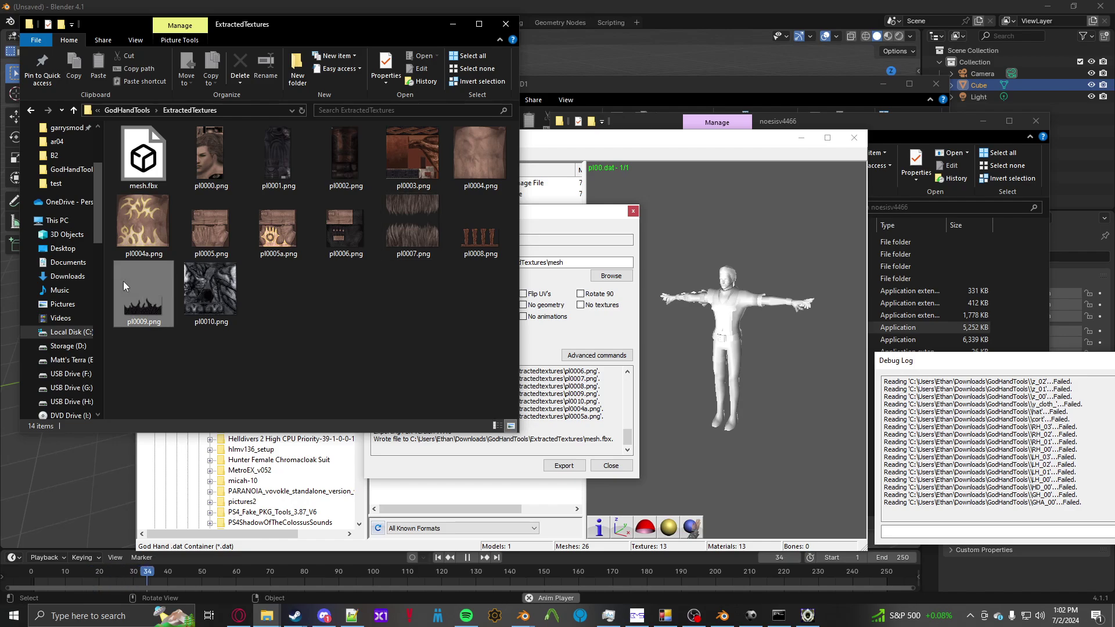
Revisit the GodHandTools and ExtractedTextures folders, and bring forward the MD1 folder window with its full path selected.
{"action": "left_click", "coordinate": [131, 111]}
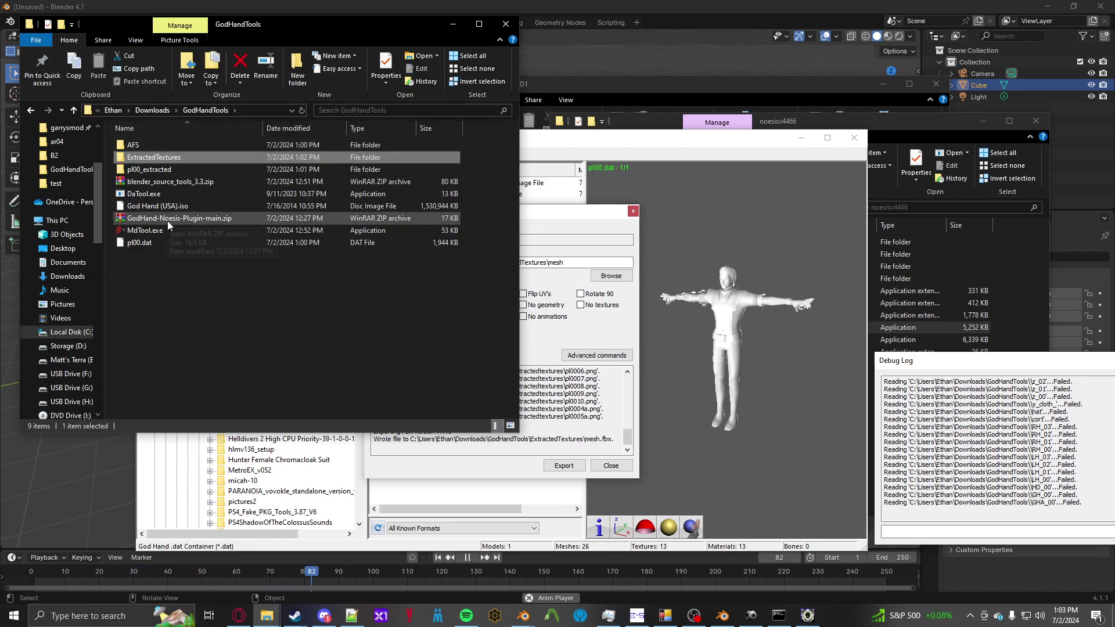
{"action": "double_click", "coordinate": [138, 168]}
{"action": "key", "text": "alt+Left"}
{"action": "key", "text": "alt+Left"}
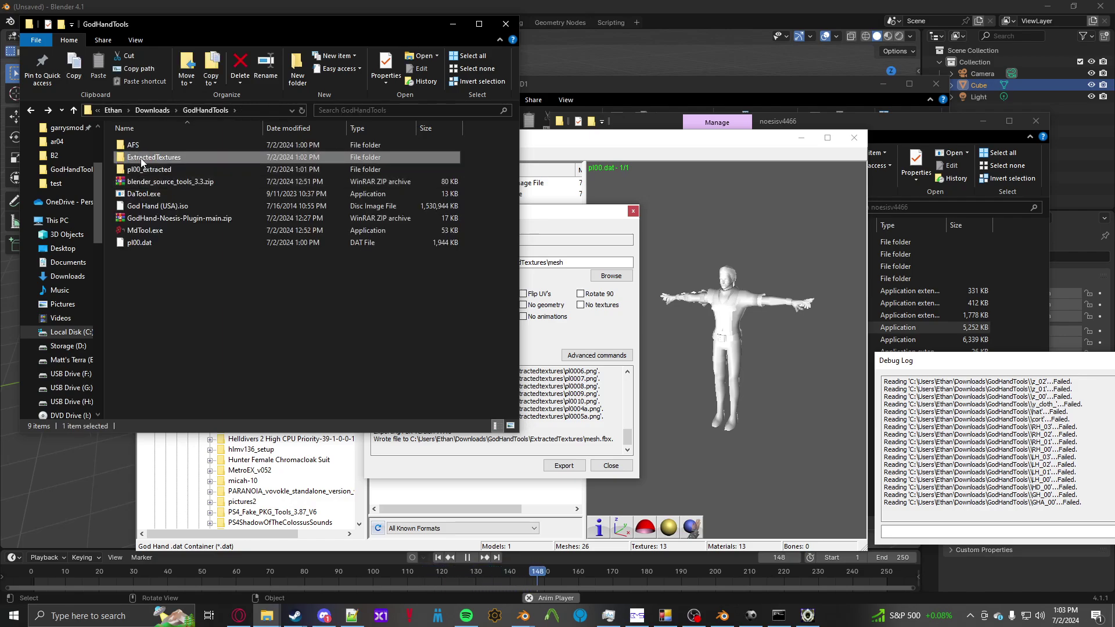
{"action": "left_click", "coordinate": [914, 309]}
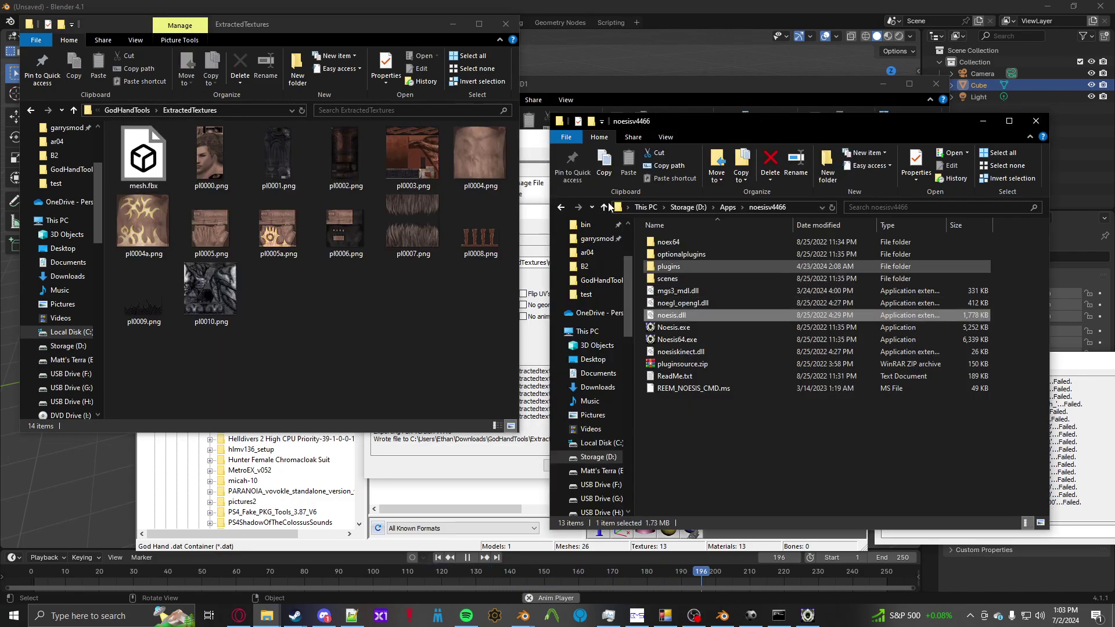
{"action": "left_click", "coordinate": [534, 92]}
{"action": "left_click", "coordinate": [702, 171]}
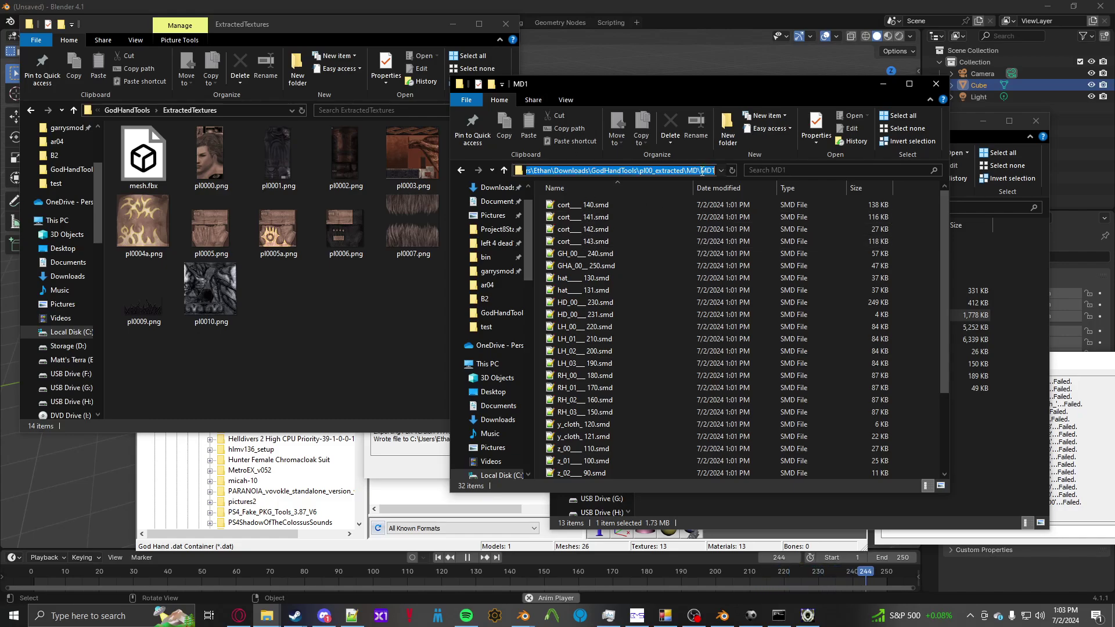
{"action": "left_click", "coordinate": [898, 279]}
Switch to Blender and delete the default collection with its camera, cube and light.
{"action": "left_click", "coordinate": [634, 55]}
{"action": "key", "text": "a"}
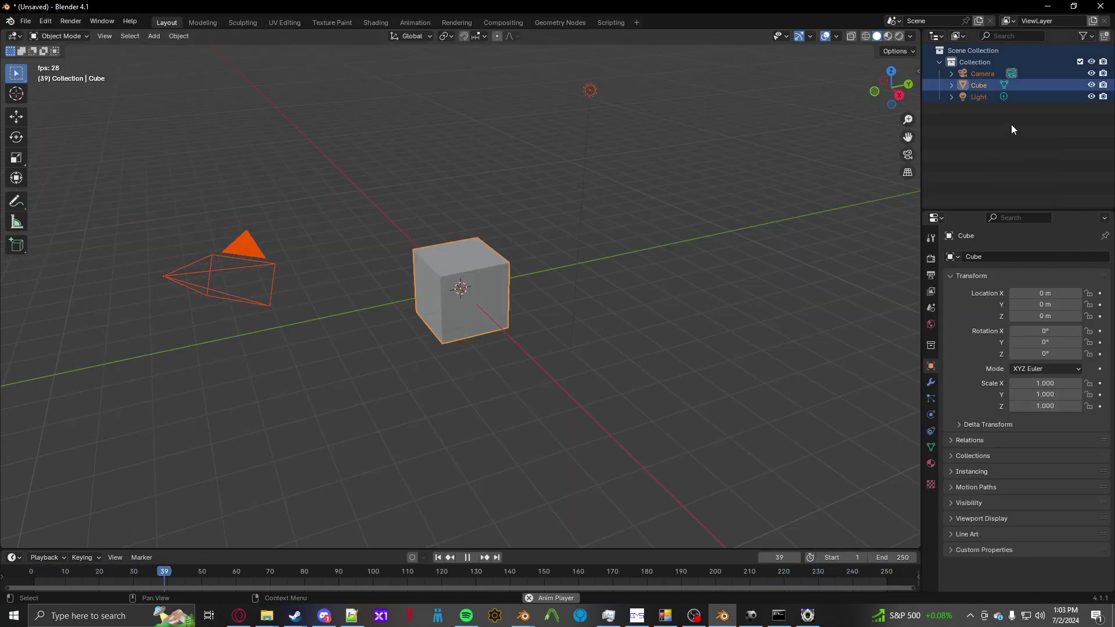
{"action": "key", "text": "Delete"}
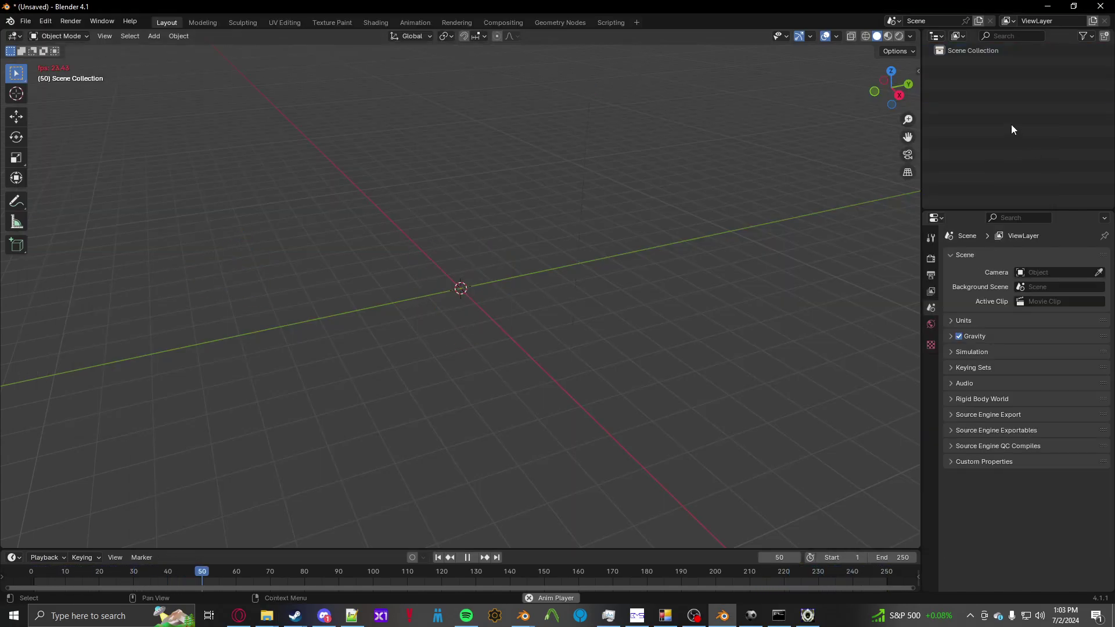
Install the blender_source_tools_3.3.zip add-on from Downloads\GodHandTools through Blender's preferences.
{"action": "left_click", "coordinate": [44, 23]}
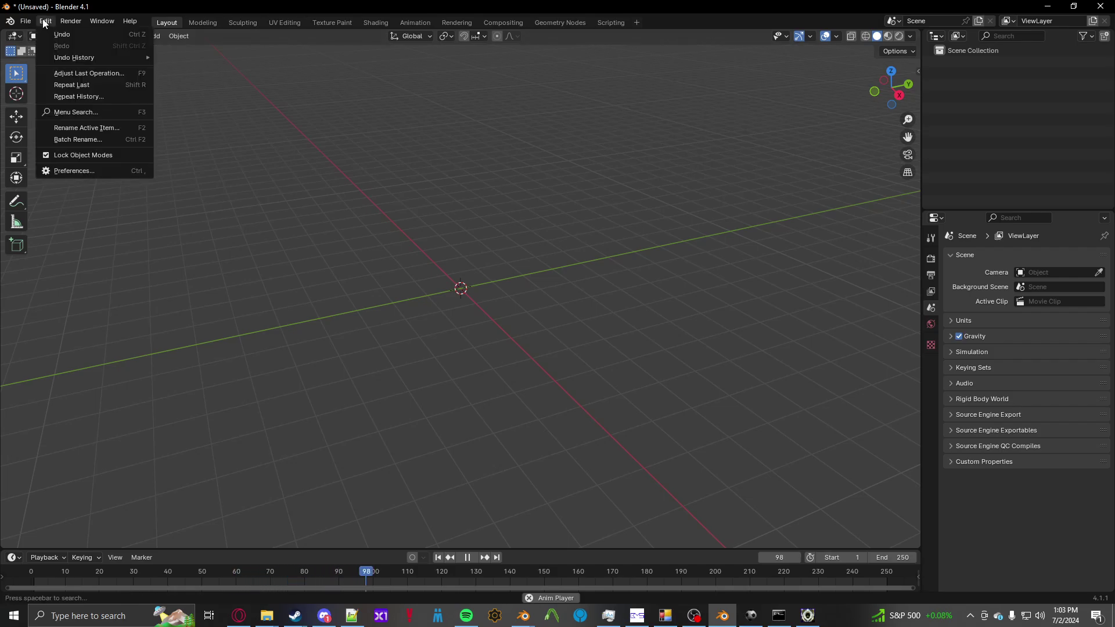
{"action": "left_click", "coordinate": [89, 166]}
{"action": "left_click", "coordinate": [296, 29]}
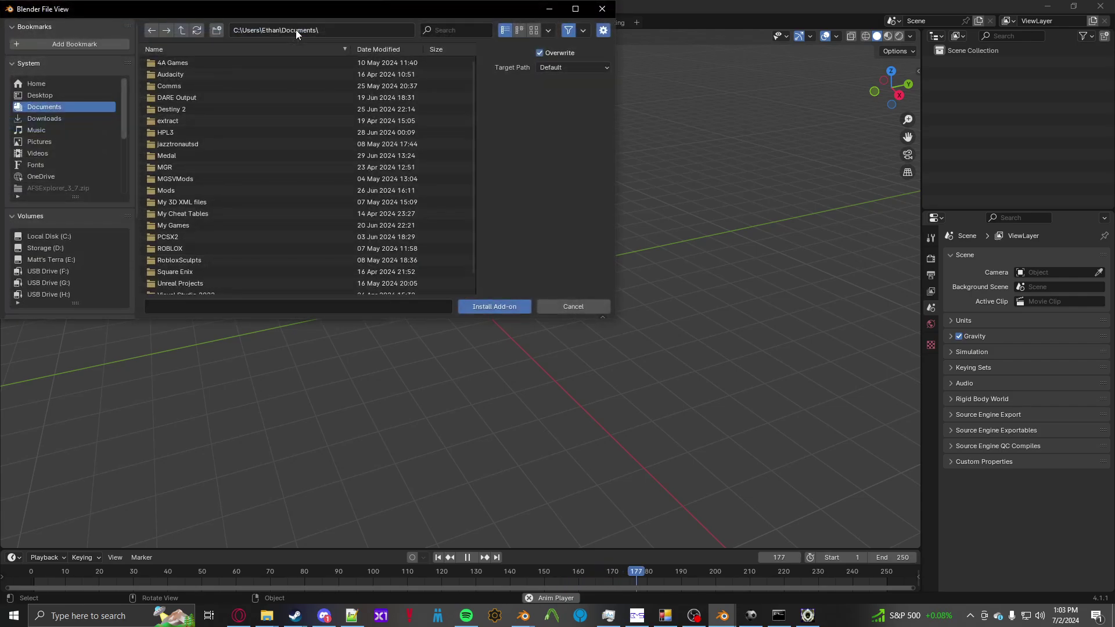
{"action": "left_click", "coordinate": [38, 118]}
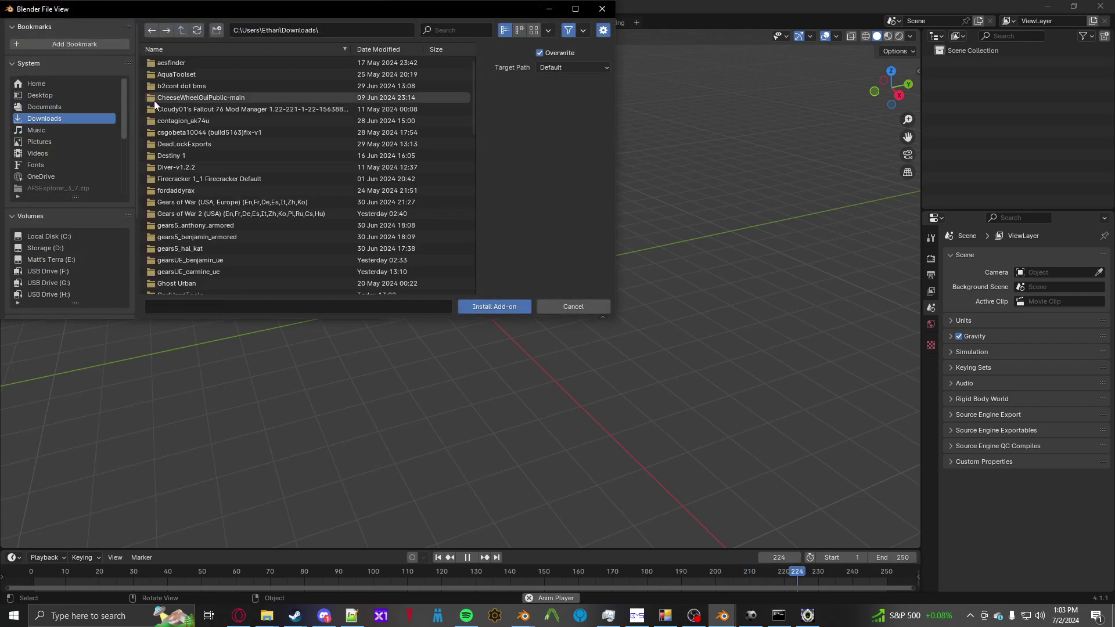
{"action": "scroll", "coordinate": [192, 174], "scroll_direction": "down", "scroll_amount": 8}
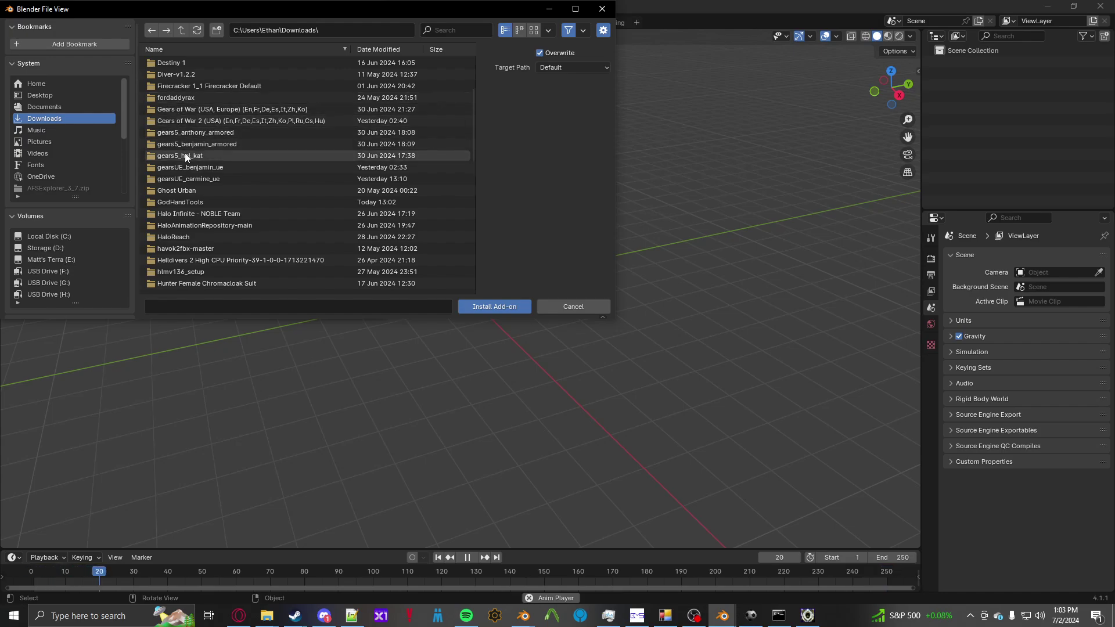
{"action": "scroll", "coordinate": [185, 162], "scroll_direction": "down", "scroll_amount": 2}
{"action": "left_click", "coordinate": [181, 177]}
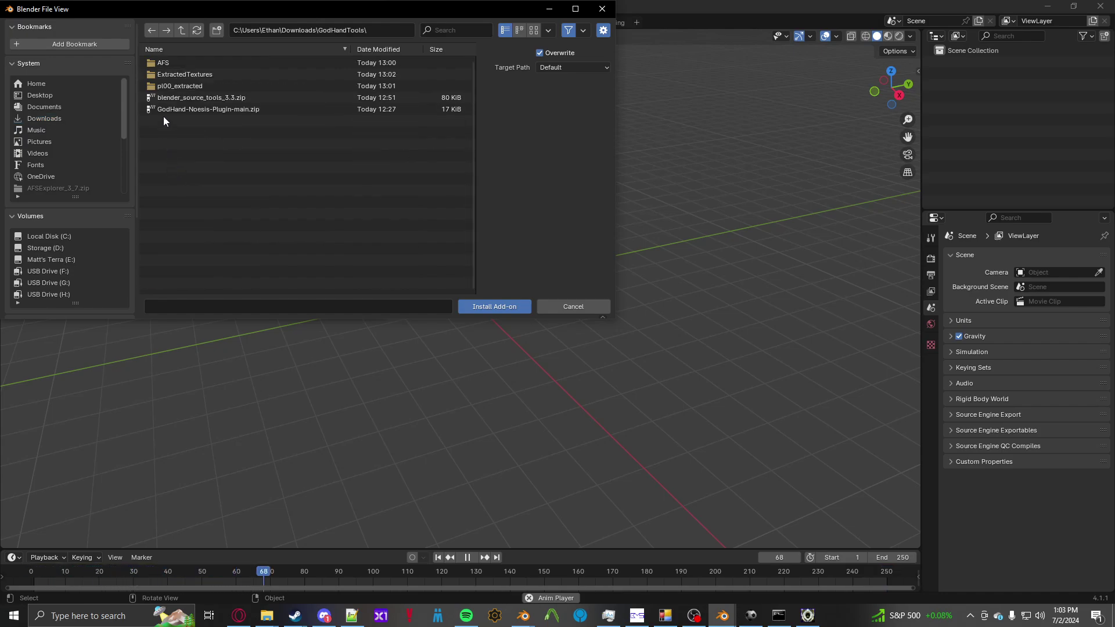
{"action": "left_click", "coordinate": [166, 98]}
{"action": "double_click", "coordinate": [166, 97]}
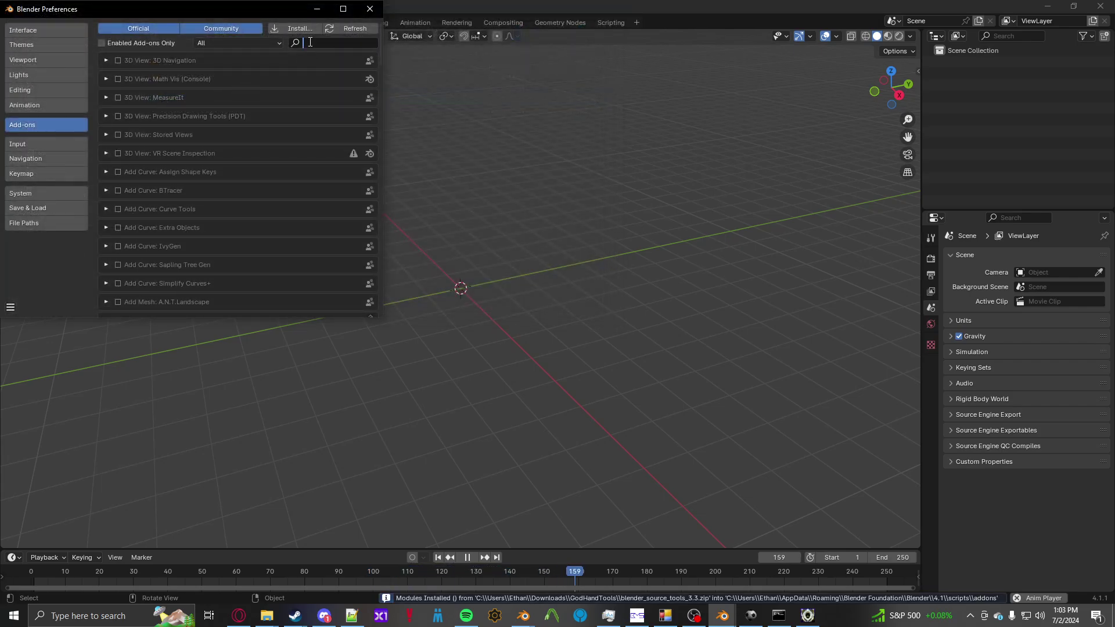
Search the add-ons for "blender", check that Import-Export: Blender Source Tools is enabled, and close the preferences.
{"action": "type", "text": "blender"}
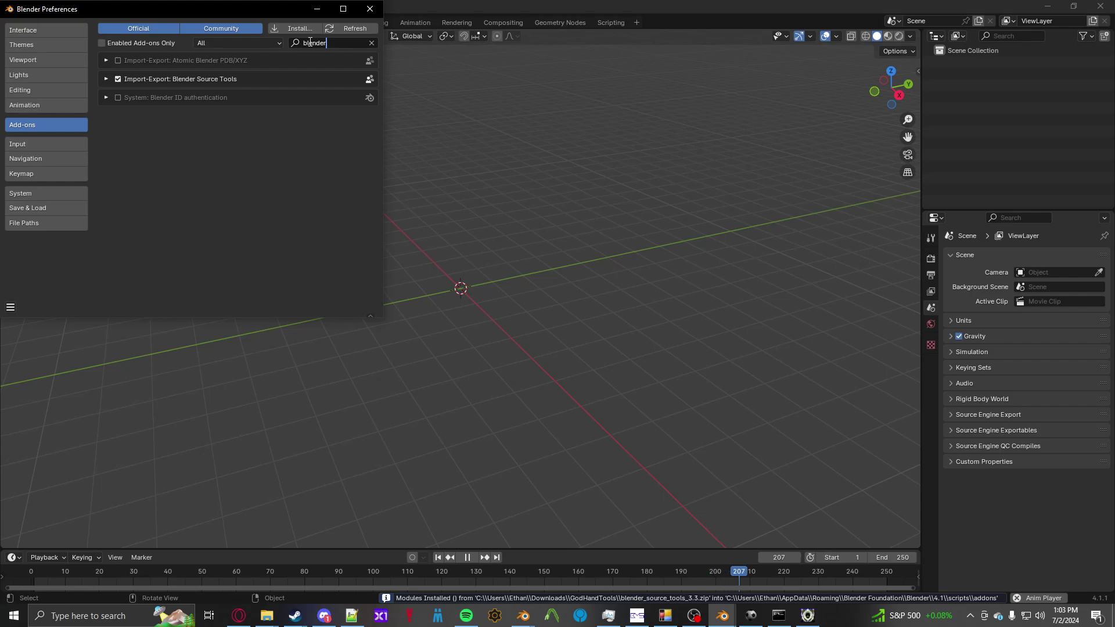
{"action": "left_click", "coordinate": [106, 79]}
{"action": "left_click", "coordinate": [105, 80]}
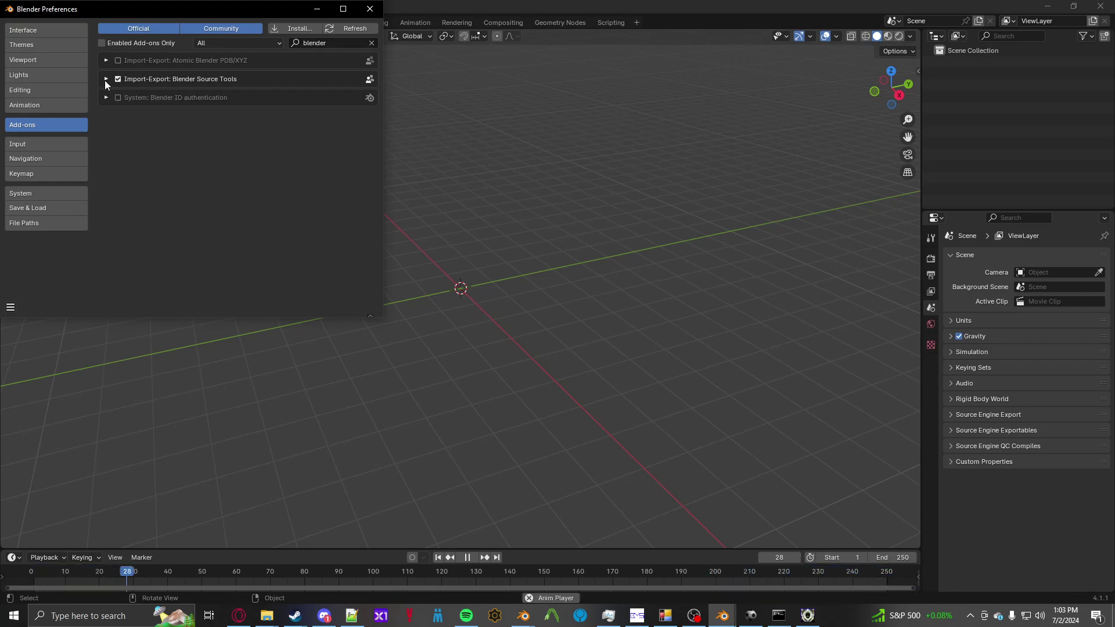
{"action": "left_click", "coordinate": [372, 9]}
Import all the SMD models from the pl00_extracted\MD\MD1 folder using the Source Tools SMD importer.
{"action": "left_click", "coordinate": [26, 21]}
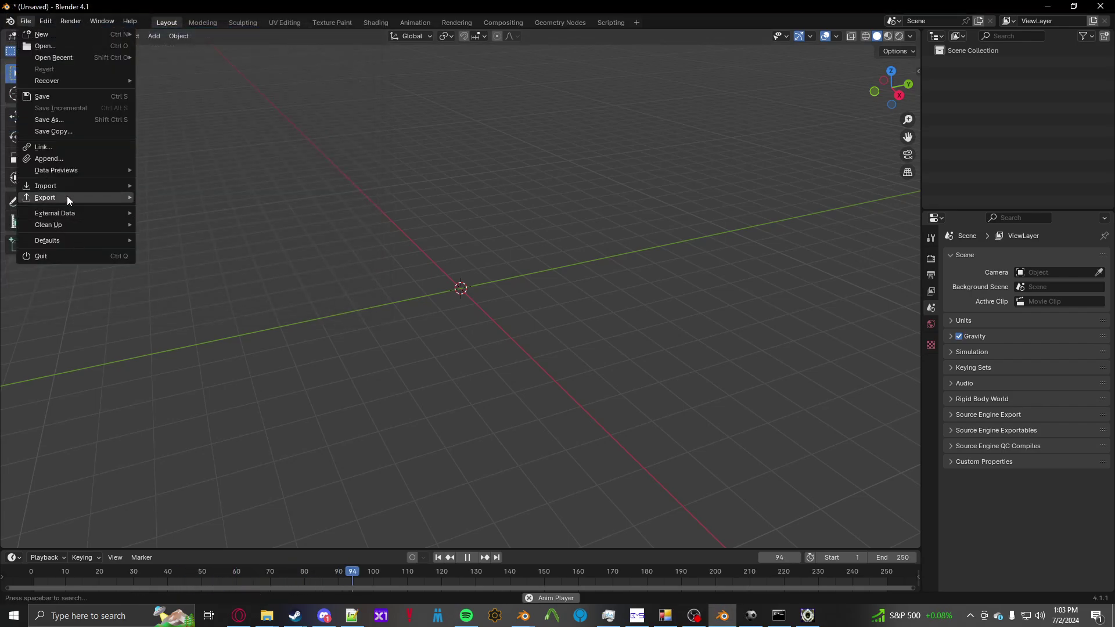
{"action": "mouse_move", "coordinate": [67, 187]}
{"action": "left_click", "coordinate": [186, 379]}
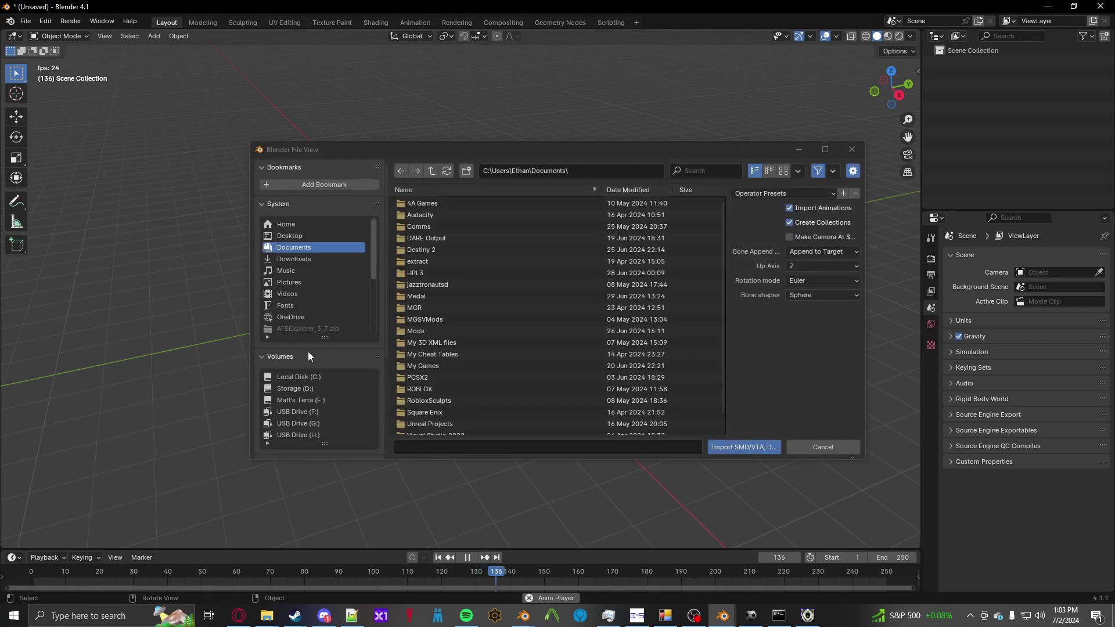
{"action": "left_click", "coordinate": [516, 170]}
{"action": "key", "text": "ctrl+v"}
{"action": "key", "text": "Return"}
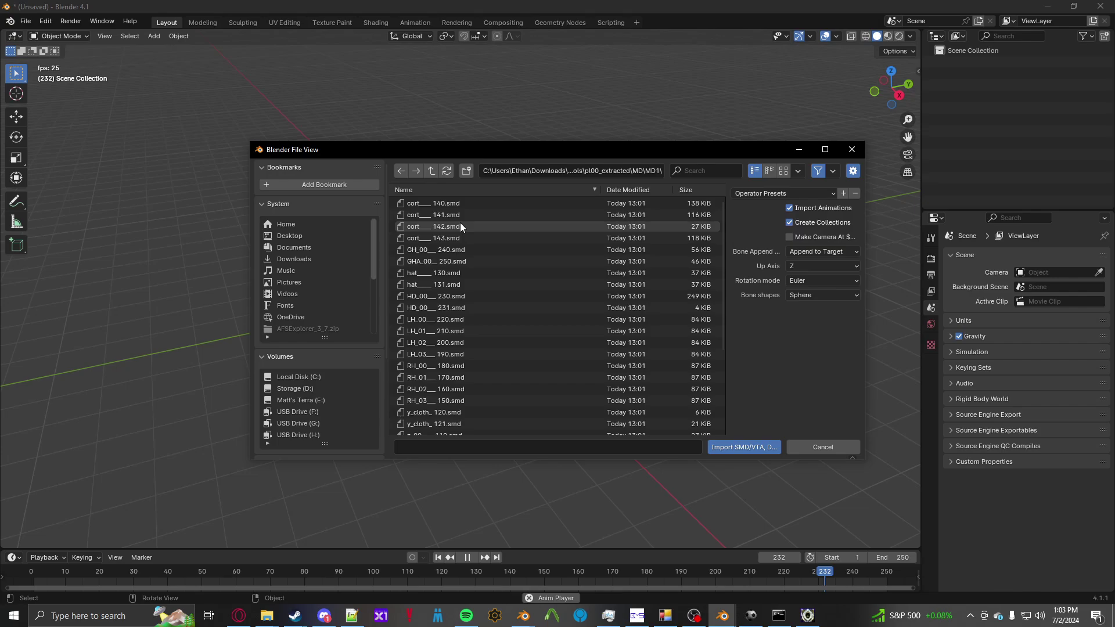
{"action": "key", "text": "a"}
{"action": "left_click", "coordinate": [743, 446]}
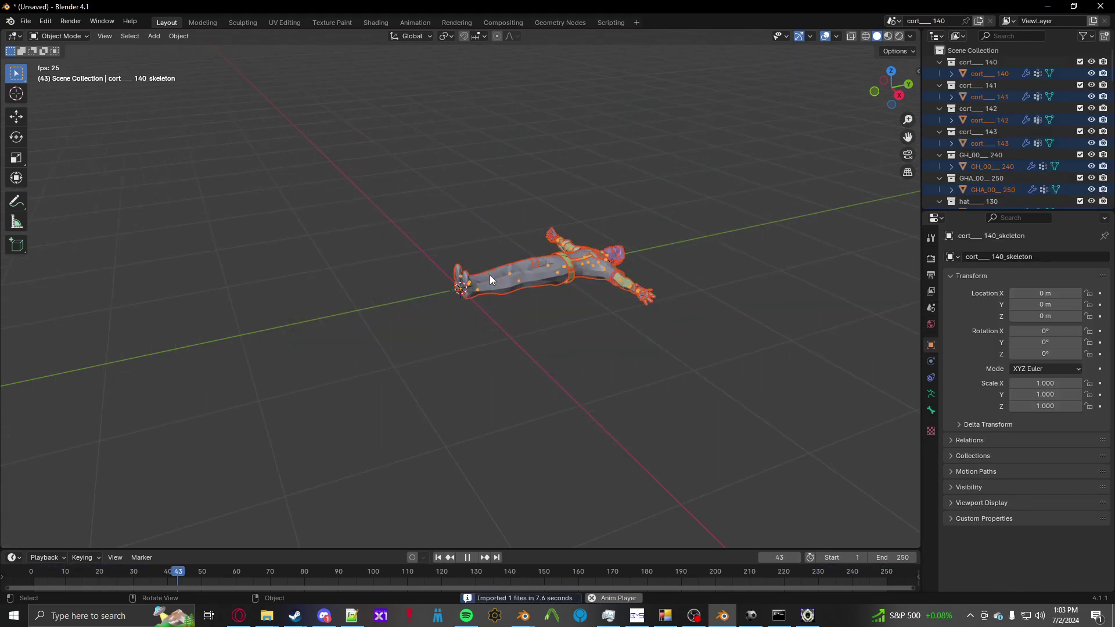
Examine the imported character's torso, arms and hands from several angles.
{"action": "middle_click_drag", "start_coordinate": [531, 290], "coordinate": [524, 250]}
{"action": "scroll", "coordinate": [487, 285], "scroll_direction": "up", "scroll_amount": 4}
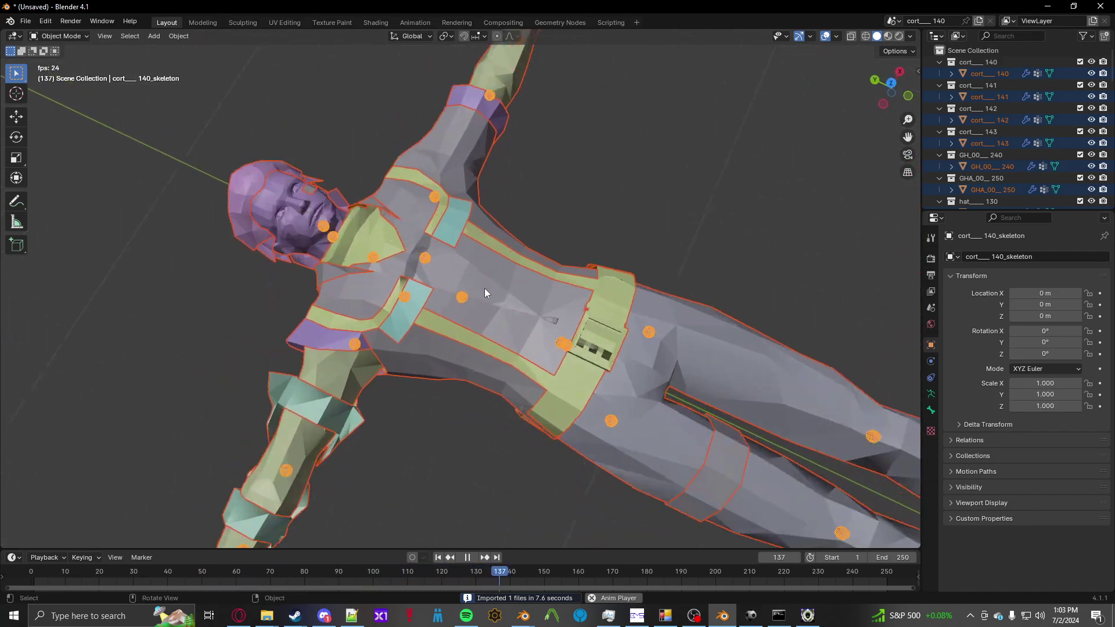
{"action": "middle_click_drag", "start_coordinate": [485, 288], "coordinate": [446, 257]}
{"action": "left_click", "coordinate": [463, 249]}
{"action": "scroll", "coordinate": [464, 247], "scroll_direction": "down", "scroll_amount": 6}
{"action": "scroll", "coordinate": [504, 248], "scroll_direction": "up", "scroll_amount": 6}
{"action": "scroll", "coordinate": [426, 295], "scroll_direction": "down", "scroll_amount": 2}
{"action": "scroll", "coordinate": [427, 294], "scroll_direction": "up", "scroll_amount": 1}
{"action": "scroll", "coordinate": [535, 225], "scroll_direction": "up", "scroll_amount": 5}
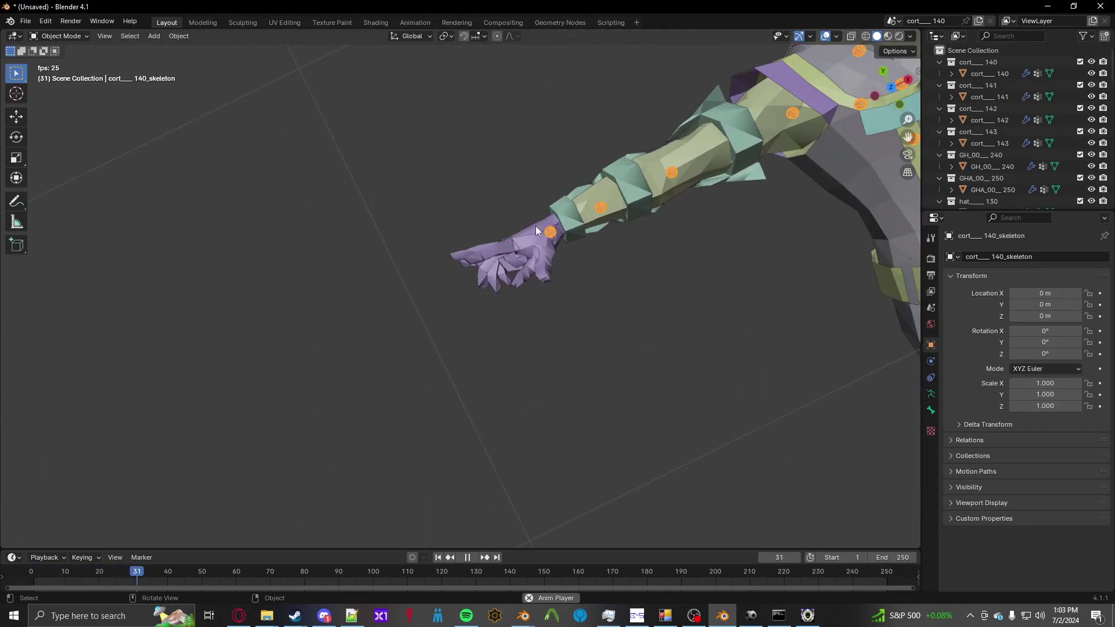
Delete the overlapping right-hand variants RH_02___ 160, RH_03___ 150 and RH_00___ 180, keeping only the fist.
{"action": "left_click", "coordinate": [484, 248]}
{"action": "scroll", "coordinate": [442, 294], "scroll_direction": "up", "scroll_amount": 4}
{"action": "key", "text": "g"}
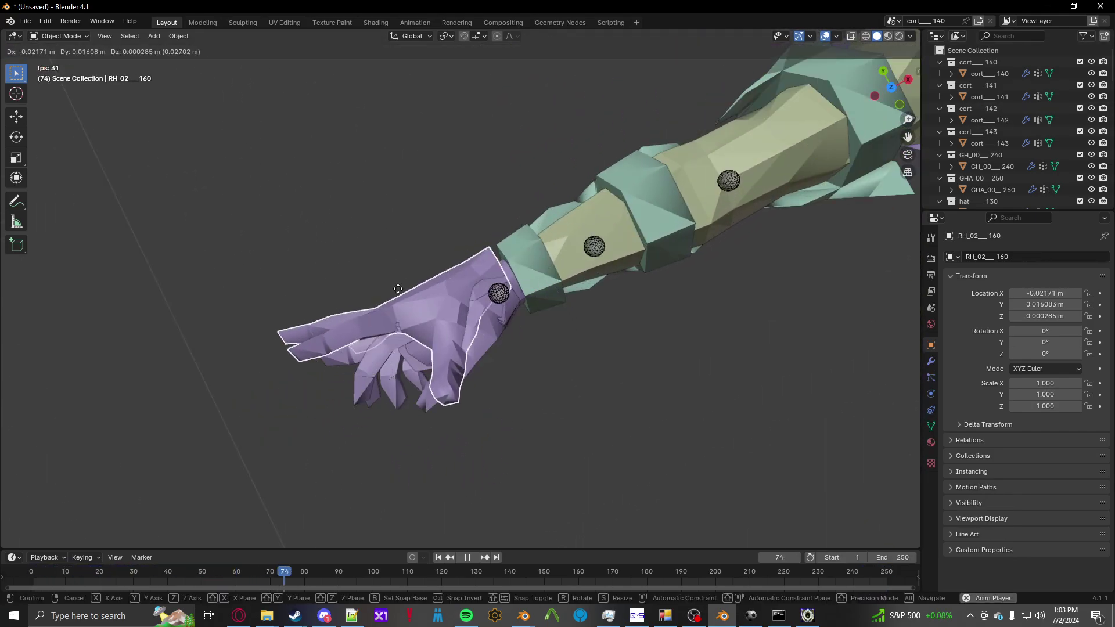
{"action": "right_click", "coordinate": [408, 325]}
{"action": "key", "text": "x"}
{"action": "left_click", "coordinate": [409, 323]}
{"action": "left_click", "coordinate": [383, 339]}
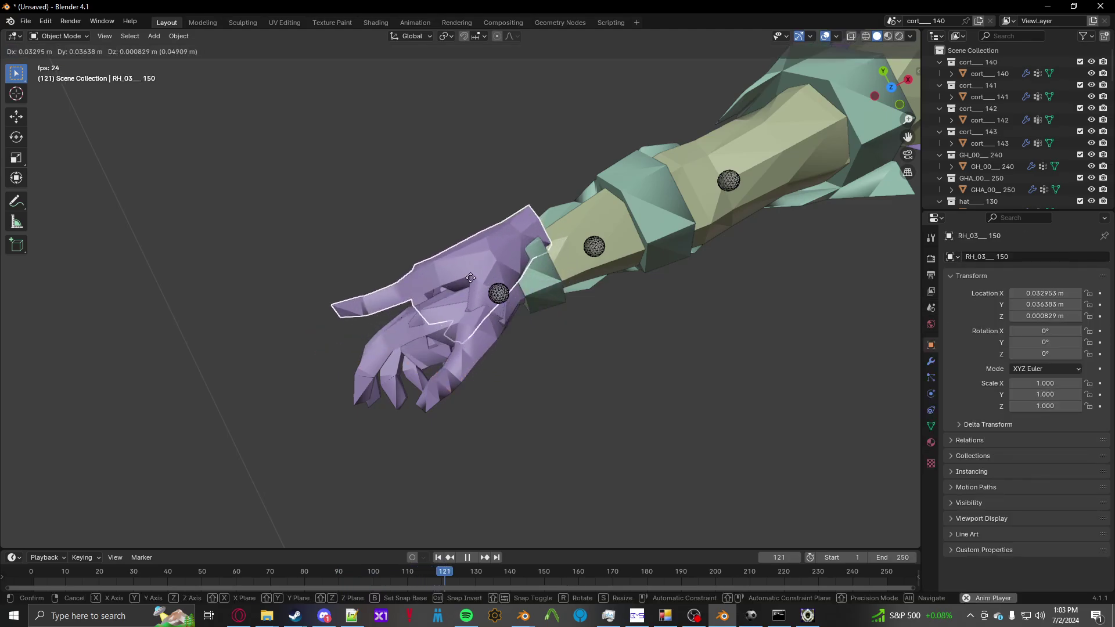
{"action": "key", "text": "x"}
{"action": "left_click", "coordinate": [404, 224]}
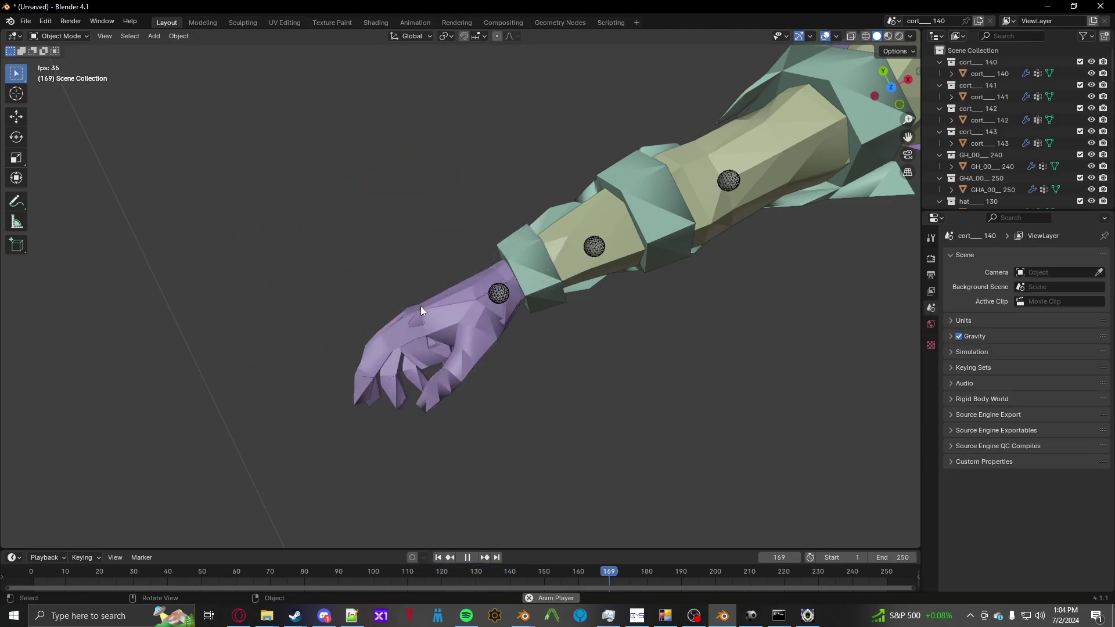
{"action": "left_click", "coordinate": [421, 306]}
{"action": "key", "text": "x"}
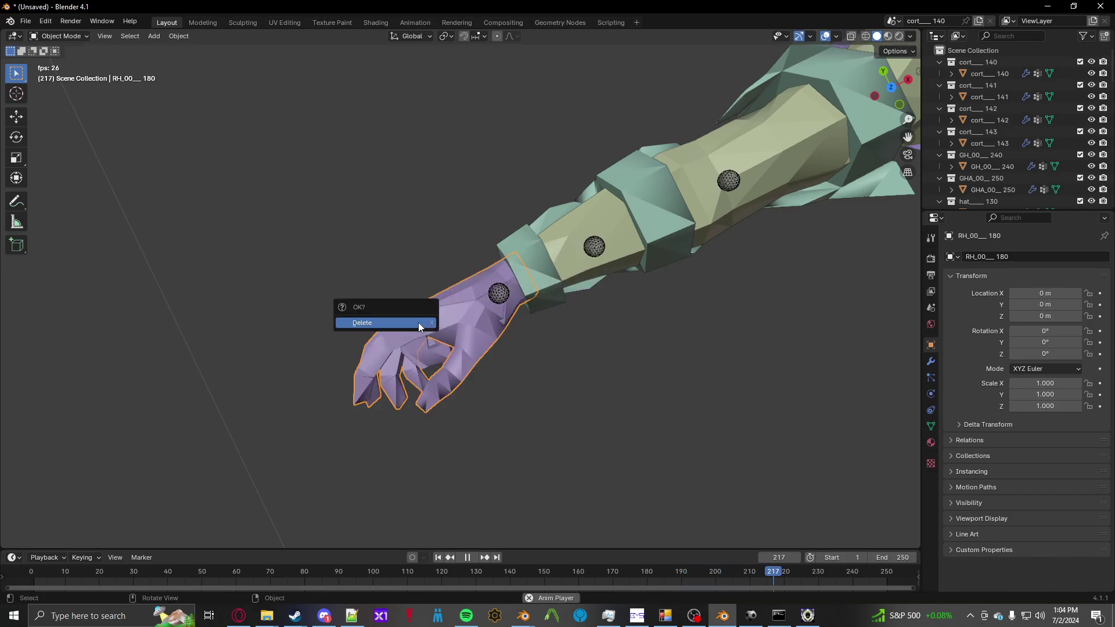
{"action": "left_click", "coordinate": [419, 322]}
Delete the three overlapping left-hand variants, including LH_03___ 190 and LH_00___ 220, keeping only the fist.
{"action": "middle_click_drag", "start_coordinate": [465, 320], "coordinate": [362, 406], "text": "shift"}
{"action": "scroll", "coordinate": [486, 317], "scroll_direction": "up", "scroll_amount": 4}
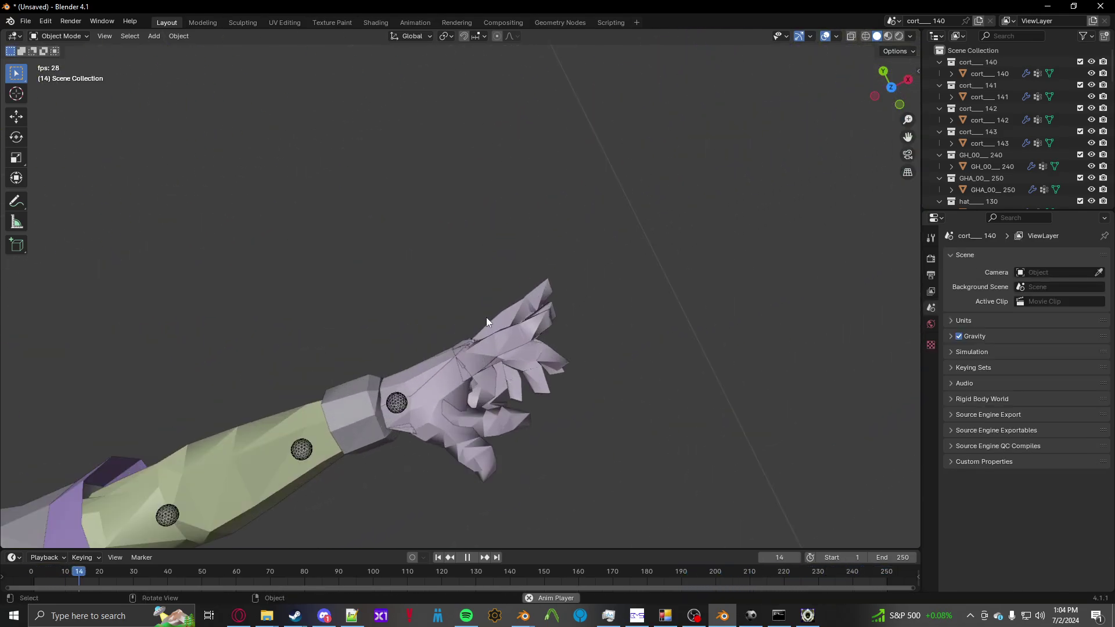
{"action": "left_click", "coordinate": [486, 317]}
{"action": "key", "text": "g"}
{"action": "right_click", "coordinate": [605, 322]}
{"action": "key", "text": "x"}
{"action": "left_click", "coordinate": [605, 322]}
{"action": "left_click", "coordinate": [525, 336]}
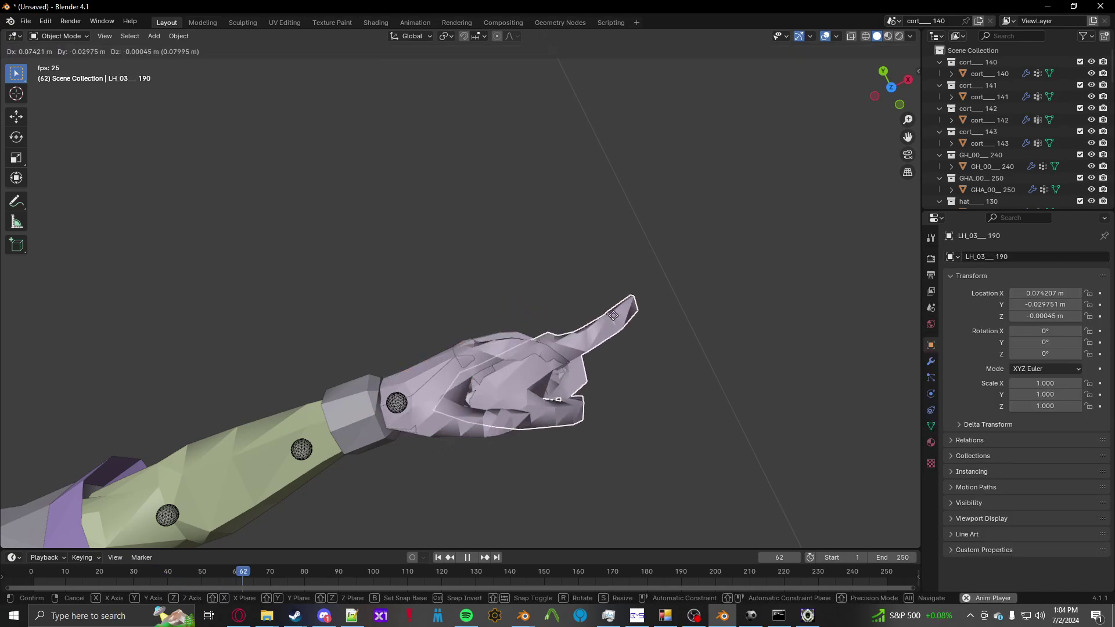
{"action": "key", "text": "x"}
{"action": "left_click", "coordinate": [515, 307]}
{"action": "left_click", "coordinate": [521, 353]}
{"action": "key", "text": "g"}
{"action": "right_click", "coordinate": [559, 305]}
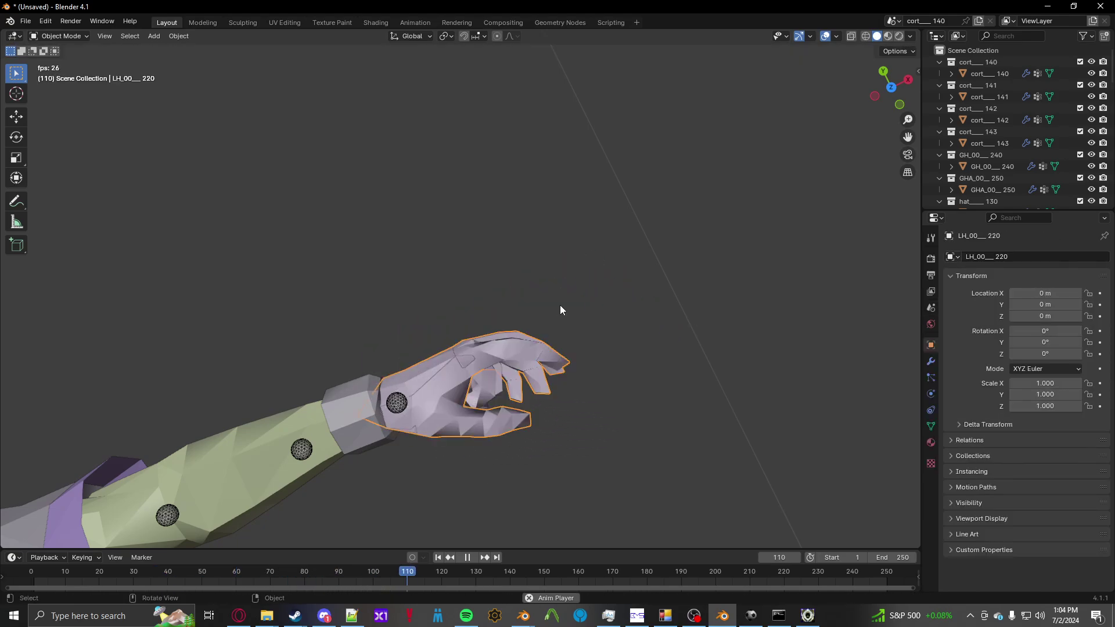
{"action": "key", "text": "x"}
{"action": "left_click", "coordinate": [560, 305]}
Inspect the whole character from the front and side with a single hand mesh on each arm.
{"action": "scroll", "coordinate": [560, 305], "scroll_direction": "down", "scroll_amount": 6}
{"action": "middle_click_drag", "start_coordinate": [523, 307], "coordinate": [748, 294]}
{"action": "scroll", "coordinate": [584, 272], "scroll_direction": "up", "scroll_amount": 2}
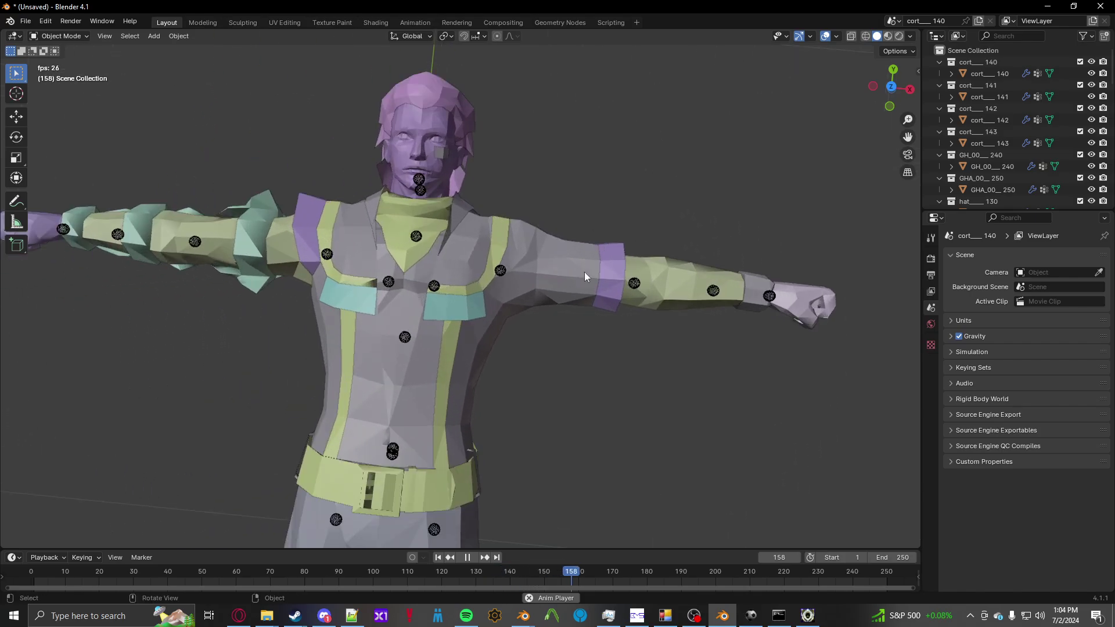
{"action": "middle_click_drag", "start_coordinate": [495, 230], "coordinate": [660, 268], "text": "shift"}
{"action": "scroll", "coordinate": [542, 315], "scroll_direction": "up", "scroll_amount": 3}
{"action": "scroll", "coordinate": [439, 253], "scroll_direction": "down", "scroll_amount": 6}
{"action": "scroll", "coordinate": [653, 267], "scroll_direction": "up", "scroll_amount": 1}
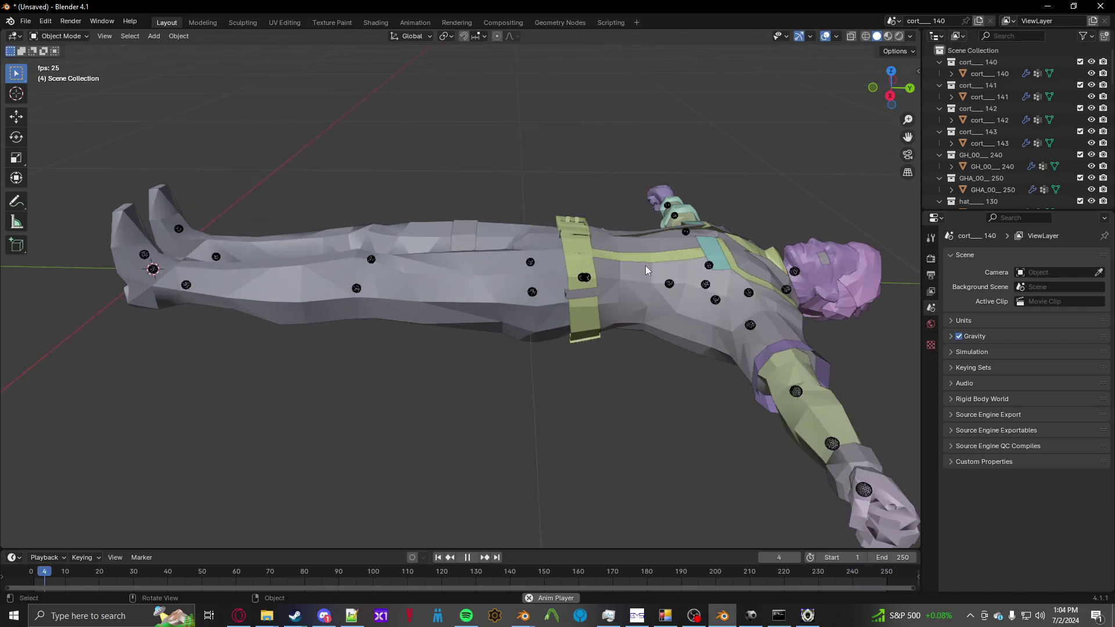
Merge all vertices of the legs mesh cort___ 143 by distance in Edit Mode.
{"action": "left_click", "coordinate": [407, 299]}
{"action": "middle_click_drag", "start_coordinate": [408, 298], "coordinate": [391, 214]}
{"action": "scroll", "coordinate": [332, 322], "scroll_direction": "up", "scroll_amount": 2}
{"action": "key", "text": "Tab"}
{"action": "scroll", "coordinate": [376, 244], "scroll_direction": "up", "scroll_amount": 2}
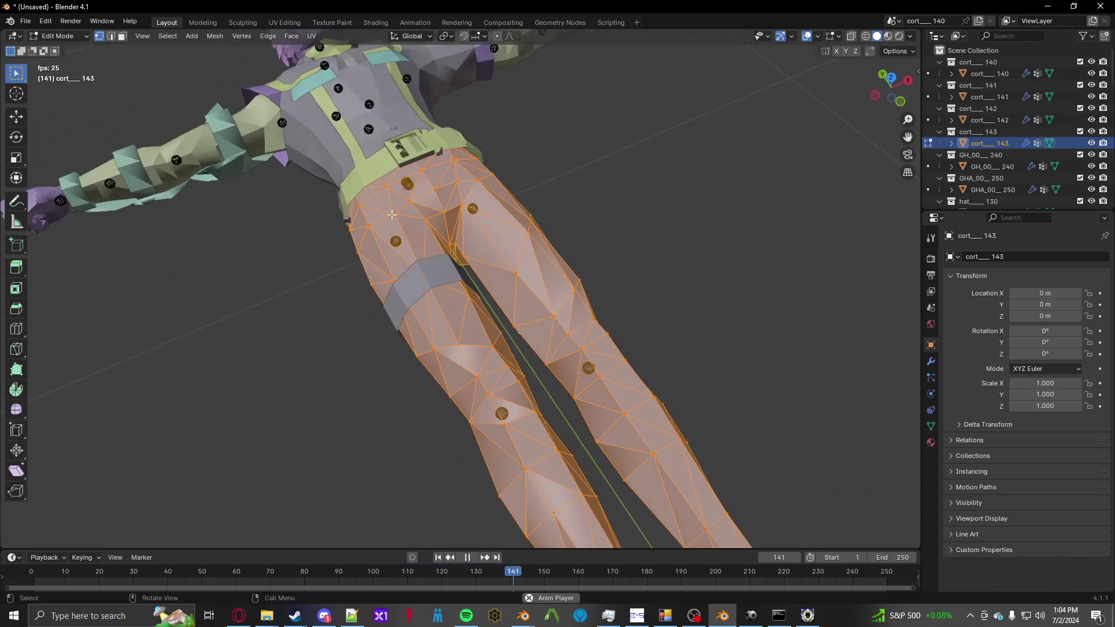
{"action": "key", "text": "Tab"}
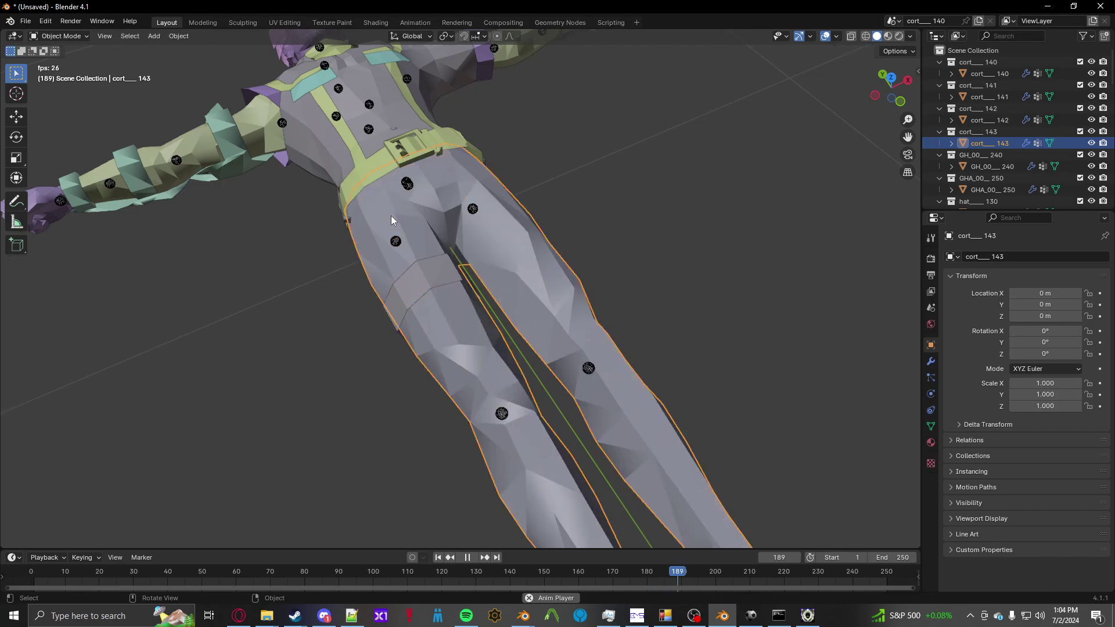
{"action": "scroll", "coordinate": [392, 216], "scroll_direction": "down", "scroll_amount": 3}
{"action": "key", "text": "Tab"}
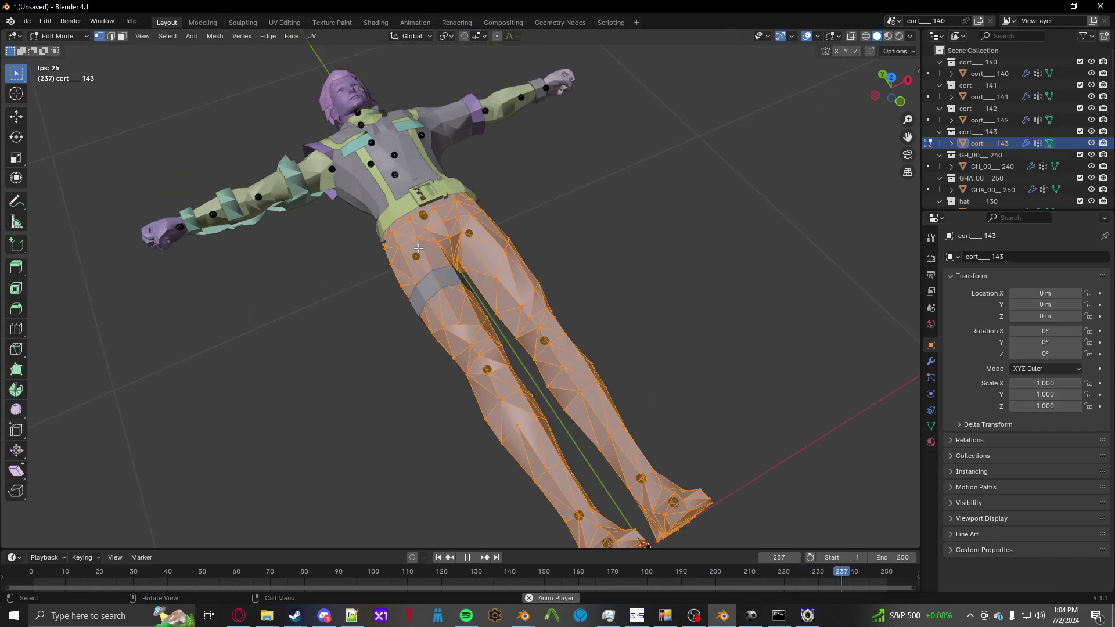
{"action": "key", "text": "alt+a"}
{"action": "key", "text": "a"}
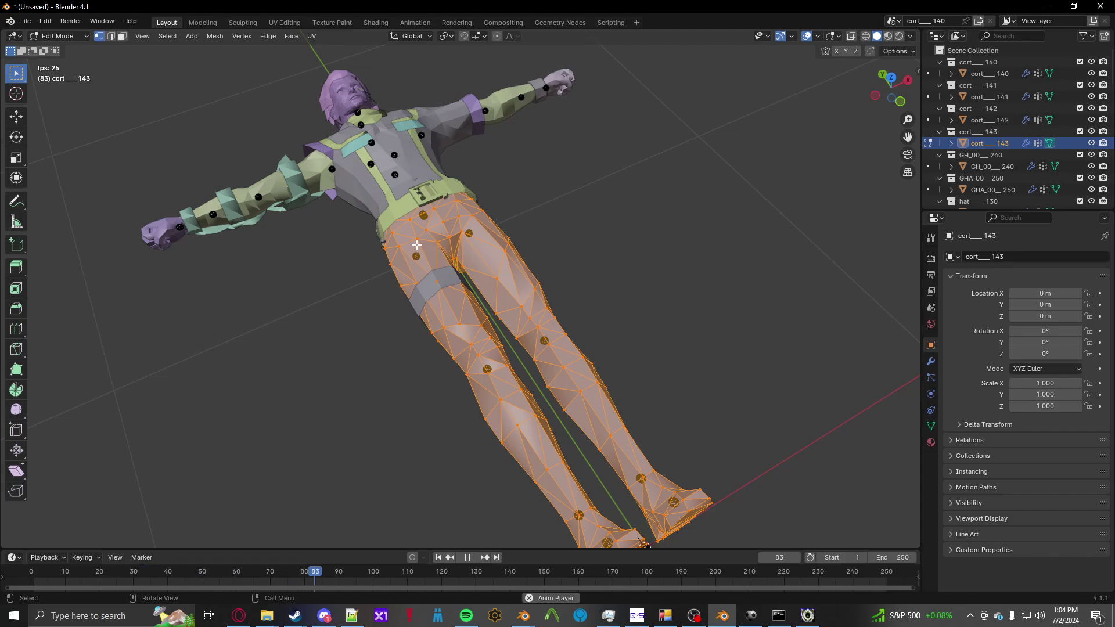
{"action": "key", "text": "m"}
{"action": "left_click", "coordinate": [375, 286]}
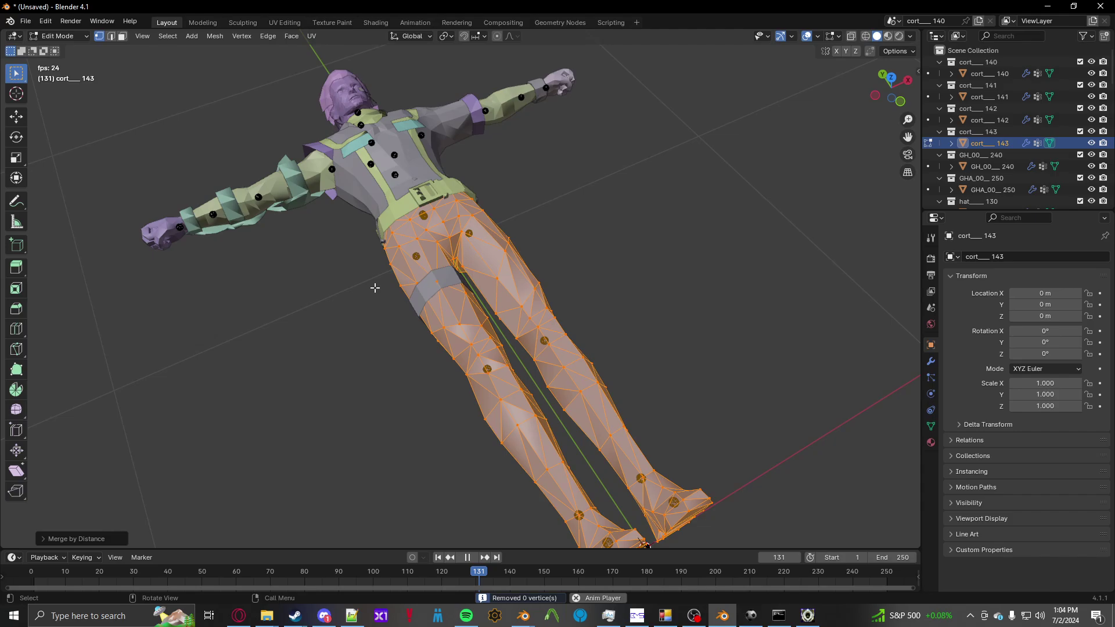
Leave Edit Mode and compare the torso and legs meshes by selecting each in turn.
{"action": "middle_click_drag", "start_coordinate": [409, 264], "coordinate": [373, 298]}
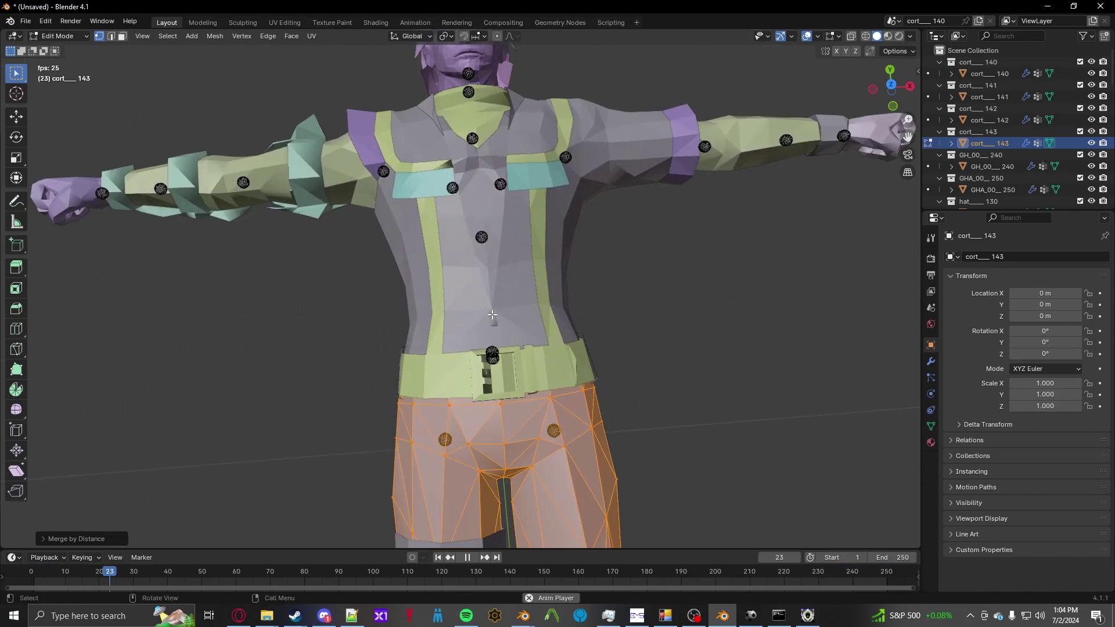
{"action": "scroll", "coordinate": [492, 314], "scroll_direction": "down", "scroll_amount": 4}
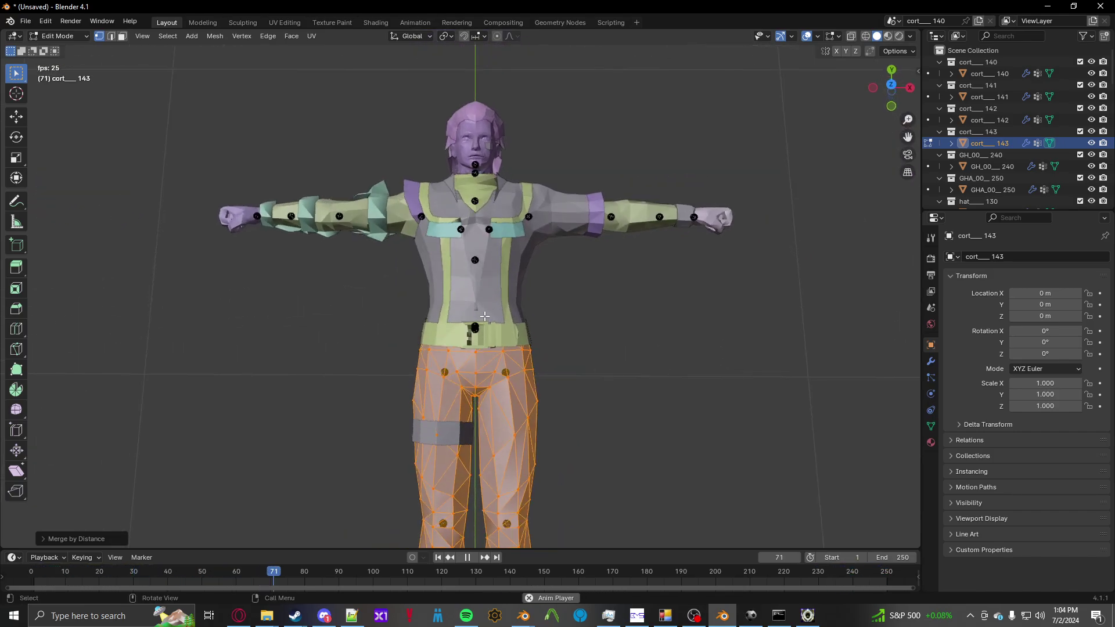
{"action": "scroll", "coordinate": [484, 316], "scroll_direction": "up", "scroll_amount": 4}
{"action": "key", "text": "Tab"}
{"action": "left_click", "coordinate": [462, 276]}
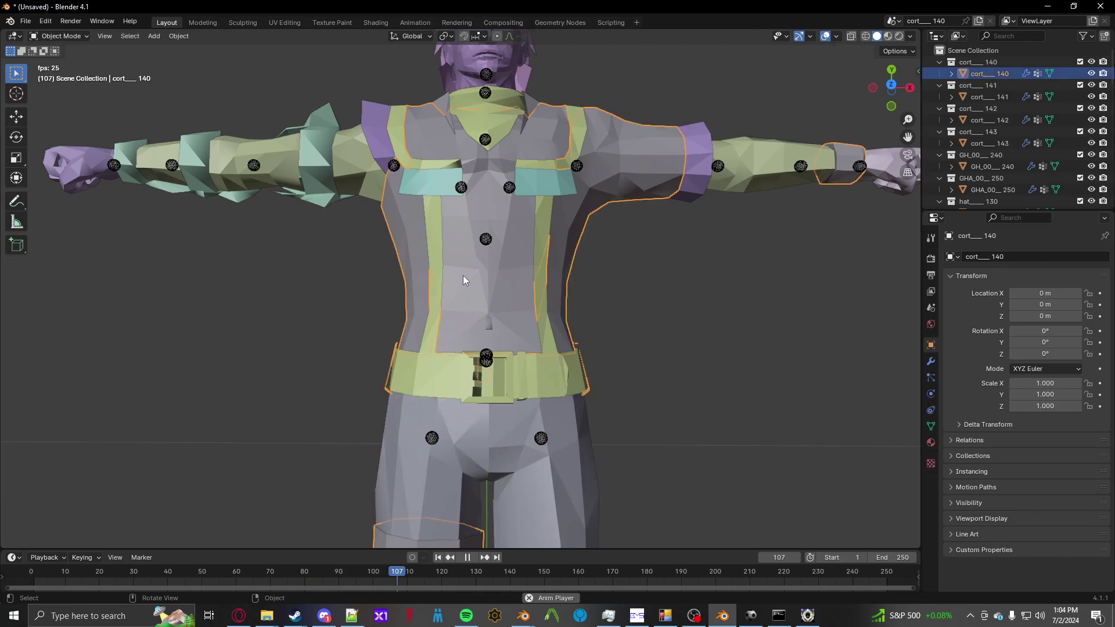
{"action": "left_click", "coordinate": [536, 479]}
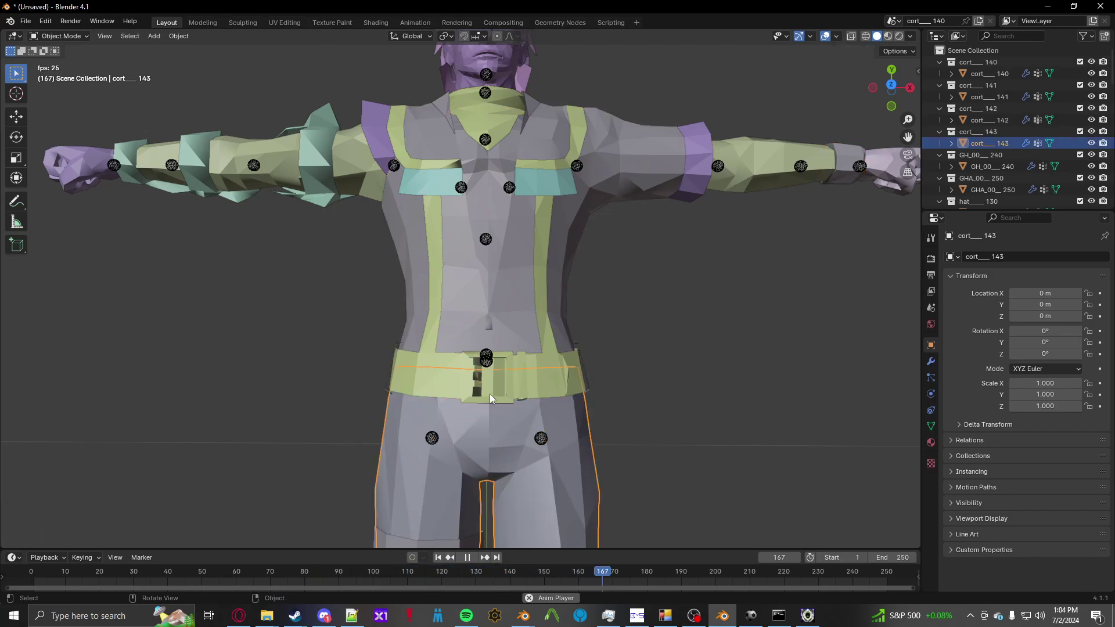
Recalculate the normals of the torso mesh cort___ 140 with Inside turned off, and return to Object Mode.
{"action": "left_click", "coordinate": [479, 300]}
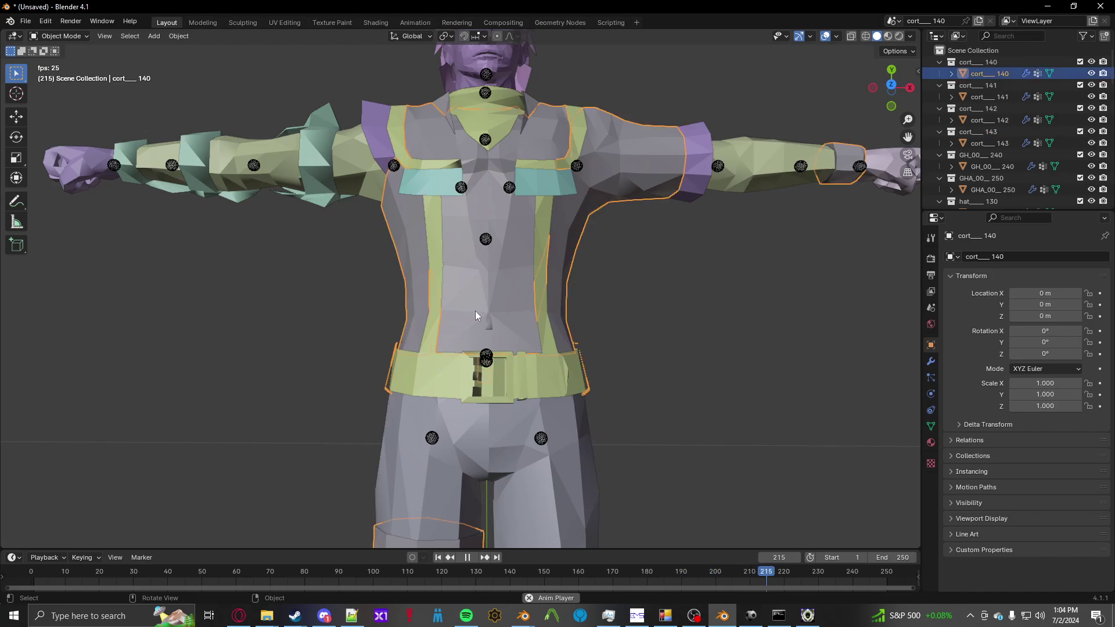
{"action": "key", "text": "Tab"}
{"action": "middle_click_drag", "start_coordinate": [479, 326], "coordinate": [492, 304]}
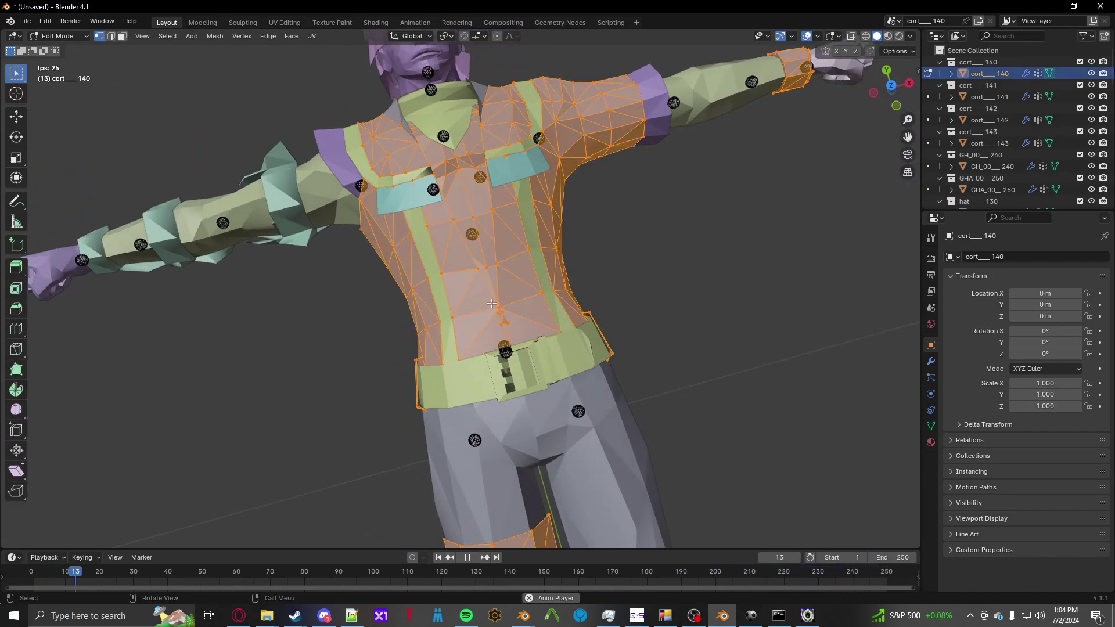
{"action": "key", "text": "shift+n"}
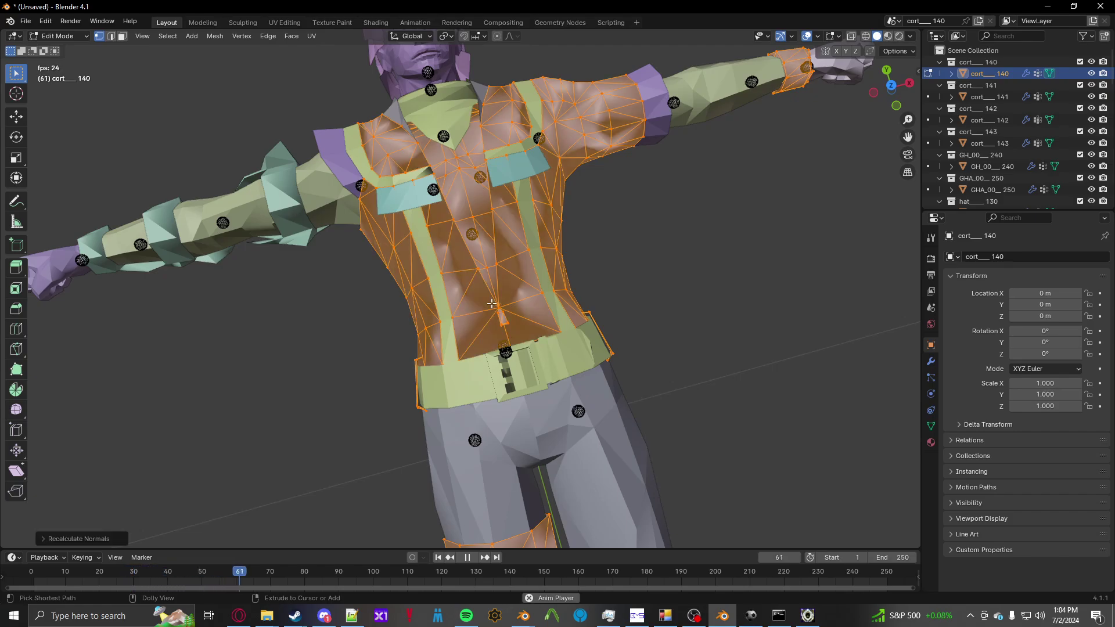
{"action": "left_click", "coordinate": [92, 539]}
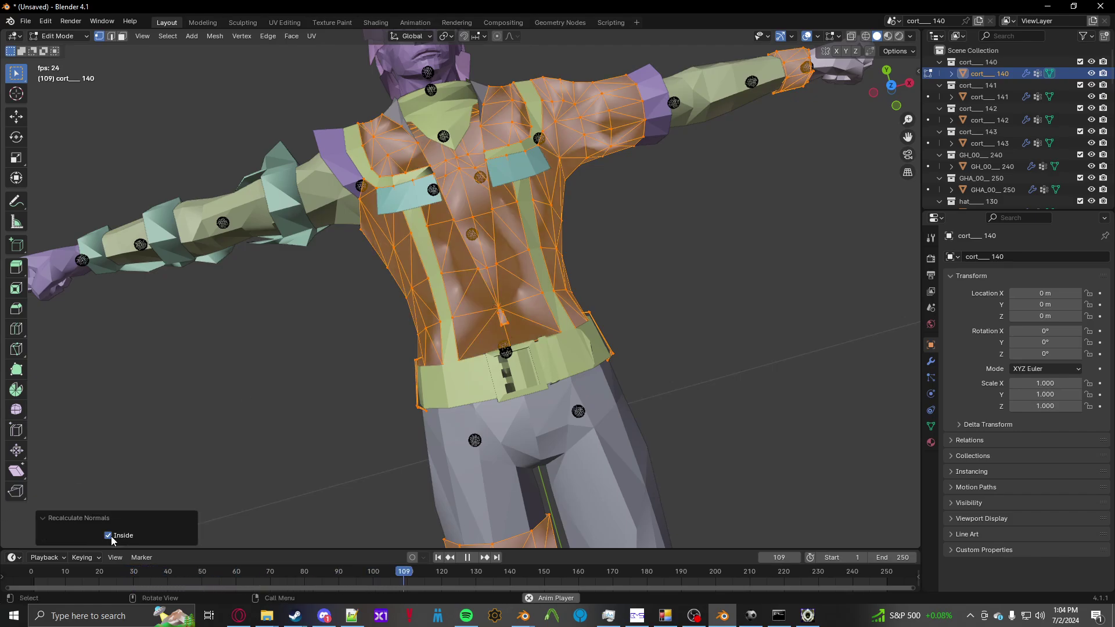
{"action": "left_click", "coordinate": [108, 536]}
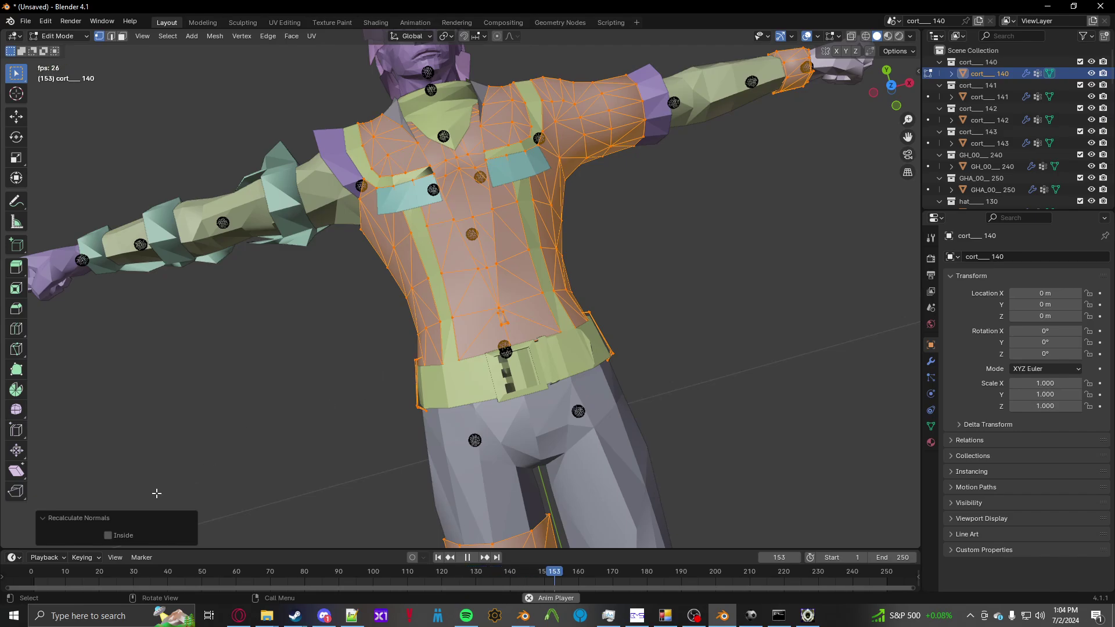
{"action": "key", "text": "Tab"}
Recalculate the normals of the legs mesh cort___ 143 with Inside turned off, and return to Object Mode.
{"action": "scroll", "coordinate": [410, 361], "scroll_direction": "down", "scroll_amount": 3}
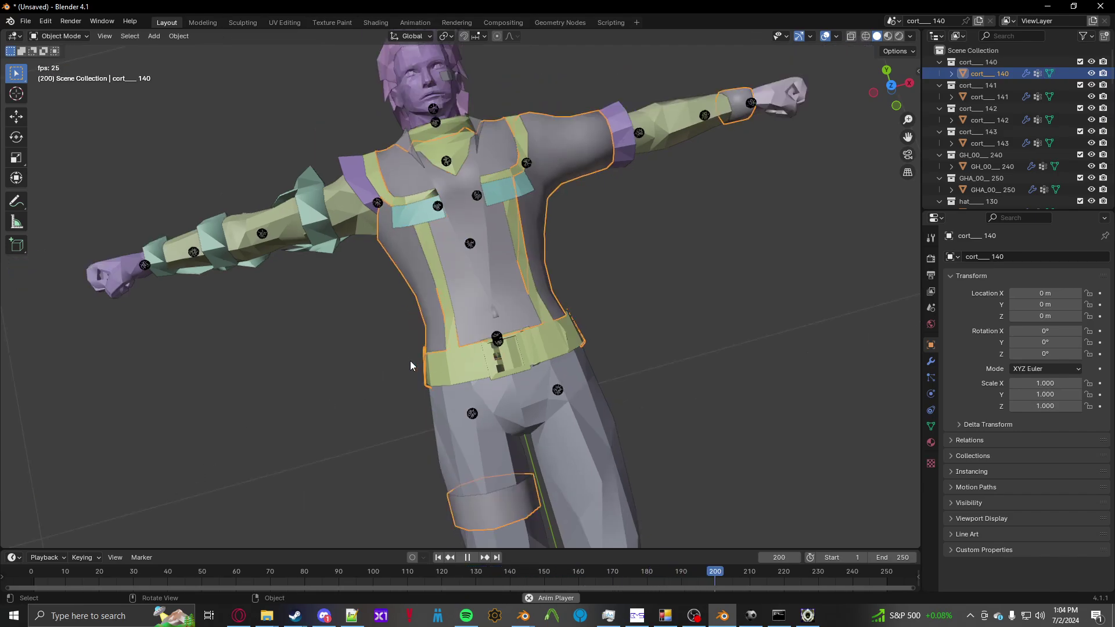
{"action": "middle_click_drag", "start_coordinate": [410, 361], "coordinate": [256, 339]}
{"action": "left_click", "coordinate": [256, 339]}
{"action": "scroll", "coordinate": [257, 341], "scroll_direction": "down", "scroll_amount": 2}
{"action": "key", "text": "Tab"}
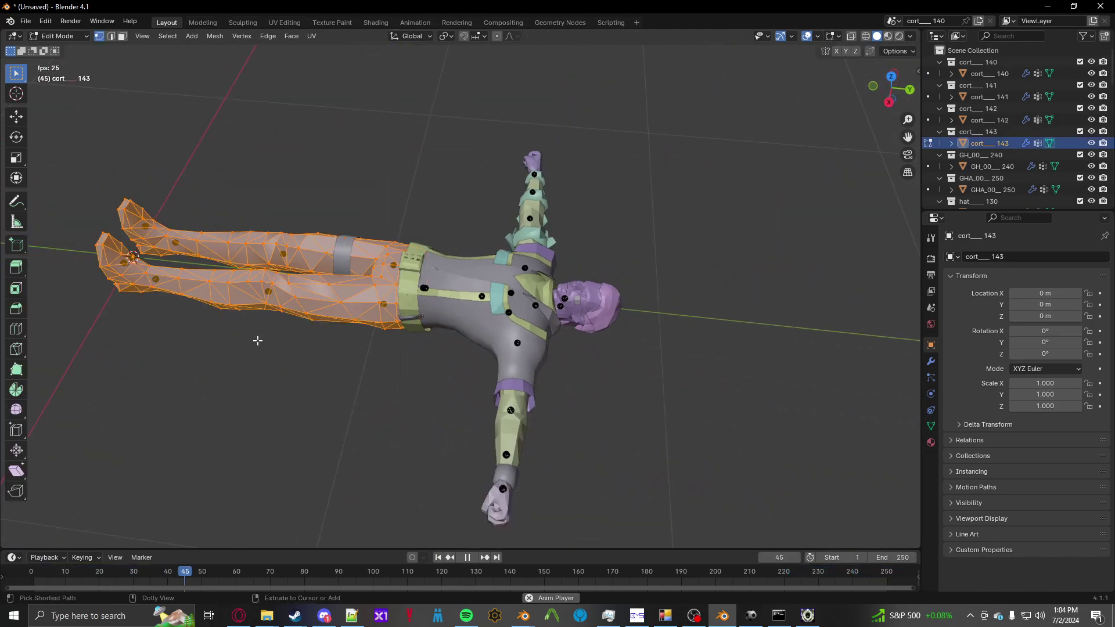
{"action": "key", "text": "ctrl+shift+n"}
{"action": "left_click", "coordinate": [109, 536]}
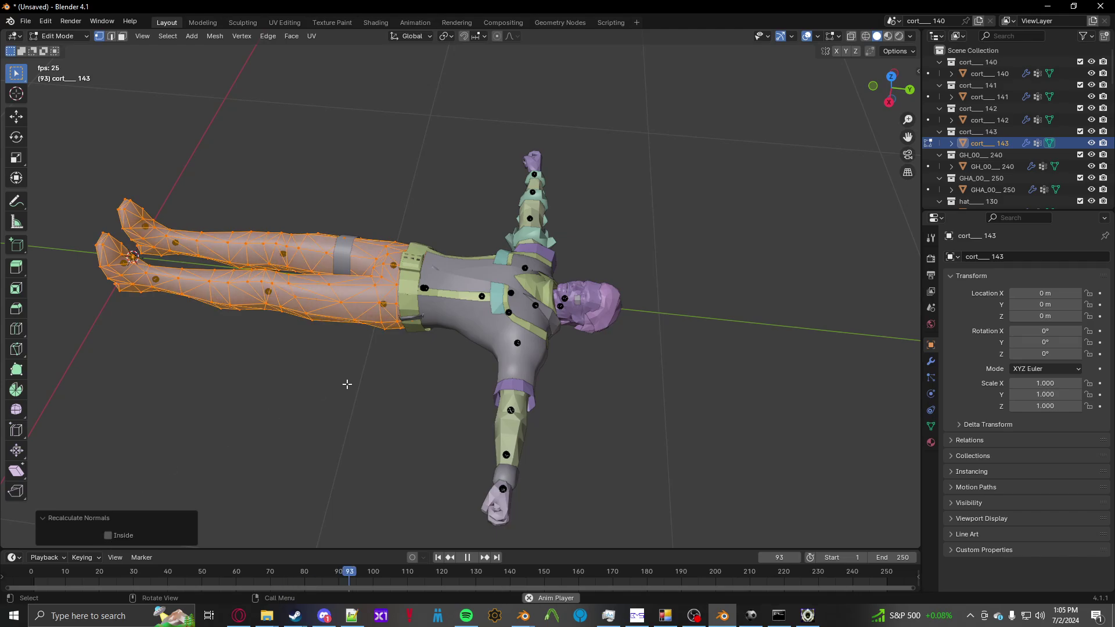
{"action": "key", "text": "Tab"}
{"action": "middle_click_drag", "start_coordinate": [401, 371], "coordinate": [461, 382], "text": "shift"}
{"action": "scroll", "coordinate": [461, 383], "scroll_direction": "up", "scroll_amount": 2}
{"action": "key", "text": "Tab"}
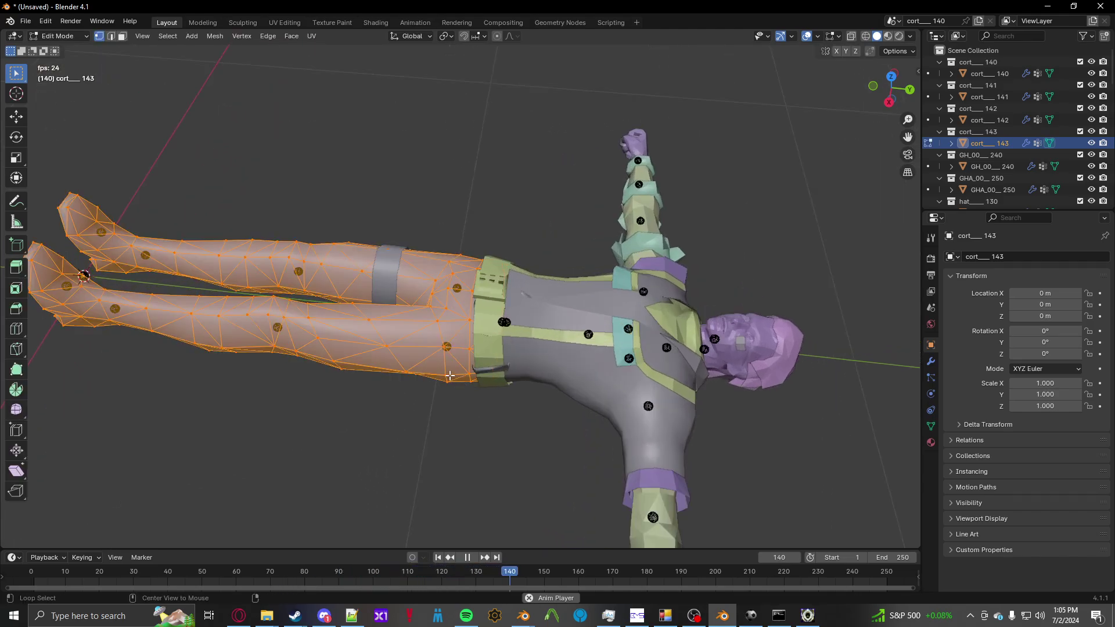
{"action": "key", "text": "alt+n"}
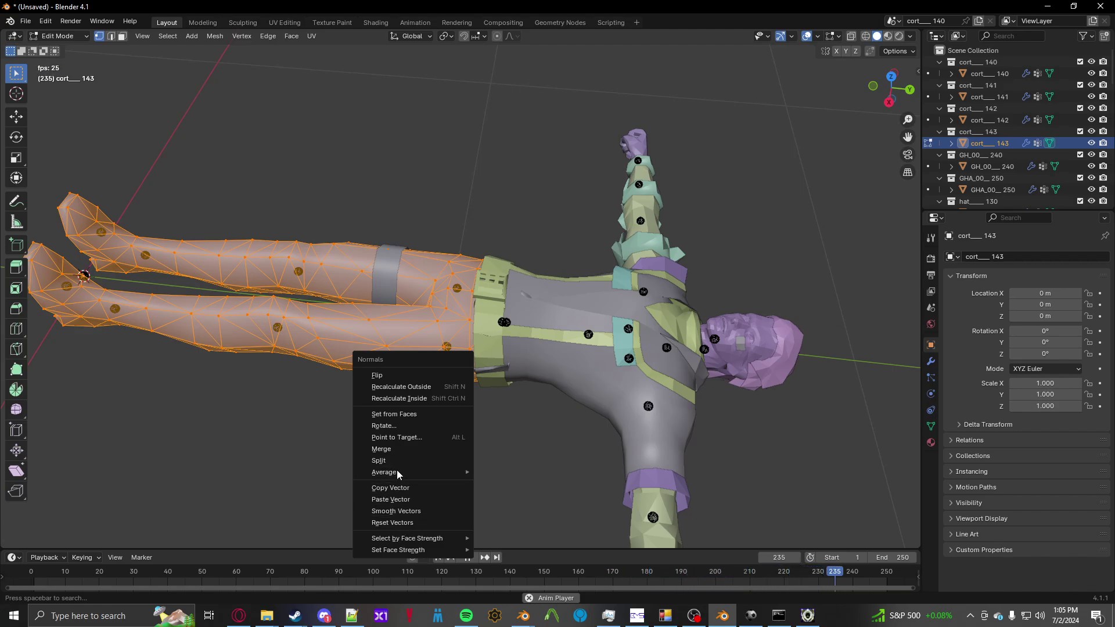
{"action": "mouse_move", "coordinate": [424, 472]}
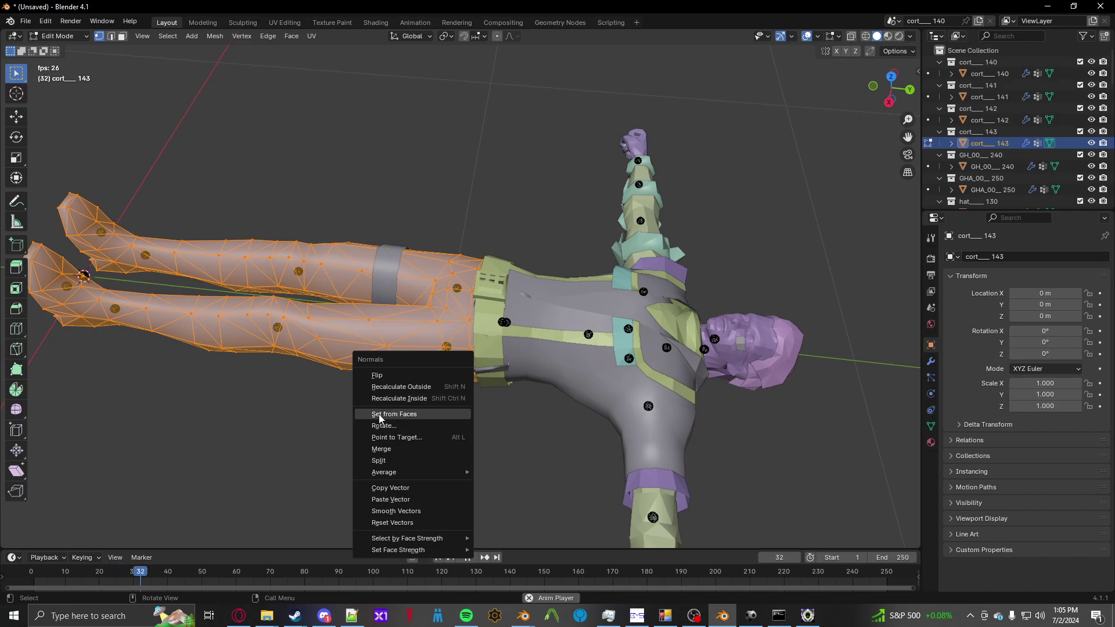
{"action": "key", "text": "Escape"}
Leave the legs mesh, recalculate the normals of the arm-band mesh GH_00___ 240 with Inside turned on, and return to Object Mode.
{"action": "key", "text": "Tab"}
{"action": "middle_click_drag", "start_coordinate": [381, 311], "coordinate": [392, 356]}
{"action": "scroll", "coordinate": [467, 358], "scroll_direction": "down", "scroll_amount": 2}
{"action": "middle_click_drag", "start_coordinate": [566, 363], "coordinate": [413, 424], "text": "shift"}
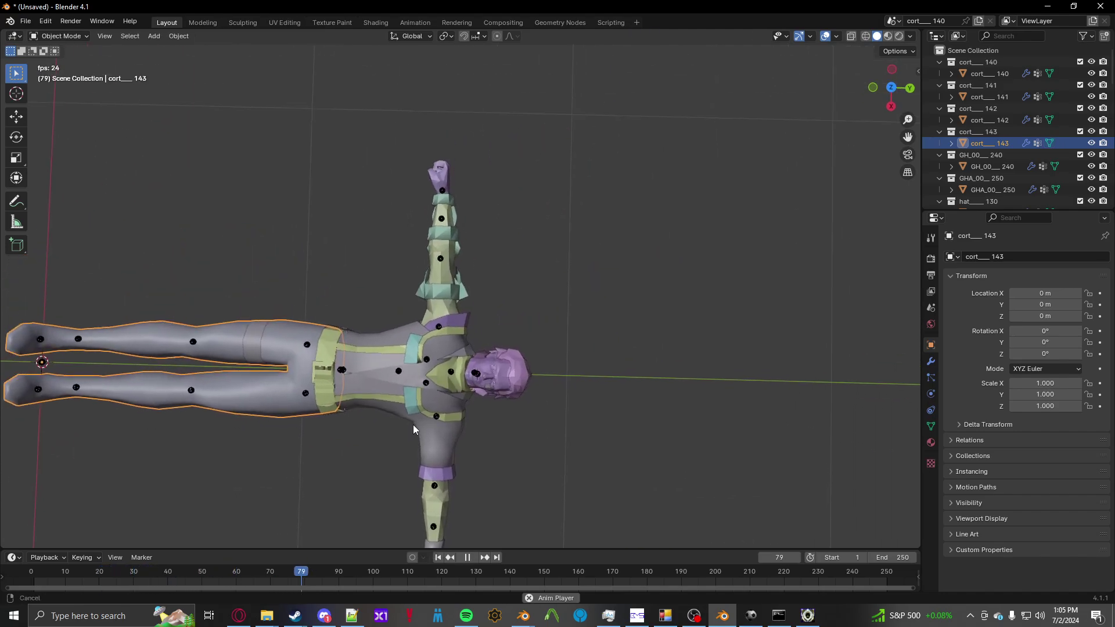
{"action": "scroll", "coordinate": [430, 294], "scroll_direction": "up", "scroll_amount": 5}
{"action": "left_click", "coordinate": [430, 294]}
{"action": "key", "text": "Tab"}
{"action": "key", "text": "ctrl+shift+n"}
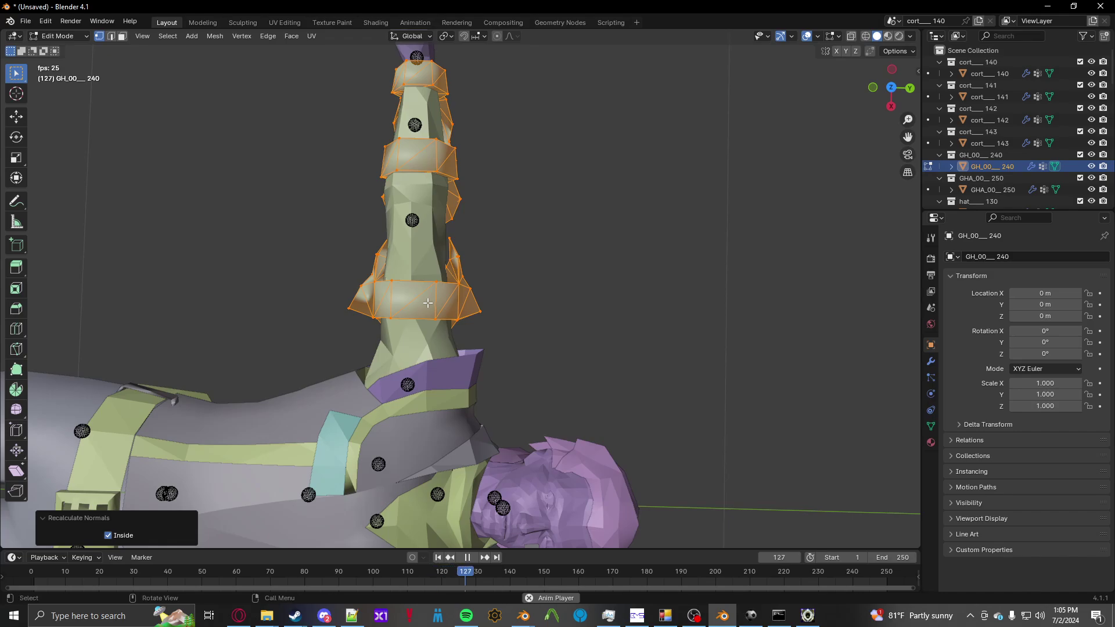
{"action": "key", "text": "Tab"}
Turn on Backface Culling in the viewport shading options to check the direction of the mesh faces.
{"action": "middle_click_drag", "start_coordinate": [393, 360], "coordinate": [495, 370]}
{"action": "scroll", "coordinate": [464, 308], "scroll_direction": "up", "scroll_amount": 4}
{"action": "scroll", "coordinate": [476, 319], "scroll_direction": "down", "scroll_amount": 2}
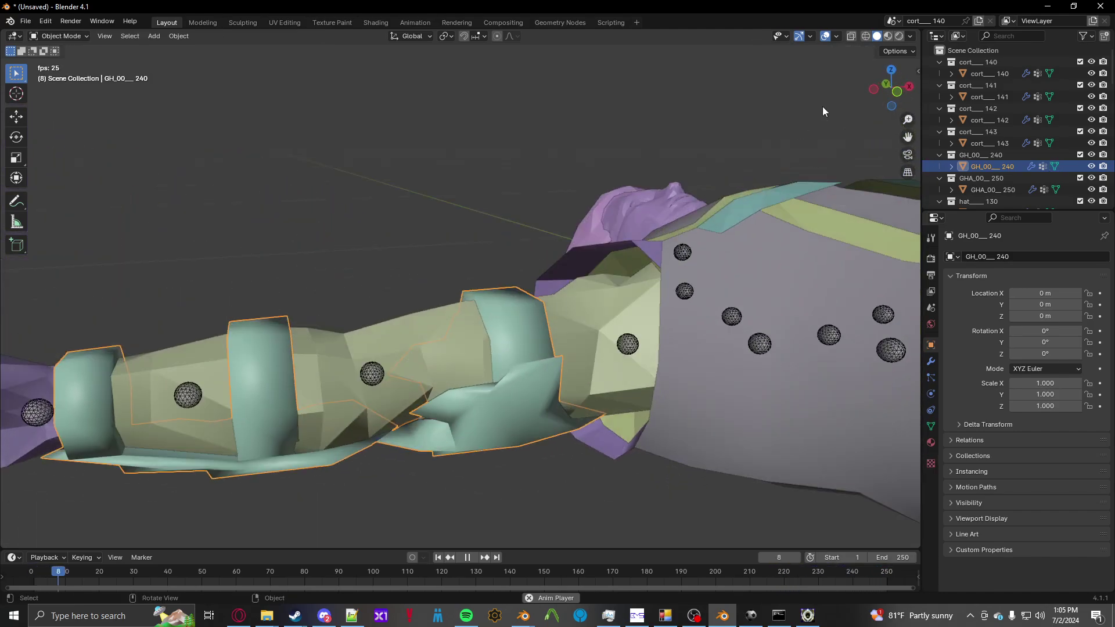
{"action": "left_click", "coordinate": [909, 36]}
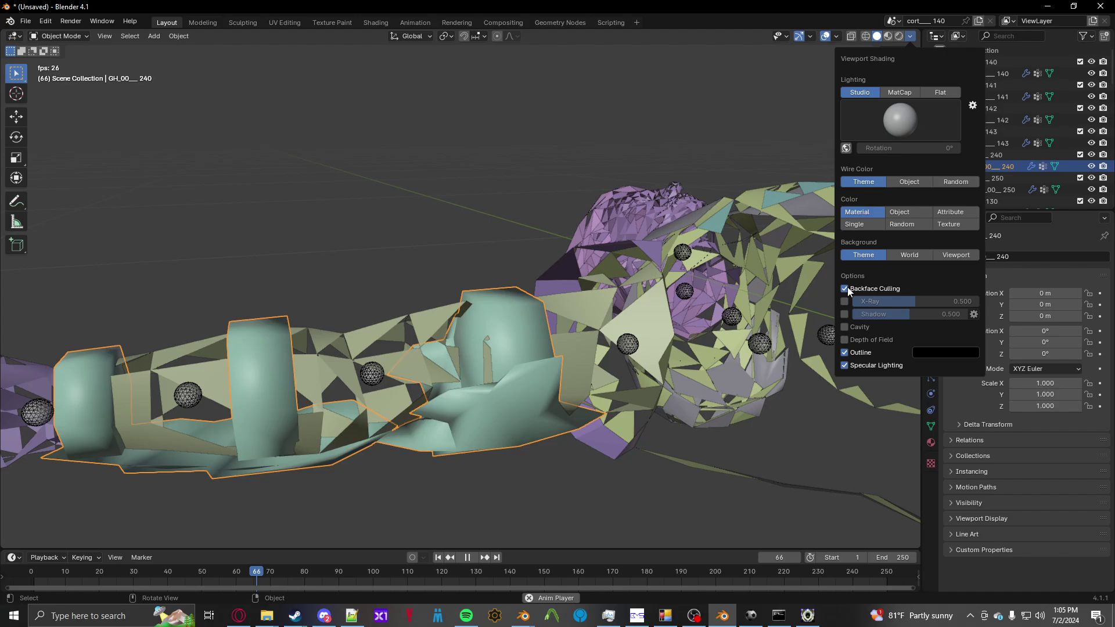
{"action": "scroll", "coordinate": [555, 325], "scroll_direction": "down", "scroll_amount": 10}
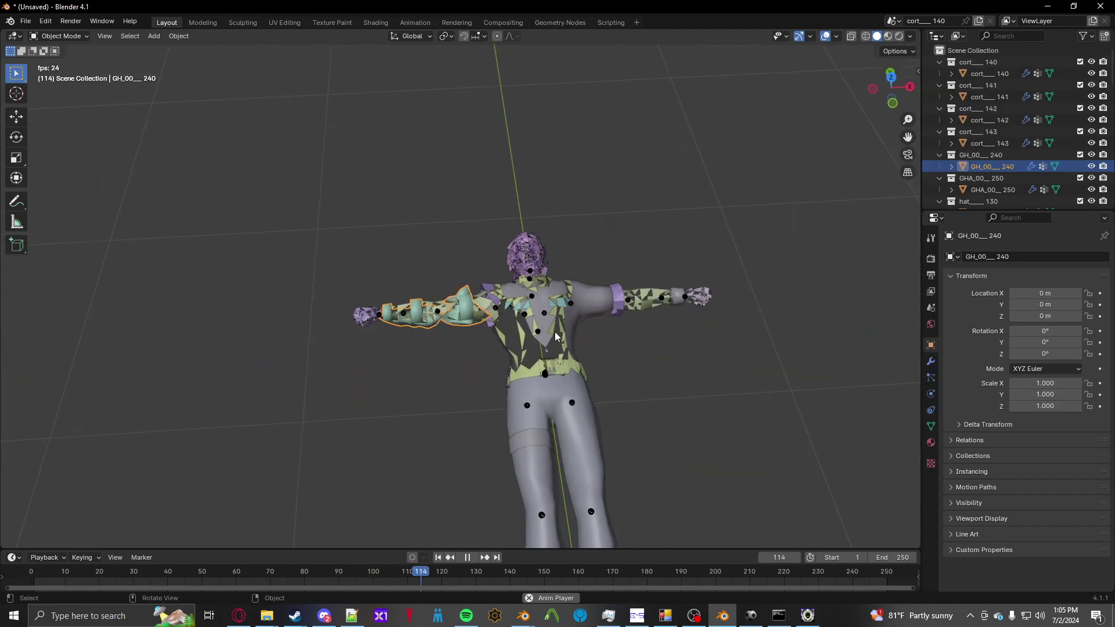
Recalculate the normals of the belt and trim mesh cort___ 141 with Inside turned off, and return to Object Mode.
{"action": "scroll", "coordinate": [555, 332], "scroll_direction": "up", "scroll_amount": 6}
{"action": "left_click", "coordinate": [473, 337]}
{"action": "key", "text": "Tab"}
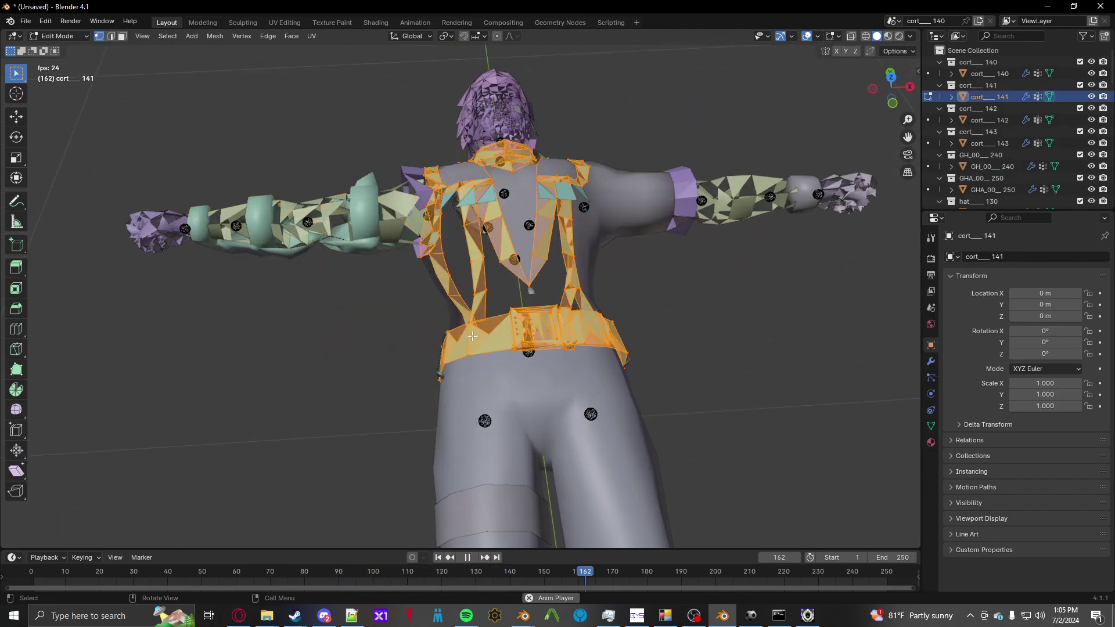
{"action": "key", "text": "ctrl+shift+n"}
{"action": "left_click", "coordinate": [113, 538]}
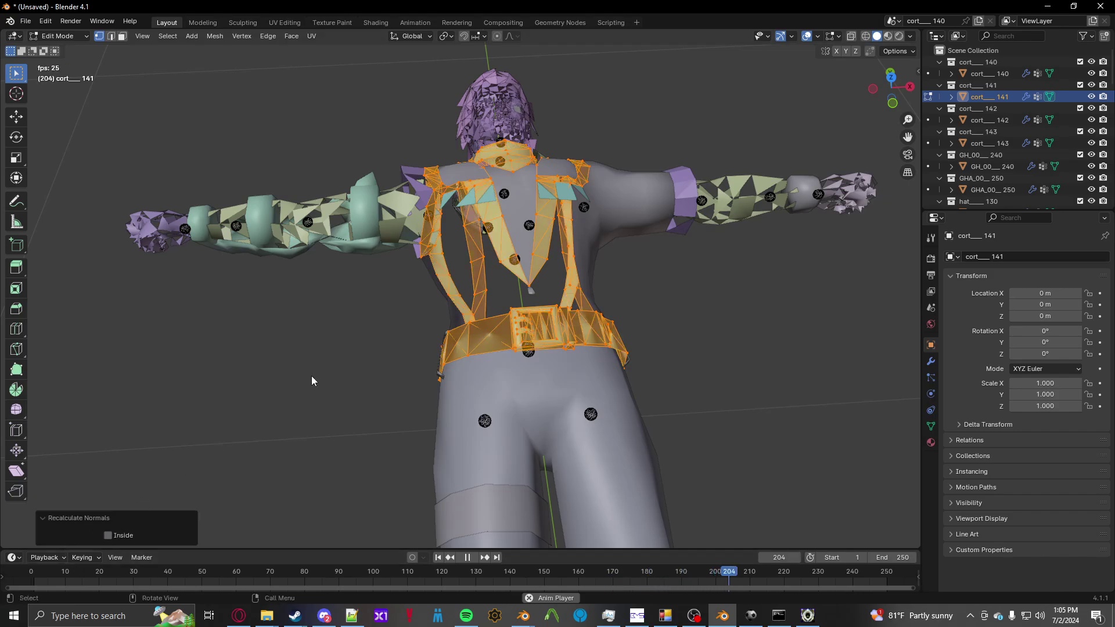
{"action": "key", "text": "Tab"}
Open the torso mesh cort___ 140 in Edit Mode, clear its selection, and switch to face selection.
{"action": "middle_click_drag", "start_coordinate": [511, 279], "coordinate": [497, 392]}
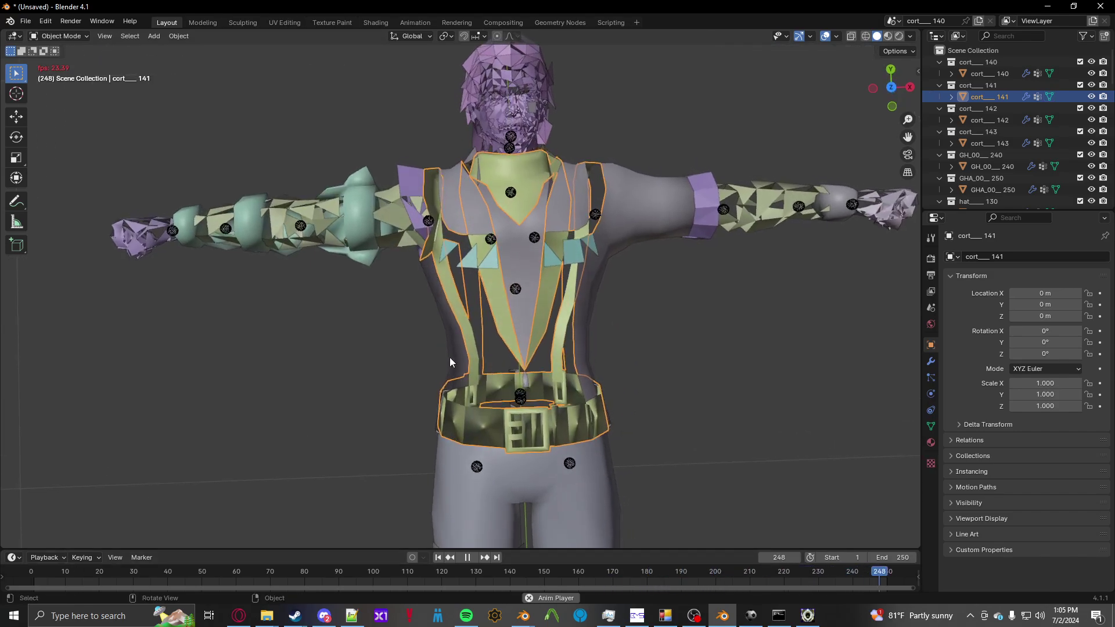
{"action": "left_click", "coordinate": [448, 356]}
{"action": "middle_click_drag", "start_coordinate": [447, 357], "coordinate": [450, 331]}
{"action": "key", "text": "Tab"}
{"action": "key", "text": "alt+a"}
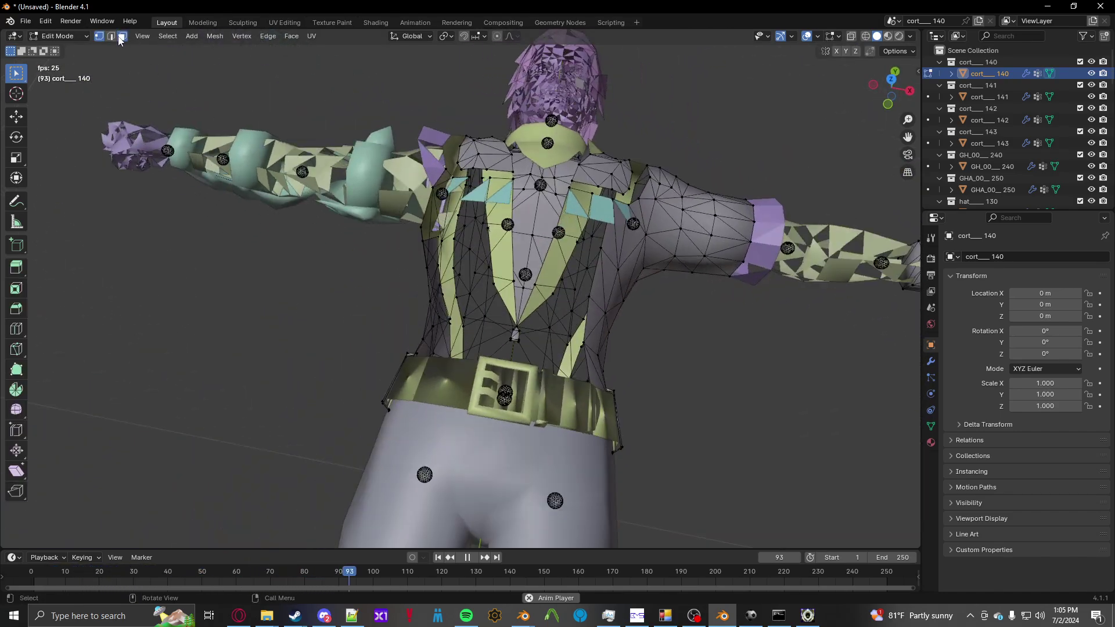
{"action": "left_click", "coordinate": [122, 36]}
{"action": "middle_click_drag", "start_coordinate": [331, 227], "coordinate": [391, 316]}
Select the inward-facing torso panels as linked faces delimited by Normal, flip their normals, and return to Object Mode.
{"action": "key", "text": "l"}
{"action": "middle_click_drag", "start_coordinate": [387, 413], "coordinate": [381, 426]}
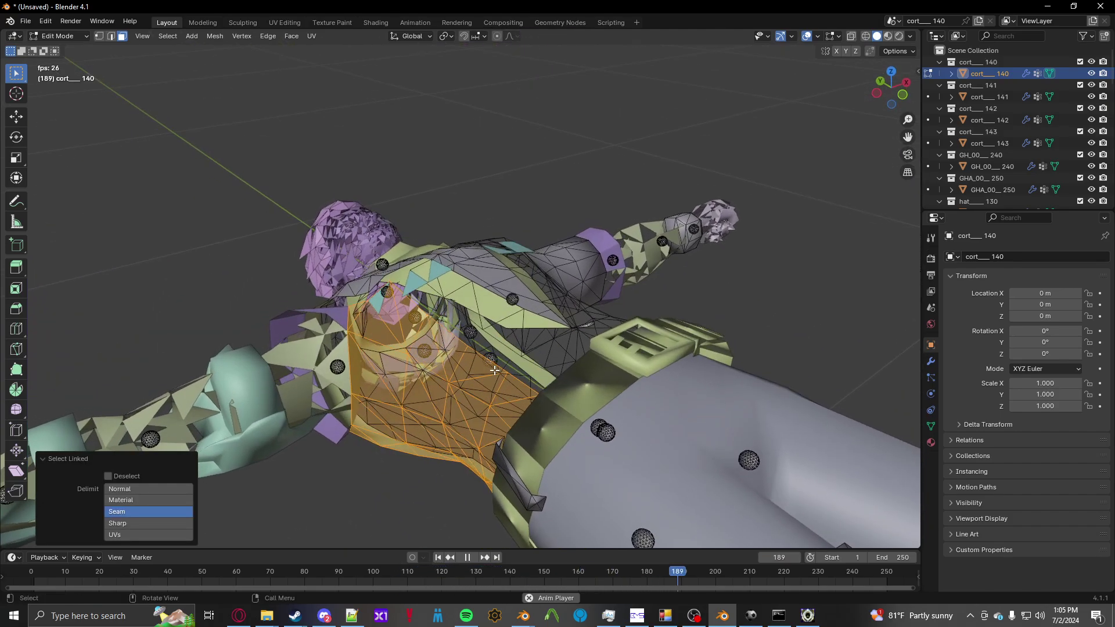
{"action": "scroll", "coordinate": [381, 427], "scroll_direction": "down", "scroll_amount": 1}
{"action": "middle_click_drag", "start_coordinate": [425, 376], "coordinate": [444, 475]}
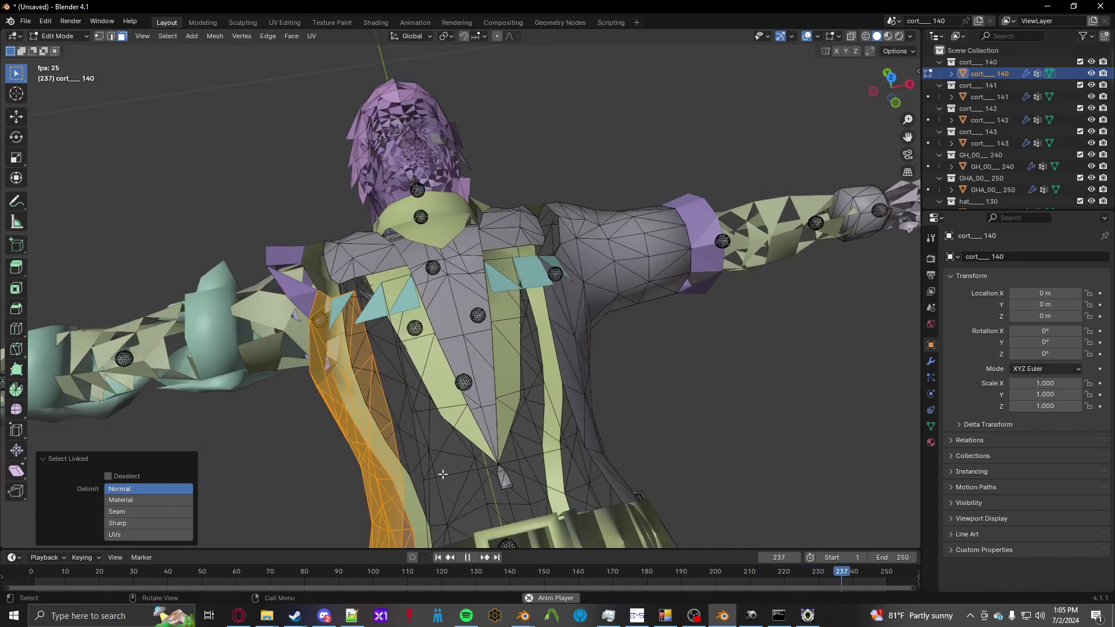
{"action": "key", "text": "l"}
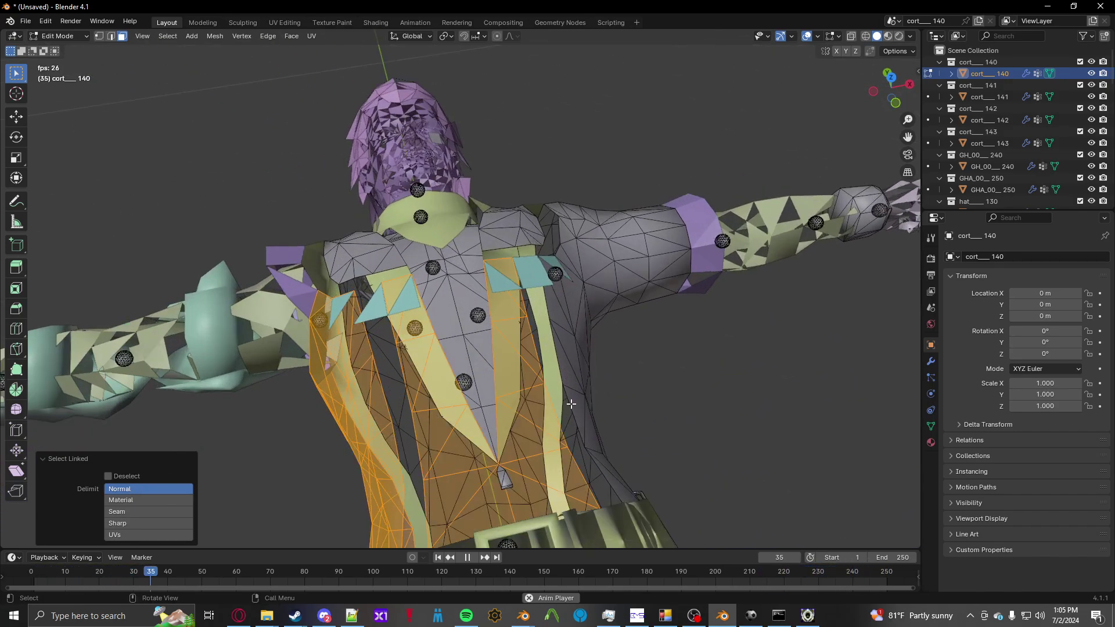
{"action": "middle_click_drag", "start_coordinate": [571, 404], "coordinate": [527, 421]}
{"action": "key", "text": "alt+n"}
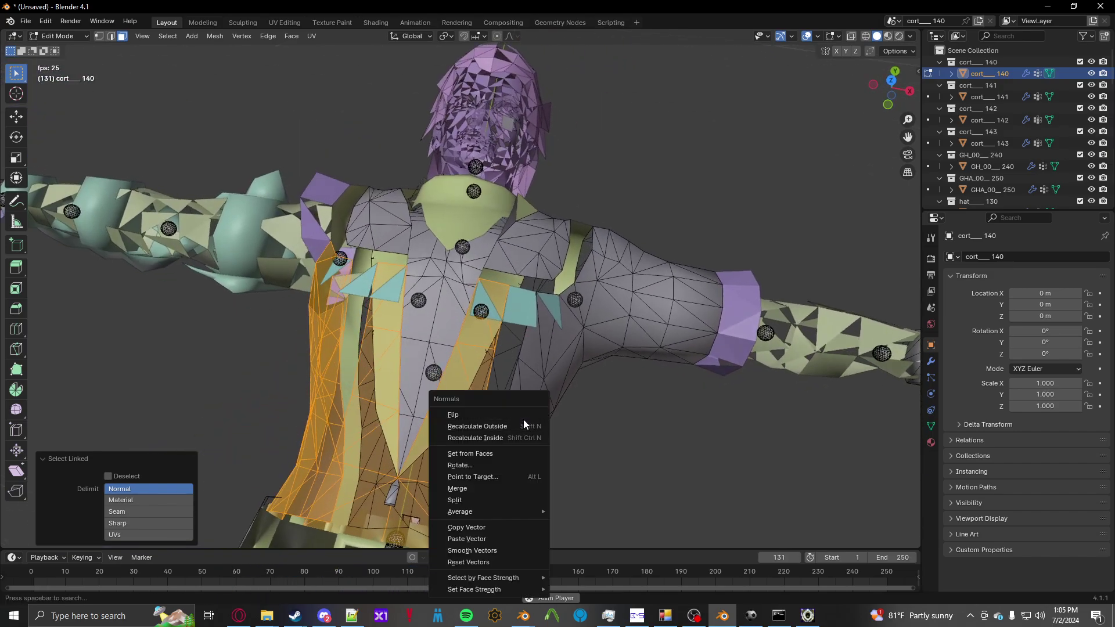
{"action": "left_click", "coordinate": [465, 419]}
{"action": "key", "text": "Tab"}
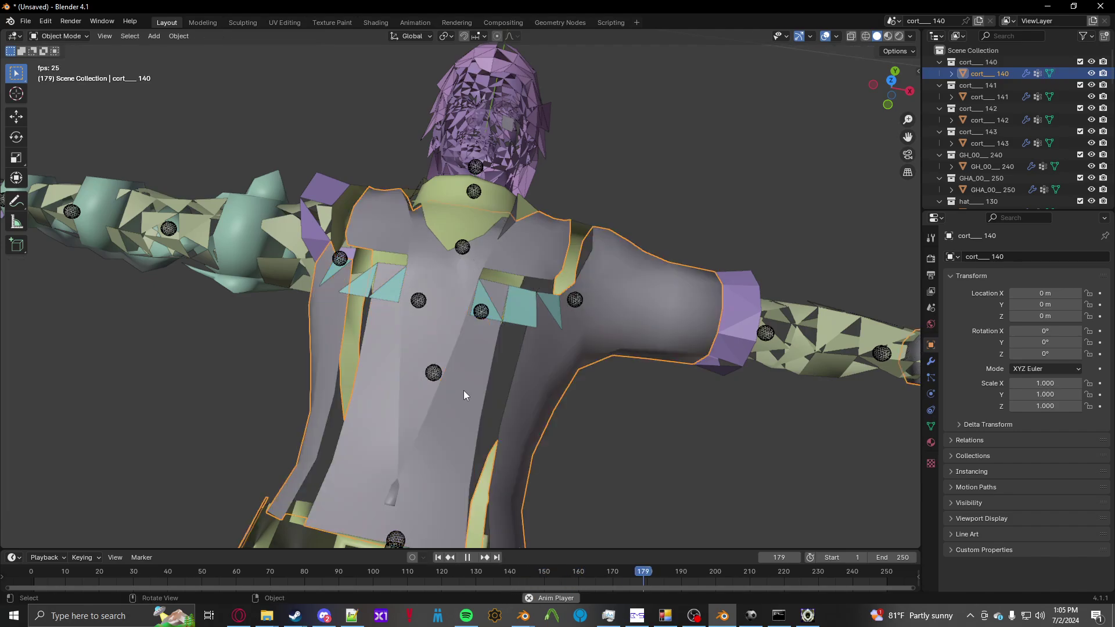
Flip the normals of the linked vest trim faces in cort___ 141, and return to Object Mode.
{"action": "middle_click_drag", "start_coordinate": [463, 391], "coordinate": [472, 425]}
{"action": "scroll", "coordinate": [471, 424], "scroll_direction": "down", "scroll_amount": 2}
{"action": "left_click", "coordinate": [392, 475]}
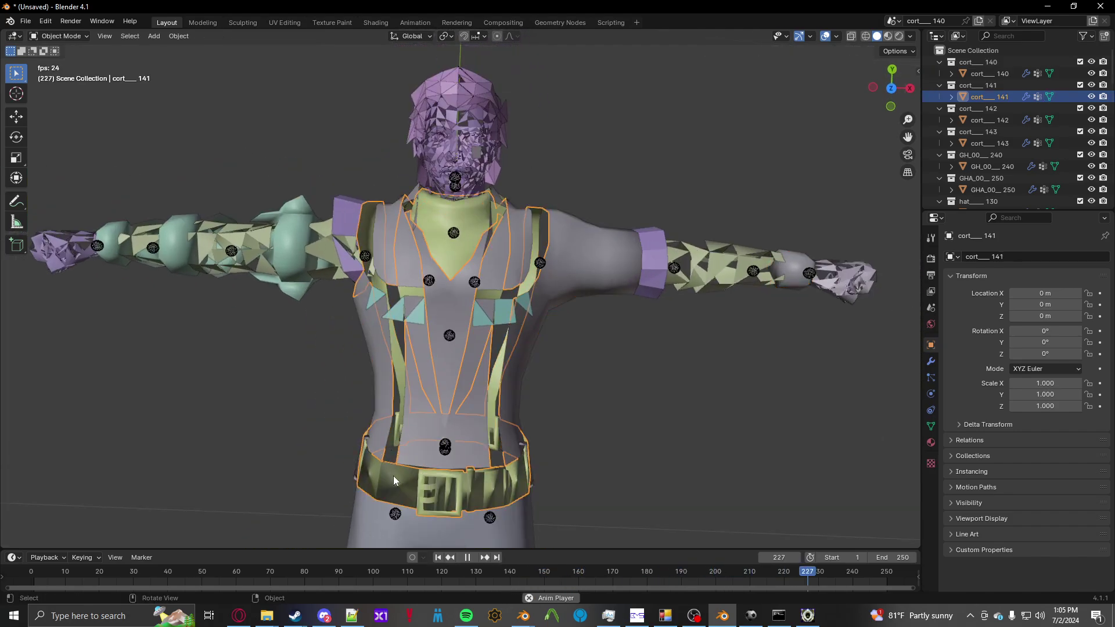
{"action": "key", "text": "Tab"}
{"action": "scroll", "coordinate": [441, 356], "scroll_direction": "up", "scroll_amount": 5}
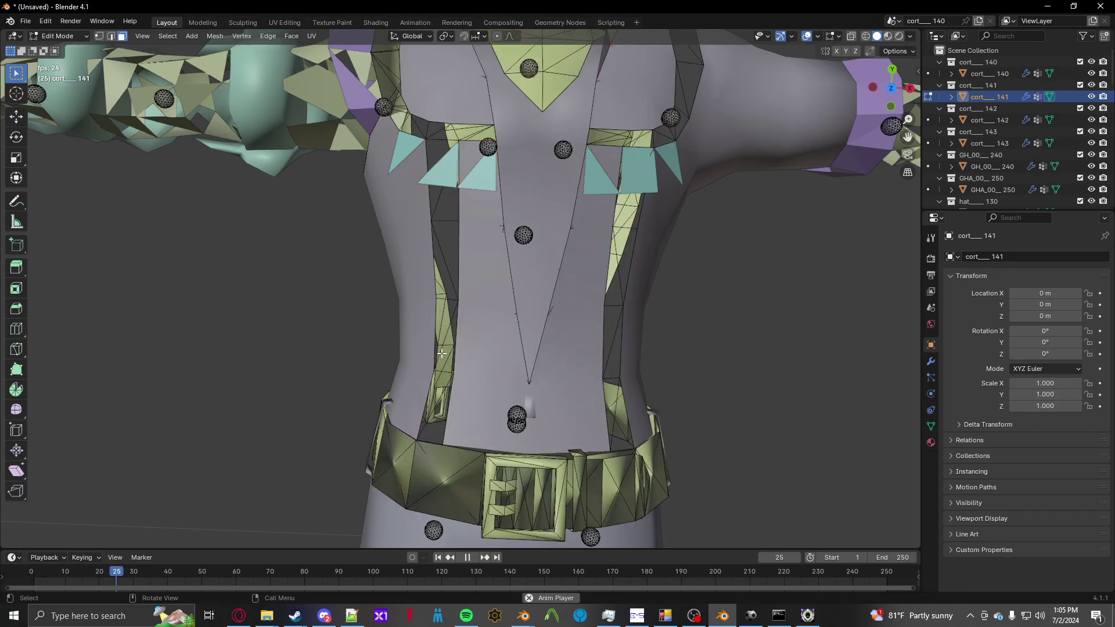
{"action": "key", "text": "l"}
{"action": "key", "text": "alt+n"}
{"action": "left_click", "coordinate": [594, 360]}
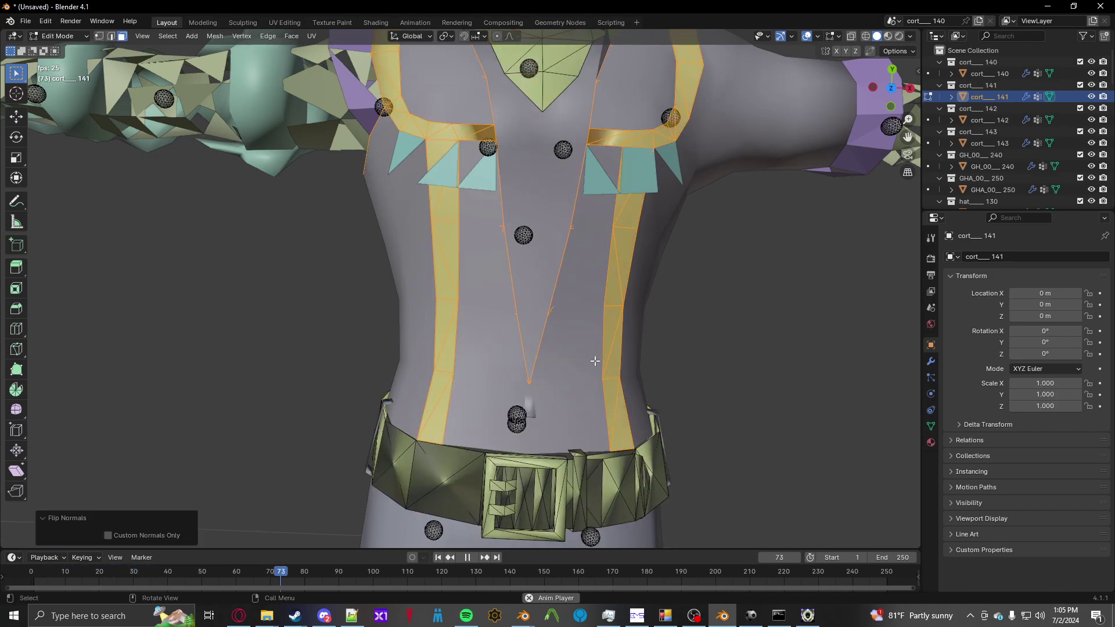
{"action": "key", "text": "Tab"}
Inspect the belt of cort___ 141 around the buckle, selecting two neighbouring faces to check their shading, and clear the selection.
{"action": "scroll", "coordinate": [544, 340], "scroll_direction": "down", "scroll_amount": 3}
{"action": "middle_click_drag", "start_coordinate": [545, 340], "coordinate": [463, 298]}
{"action": "scroll", "coordinate": [585, 352], "scroll_direction": "up", "scroll_amount": 3}
{"action": "middle_click_drag", "start_coordinate": [614, 355], "coordinate": [418, 299]}
{"action": "key", "text": "Tab"}
{"action": "scroll", "coordinate": [450, 335], "scroll_direction": "down", "scroll_amount": 5}
{"action": "key", "text": "a"}
{"action": "key", "text": "alt+a"}
{"action": "scroll", "coordinate": [444, 390], "scroll_direction": "down", "scroll_amount": 2}
{"action": "scroll", "coordinate": [468, 344], "scroll_direction": "up", "scroll_amount": 4}
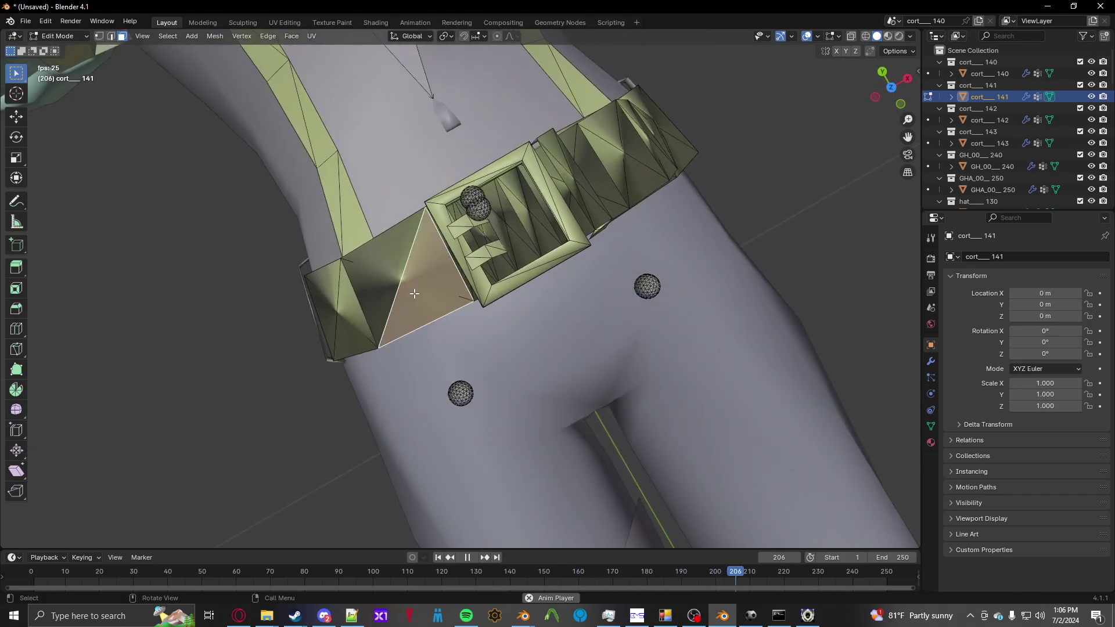
{"action": "left_click", "coordinate": [388, 257], "text": "shift"}
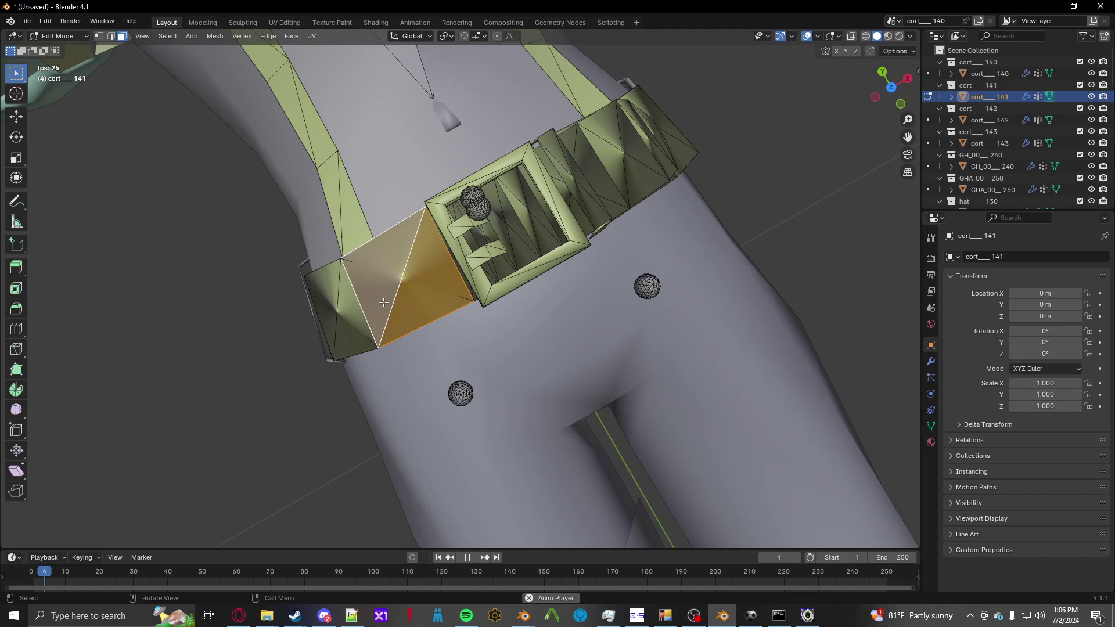
{"action": "key", "text": "alt+a"}
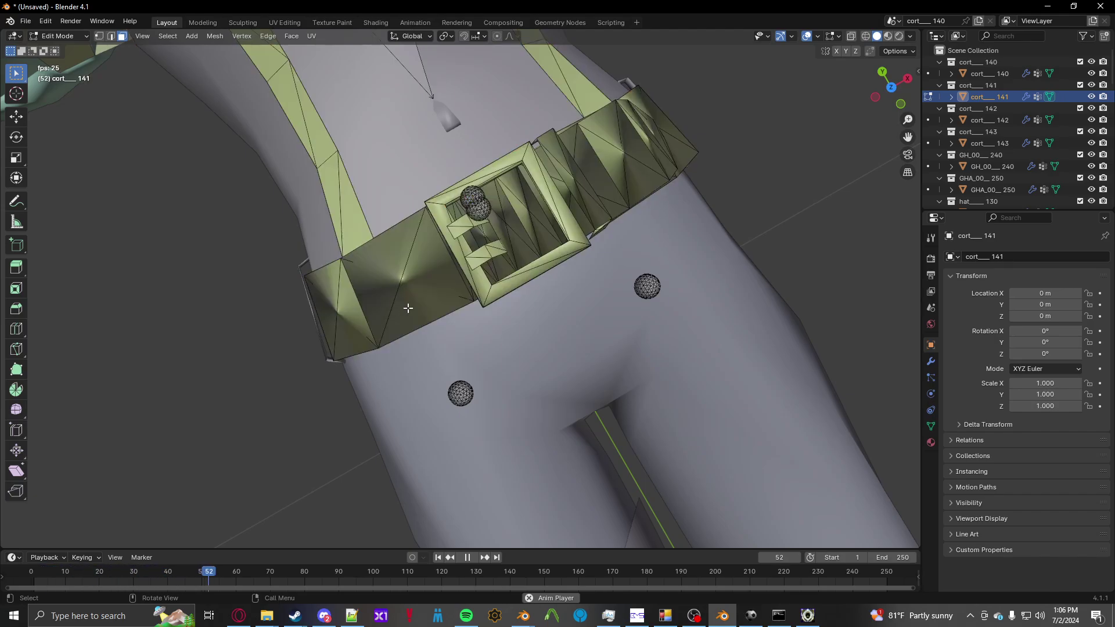
Try moving the linked belt faces beside the buckle, cancel the move, clear the selection, and return to Object Mode.
{"action": "key", "text": "Tab"}
{"action": "middle_click_drag", "start_coordinate": [489, 329], "coordinate": [489, 377]}
{"action": "key", "text": "Tab"}
{"action": "left_click", "coordinate": [422, 289]}
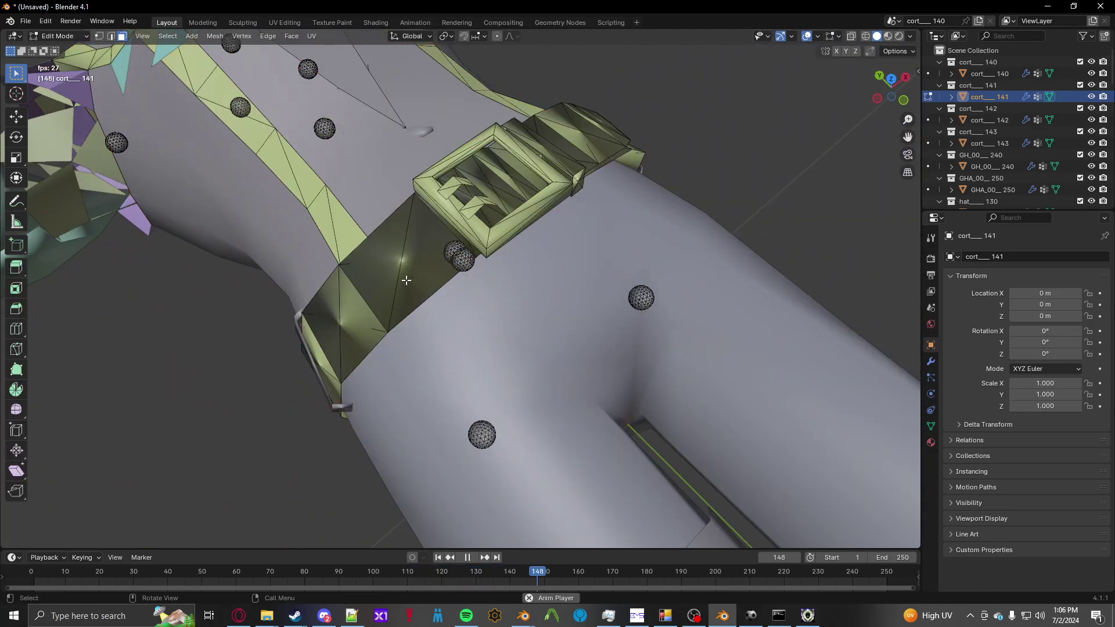
{"action": "key", "text": "ctrl+l"}
{"action": "key", "text": "g"}
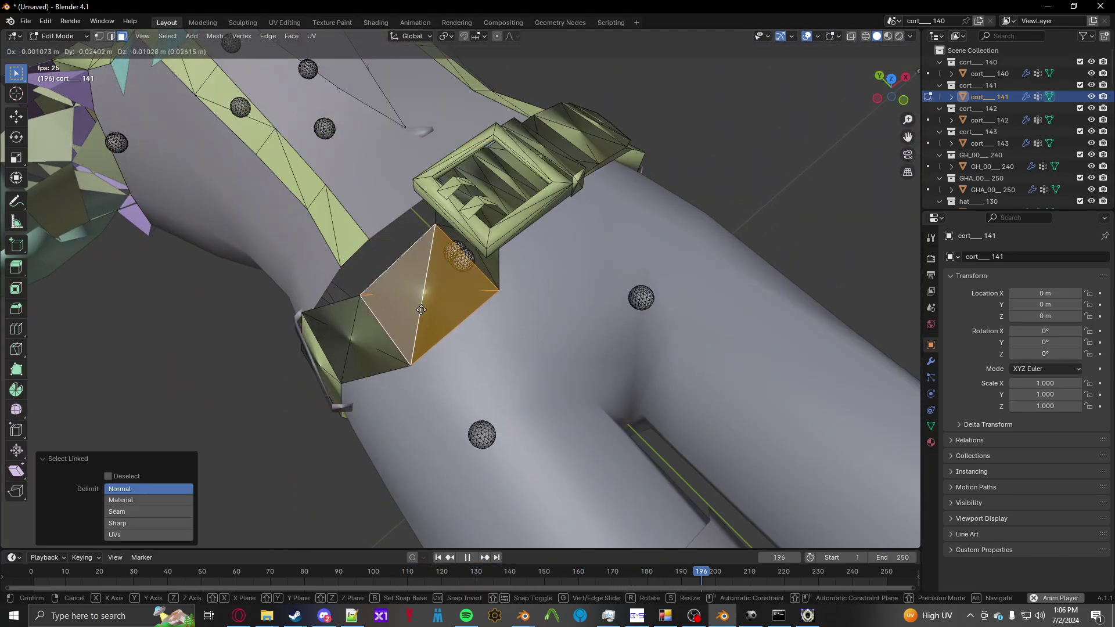
{"action": "right_click", "coordinate": [417, 309]}
{"action": "key", "text": "alt+a"}
{"action": "scroll", "coordinate": [419, 312], "scroll_direction": "down", "scroll_amount": 1}
{"action": "middle_click_drag", "start_coordinate": [417, 311], "coordinate": [400, 336]}
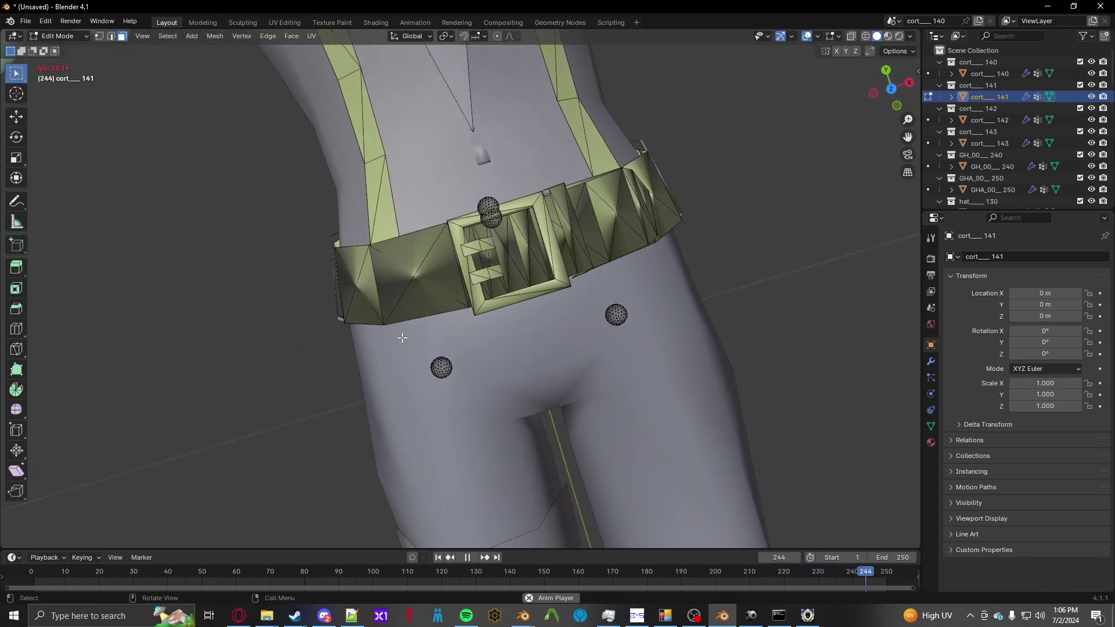
{"action": "scroll", "coordinate": [401, 336], "scroll_direction": "down", "scroll_amount": 3}
{"action": "middle_click_drag", "start_coordinate": [477, 172], "coordinate": [497, 371], "text": "shift"}
{"action": "key", "text": "Tab"}
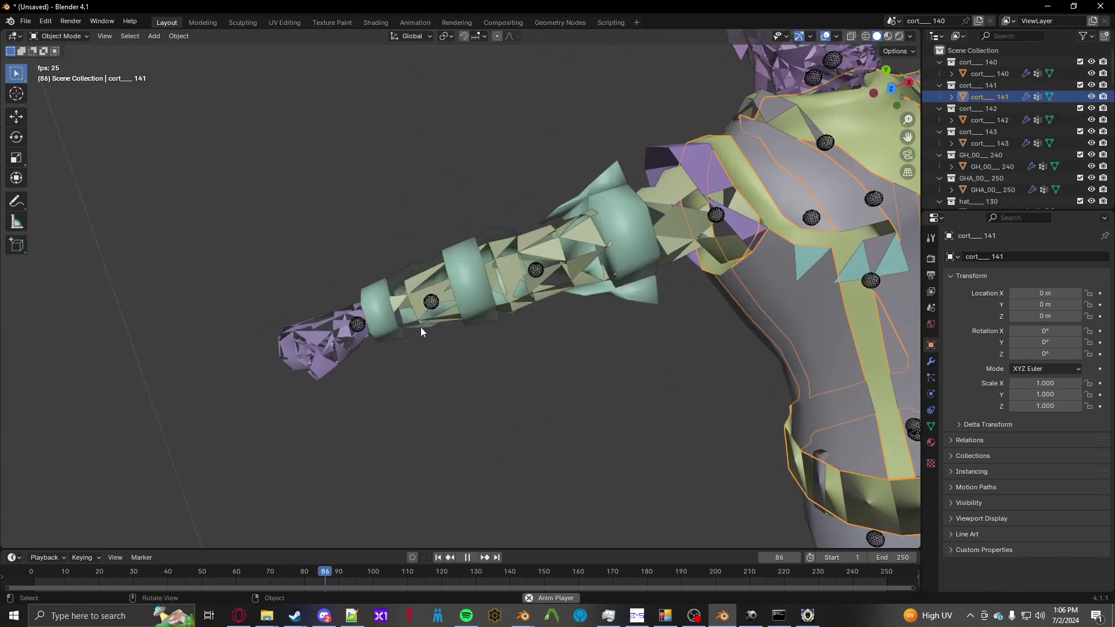
Set the normals of the hand mesh RH_01___ 170 from its faces, make the faces point outward, and return to Object Mode.
{"action": "left_click", "coordinate": [308, 339]}
{"action": "key", "text": "Tab"}
{"action": "key", "text": "alt+n"}
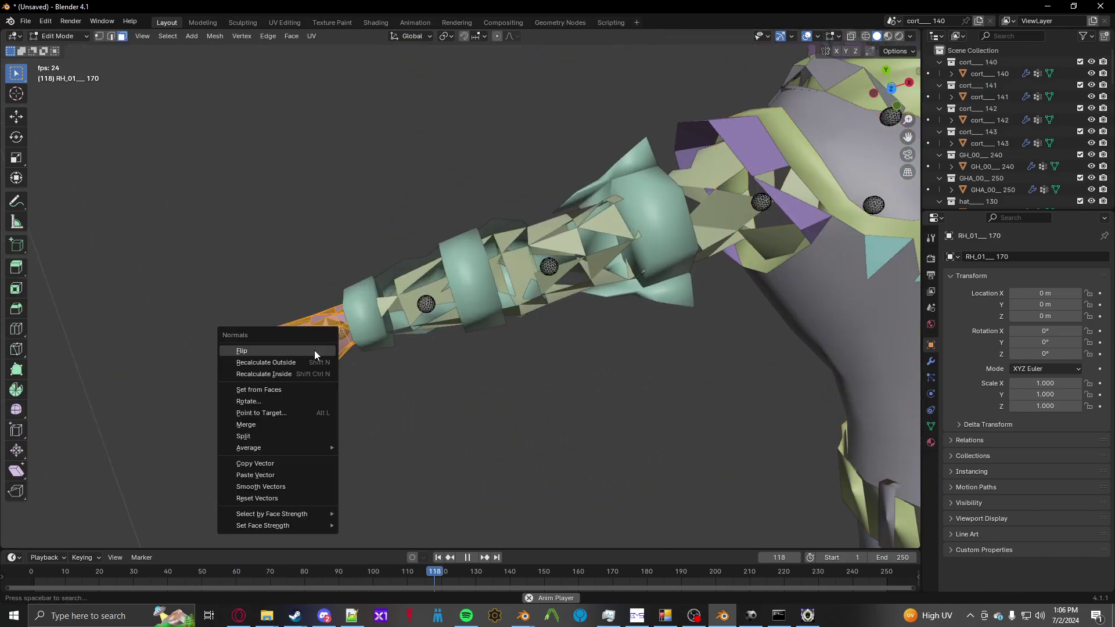
{"action": "left_click", "coordinate": [298, 390]}
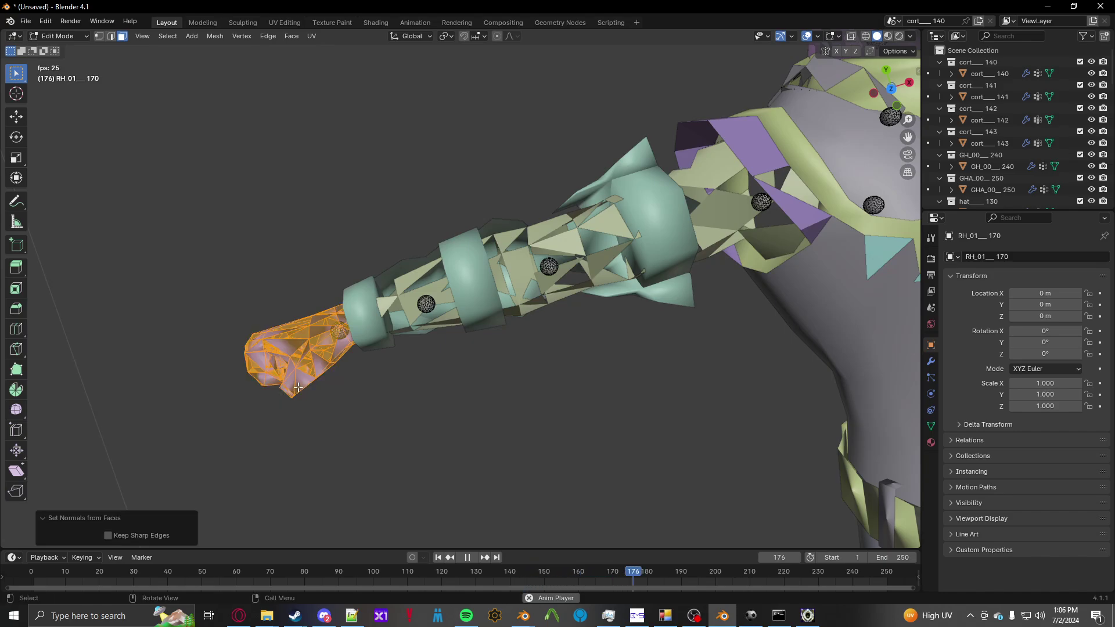
{"action": "left_click", "coordinate": [108, 535]}
{"action": "key", "text": "Tab"}
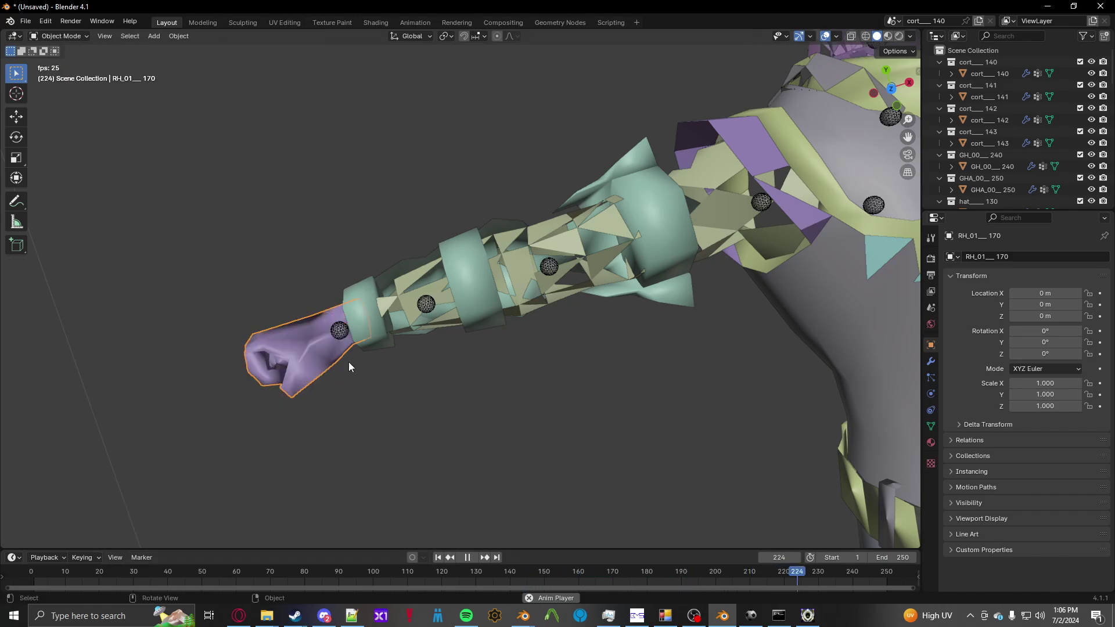
Reset the normal vectors of the hand mesh RH_01___ 170, and return to Object Mode.
{"action": "middle_click_drag", "start_coordinate": [348, 361], "coordinate": [326, 225]}
{"action": "key", "text": "Tab"}
{"action": "key", "text": "alt+n"}
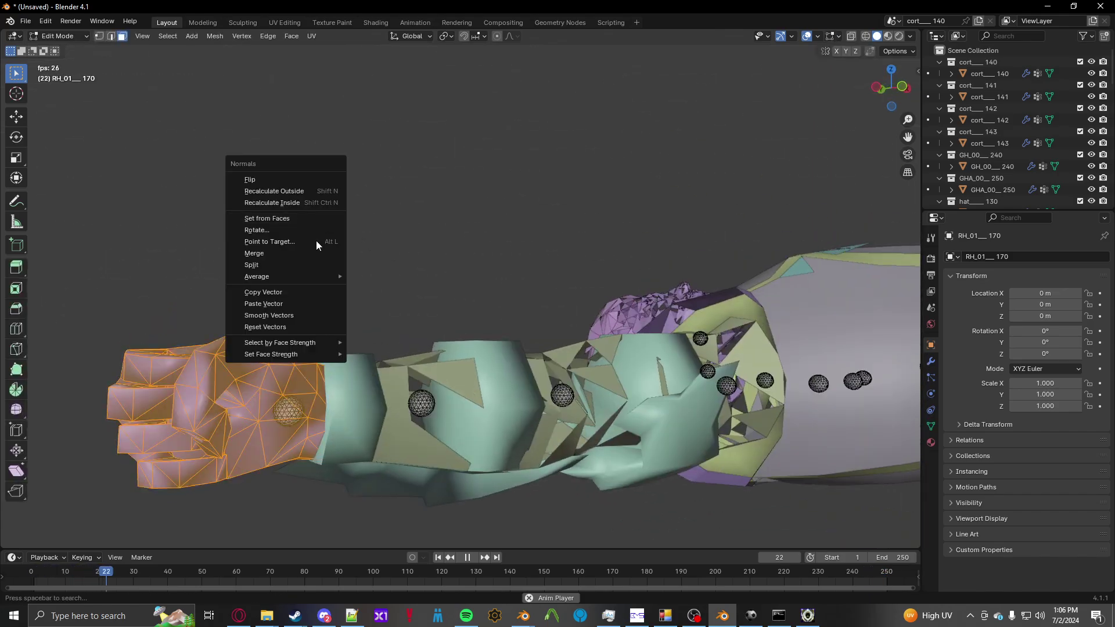
{"action": "left_click", "coordinate": [287, 327]}
{"action": "key", "text": "Tab"}
Recalculate the normals of the other hand LH_01___ 210 with Inside turned off, reset its normal vectors, and return to Object Mode.
{"action": "middle_click_drag", "start_coordinate": [288, 327], "coordinate": [239, 404]}
{"action": "scroll", "coordinate": [238, 404], "scroll_direction": "down", "scroll_amount": 5}
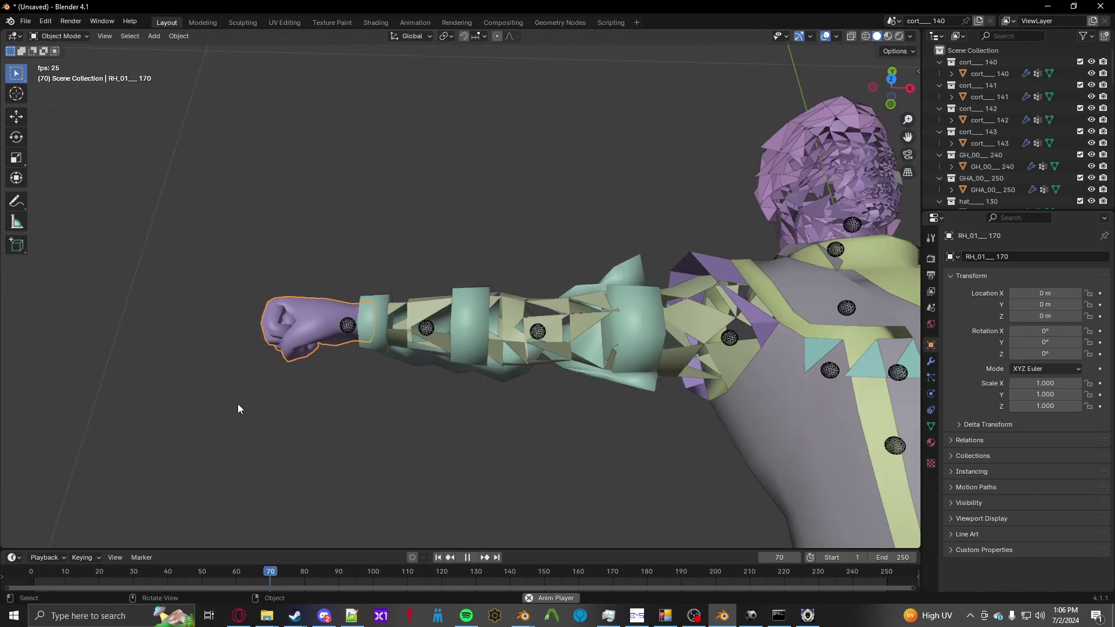
{"action": "middle_click_drag", "start_coordinate": [441, 290], "coordinate": [643, 324]}
{"action": "left_click", "coordinate": [725, 321]}
{"action": "key", "text": "Tab"}
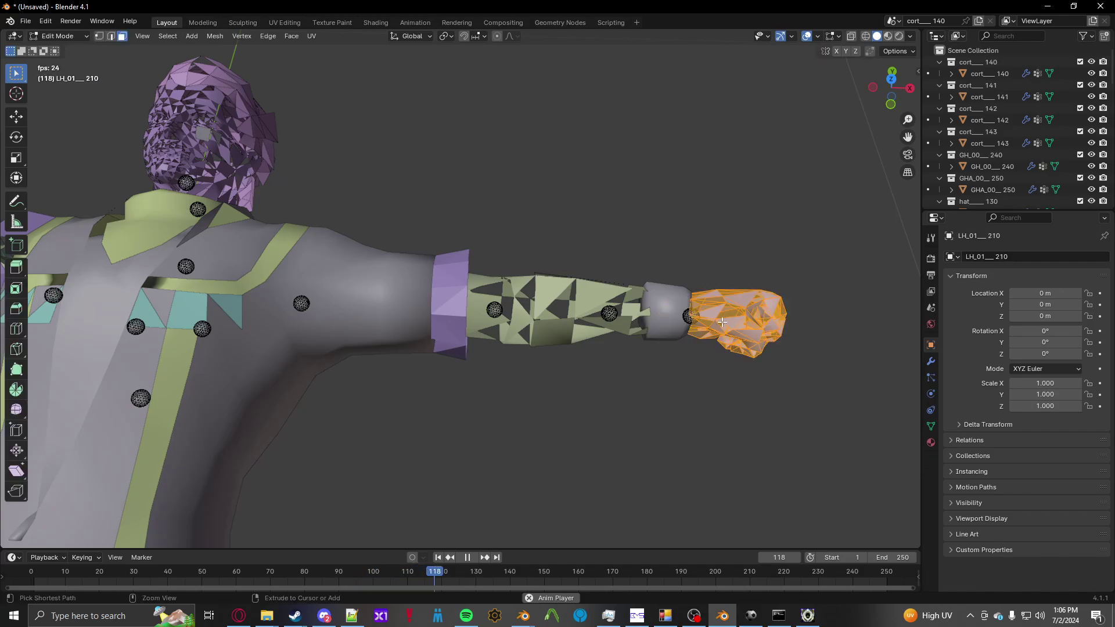
{"action": "key", "text": "alt+n"}
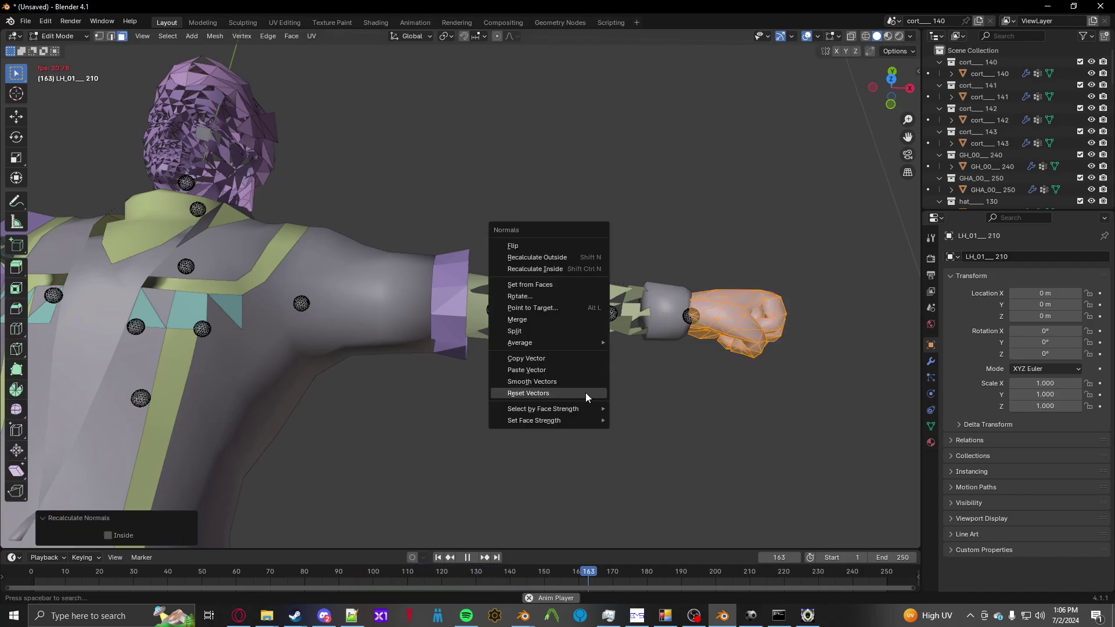
{"action": "left_click", "coordinate": [585, 393]}
{"action": "key", "text": "Tab"}
Recalculate the normals of the forearm mesh cort___ 142 with Inside turned off, reset its normal vectors, and return to Object Mode.
{"action": "left_click", "coordinate": [520, 329]}
{"action": "key", "text": "Tab"}
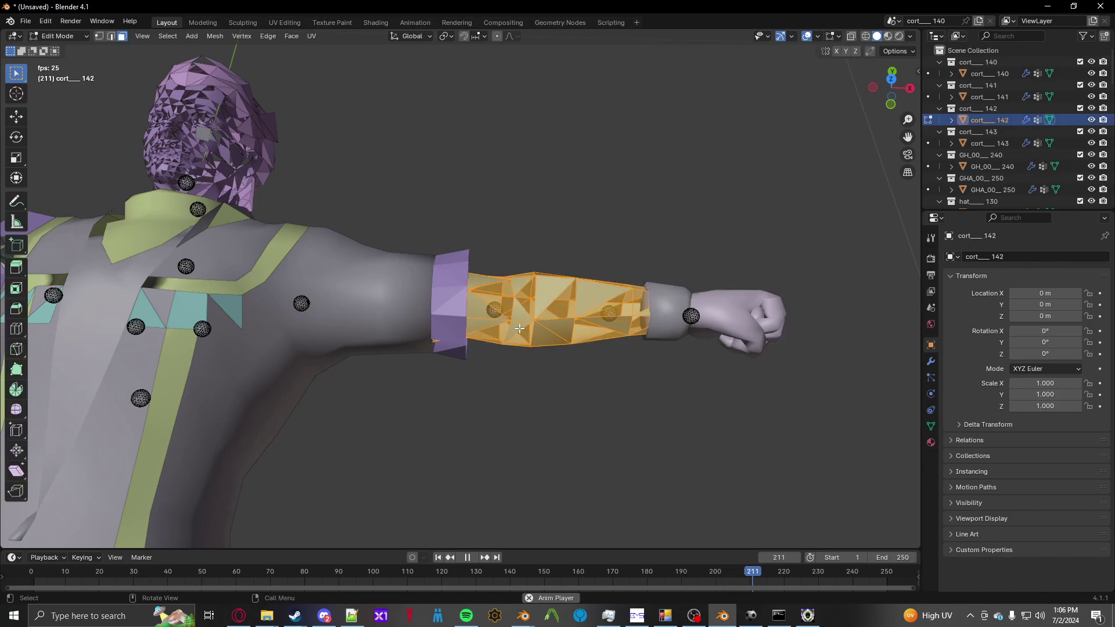
{"action": "key", "text": "ctrl+shift+n"}
{"action": "key", "text": "alt+n"}
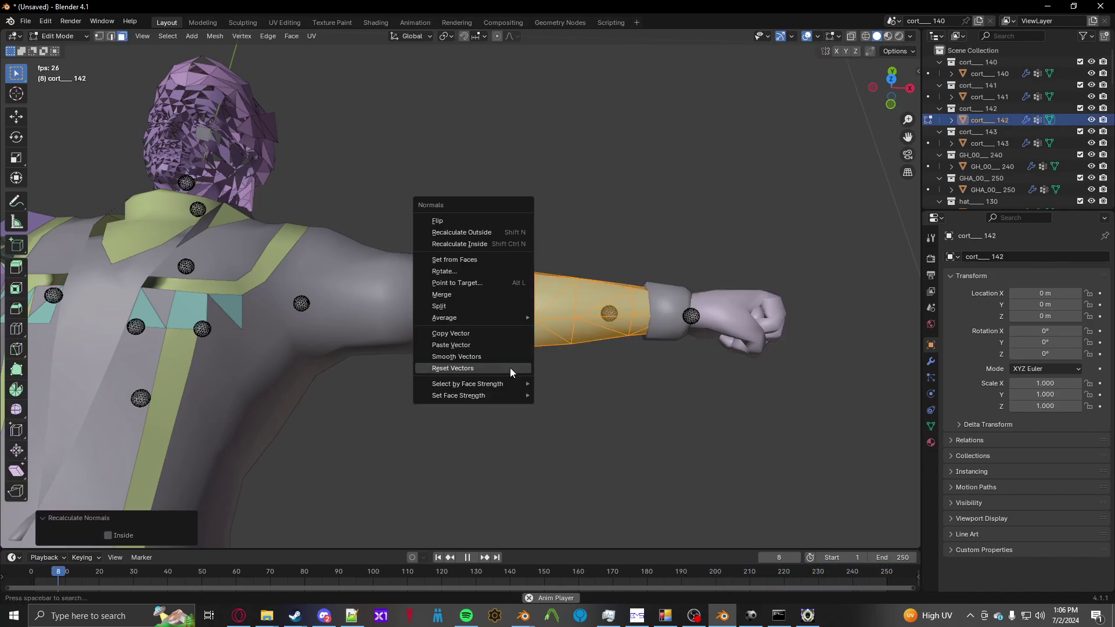
{"action": "left_click", "coordinate": [510, 367]}
{"action": "key", "text": "Tab"}
Recalculate the normals of the sleeve cuff mesh y_cloth_ 121, reset its normal vectors, and return to Object Mode.
{"action": "key", "text": "Tab"}
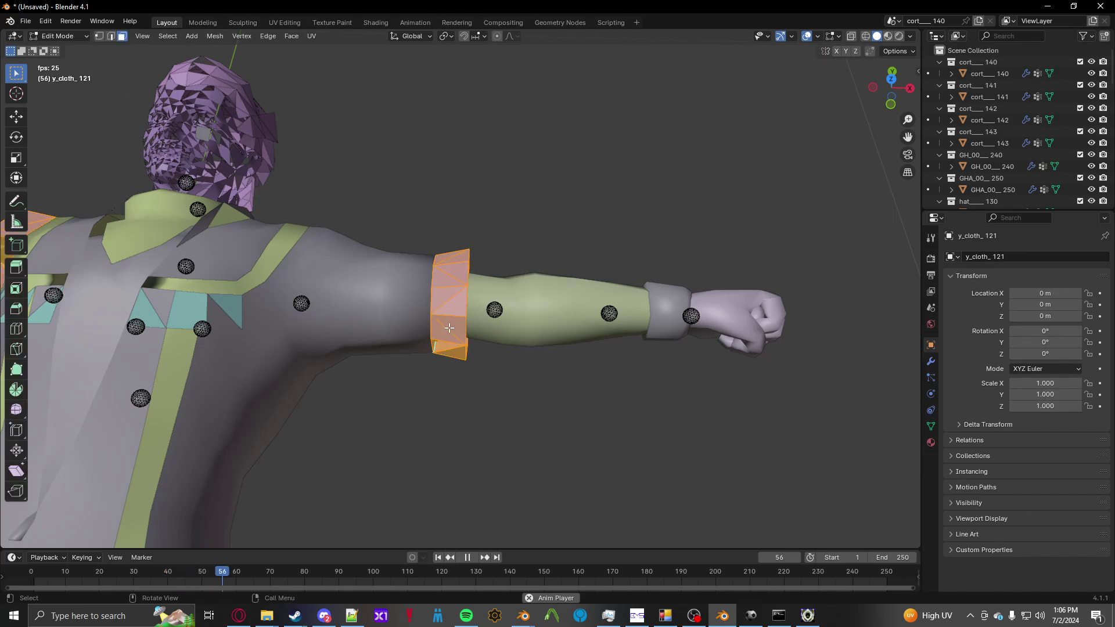
{"action": "middle_click_drag", "start_coordinate": [450, 332], "coordinate": [320, 389]}
{"action": "key", "text": "ctrl+shift+n"}
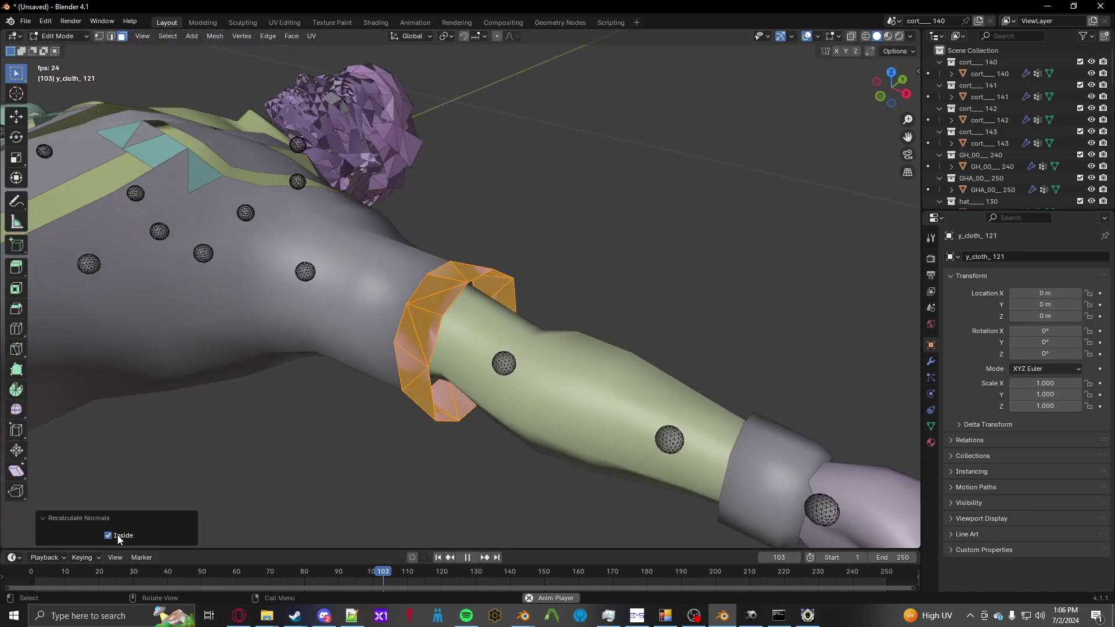
{"action": "key", "text": "alt+n"}
{"action": "left_click", "coordinate": [463, 354]}
{"action": "key", "text": "Tab"}
Try moving one face on the back of the sleeve cuff, and return to Object Mode.
{"action": "middle_click_drag", "start_coordinate": [463, 354], "coordinate": [422, 262]}
{"action": "scroll", "coordinate": [502, 279], "scroll_direction": "up", "scroll_amount": 3}
{"action": "key", "text": "Tab"}
{"action": "left_click", "coordinate": [423, 262]}
{"action": "key", "text": "g"}
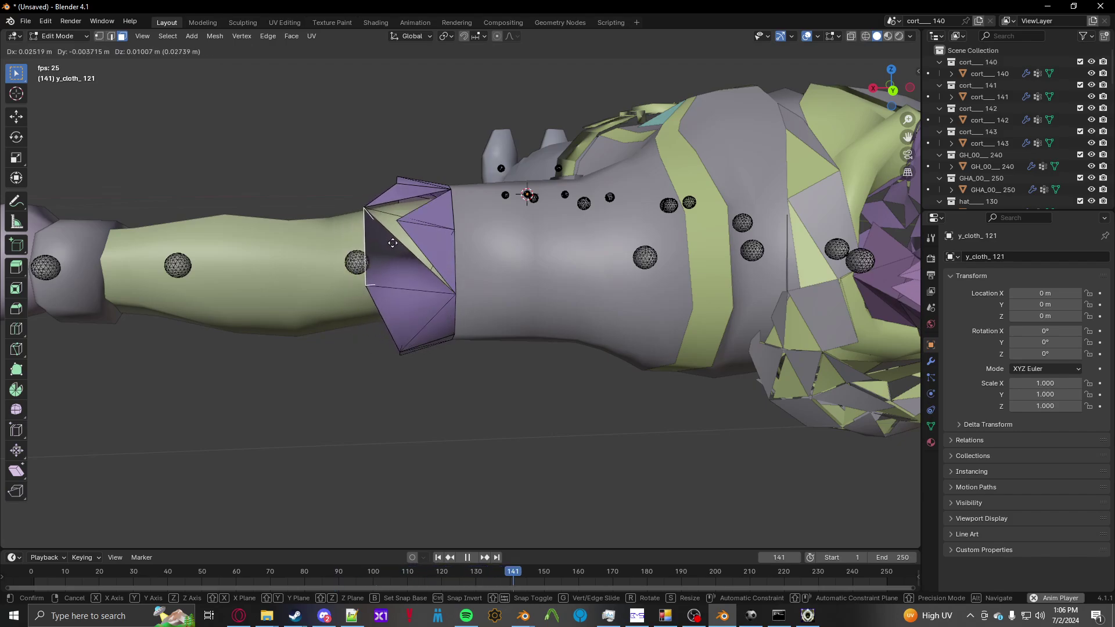
{"action": "left_click", "coordinate": [408, 263]}
{"action": "middle_click_drag", "start_coordinate": [409, 263], "coordinate": [410, 341]}
{"action": "scroll", "coordinate": [411, 340], "scroll_direction": "down", "scroll_amount": 6}
{"action": "key", "text": "Tab"}
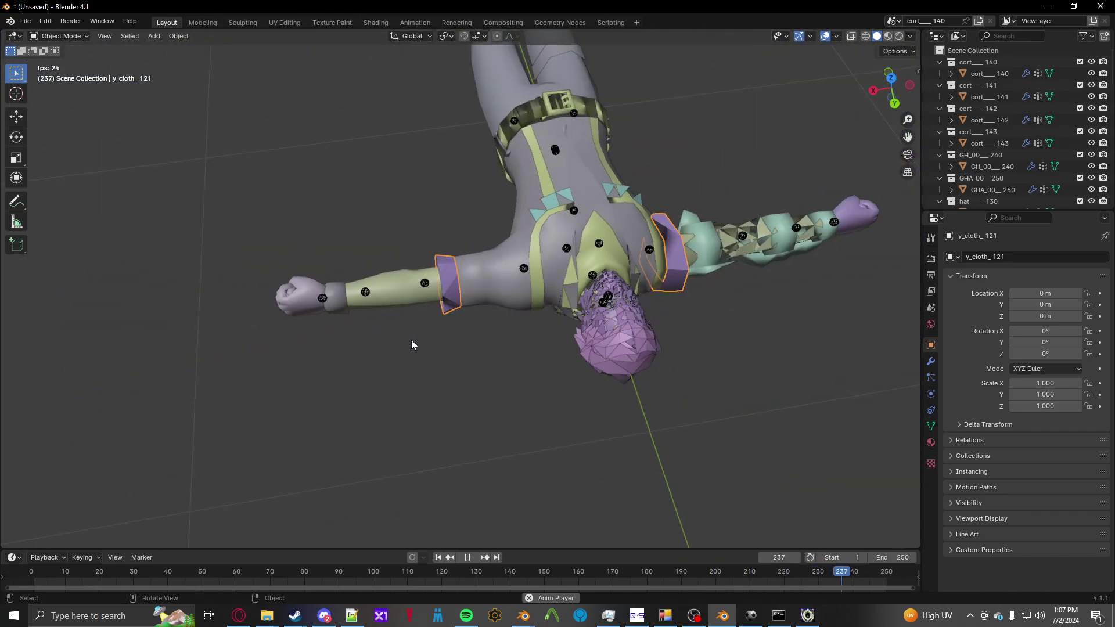
Recalculate the normals of the head mesh HD_00___ 230 with Inside turned off, and return to Object Mode.
{"action": "scroll", "coordinate": [524, 298], "scroll_direction": "up", "scroll_amount": 1}
{"action": "scroll", "coordinate": [422, 302], "scroll_direction": "up", "scroll_amount": 3}
{"action": "middle_click_drag", "start_coordinate": [524, 298], "coordinate": [447, 281], "text": "shift"}
{"action": "middle_click_drag", "start_coordinate": [447, 281], "coordinate": [503, 296], "text": "shift"}
{"action": "key", "text": "Tab"}
{"action": "key", "text": "ctrl+shift+n"}
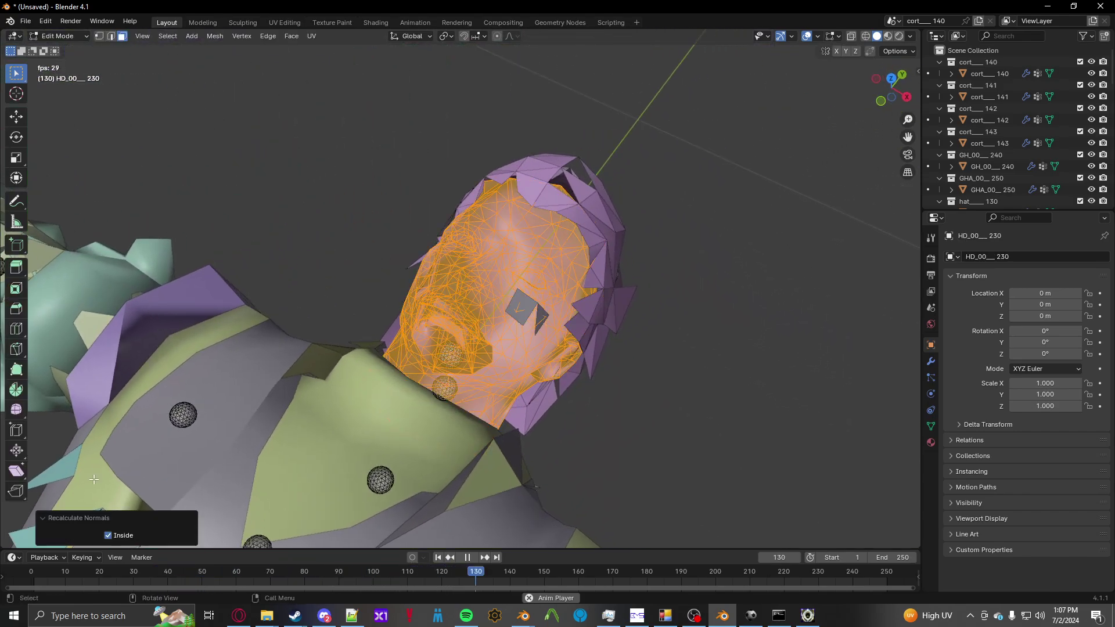
{"action": "left_click", "coordinate": [116, 534]}
{"action": "key", "text": "Tab"}
Recalculate the normals of the chest pocket flaps y_cloth_ 120 with Inside turned off, and return to Object Mode.
{"action": "middle_click_drag", "start_coordinate": [496, 340], "coordinate": [545, 364]}
{"action": "scroll", "coordinate": [546, 370], "scroll_direction": "down", "scroll_amount": 8}
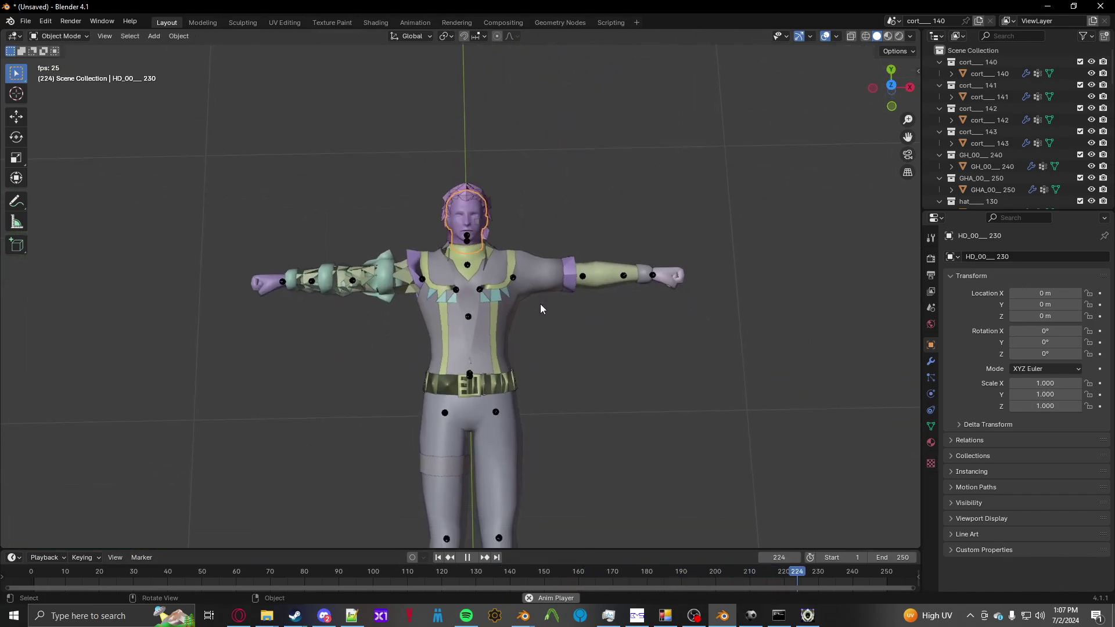
{"action": "scroll", "coordinate": [437, 324], "scroll_direction": "up", "scroll_amount": 4}
{"action": "left_click", "coordinate": [434, 315]}
{"action": "key", "text": "Tab"}
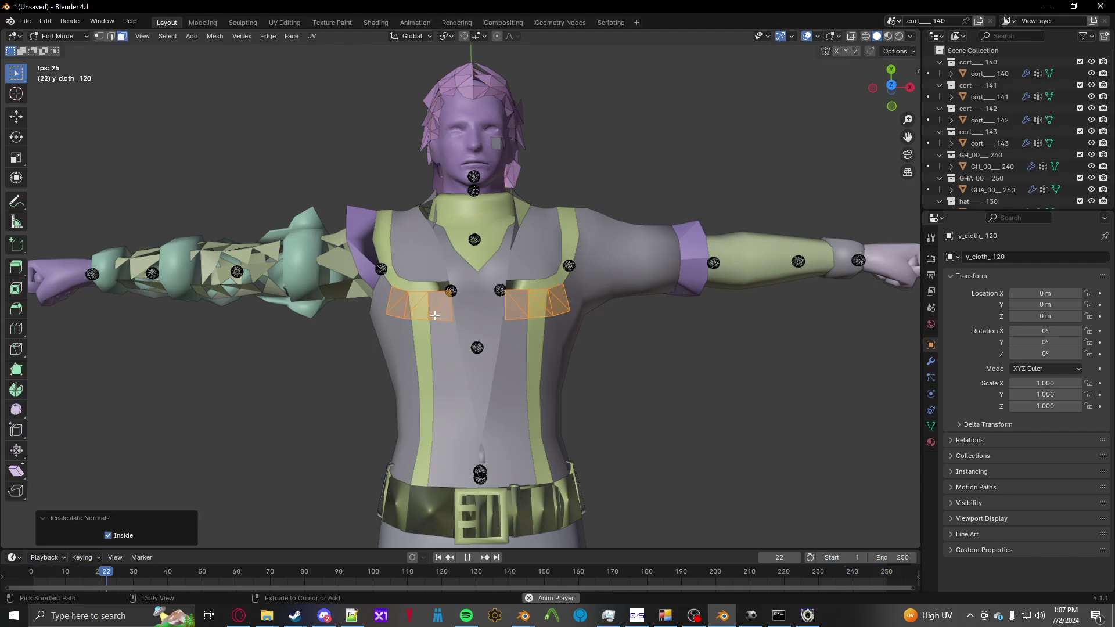
{"action": "left_click", "coordinate": [116, 537]}
{"action": "key", "text": "Tab"}
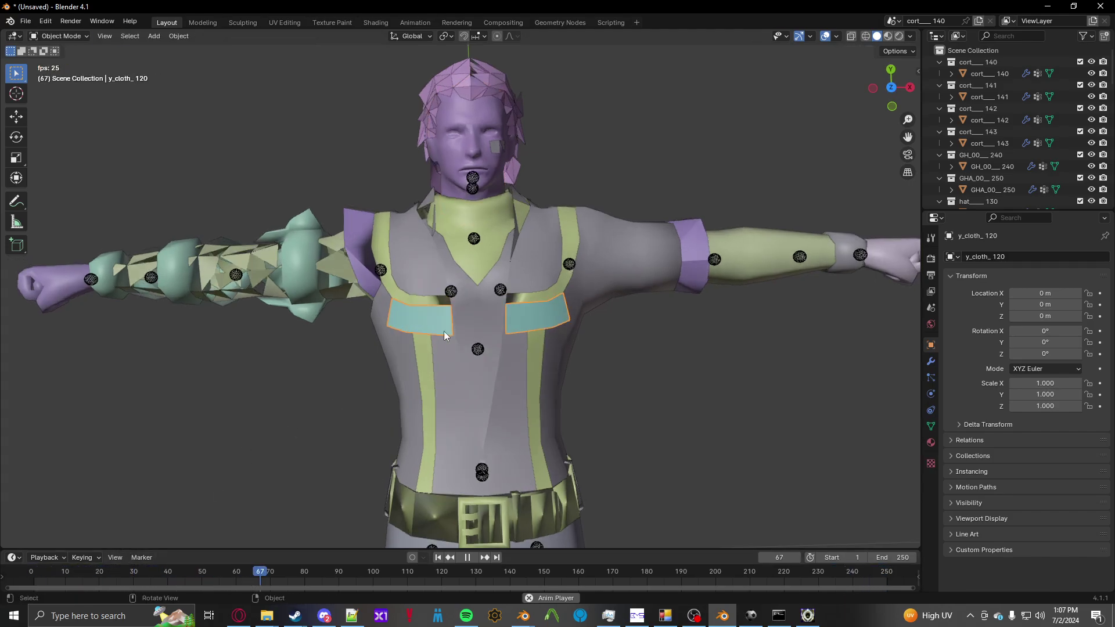
Recalculate the normals of the collar mesh hat____ 130, and return to Object Mode.
{"action": "scroll", "coordinate": [484, 340], "scroll_direction": "up", "scroll_amount": 3}
{"action": "left_click", "coordinate": [483, 335]}
{"action": "middle_click_drag", "start_coordinate": [483, 336], "coordinate": [465, 360]}
{"action": "key", "text": "Tab"}
{"action": "key", "text": "ctrl+shift+n"}
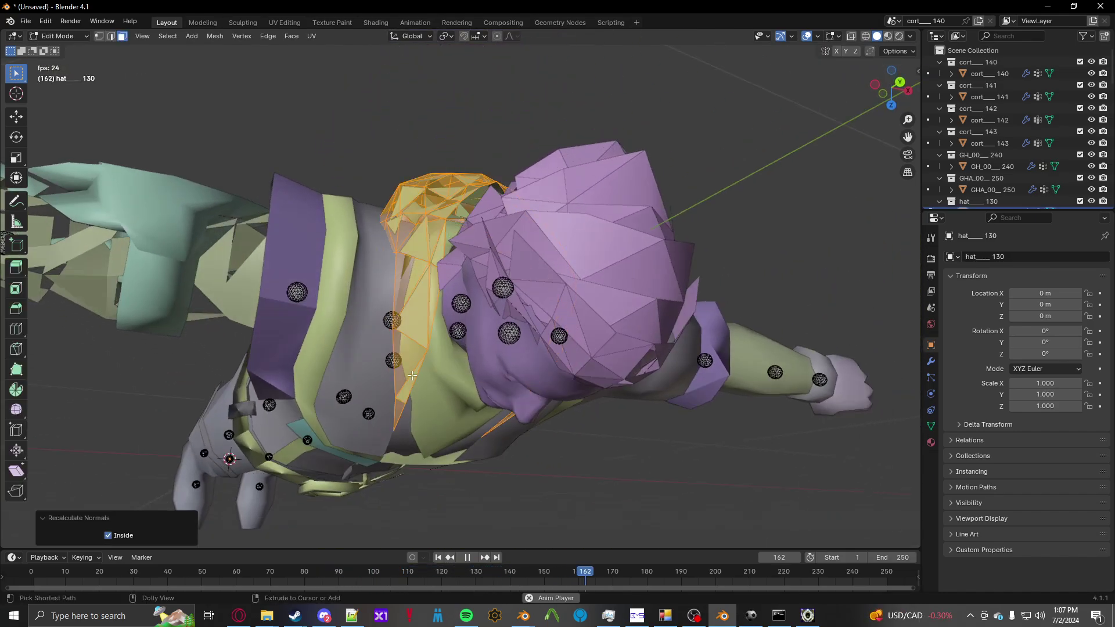
{"action": "key", "text": "Tab"}
Recalculate the normals of the collar mesh hat____ 131, reset its normal vectors, and return to Object Mode.
{"action": "middle_click_drag", "start_coordinate": [160, 492], "coordinate": [438, 284]}
{"action": "key", "text": "Tab"}
{"action": "key", "text": "ctrl+shift+n"}
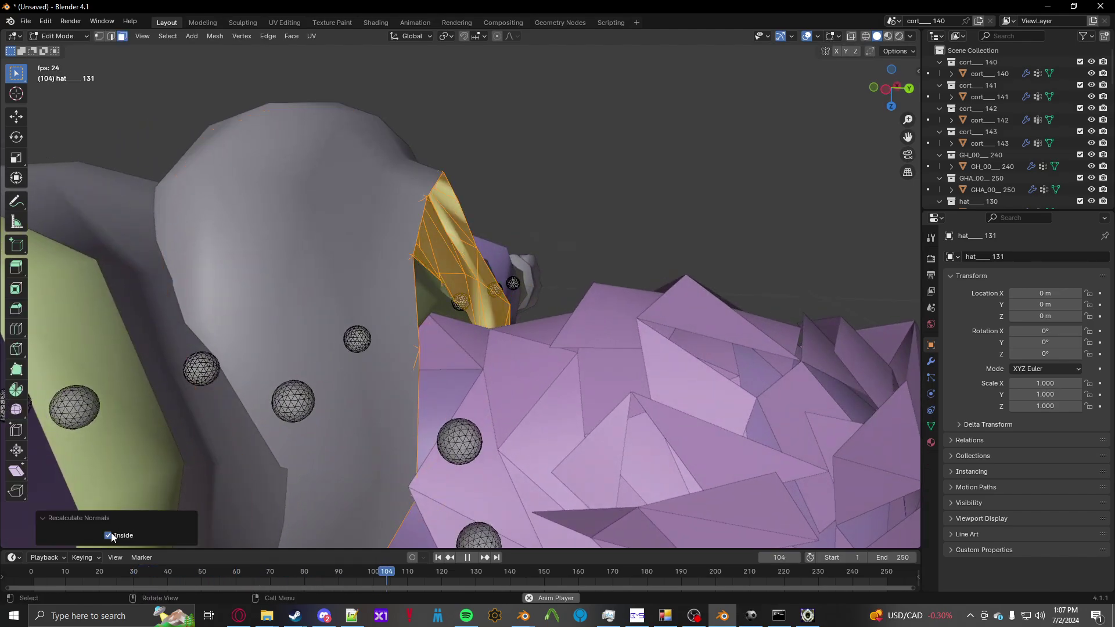
{"action": "key", "text": "alt+n"}
{"action": "left_click", "coordinate": [473, 363]}
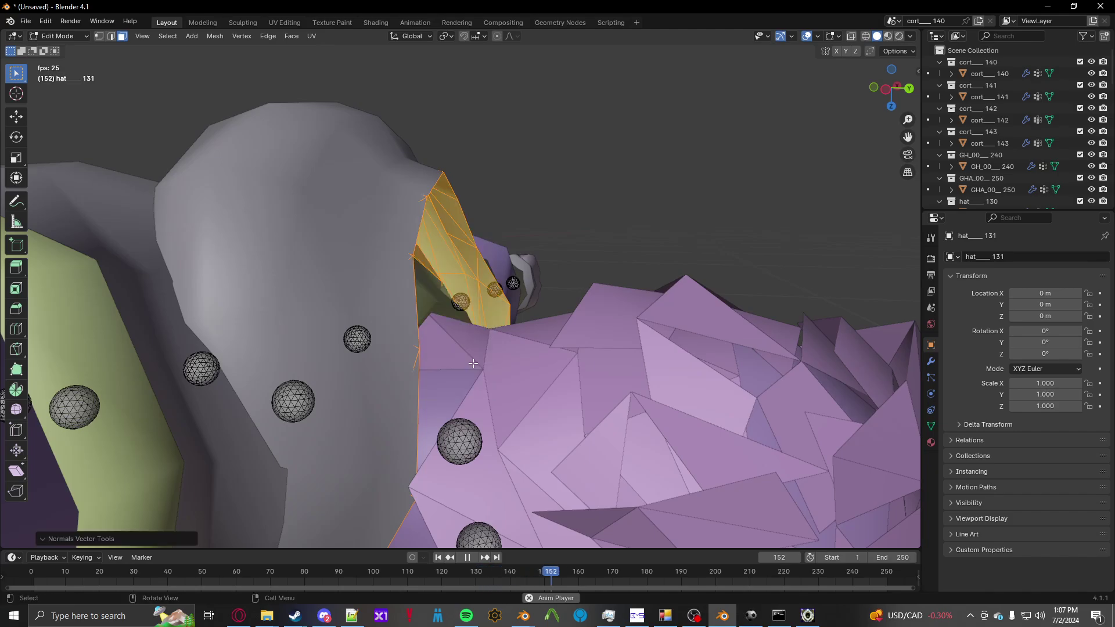
{"action": "key", "text": "Tab"}
Recalculate the normals of the hair mesh z_00___ 110 with Inside turned off, and return to Object Mode.
{"action": "middle_click_drag", "start_coordinate": [472, 363], "coordinate": [478, 275]}
{"action": "left_click", "coordinate": [382, 225]}
{"action": "key", "text": "Tab"}
{"action": "scroll", "coordinate": [477, 275], "scroll_direction": "up", "scroll_amount": 5}
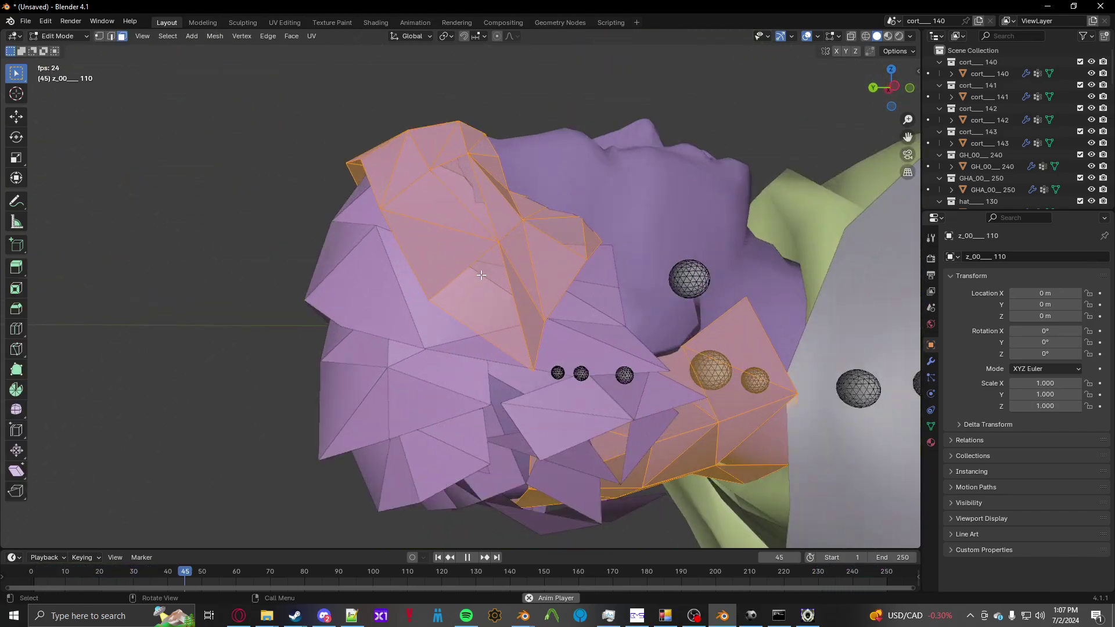
{"action": "key", "text": "Tab"}
{"action": "key", "text": "Tab"}
{"action": "key", "text": "ctrl+shift+n"}
{"action": "left_click", "coordinate": [119, 534]}
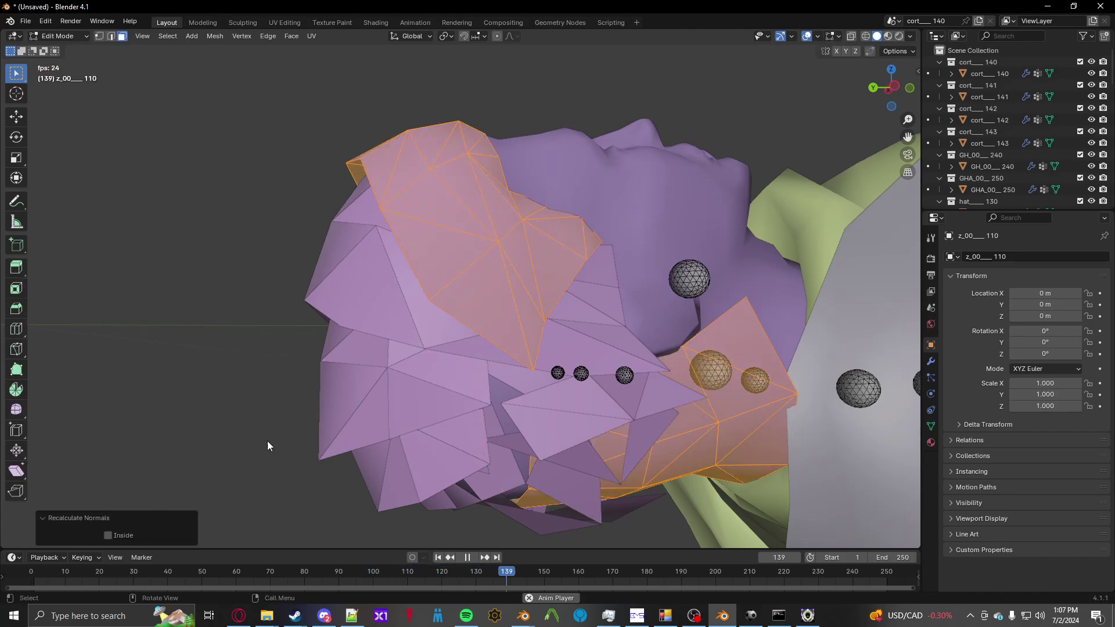
{"action": "key", "text": "Tab"}
Reset the normal vectors of the outer hair mesh z_11___ 00, and return to Object Mode.
{"action": "middle_click_drag", "start_coordinate": [497, 315], "coordinate": [482, 287]}
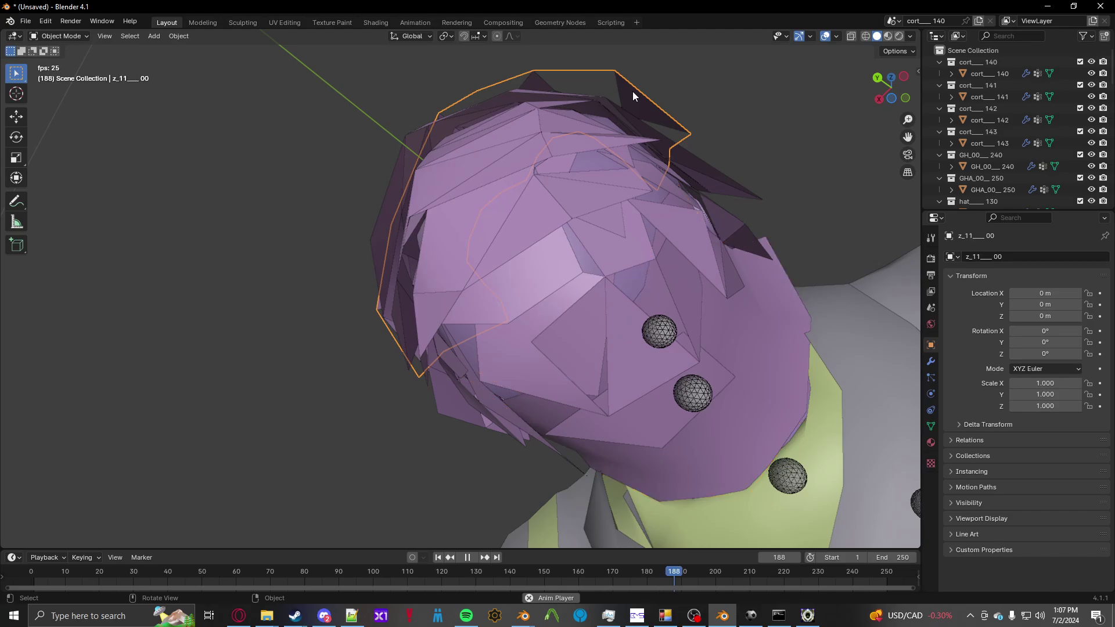
{"action": "key", "text": "Tab"}
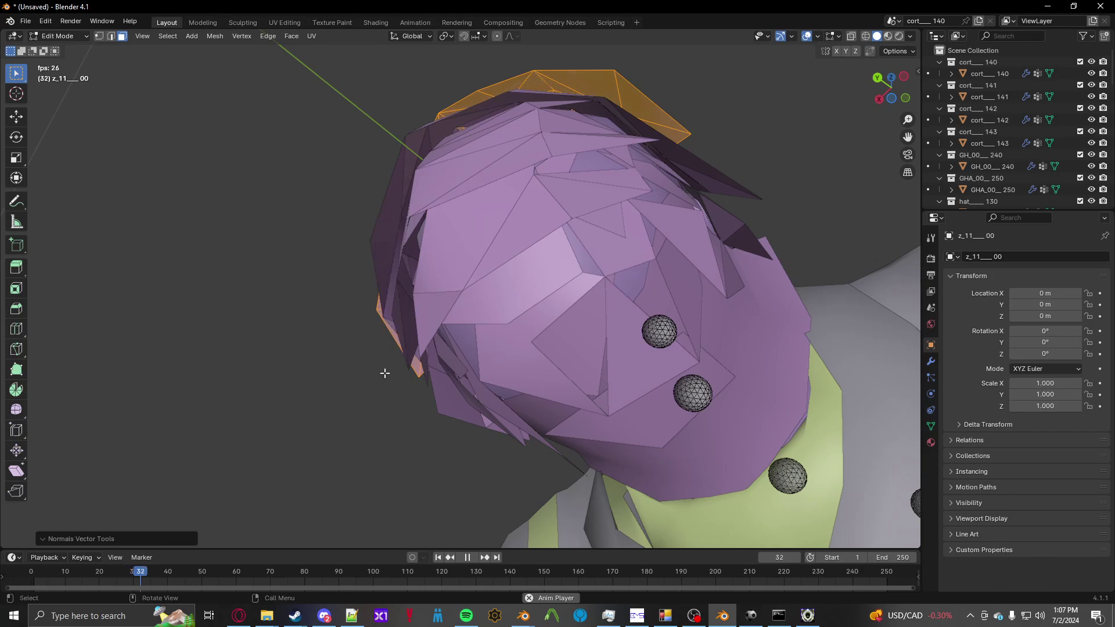
{"action": "key", "text": "Tab"}
Recalculate the normals of the arm mesh GHA_00__ 250 with Inside turned off, and return to Object Mode.
{"action": "mouse_move", "coordinate": [406, 353]}
{"action": "middle_mouse_down"}
{"action": "mouse_move", "coordinate": [360, 447]}
{"action": "mouse_move", "coordinate": [450, 391]}
{"action": "mouse_move", "coordinate": [336, 450]}
{"action": "mouse_move", "coordinate": [364, 421]}
{"action": "mouse_move", "coordinate": [405, 449]}
{"action": "mouse_move", "coordinate": [439, 312]}
{"action": "mouse_move", "coordinate": [424, 310]}
{"action": "middle_mouse_up"}
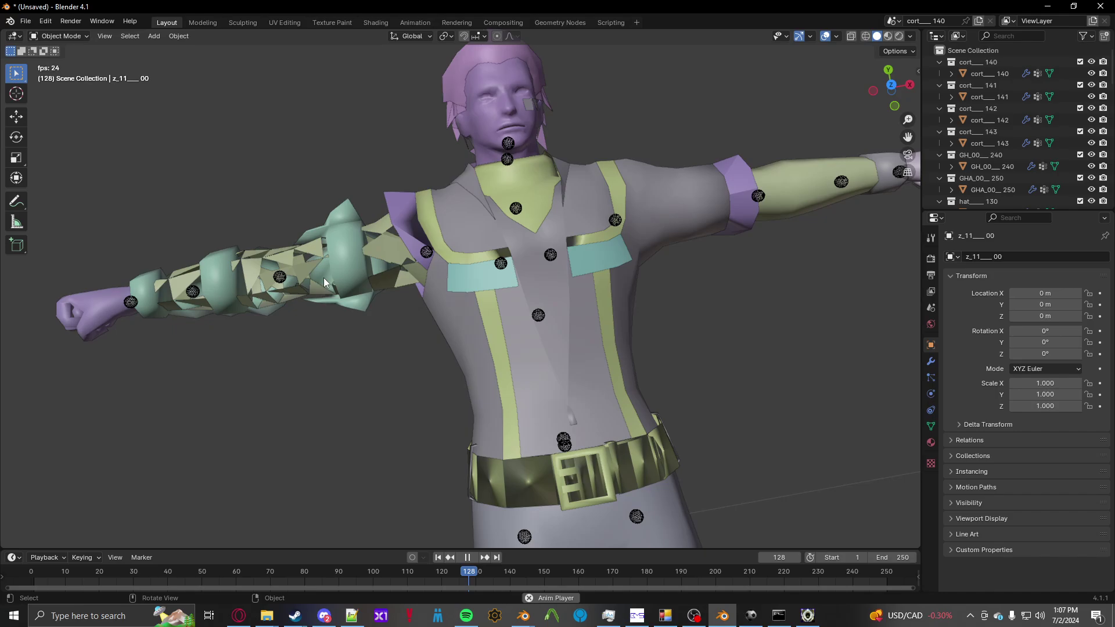
{"action": "left_click", "coordinate": [305, 272]}
{"action": "key", "text": "Tab"}
{"action": "key", "text": "ctrl+shift+n"}
{"action": "left_click", "coordinate": [108, 535]}
{"action": "key", "text": "Tab"}
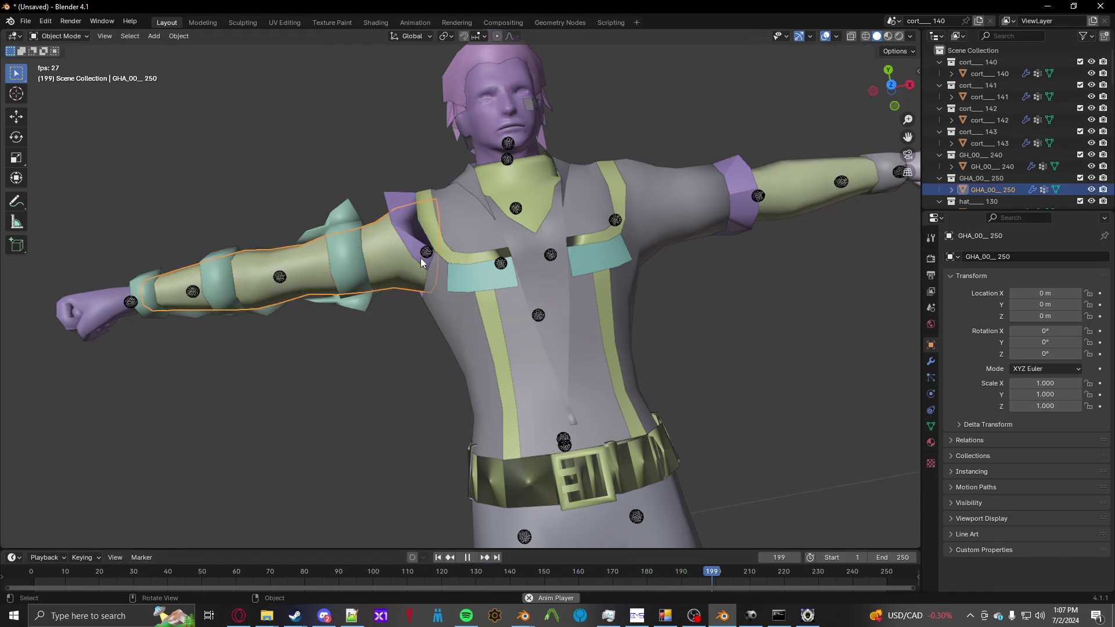
Select the vest mesh cort___ 140 and switch to the Shading workspace with the character framed in the viewport.
{"action": "scroll", "coordinate": [420, 257], "scroll_direction": "down", "scroll_amount": 5}
{"action": "middle_click_drag", "start_coordinate": [441, 278], "coordinate": [516, 346]}
{"action": "scroll", "coordinate": [480, 319], "scroll_direction": "up", "scroll_amount": 3}
{"action": "left_click", "coordinate": [517, 348]}
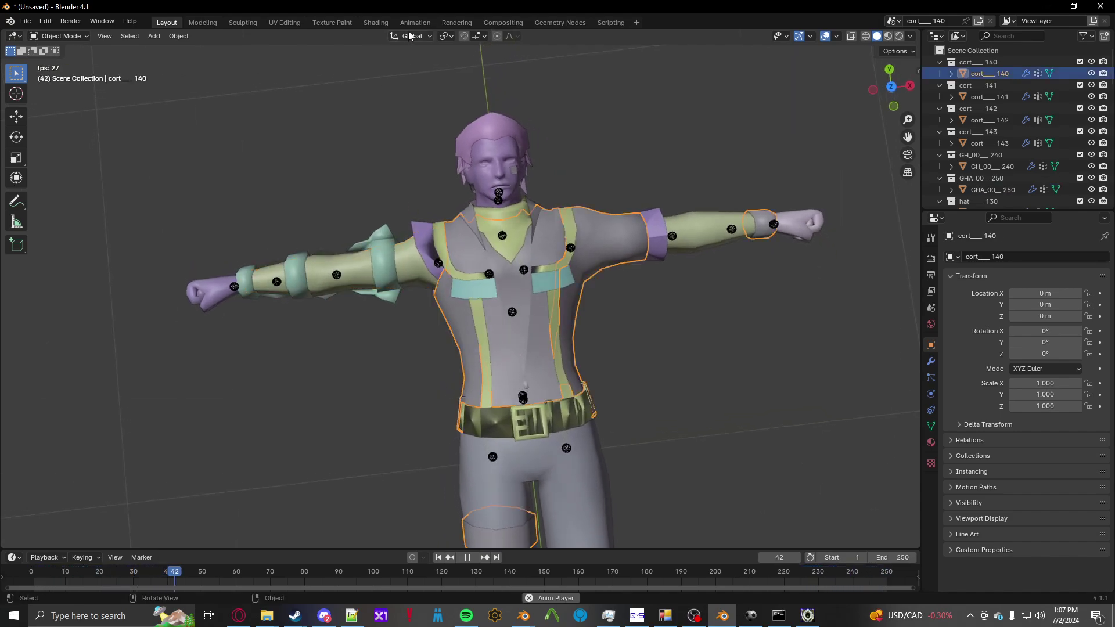
{"action": "left_click", "coordinate": [376, 22]}
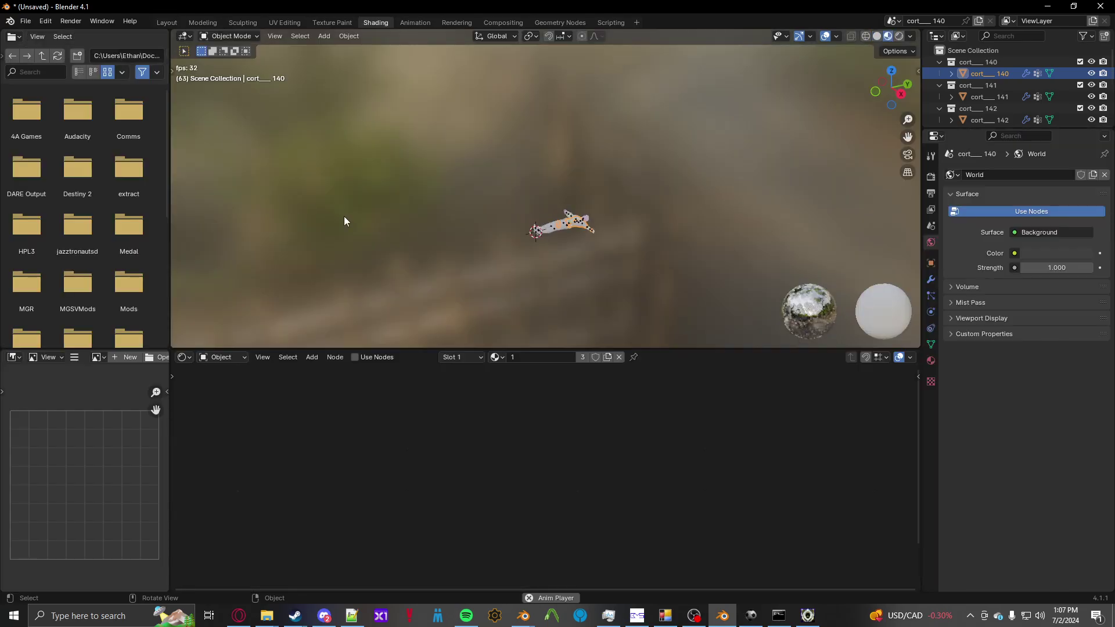
{"action": "scroll", "coordinate": [511, 151], "scroll_direction": "up", "scroll_amount": 4}
{"action": "middle_click_drag", "start_coordinate": [535, 152], "coordinate": [709, 211]}
{"action": "scroll", "coordinate": [600, 188], "scroll_direction": "up", "scroll_amount": 2}
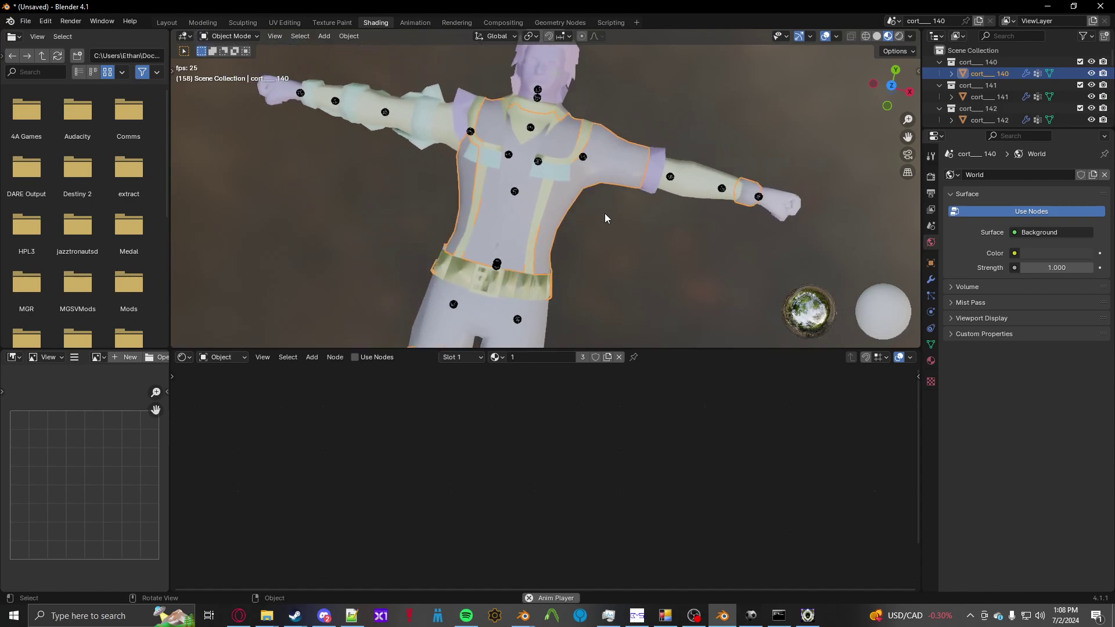
{"action": "scroll", "coordinate": [604, 214], "scroll_direction": "up", "scroll_amount": 3}
Enable nodes on the vest's material, add pl0001.png from the ExtractedTextures folder, and connect its color to the Base Color.
{"action": "left_click", "coordinate": [931, 361]}
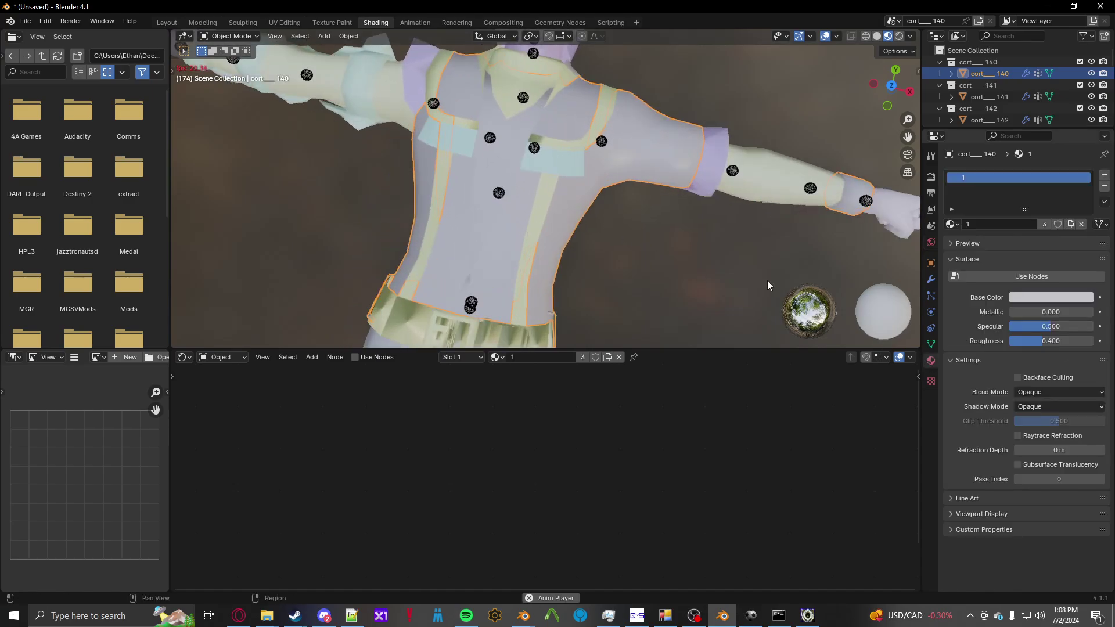
{"action": "left_click", "coordinate": [360, 357]}
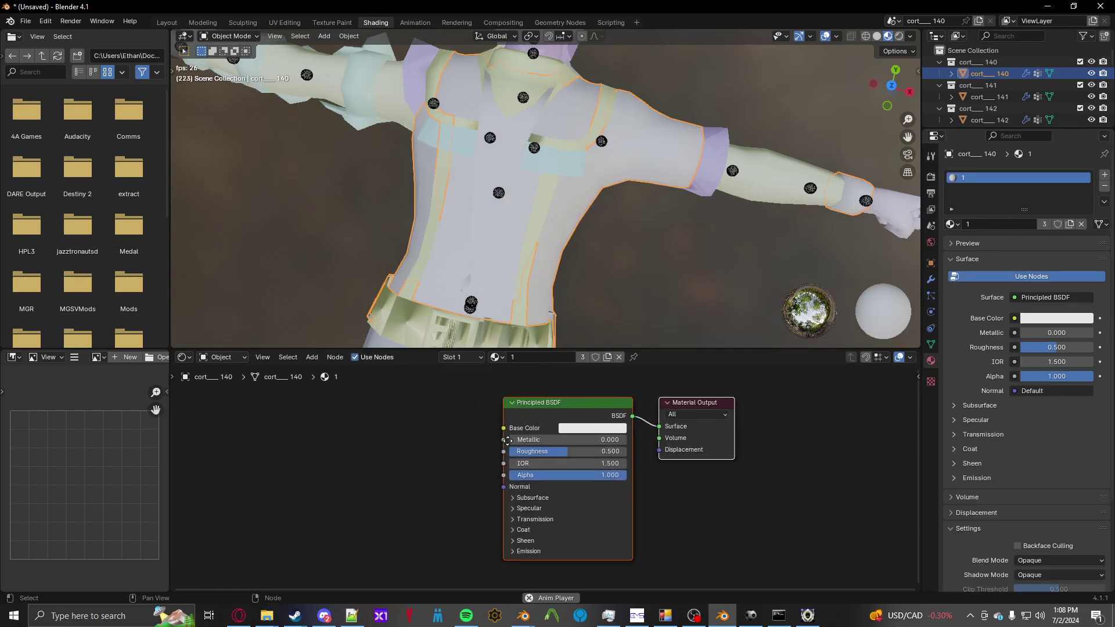
{"action": "key", "text": "alt+Tab"}
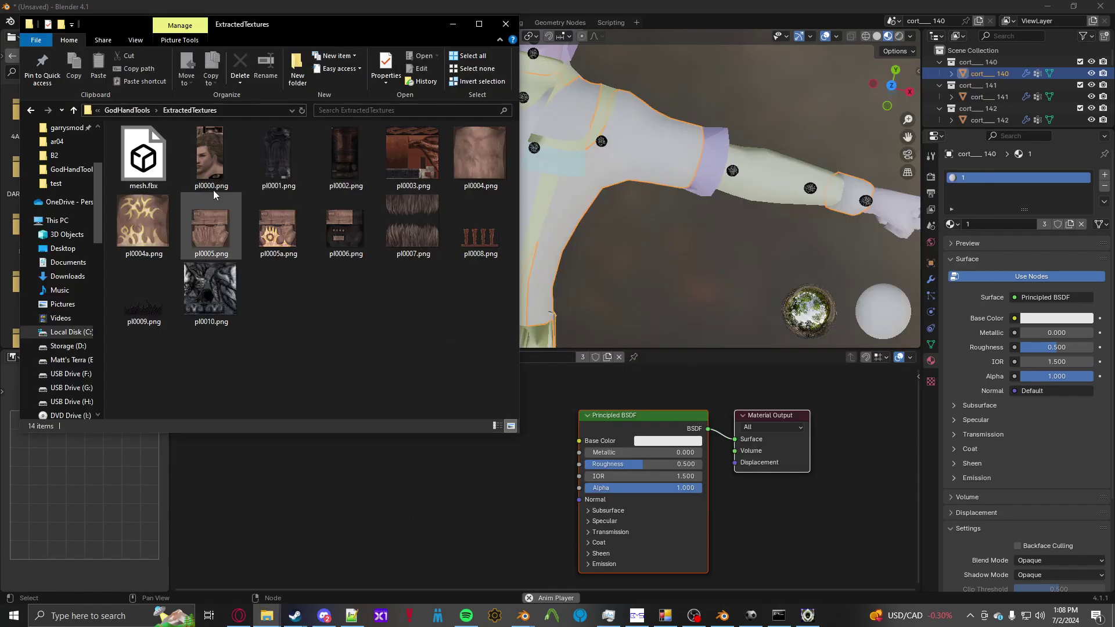
{"action": "left_click_drag", "start_coordinate": [273, 163], "coordinate": [417, 489]}
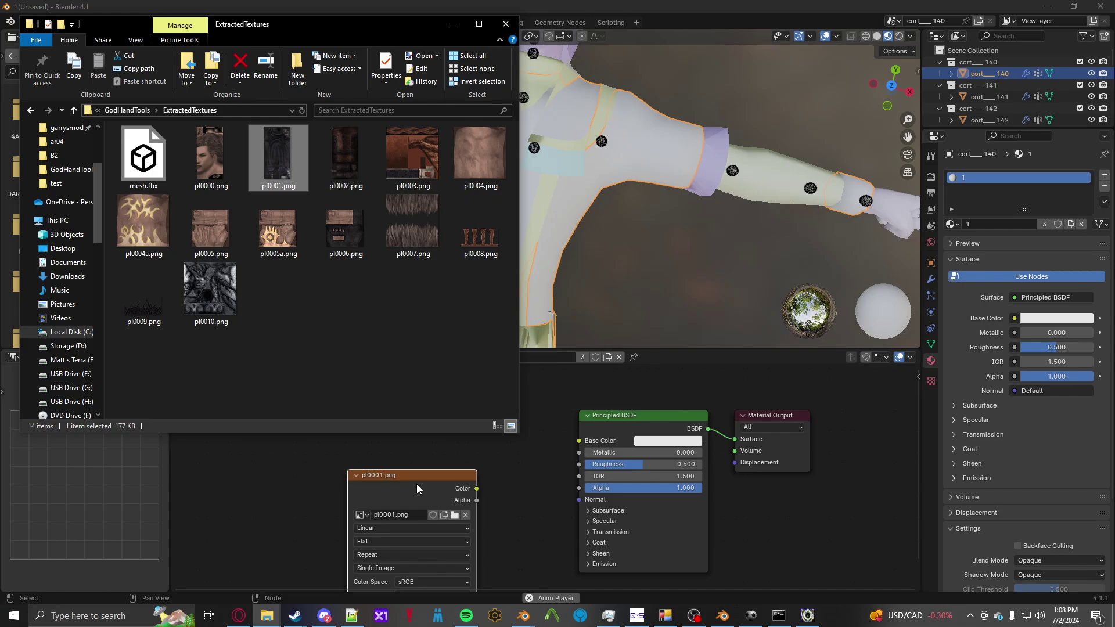
{"action": "left_click", "coordinate": [479, 490]}
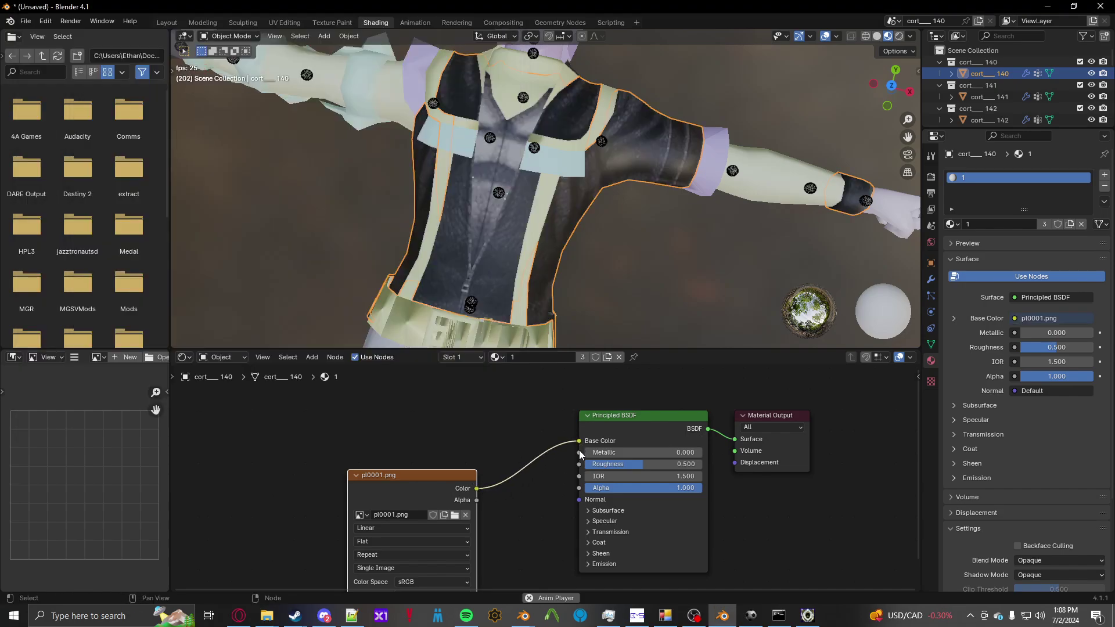
Set the vest material's specular IOR Level to 0, Roughness to 0 and Alpha to 0.5.
{"action": "left_click", "coordinate": [588, 522]}
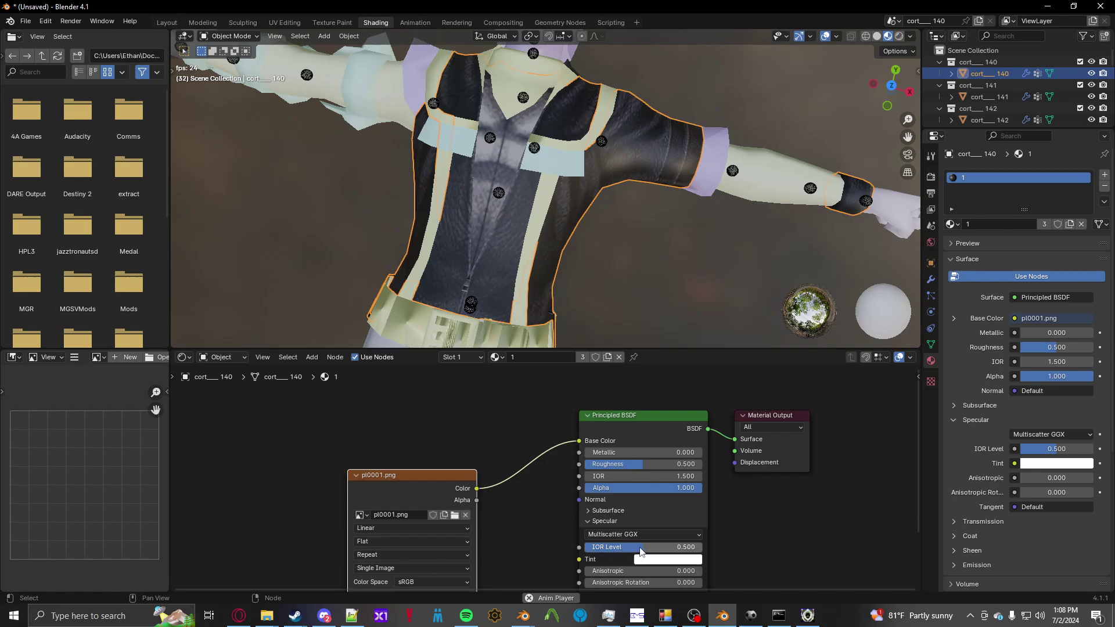
{"action": "left_click_drag", "start_coordinate": [637, 550], "coordinate": [602, 551]}
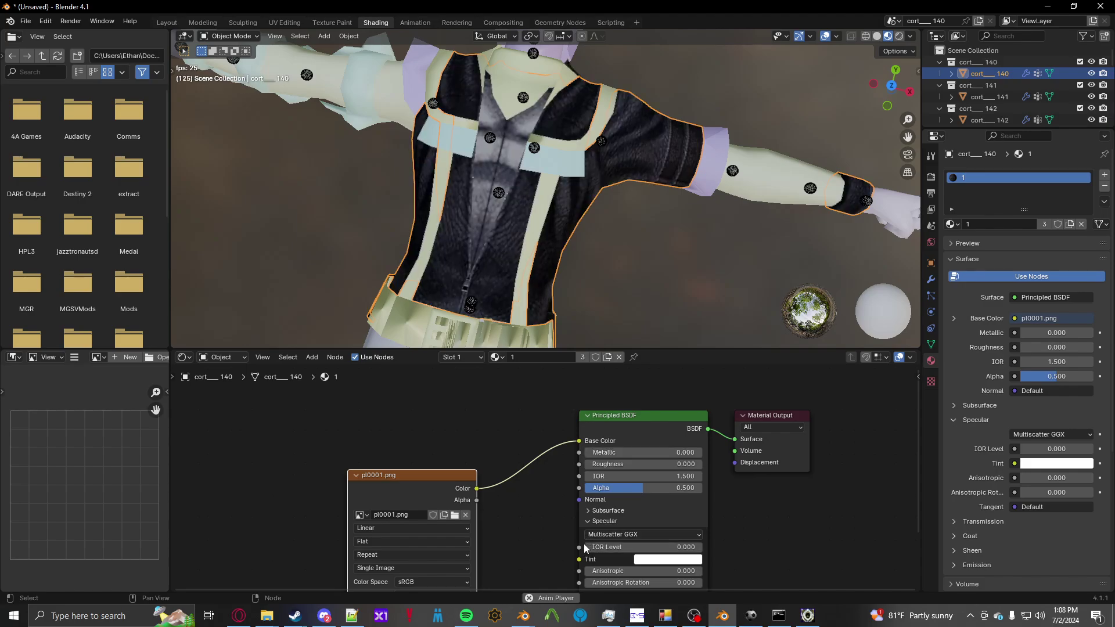
{"action": "left_click", "coordinate": [587, 522]}
Return to the Layout workspace and examine the textured vest and the cort___ 140_skeleton armature from several angles.
{"action": "mouse_move", "coordinate": [567, 234]}
{"action": "middle_mouse_down"}
{"action": "mouse_move", "coordinate": [606, 278]}
{"action": "mouse_move", "coordinate": [576, 331]}
{"action": "mouse_move", "coordinate": [569, 155]}
{"action": "mouse_move", "coordinate": [514, 62]}
{"action": "mouse_move", "coordinate": [428, 232]}
{"action": "mouse_move", "coordinate": [417, 221]}
{"action": "mouse_move", "coordinate": [577, 189]}
{"action": "mouse_move", "coordinate": [573, 227]}
{"action": "middle_mouse_up"}
{"action": "scroll", "coordinate": [572, 231], "scroll_direction": "down", "scroll_amount": 5}
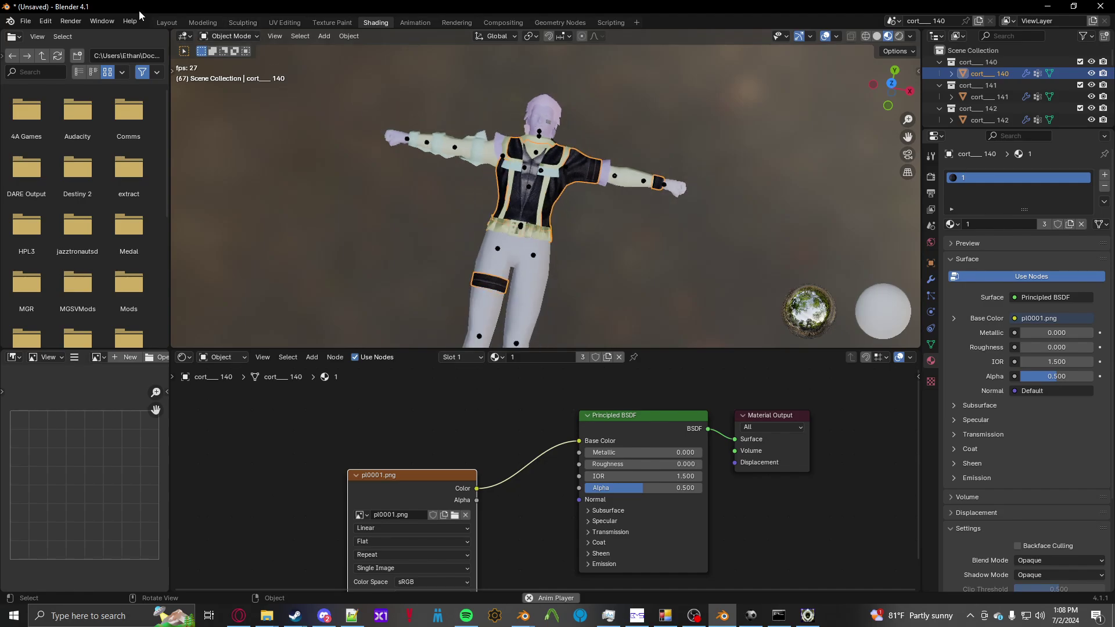
{"action": "left_click", "coordinate": [166, 22]}
{"action": "scroll", "coordinate": [489, 343], "scroll_direction": "up", "scroll_amount": 6}
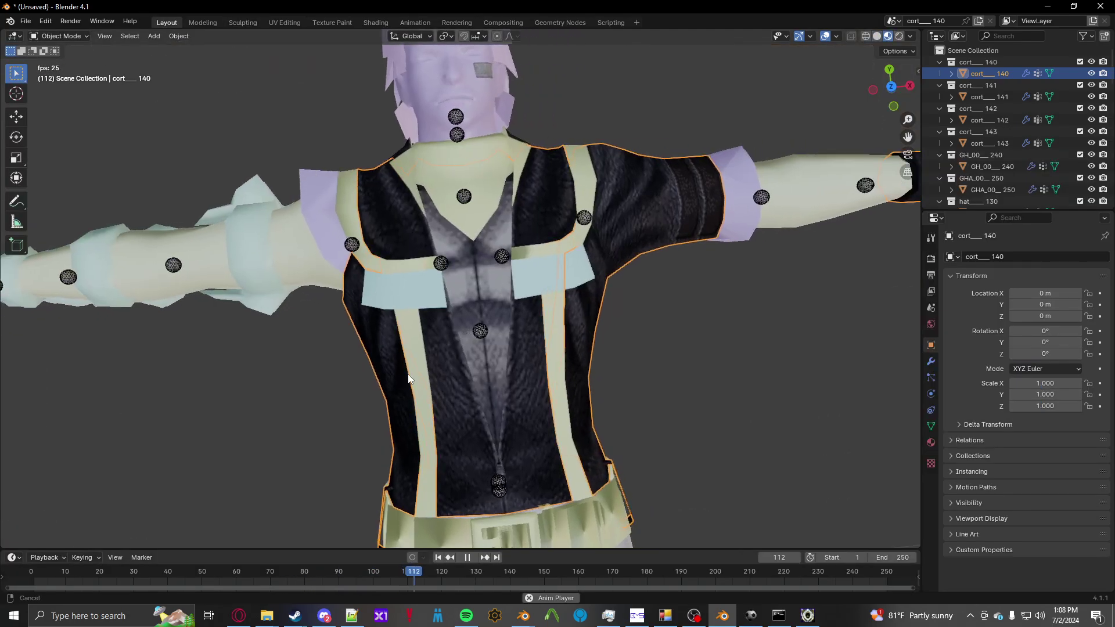
{"action": "scroll", "coordinate": [408, 379], "scroll_direction": "up", "scroll_amount": 2}
{"action": "middle_click_drag", "start_coordinate": [361, 309], "coordinate": [359, 306]}
{"action": "scroll", "coordinate": [359, 306], "scroll_direction": "up", "scroll_amount": 1}
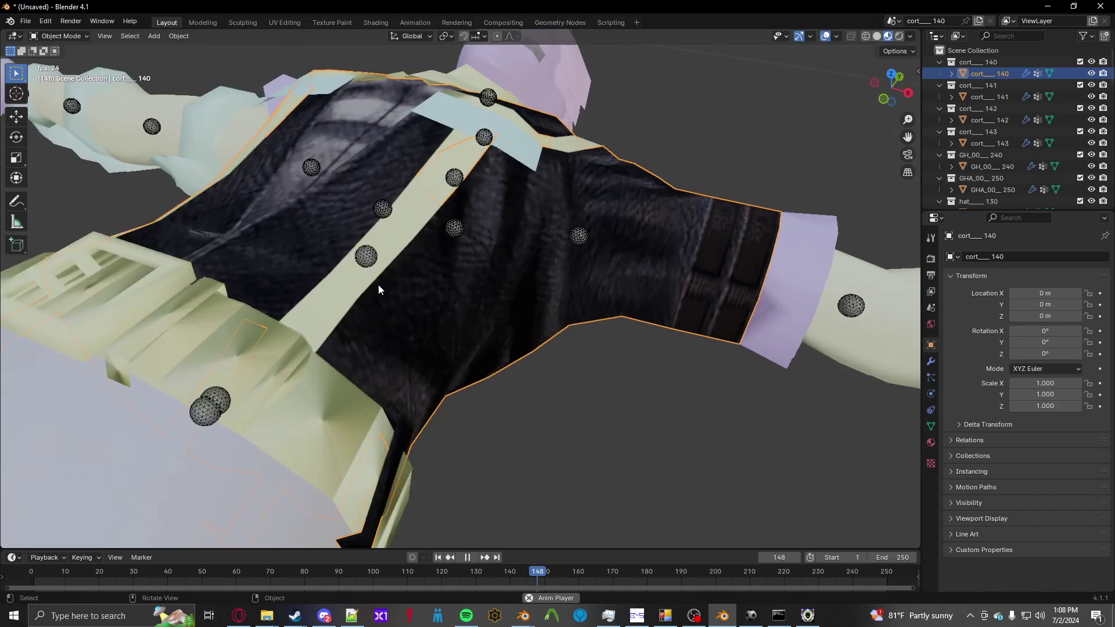
{"action": "left_click", "coordinate": [374, 251]}
{"action": "scroll", "coordinate": [374, 252], "scroll_direction": "down", "scroll_amount": 8}
{"action": "middle_click_drag", "start_coordinate": [472, 281], "coordinate": [524, 327]}
{"action": "scroll", "coordinate": [522, 327], "scroll_direction": "up", "scroll_amount": 1}
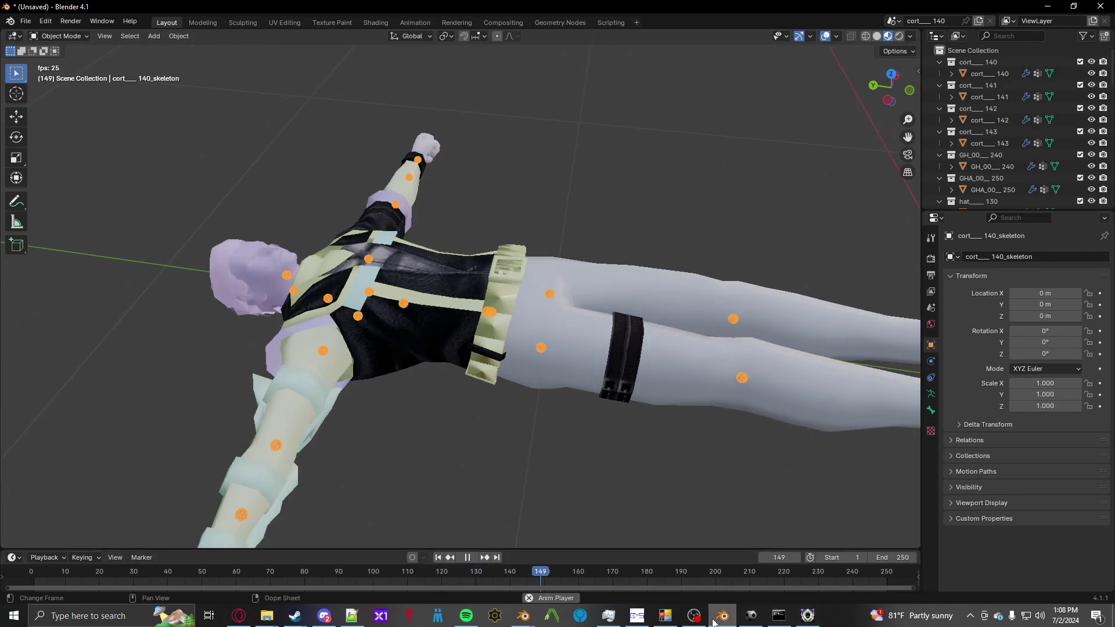
Switch to the File Explorer window showing the throw2 folder.
{"action": "key", "text": "alt+Tab"}
{"action": "key", "text": "Tab"}
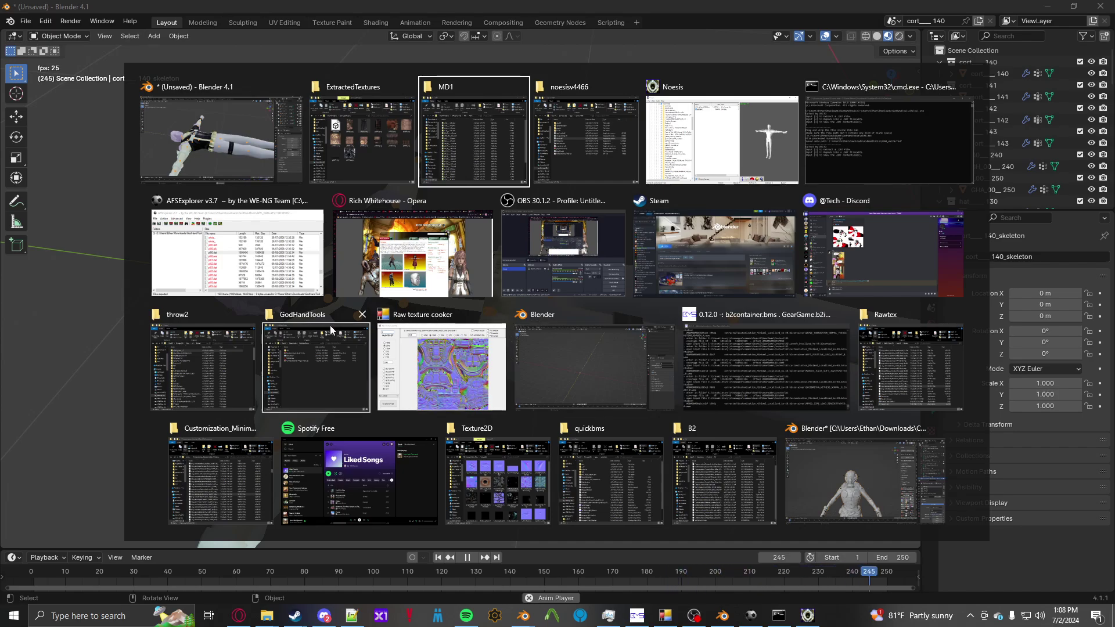
{"action": "left_click", "coordinate": [203, 363]}
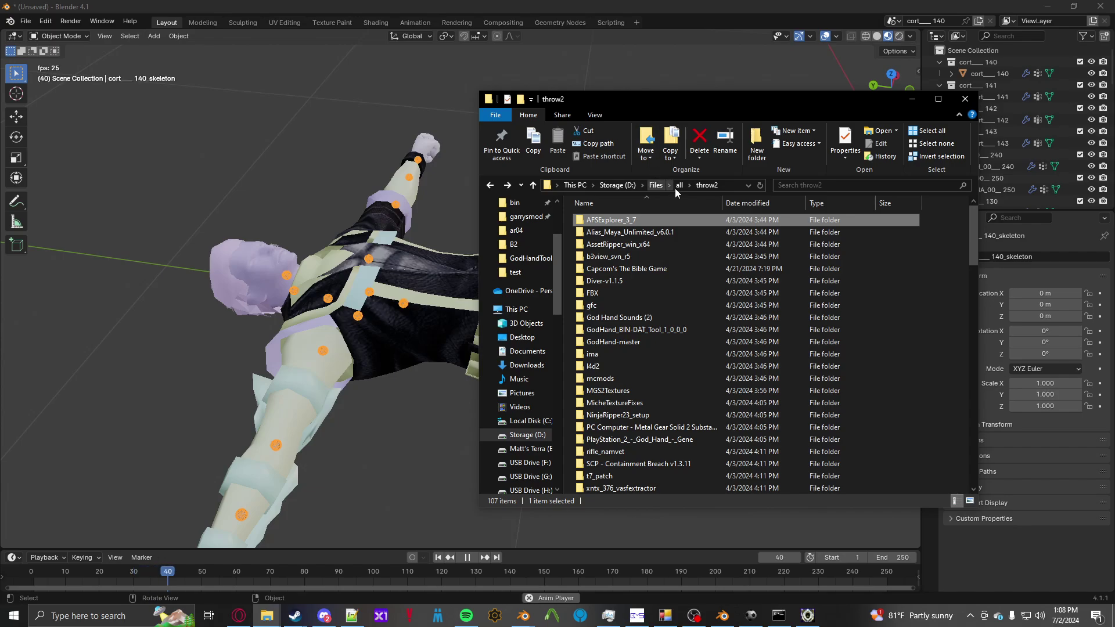
Open the DaTool folder inside the throw folder of the all directory.
{"action": "left_click", "coordinate": [679, 184]}
{"action": "scroll", "coordinate": [604, 358], "scroll_direction": "down", "scroll_amount": 1}
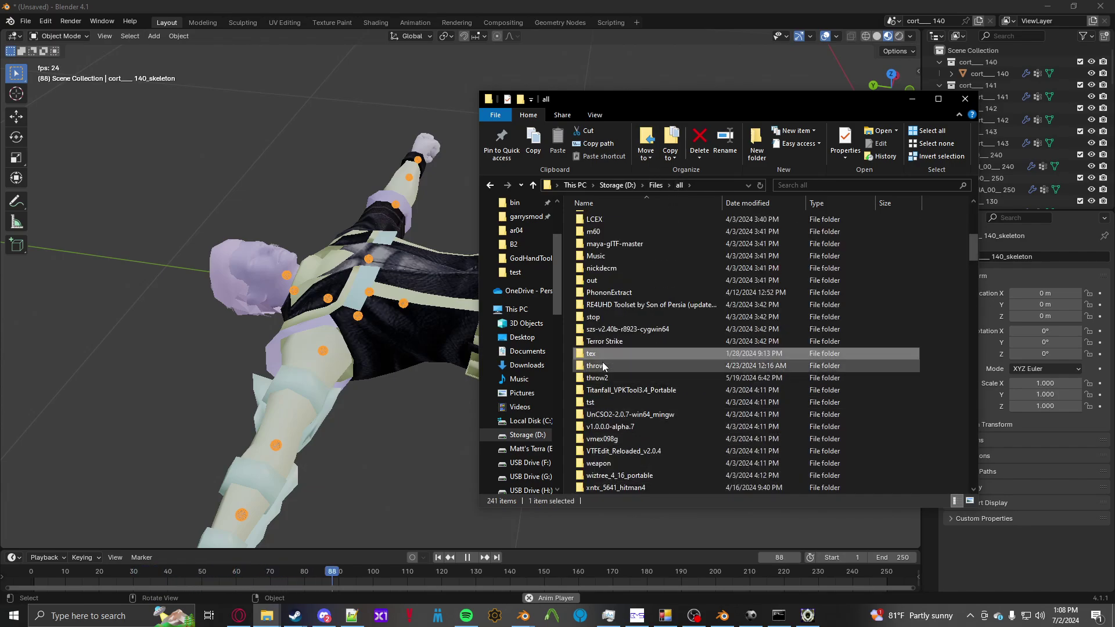
{"action": "double_click", "coordinate": [603, 366]}
{"action": "double_click", "coordinate": [601, 256]}
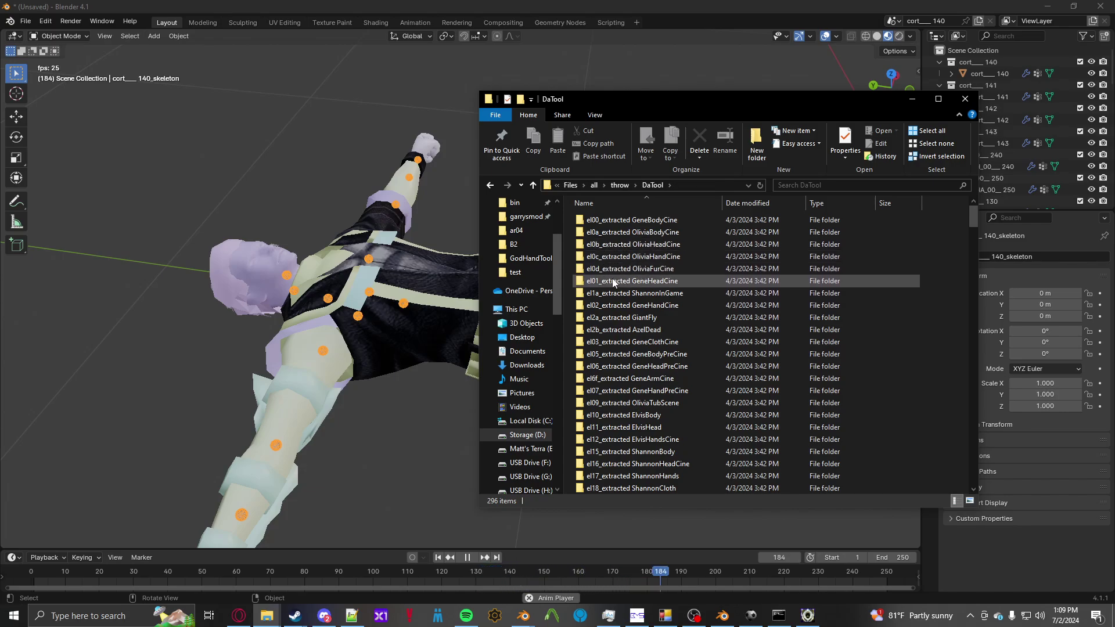
Look through the extracted character folders and check what el03_extracted GeneClothCine contains.
{"action": "scroll", "coordinate": [639, 235], "scroll_direction": "down", "scroll_amount": 12}
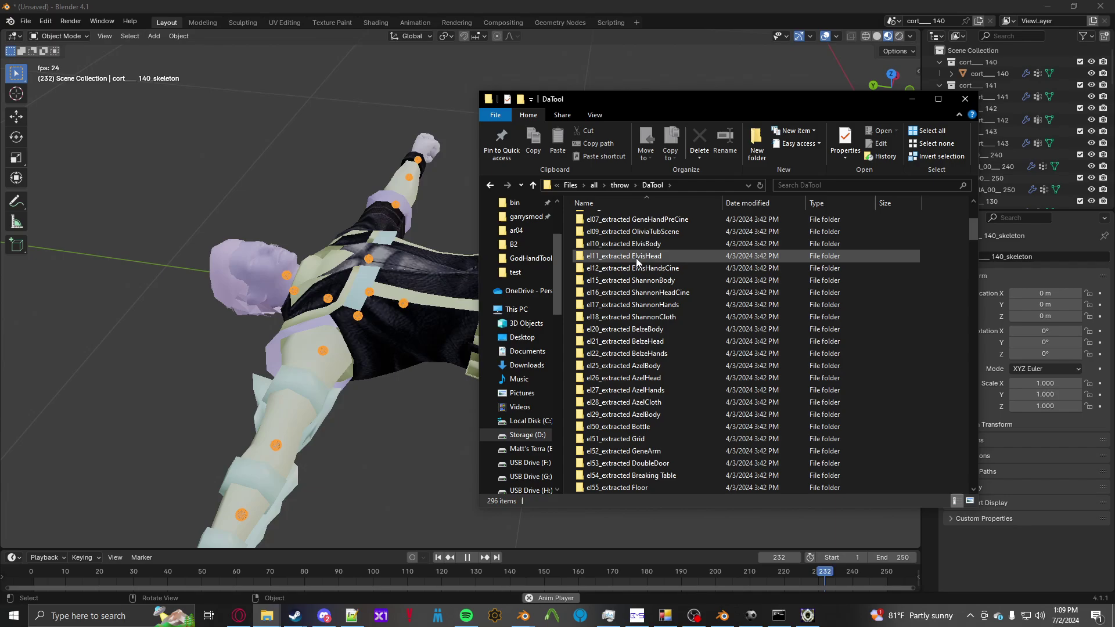
{"action": "scroll", "coordinate": [635, 266], "scroll_direction": "down", "scroll_amount": 15}
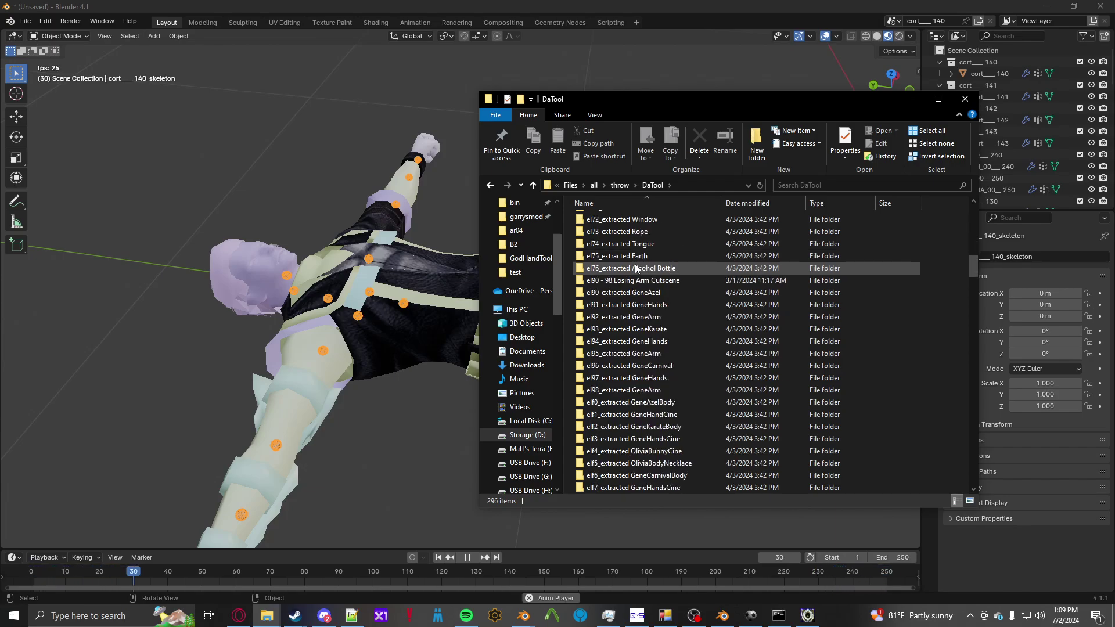
{"action": "scroll", "coordinate": [635, 266], "scroll_direction": "up", "scroll_amount": 20}
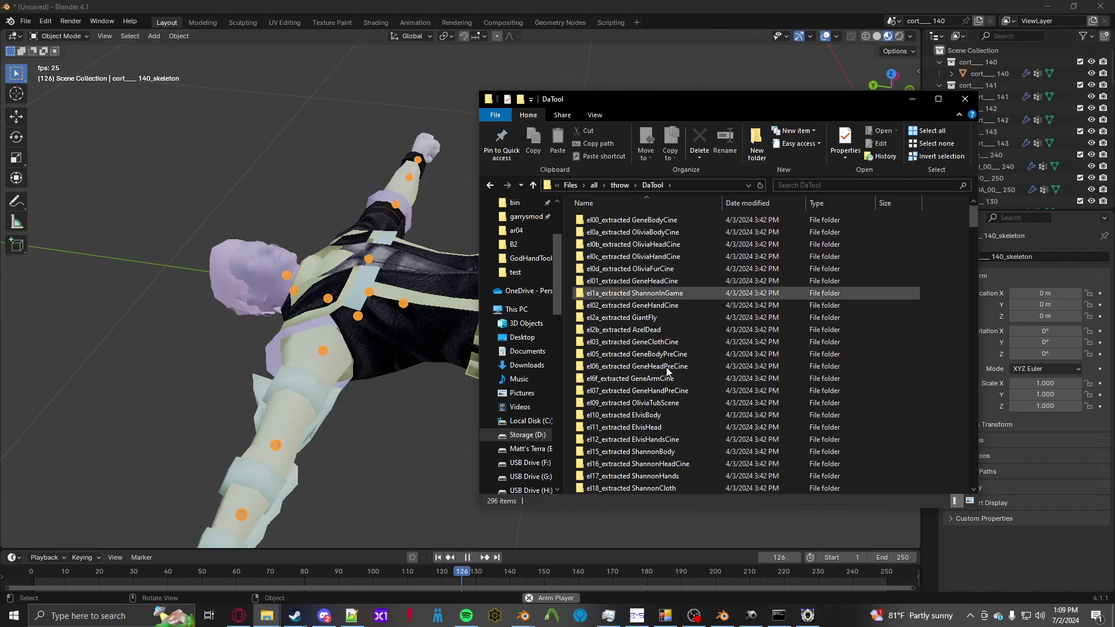
{"action": "double_click", "coordinate": [649, 343]}
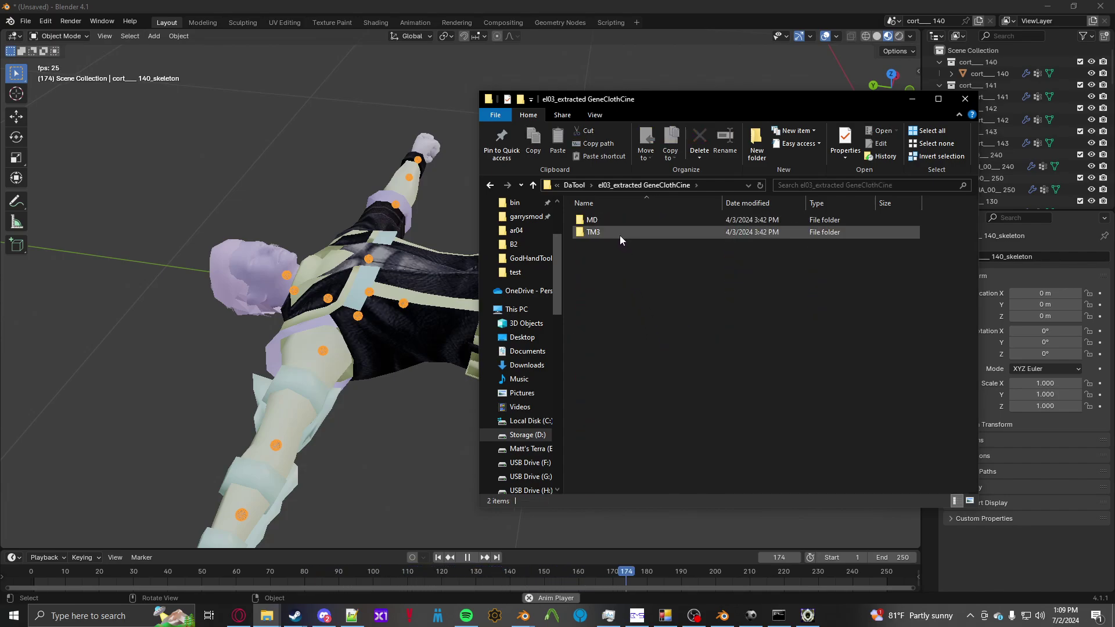
{"action": "key", "text": "alt+Left"}
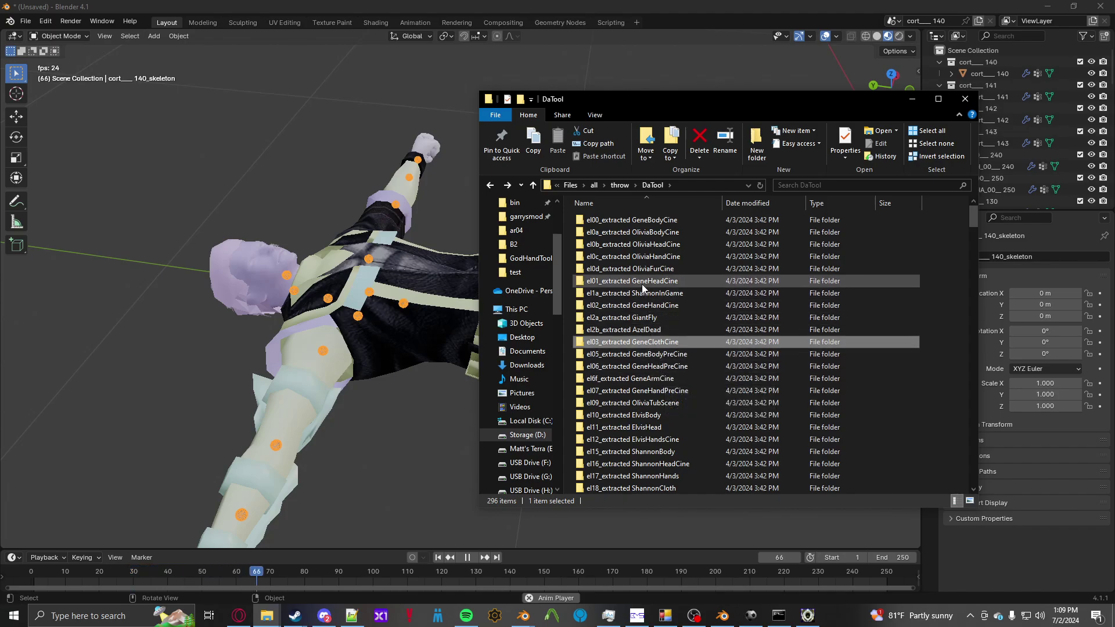
Switch to AFSExplorer and browse the archive's file list for the el-series .dat files.
{"action": "left_click", "coordinate": [405, 425]}
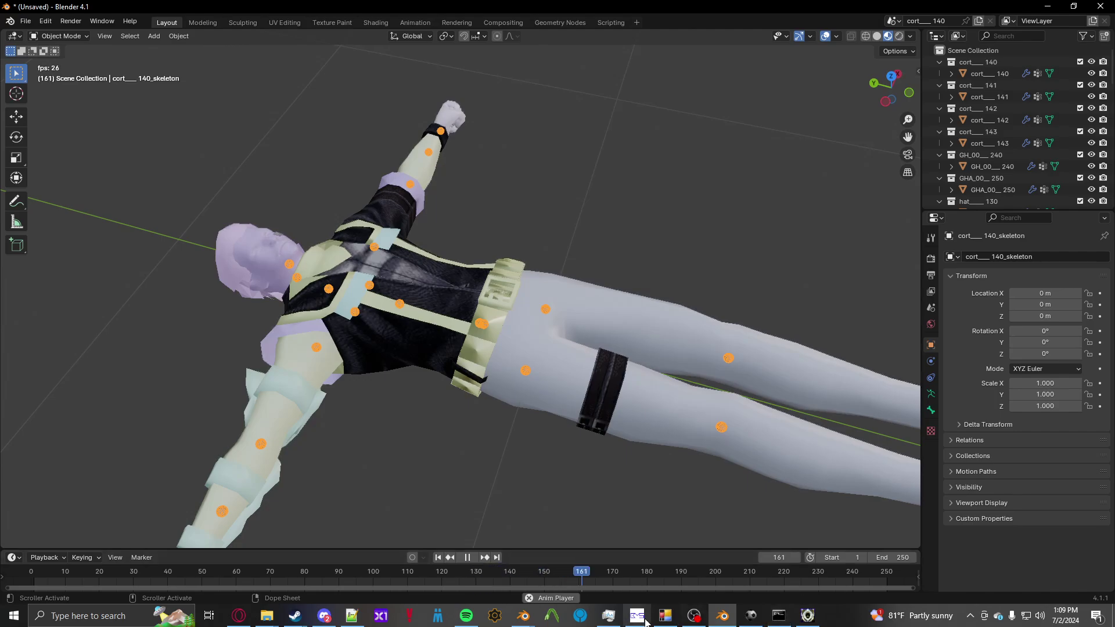
{"action": "left_click", "coordinate": [754, 620]}
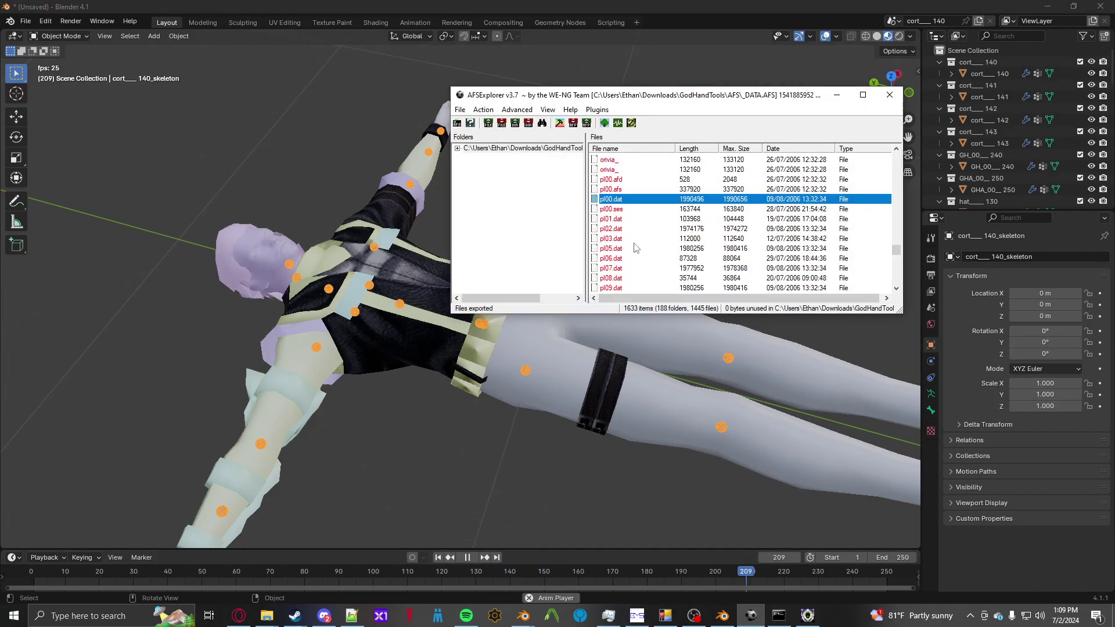
{"action": "scroll", "coordinate": [635, 248], "scroll_direction": "down", "scroll_amount": 20}
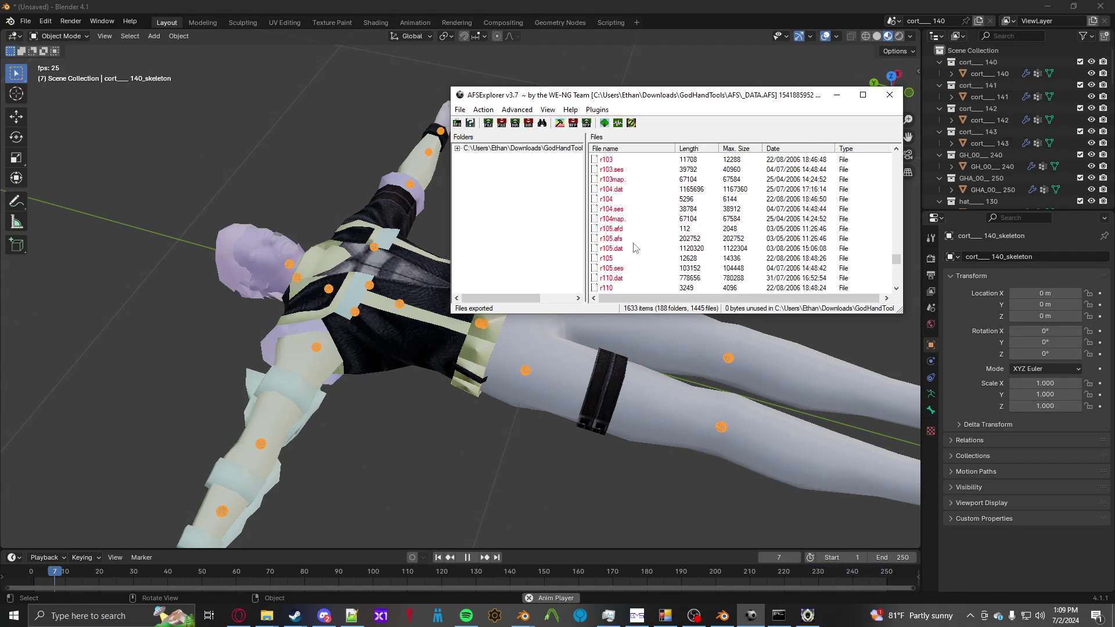
{"action": "scroll", "coordinate": [636, 248], "scroll_direction": "down", "scroll_amount": 20}
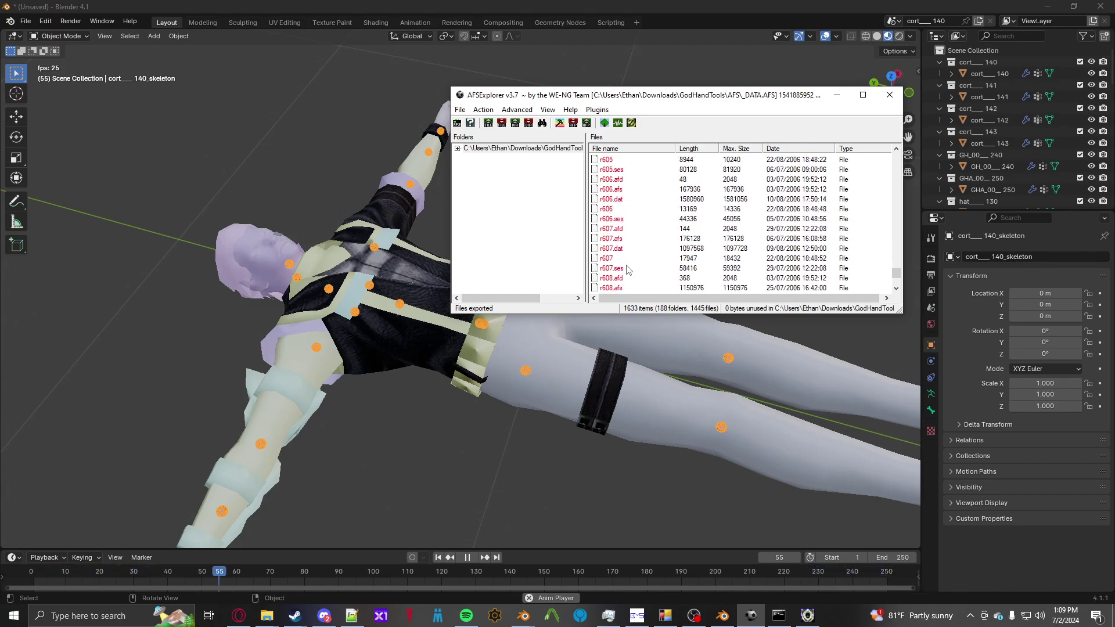
{"action": "key", "text": "alt+Tab"}
{"action": "left_click", "coordinate": [293, 139]}
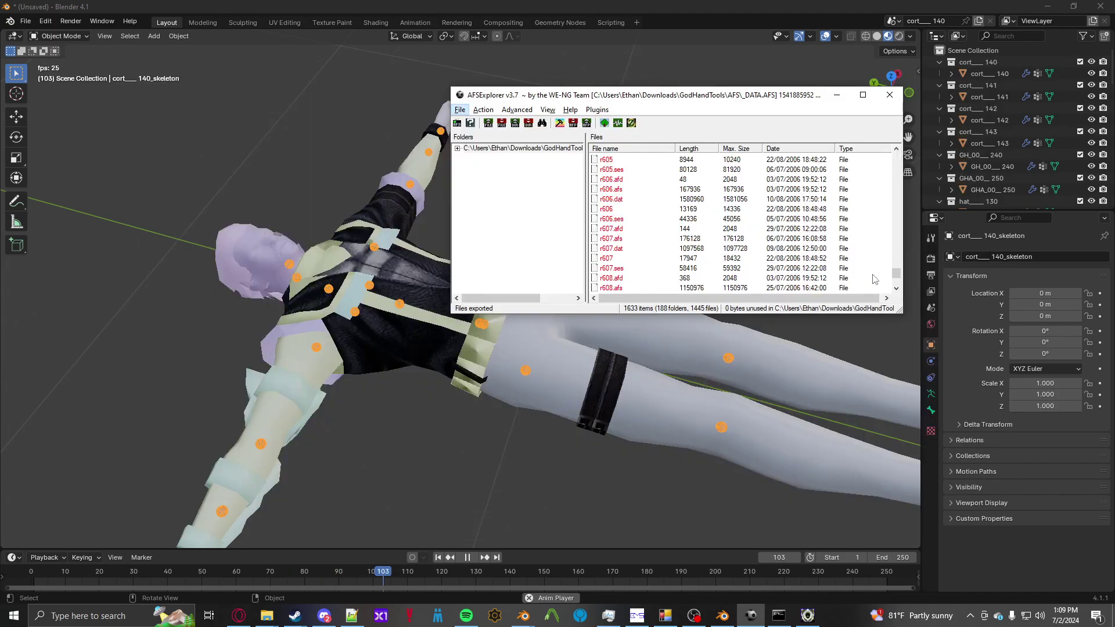
{"action": "left_click_drag", "start_coordinate": [899, 280], "coordinate": [886, 186]}
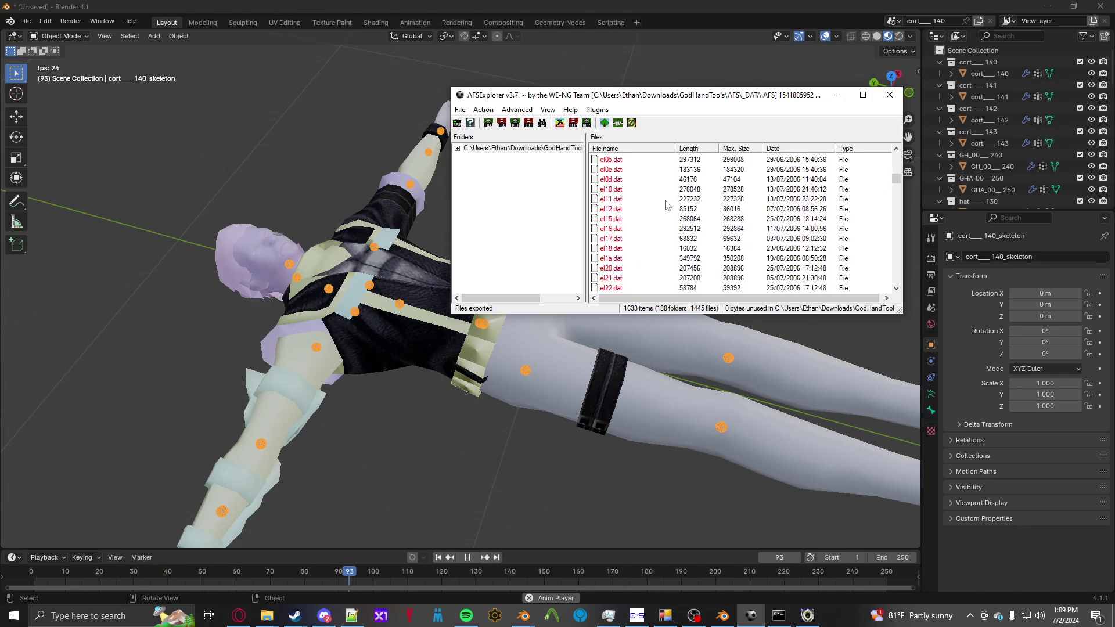
Export el03.dat from the archive into the GodHandTools folder under Downloads.
{"action": "left_click", "coordinate": [610, 190]}
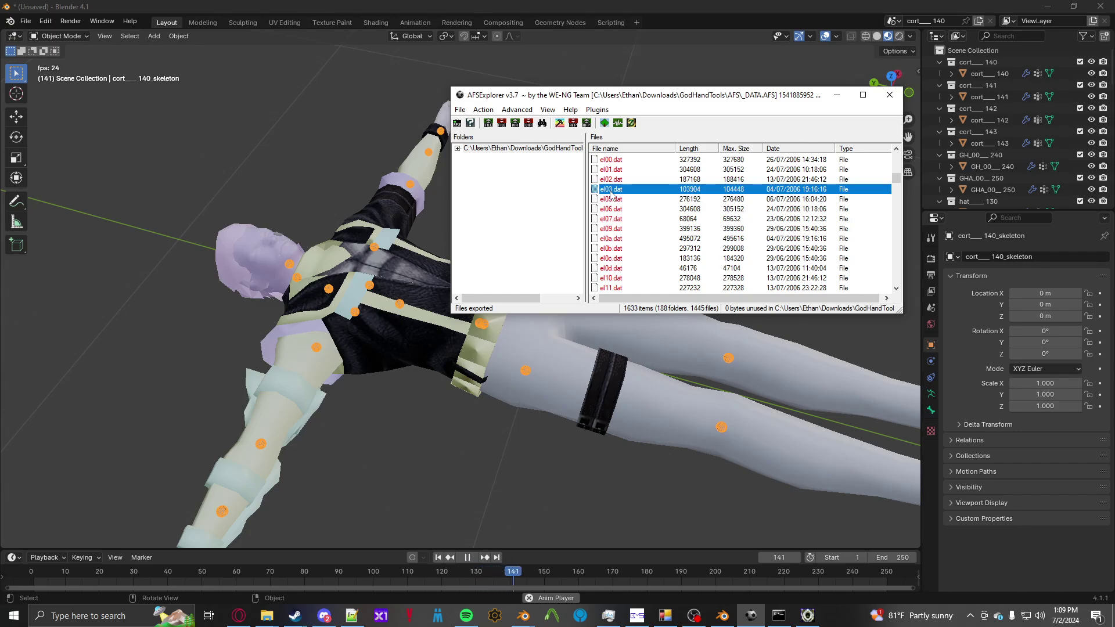
{"action": "right_click", "coordinate": [611, 194]}
{"action": "left_click", "coordinate": [636, 210]}
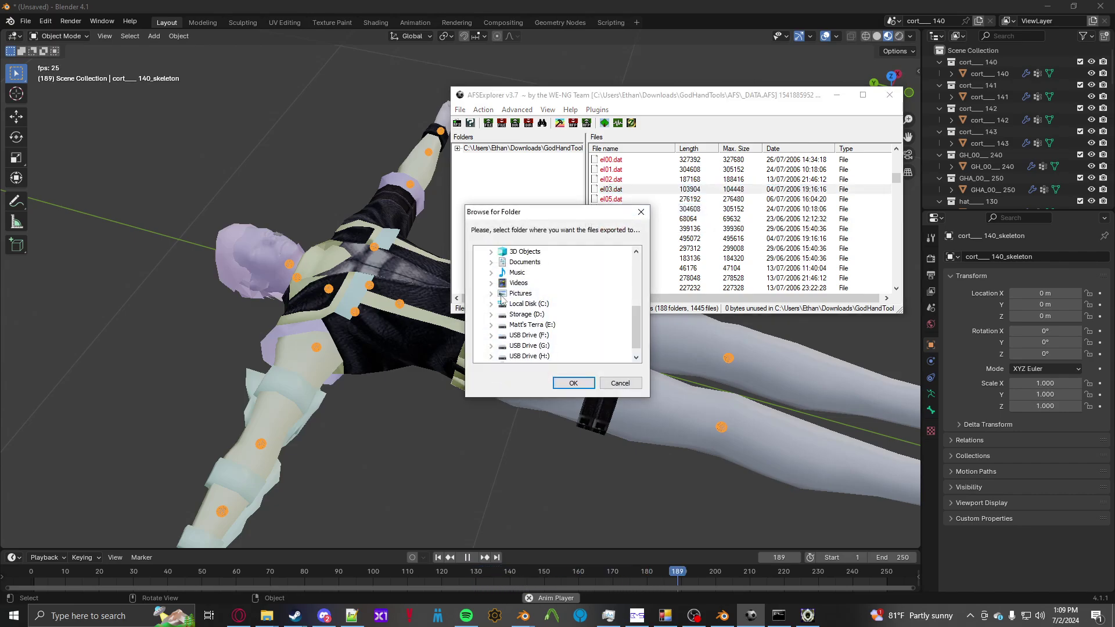
{"action": "scroll", "coordinate": [502, 299], "scroll_direction": "up", "scroll_amount": 2}
{"action": "left_click", "coordinate": [491, 293]}
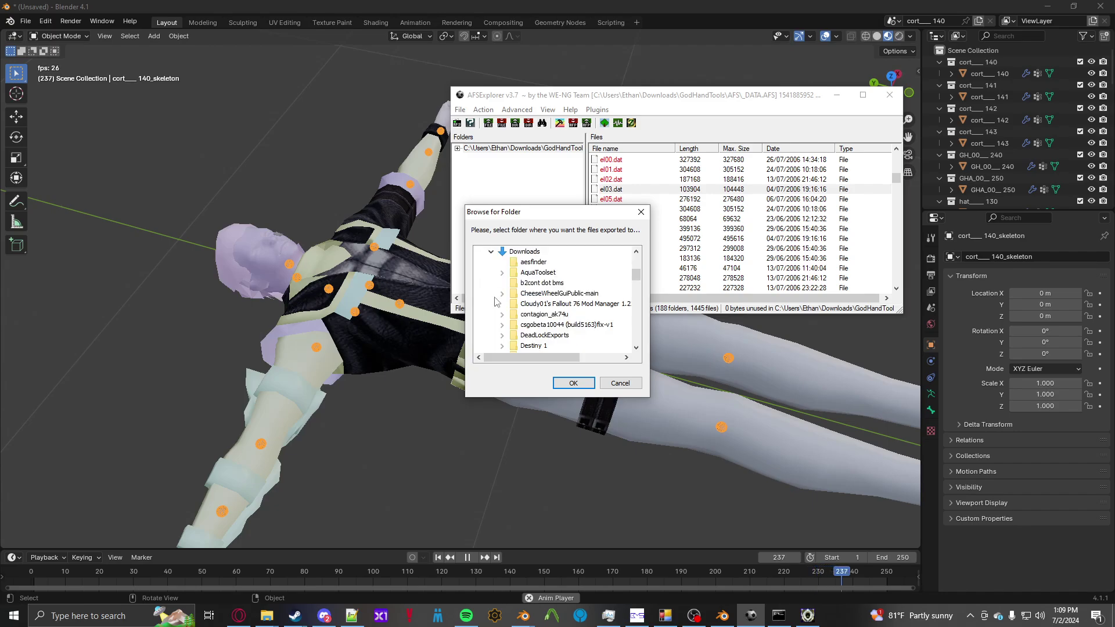
{"action": "scroll", "coordinate": [519, 319], "scroll_direction": "down", "scroll_amount": 10}
{"action": "scroll", "coordinate": [518, 319], "scroll_direction": "down", "scroll_amount": 2}
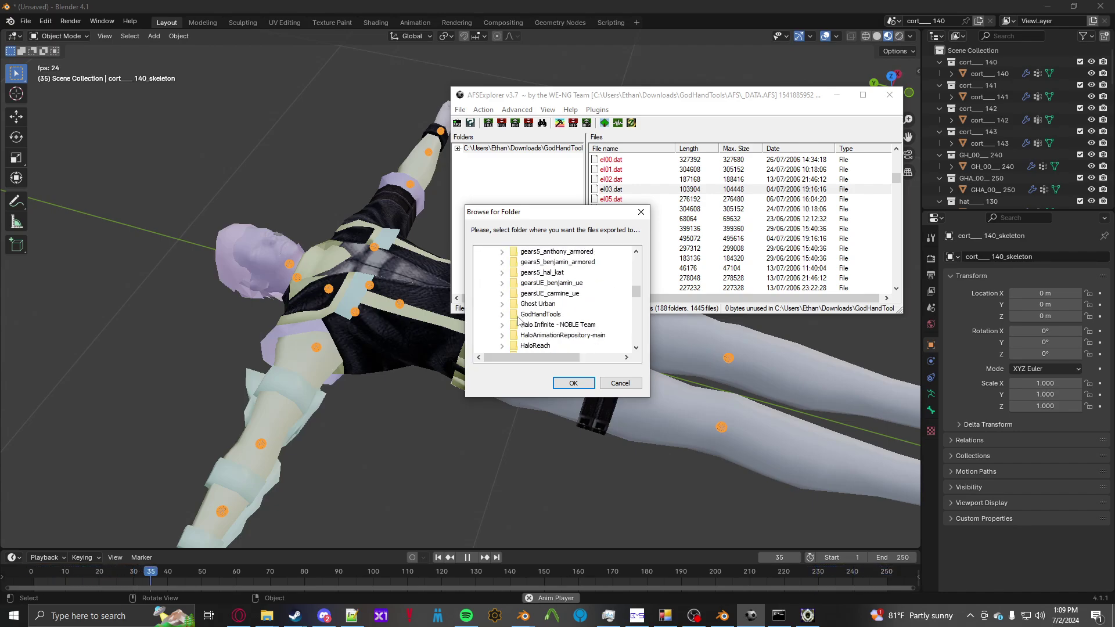
{"action": "left_click", "coordinate": [503, 284]}
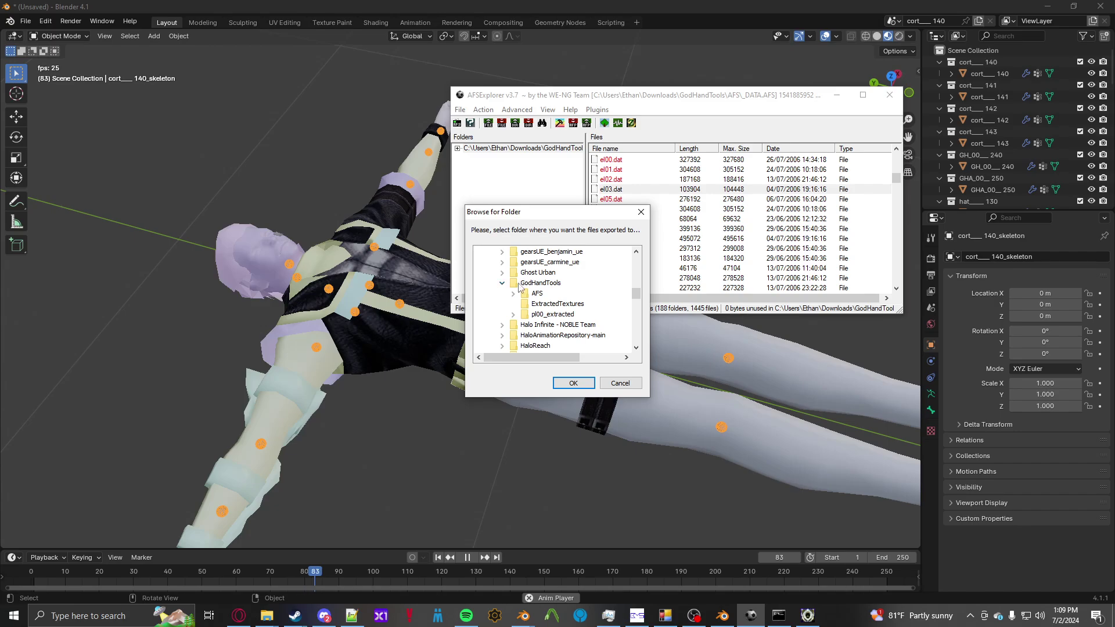
{"action": "left_click", "coordinate": [575, 382]}
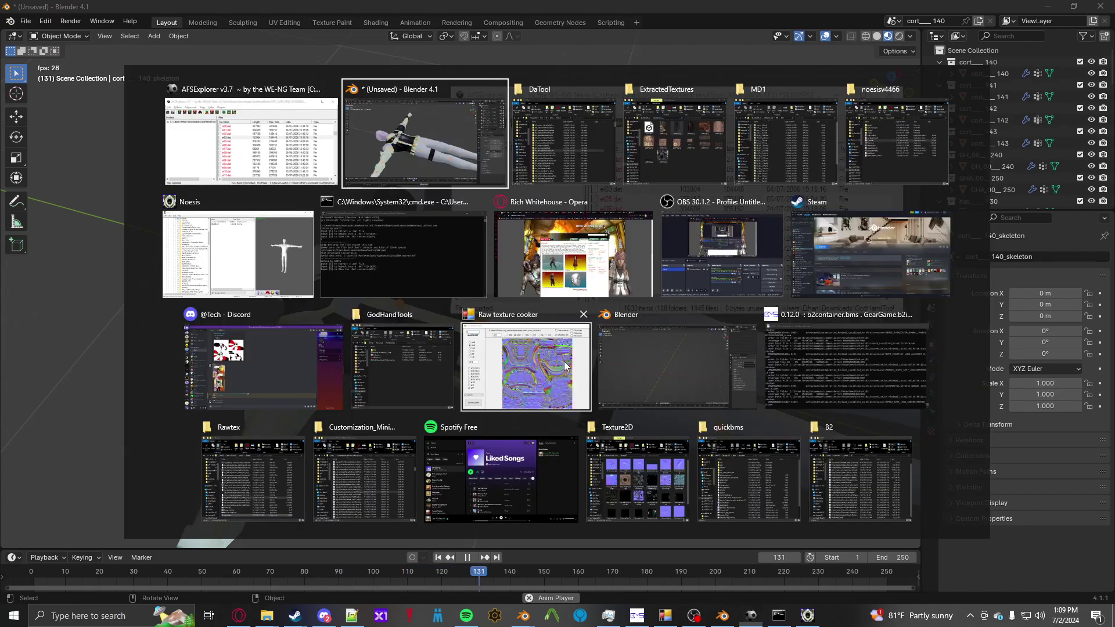
Switch to the File Explorer window showing ExtractedTextures and go up to its parent folder, GodHandTools.
{"action": "key", "text": "alt+Tab"}
{"action": "key", "text": "alt+Tab"}
{"action": "key", "text": "alt+Tab"}
{"action": "left_click", "coordinate": [549, 166]}
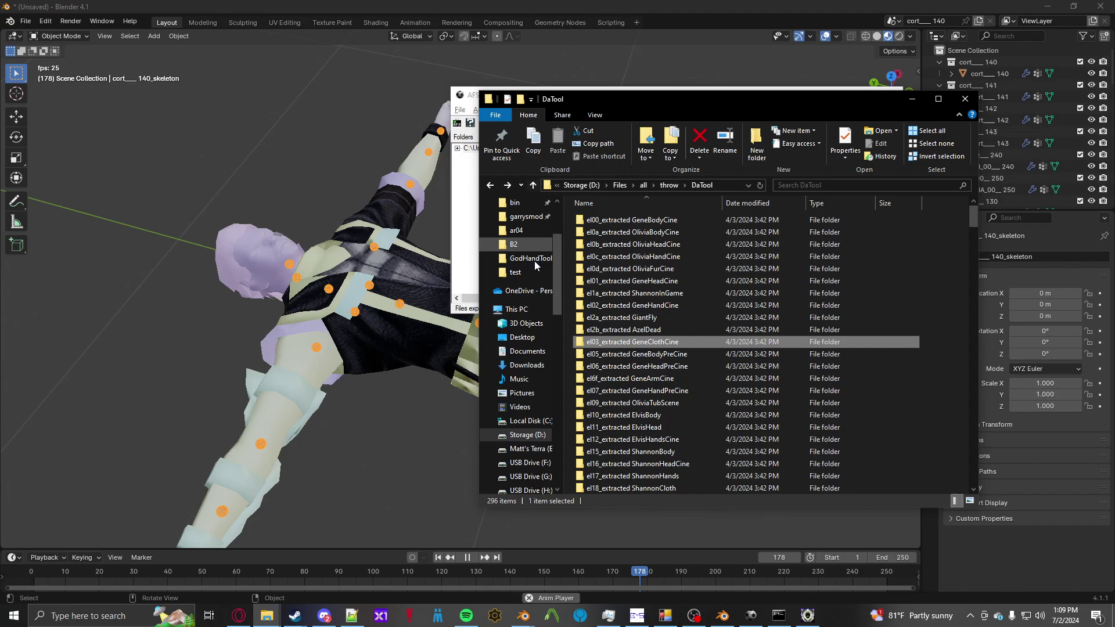
{"action": "key", "text": "alt+Tab"}
{"action": "key", "text": "alt+Tab"}
{"action": "key", "text": "alt+Tab"}
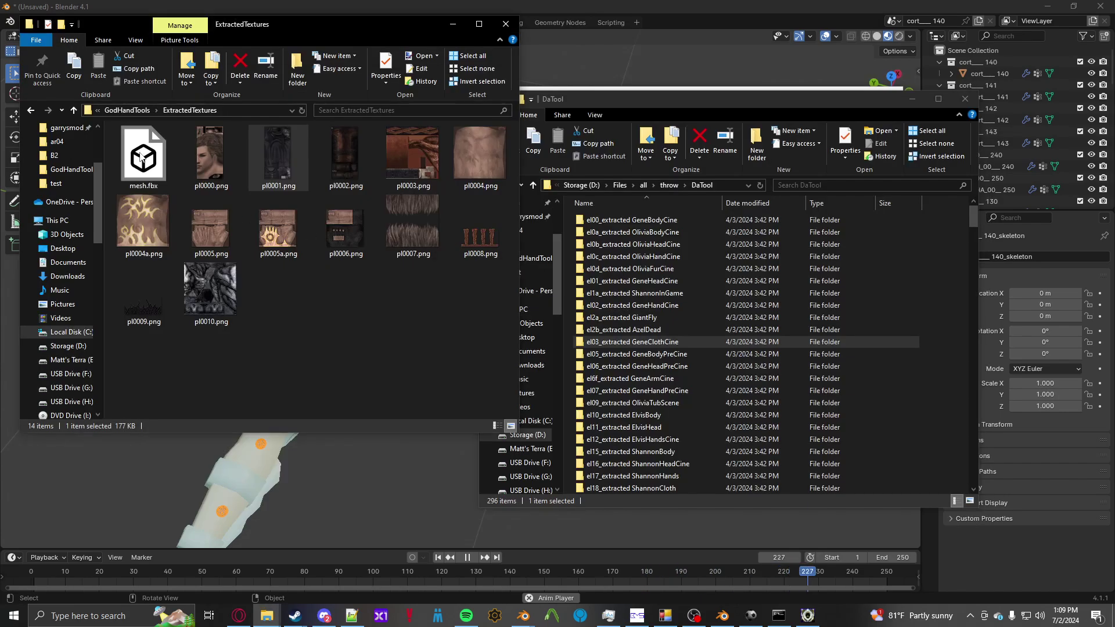
{"action": "left_click", "coordinate": [134, 111]}
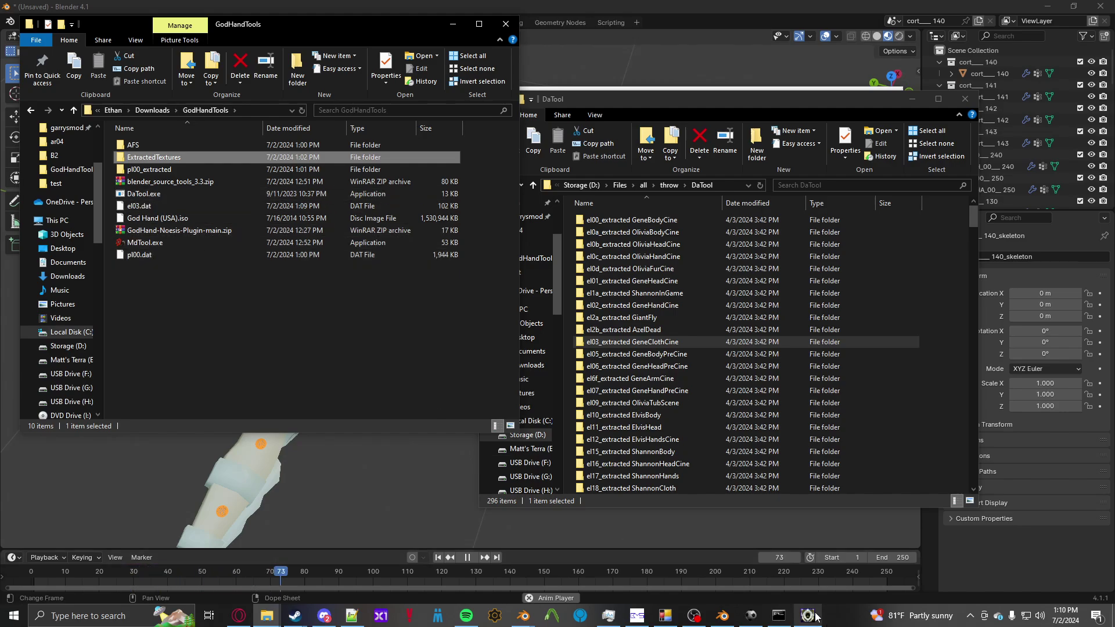
Switch to the DaTool console and extract pl00.dat again with option 1.
{"action": "left_click", "coordinate": [779, 616]}
{"action": "type", "text": "1"}
{"action": "key", "text": "Return"}
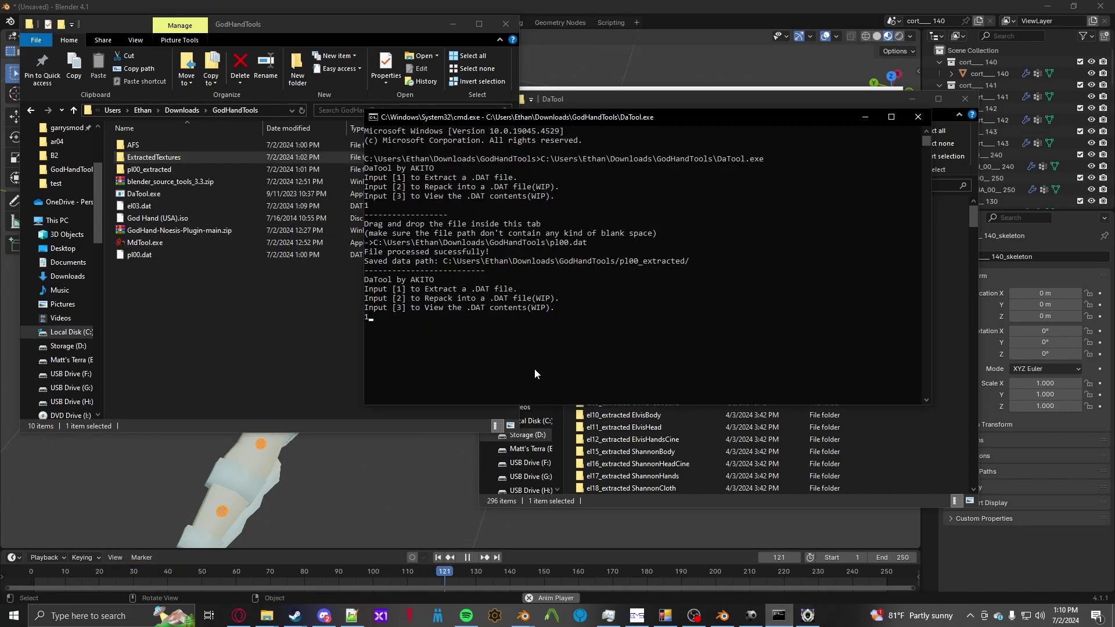
{"action": "left_click_drag", "start_coordinate": [140, 255], "coordinate": [364, 351]}
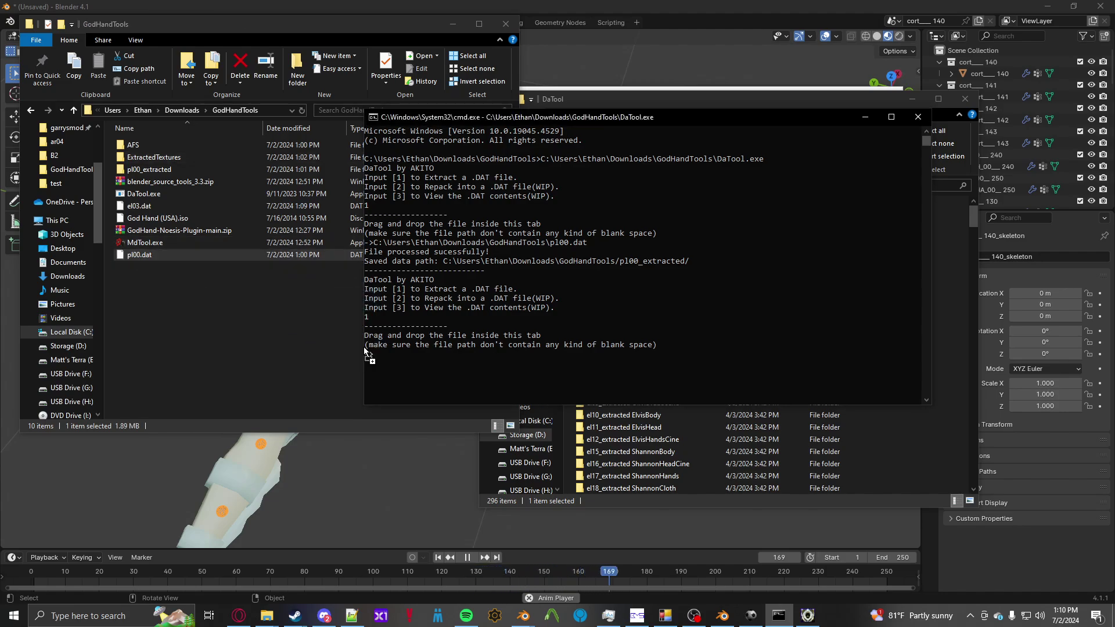
{"action": "left_click_drag", "start_coordinate": [506, 374], "coordinate": [506, 374]}
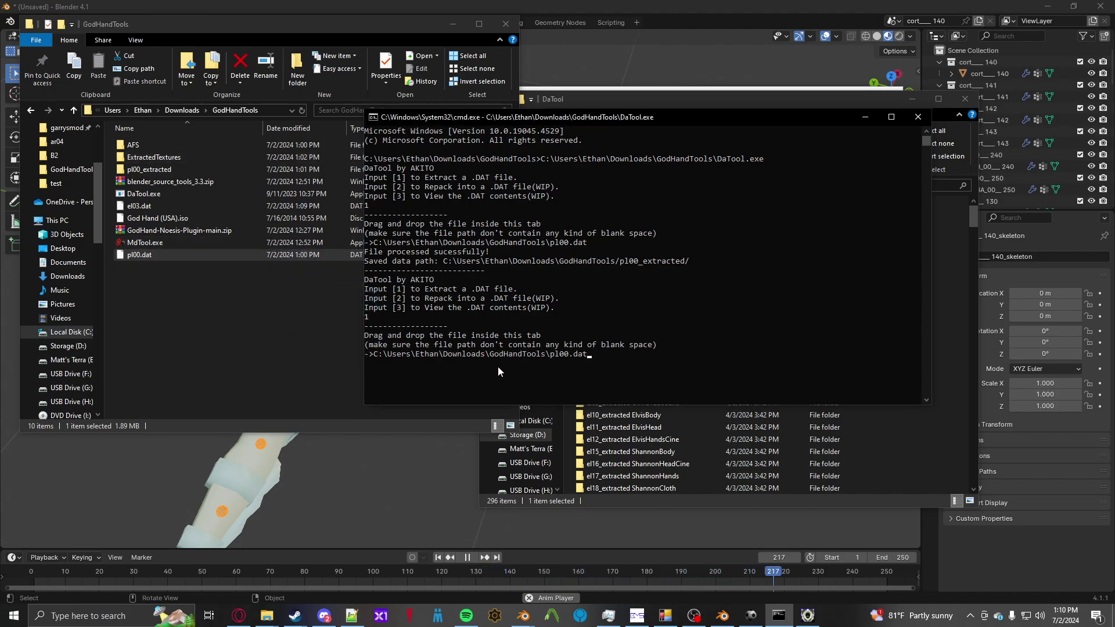
Extract el03.dat from the GodHandTools folder with option 1 of the DaTool console.
{"action": "left_click", "coordinate": [132, 207]}
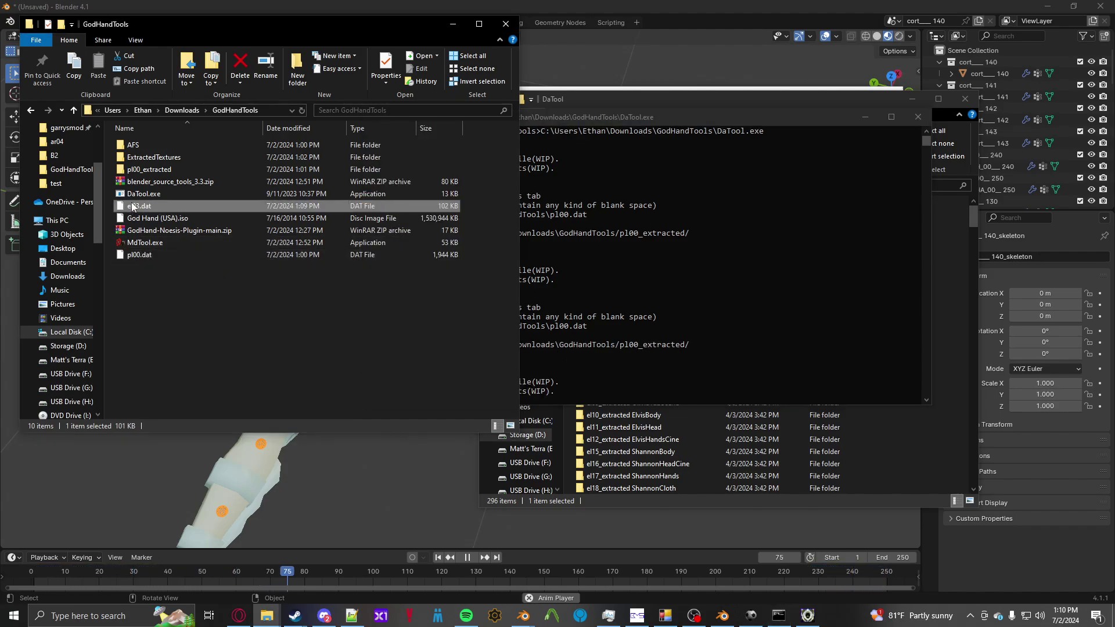
{"action": "left_click", "coordinate": [567, 361]}
{"action": "key", "text": "Return"}
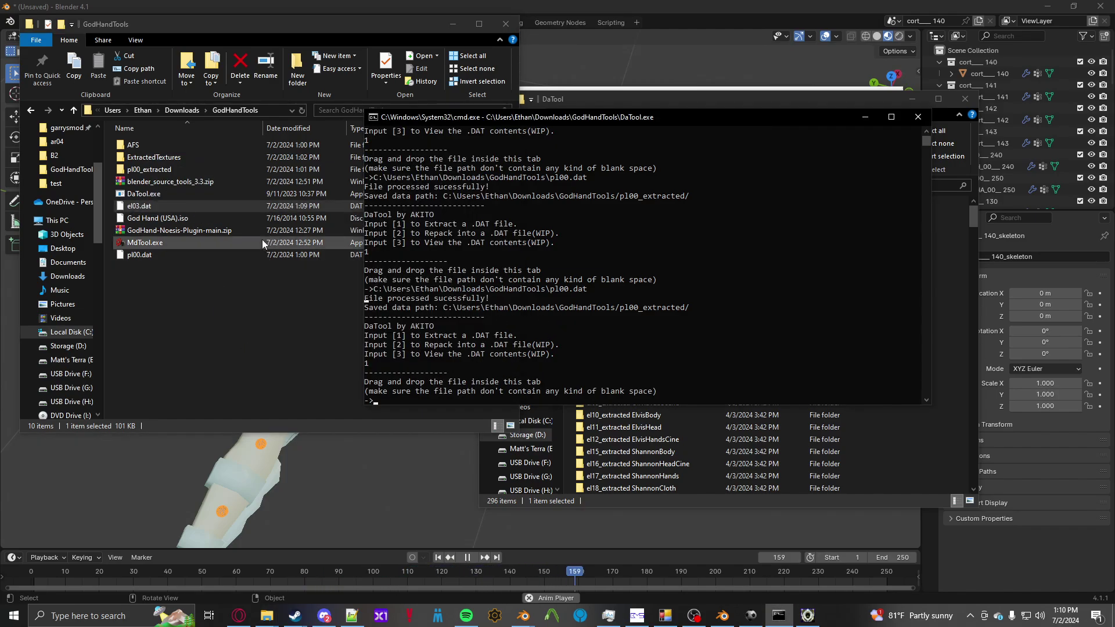
{"action": "left_click_drag", "start_coordinate": [137, 205], "coordinate": [501, 336]}
{"action": "key", "text": "Return"}
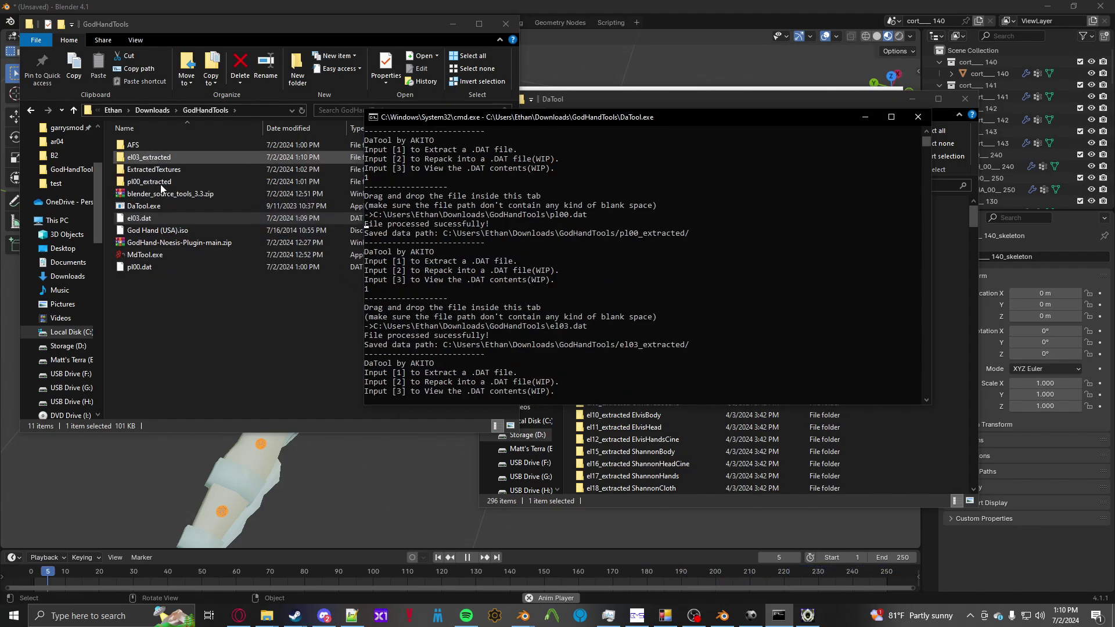
Switch to Noesis, close the leftover pl00.dat export dialog, and refresh the file list to preview the el03.dat model.
{"action": "left_click", "coordinate": [246, 176]}
{"action": "left_click", "coordinate": [277, 114]}
{"action": "left_click", "coordinate": [349, 268]}
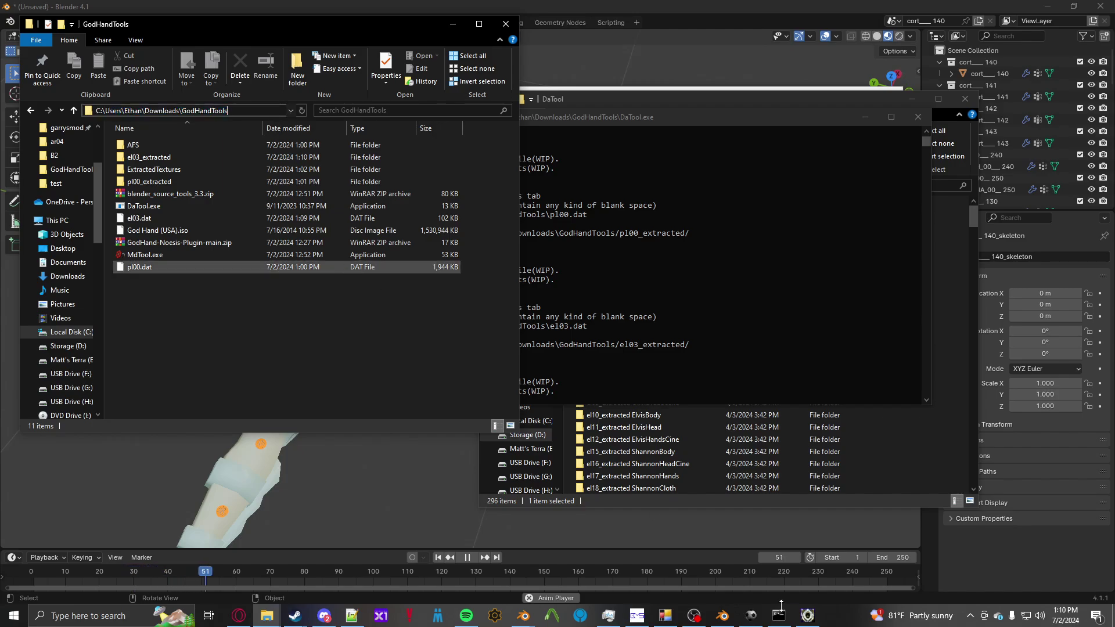
{"action": "left_click", "coordinate": [807, 616]}
{"action": "left_click_drag", "start_coordinate": [543, 212], "coordinate": [981, 285]}
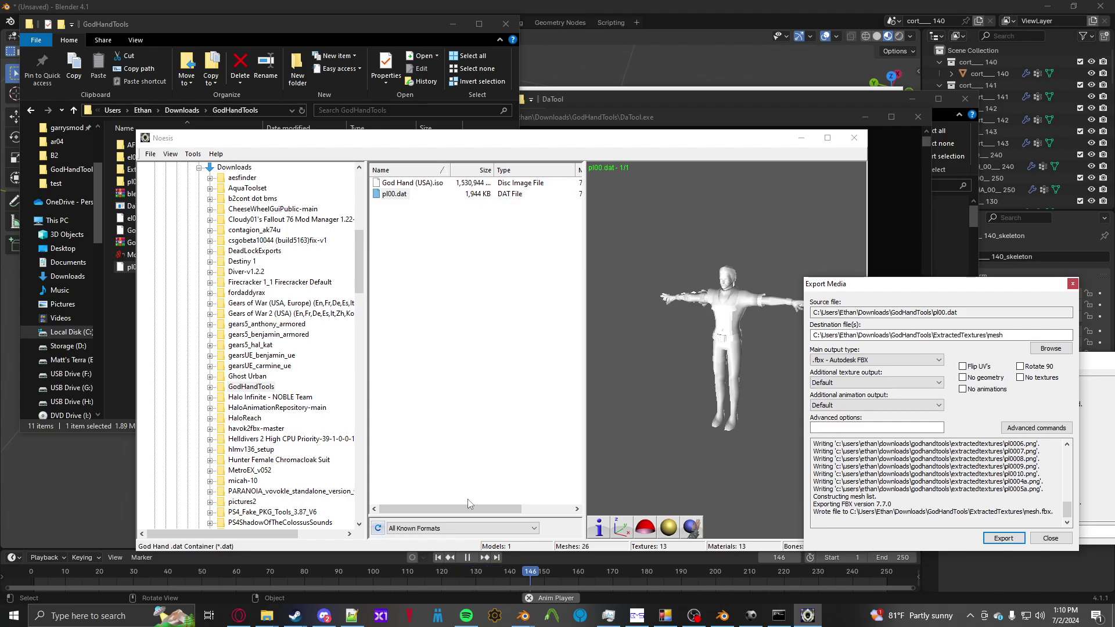
{"action": "left_click", "coordinate": [1072, 283]}
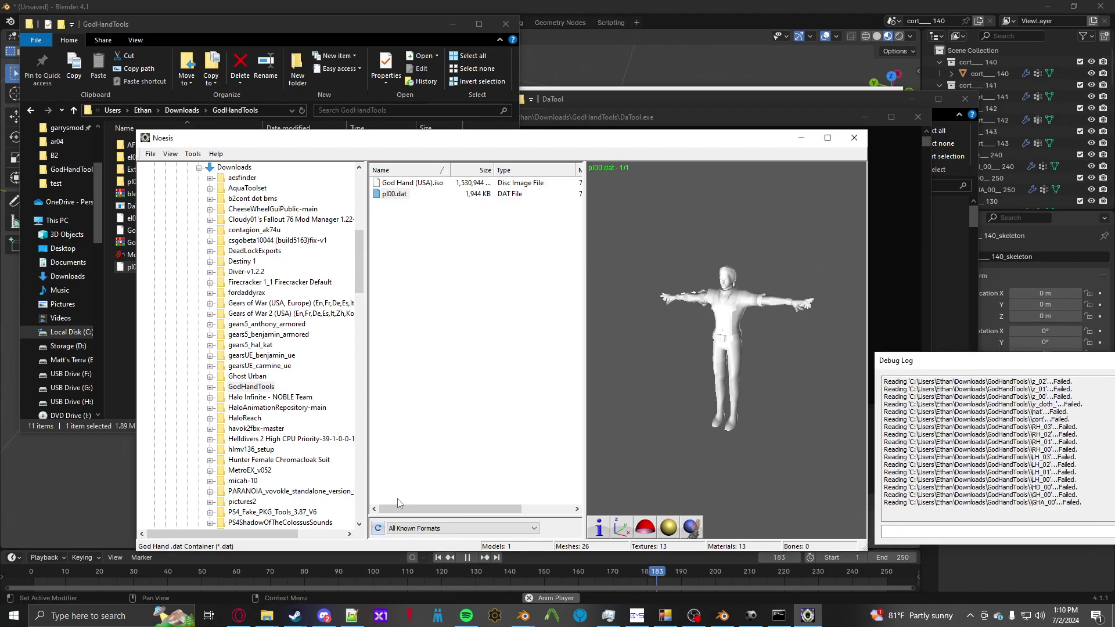
{"action": "left_click", "coordinate": [378, 528]}
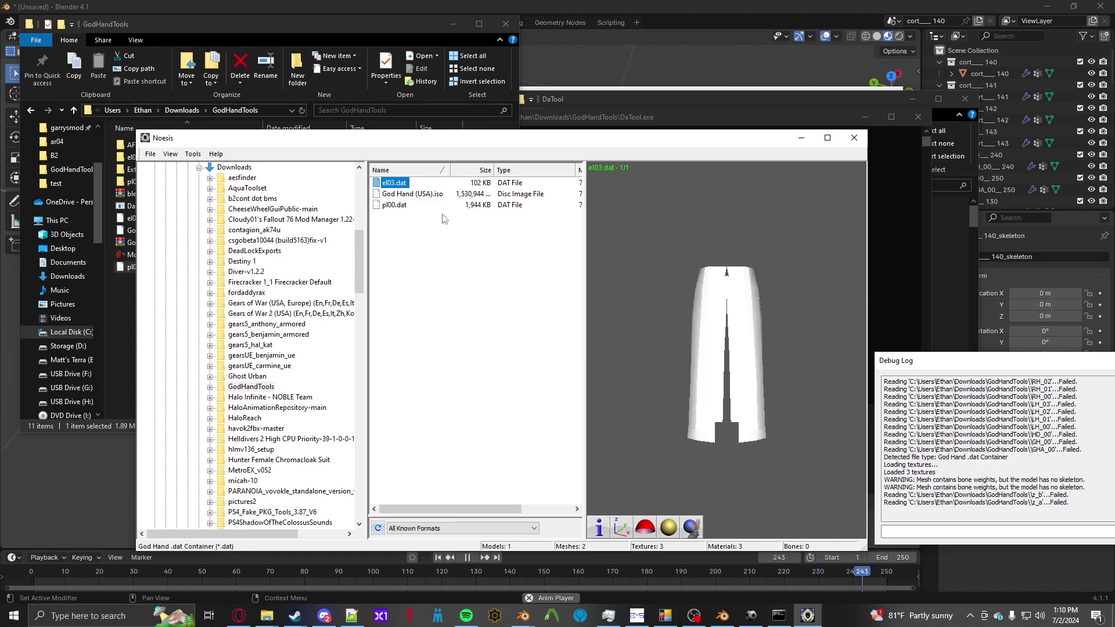
{"action": "mouse_move", "coordinate": [720, 375]}
{"action": "left_mouse_down"}
{"action": "mouse_move", "coordinate": [694, 372]}
{"action": "mouse_move", "coordinate": [720, 407]}
{"action": "mouse_move", "coordinate": [749, 371]}
{"action": "mouse_move", "coordinate": [682, 378]}
{"action": "mouse_move", "coordinate": [724, 374]}
{"action": "mouse_move", "coordinate": [713, 372]}
{"action": "left_mouse_up"}
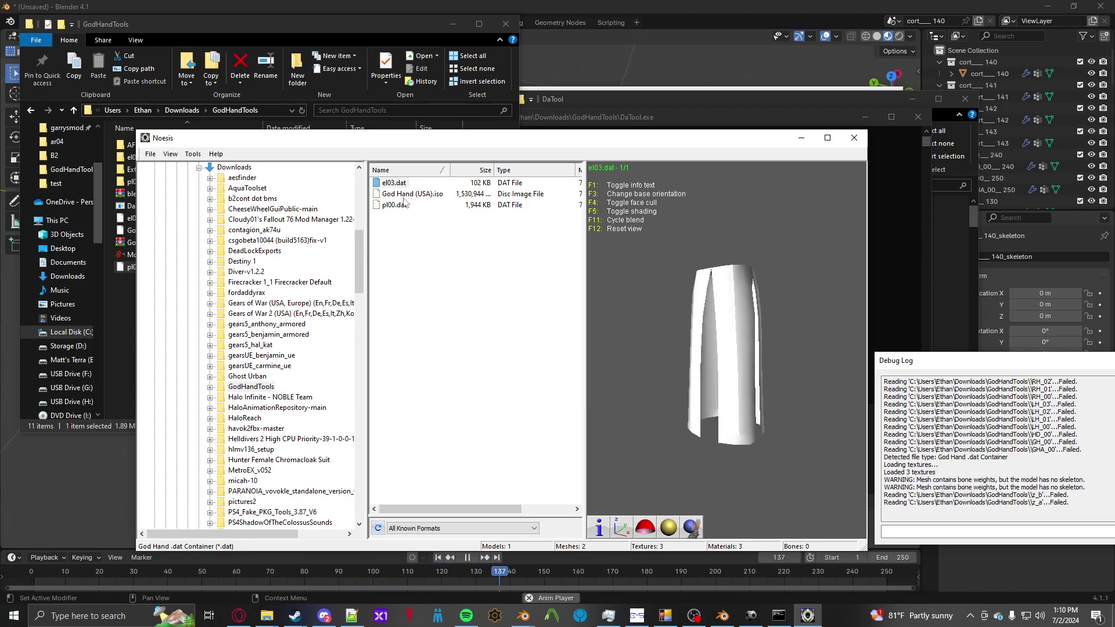
Export the el03.dat model from Noesis as FBX named mesh2 into the ExtractedTextures folder and dismiss the completion message.
{"action": "right_click", "coordinate": [395, 182]}
{"action": "left_click", "coordinate": [462, 223]}
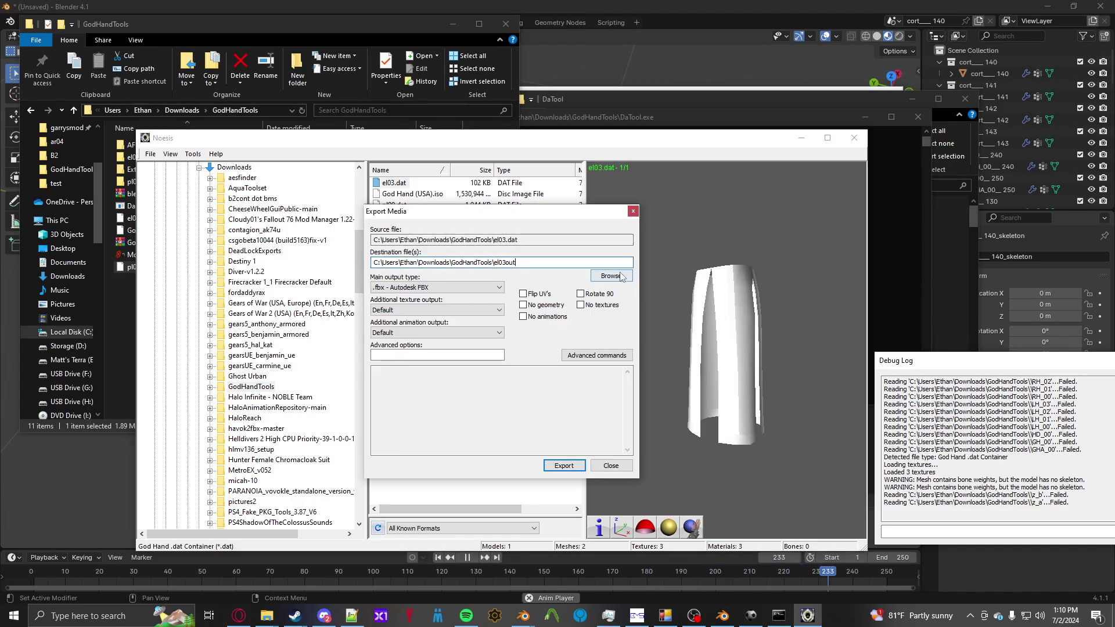
{"action": "left_click", "coordinate": [611, 275]}
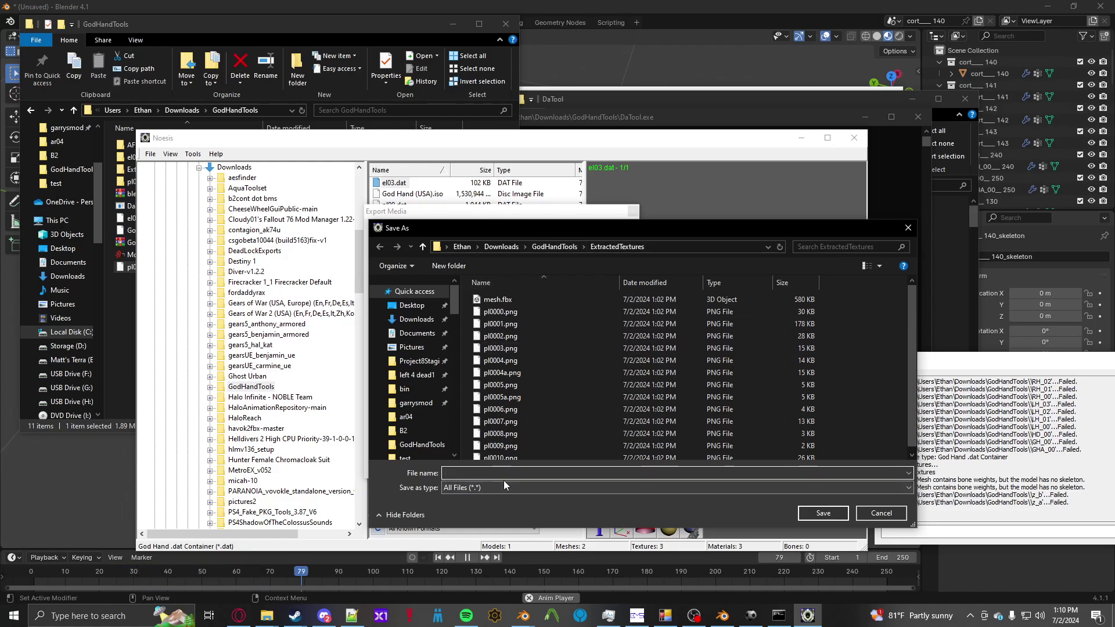
{"action": "type", "text": "mesh2"}
{"action": "key", "text": "Return"}
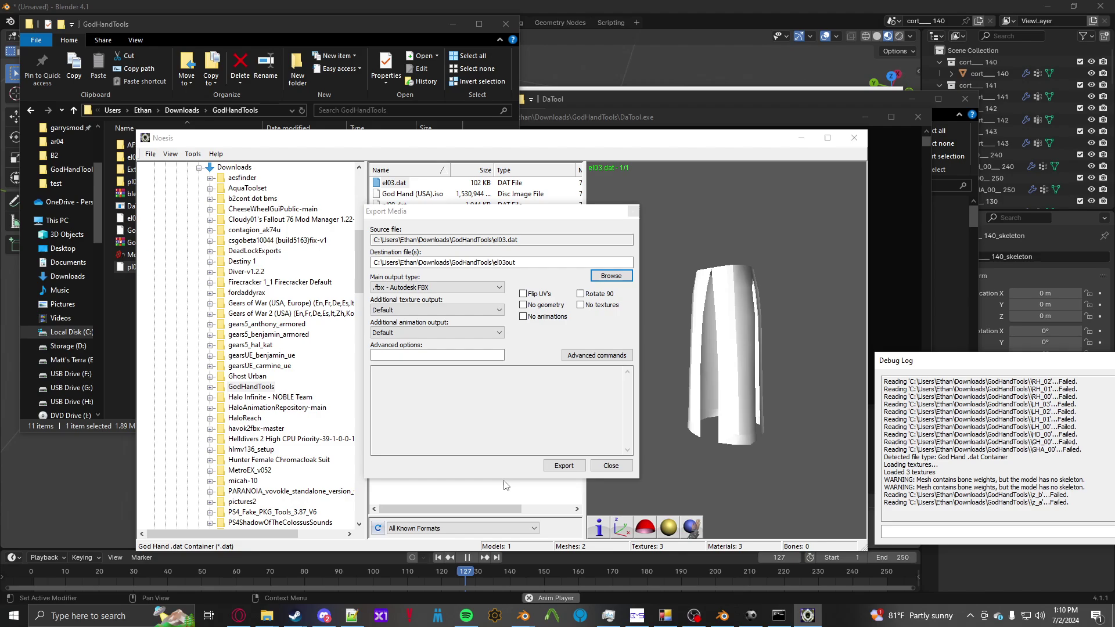
{"action": "left_click", "coordinate": [564, 466]}
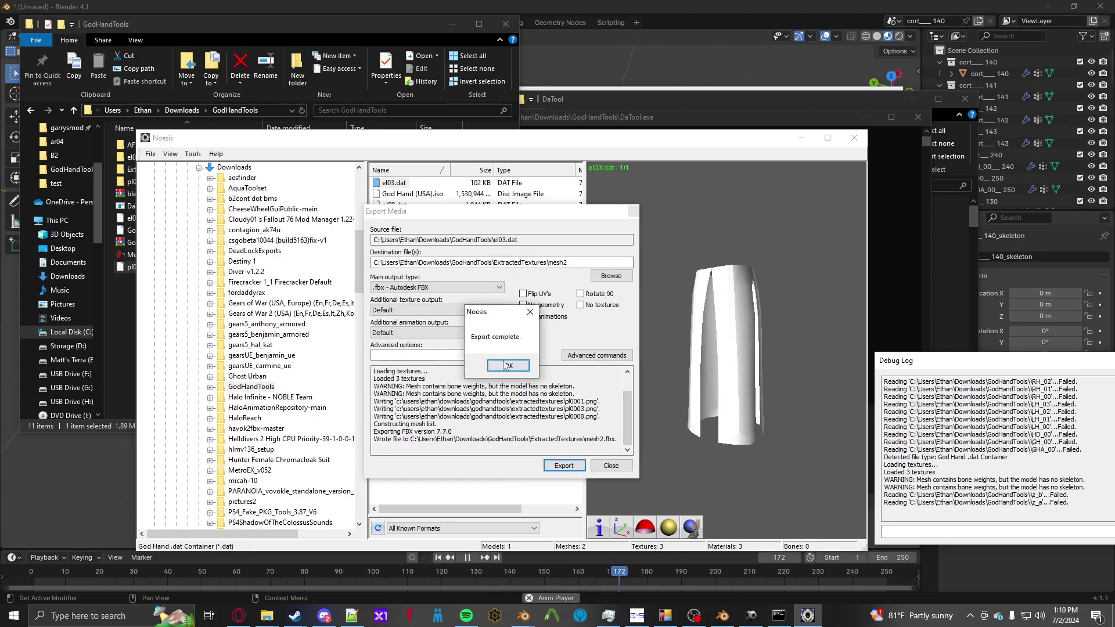
{"action": "left_click", "coordinate": [508, 365]}
Open the ExtractedTextures folder and check the textures written with the el03 export: pl0001.png, pl0008.png and pl0003.png.
{"action": "double_click", "coordinate": [125, 169]}
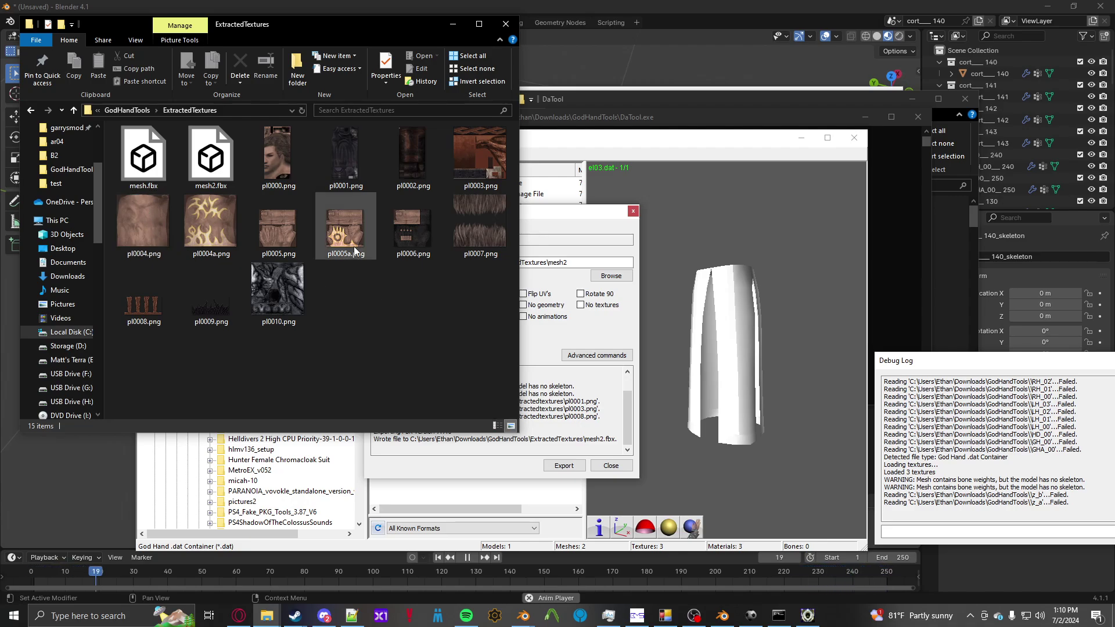
{"action": "left_click", "coordinate": [343, 180]}
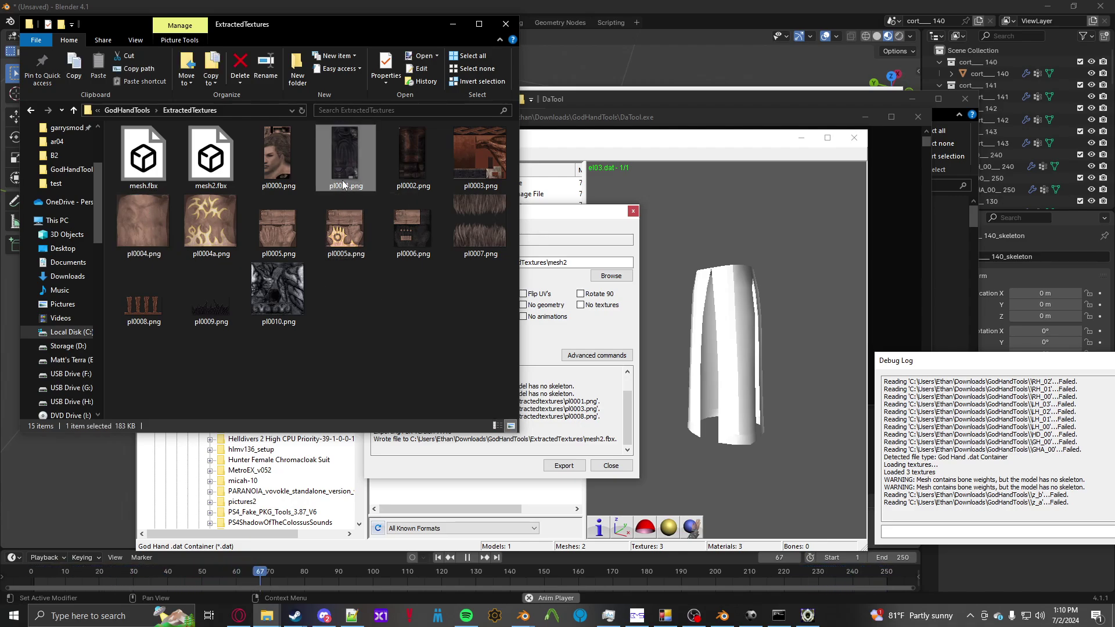
{"action": "left_click", "coordinate": [166, 303]}
{"action": "left_click", "coordinate": [371, 321]}
{"action": "left_click", "coordinate": [466, 163]}
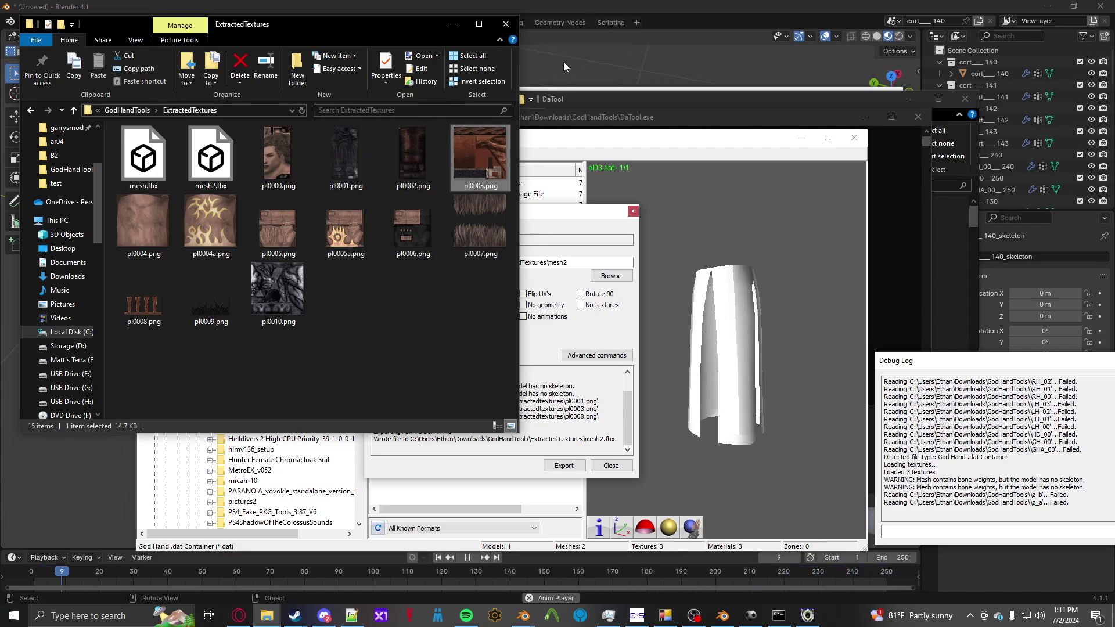
Return to the GodHandTools folder in File Explorer and open the MD subfolder of el03_extracted in a separate window.
{"action": "left_click", "coordinate": [563, 62]}
{"action": "key", "text": "alt+Tab"}
{"action": "key", "text": "alt+Tab"}
{"action": "left_click", "coordinate": [455, 143]}
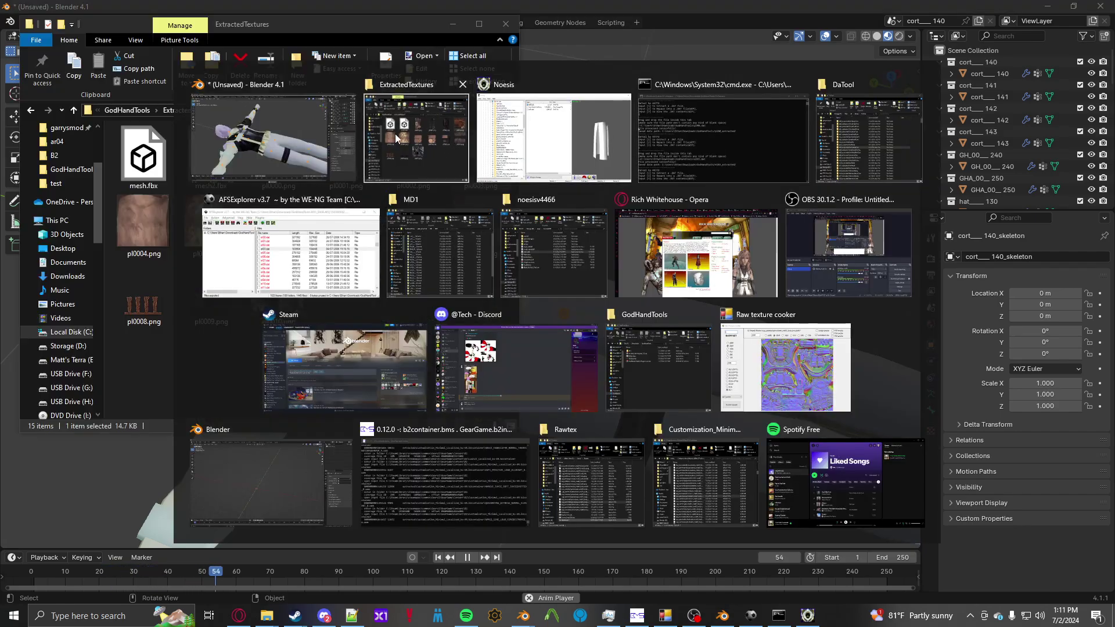
{"action": "left_click", "coordinate": [126, 113]}
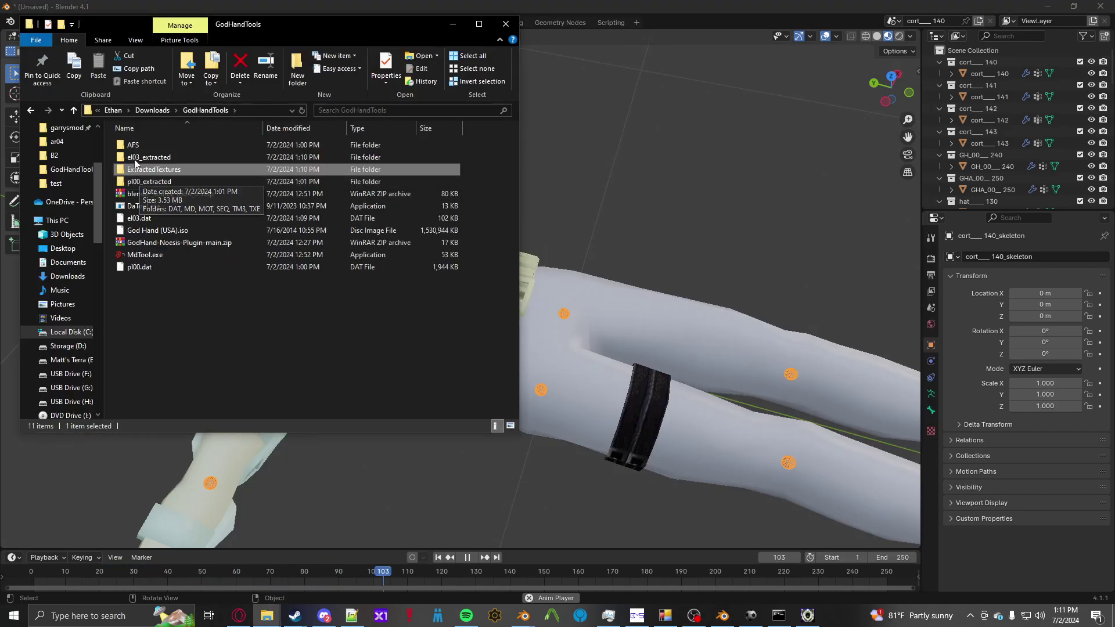
{"action": "right_click", "coordinate": [134, 157]}
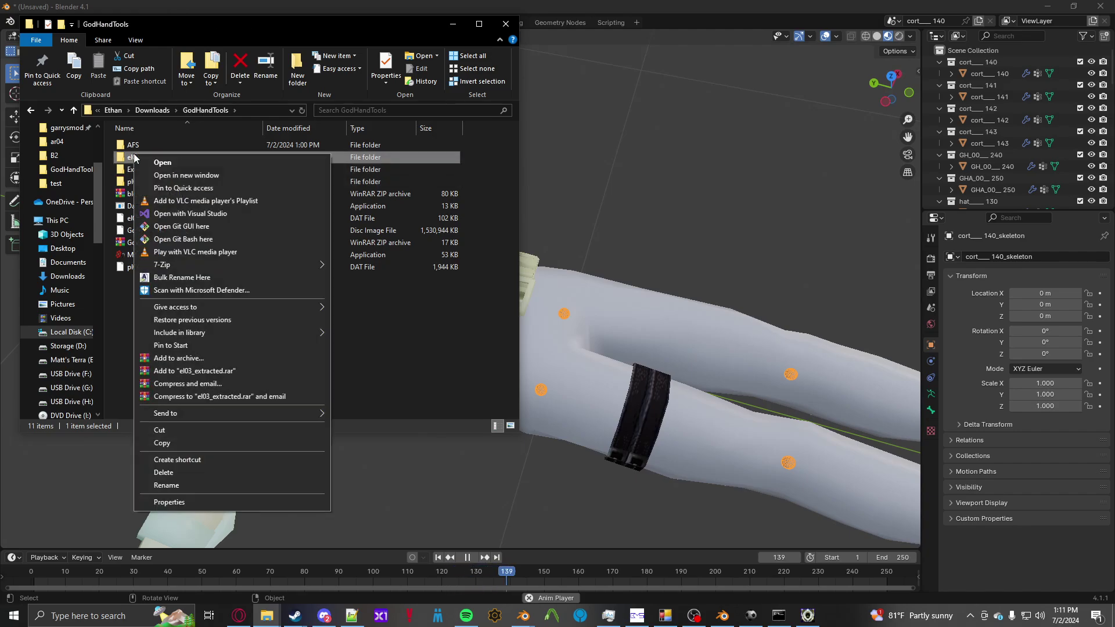
{"action": "left_click", "coordinate": [169, 178]}
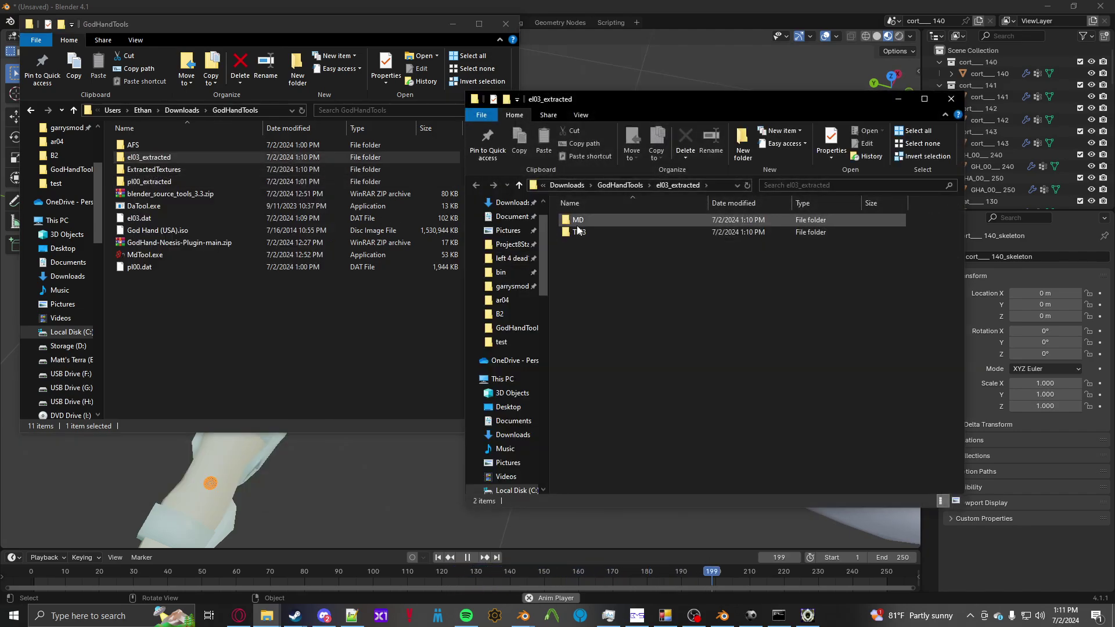
{"action": "double_click", "coordinate": [577, 223]}
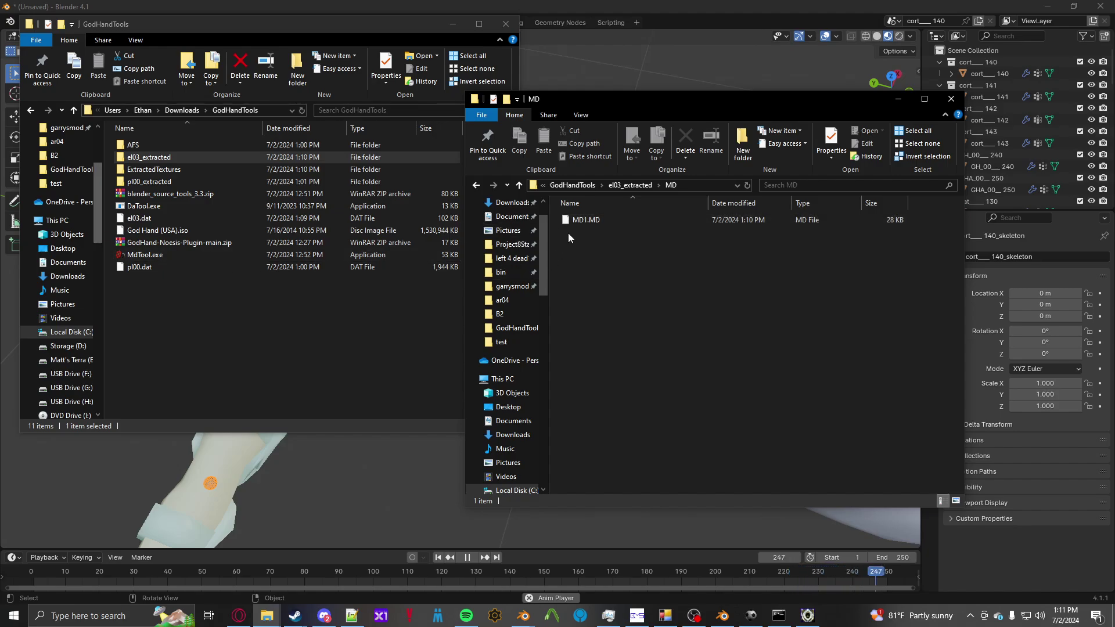
Extract the el03 MD1.MD model with MdTool.exe, close the console, and copy the path of the resulting MD1 folder.
{"action": "left_click_drag", "start_coordinate": [581, 220], "coordinate": [156, 255]}
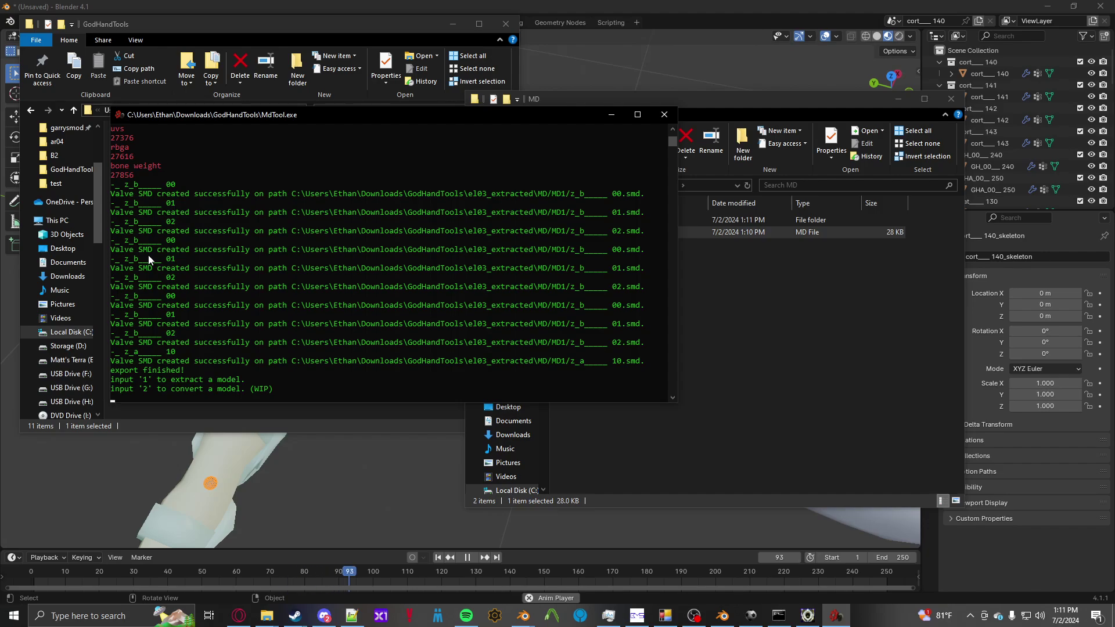
{"action": "left_click", "coordinate": [664, 114]}
{"action": "double_click", "coordinate": [585, 219]}
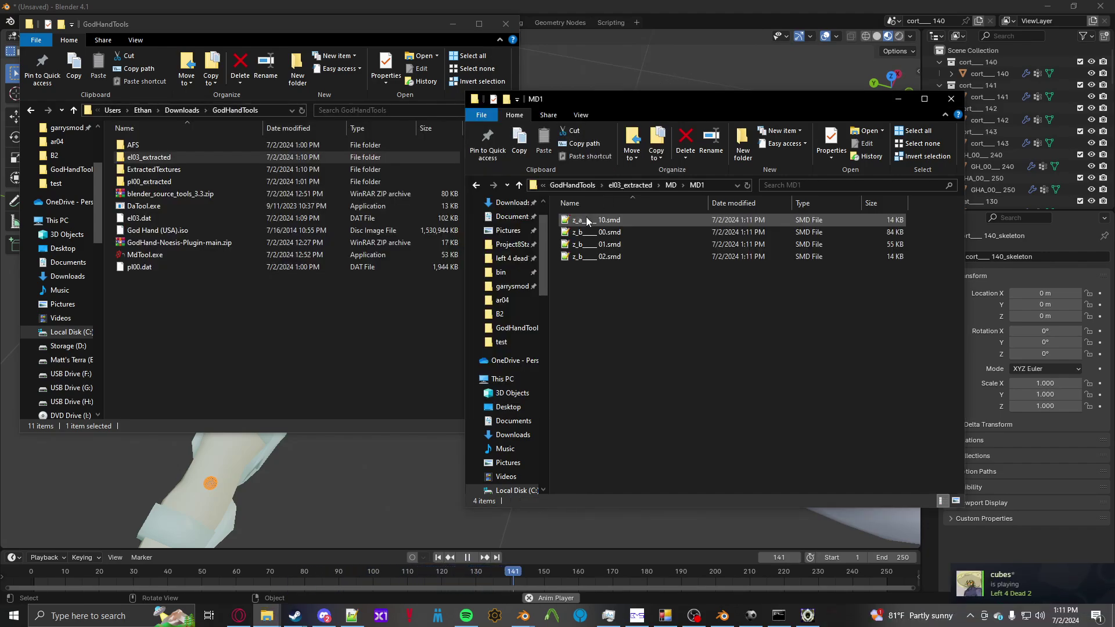
{"action": "left_click", "coordinate": [721, 183]}
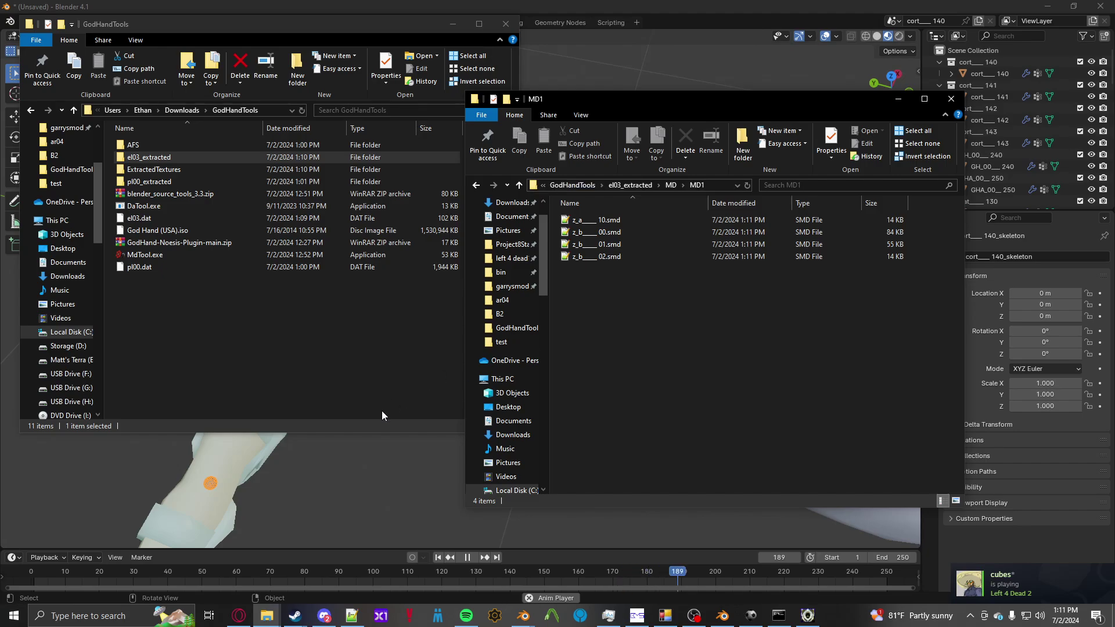
Switch to Blender and import z_a____ 10.smd from el03_extracted\MD\MD1 as a Source Engine file with bone append set to Make New Armature.
{"action": "left_click", "coordinate": [372, 426]}
{"action": "left_click", "coordinate": [358, 440]}
{"action": "scroll", "coordinate": [353, 443], "scroll_direction": "down", "scroll_amount": 5}
{"action": "middle_click_drag", "start_coordinate": [353, 442], "coordinate": [333, 462]}
{"action": "scroll", "coordinate": [333, 462], "scroll_direction": "up", "scroll_amount": 1}
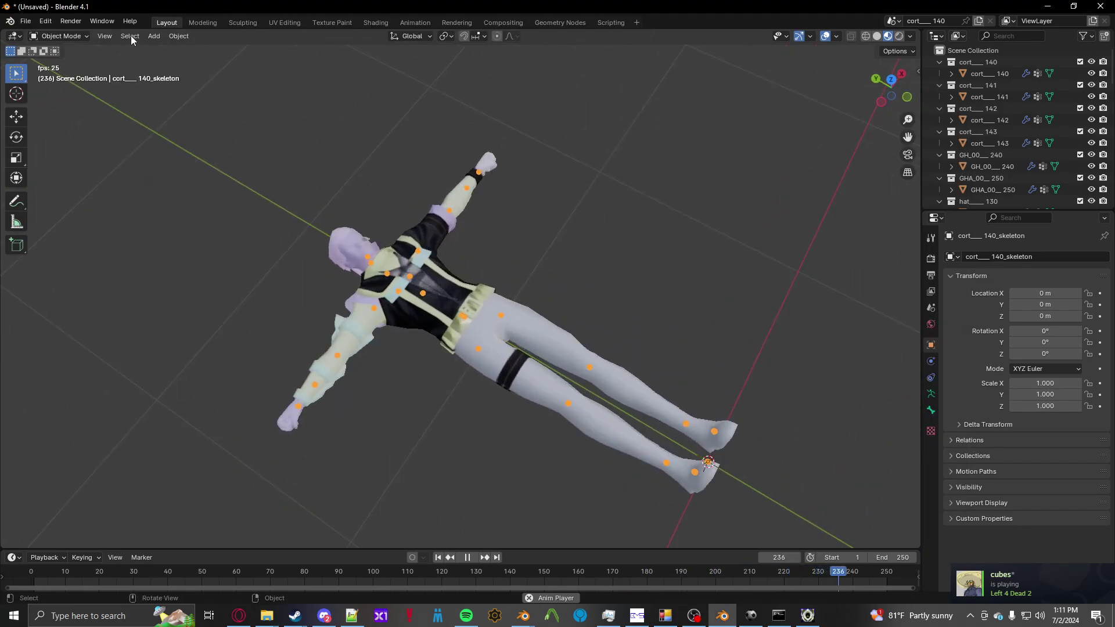
{"action": "left_click", "coordinate": [18, 22]}
{"action": "mouse_move", "coordinate": [81, 188]}
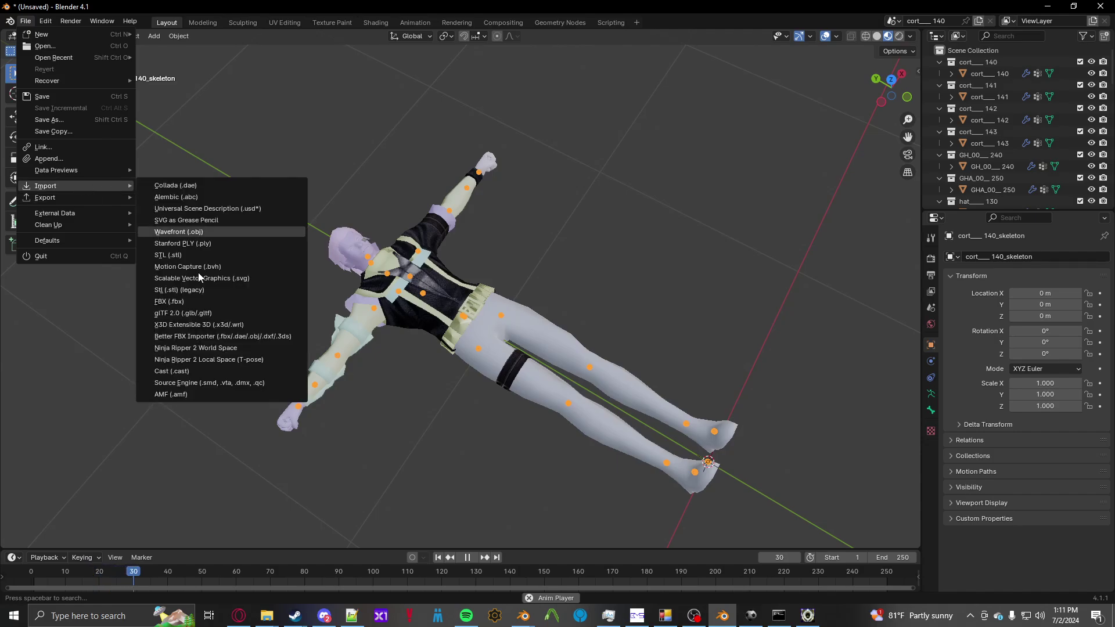
{"action": "left_click", "coordinate": [207, 383]}
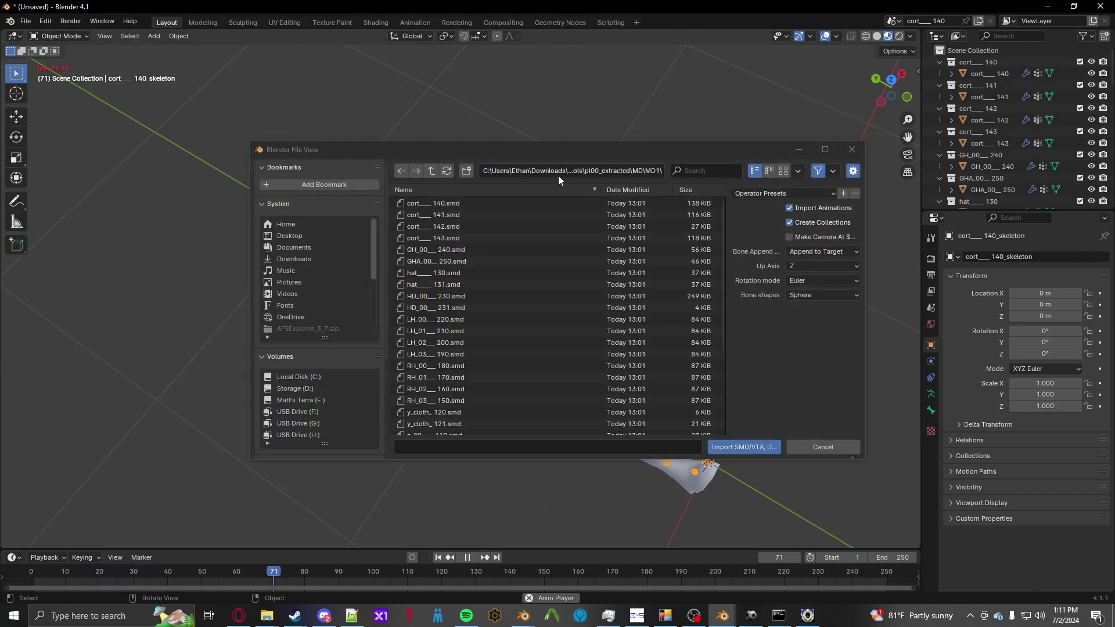
{"action": "left_click", "coordinate": [559, 174]}
{"action": "type", "text": "MD1"}
{"action": "key", "text": "Return"}
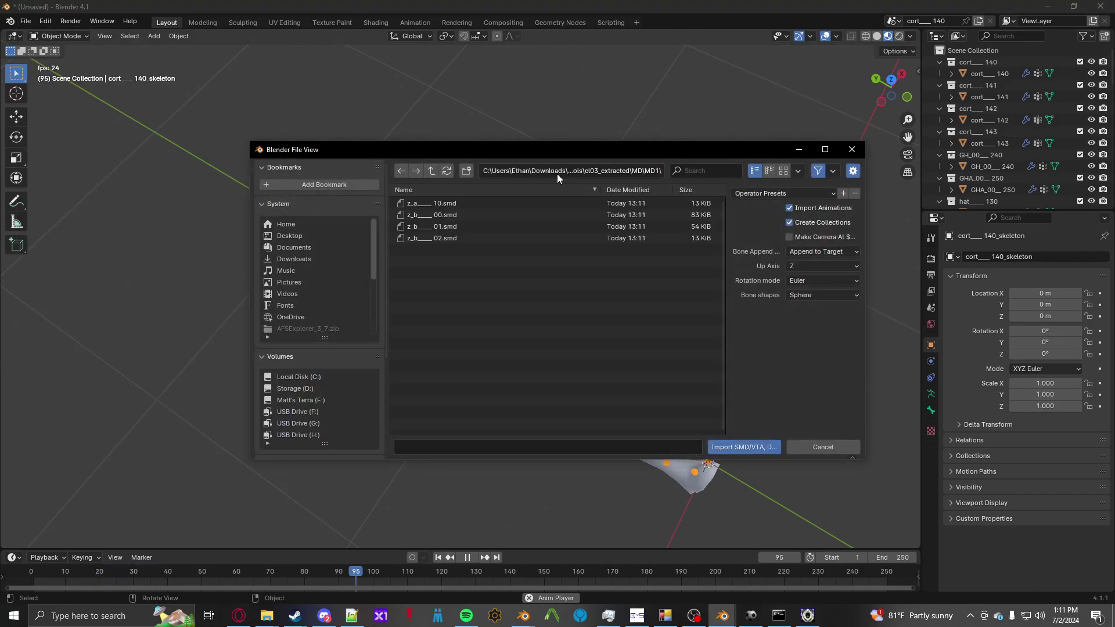
{"action": "left_click", "coordinate": [817, 266]}
{"action": "double_click", "coordinate": [458, 202]}
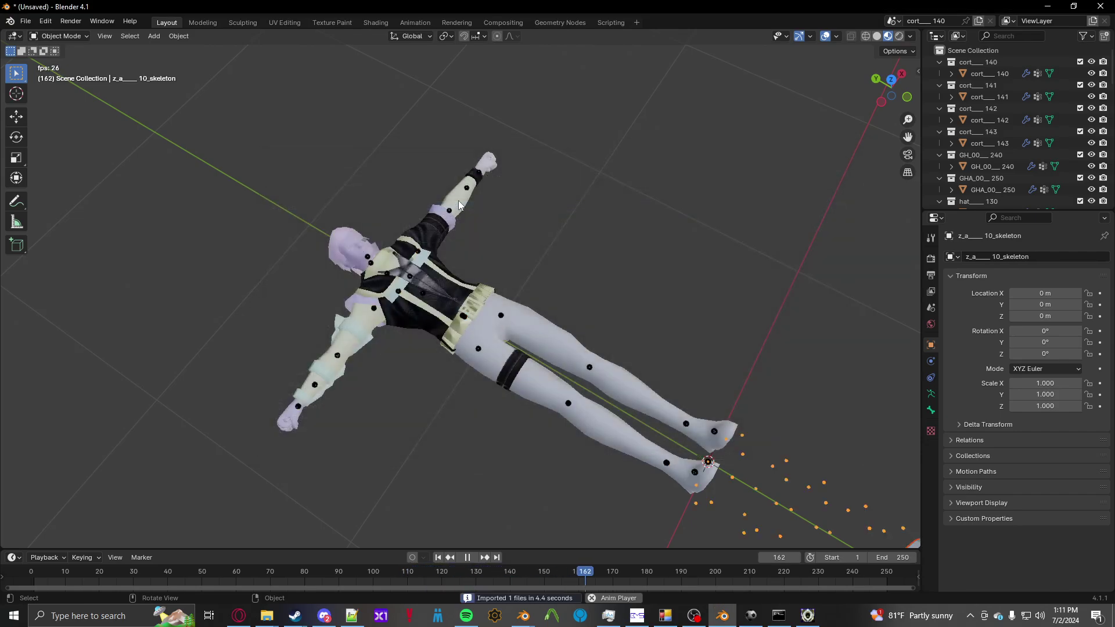
Import z_b____ 00.smd, 01.smd and 02.smd together as Source Engine files, with bone append set to Append to Target.
{"action": "middle_click_drag", "start_coordinate": [663, 353], "coordinate": [406, 168], "text": "shift"}
{"action": "left_click", "coordinate": [581, 313]}
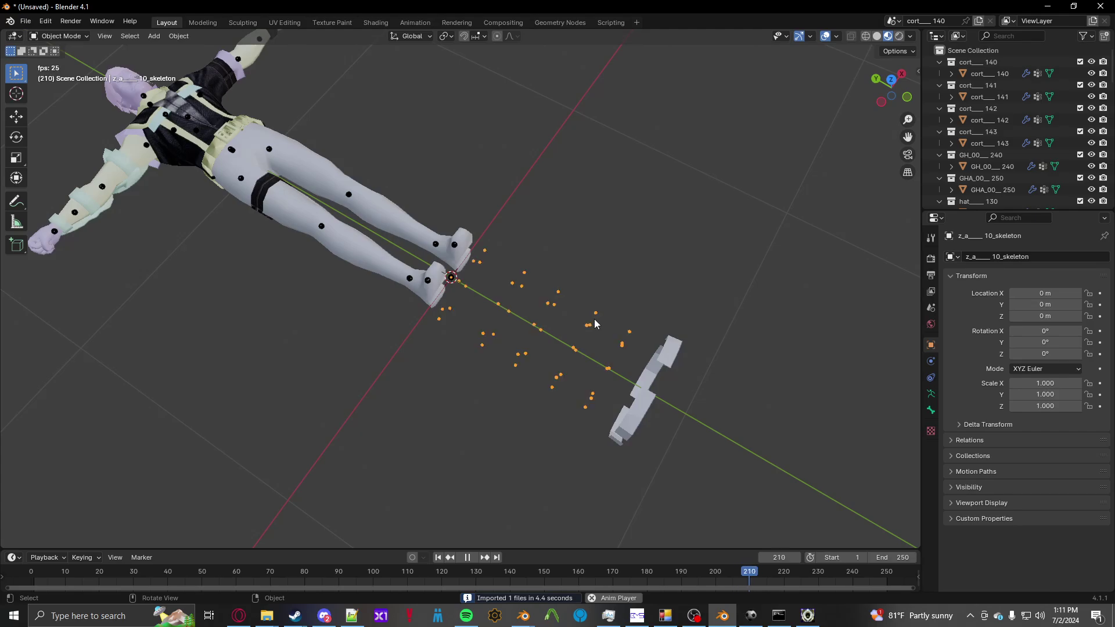
{"action": "left_click", "coordinate": [25, 21]}
{"action": "mouse_move", "coordinate": [77, 184]}
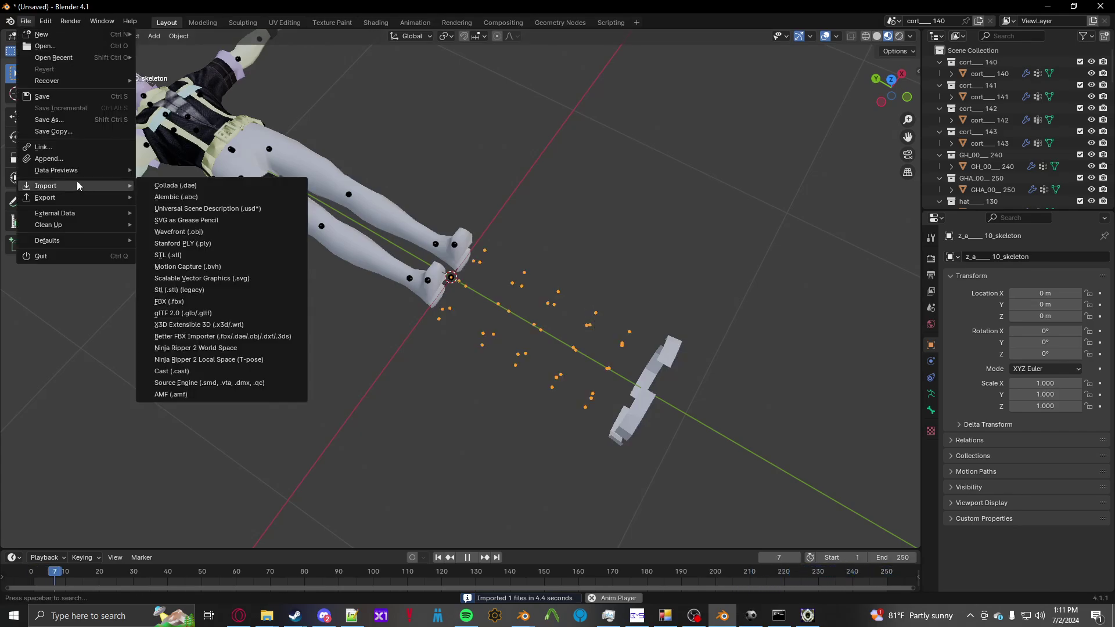
{"action": "left_click", "coordinate": [212, 382]}
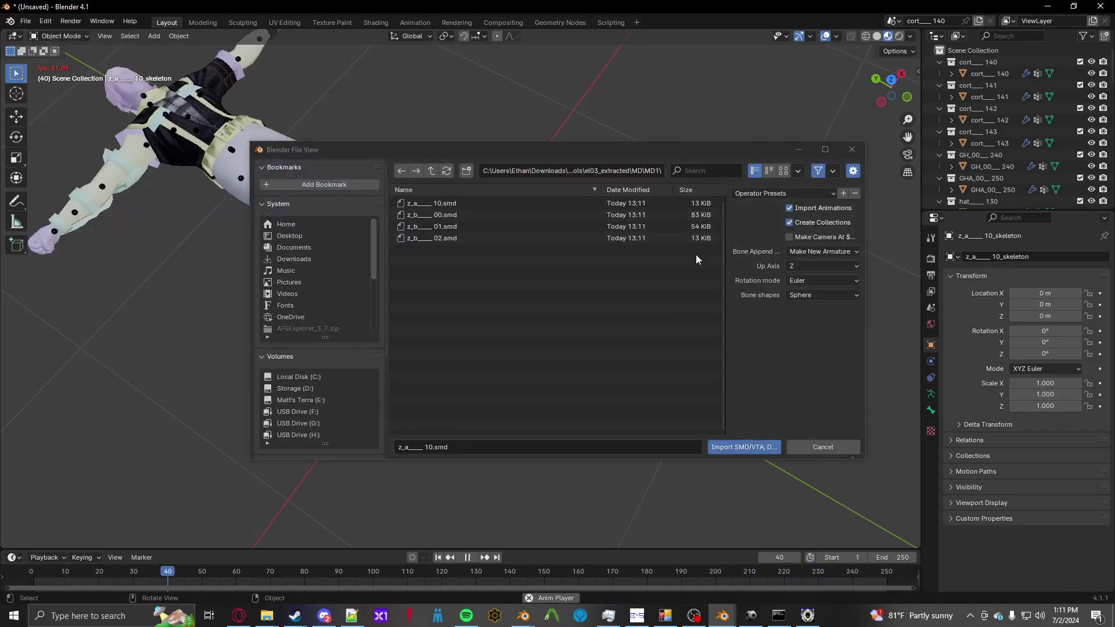
{"action": "left_click", "coordinate": [796, 255]}
{"action": "left_click", "coordinate": [807, 275]}
{"action": "left_click", "coordinate": [441, 214]}
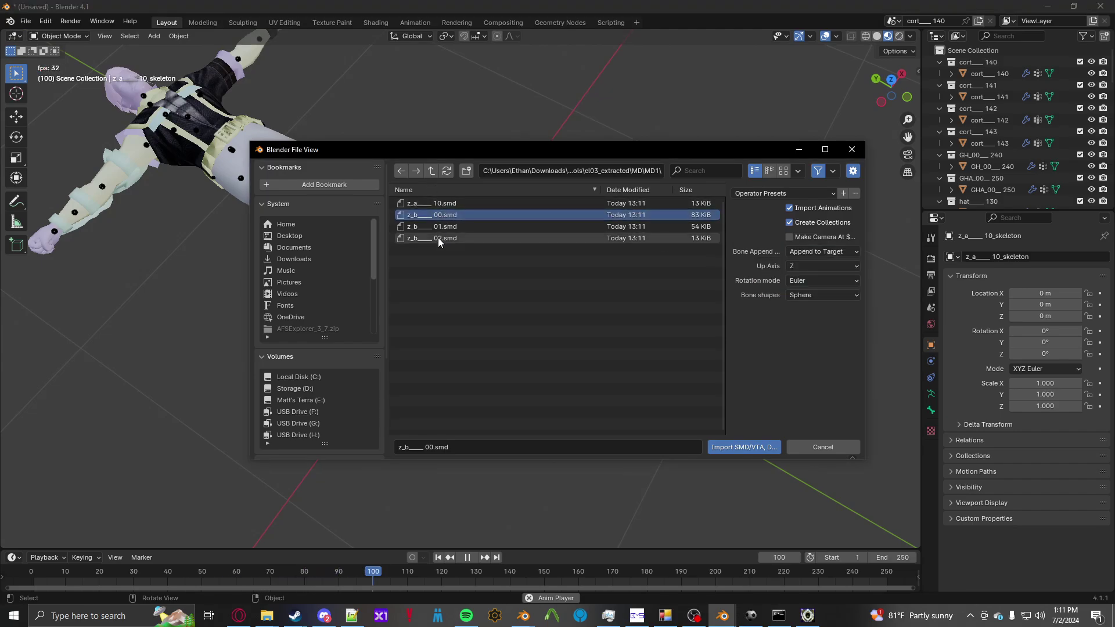
{"action": "left_click", "coordinate": [438, 238], "text": "shift"}
{"action": "left_click", "coordinate": [737, 448]}
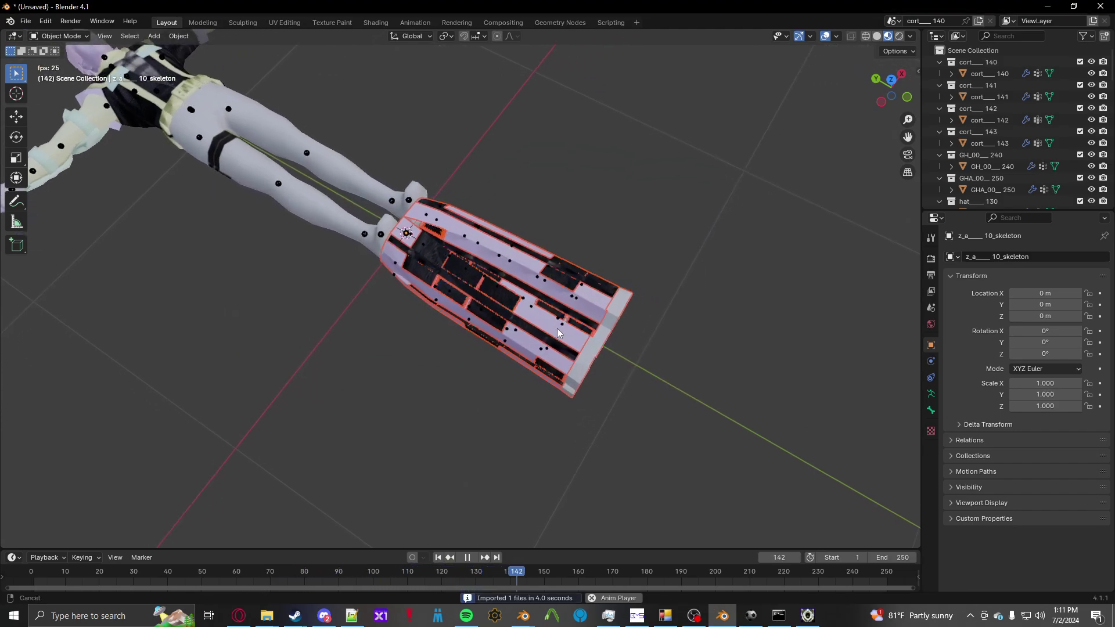
Put the imported cloth's z_a____ 10_skeleton in Pose Mode and select its root bone FFFF/FFFF_0_ at the origin.
{"action": "middle_click_drag", "start_coordinate": [557, 332], "coordinate": [482, 315]}
{"action": "middle_click_drag", "start_coordinate": [450, 231], "coordinate": [301, 166]}
{"action": "left_click", "coordinate": [57, 36]}
{"action": "left_click", "coordinate": [63, 74]}
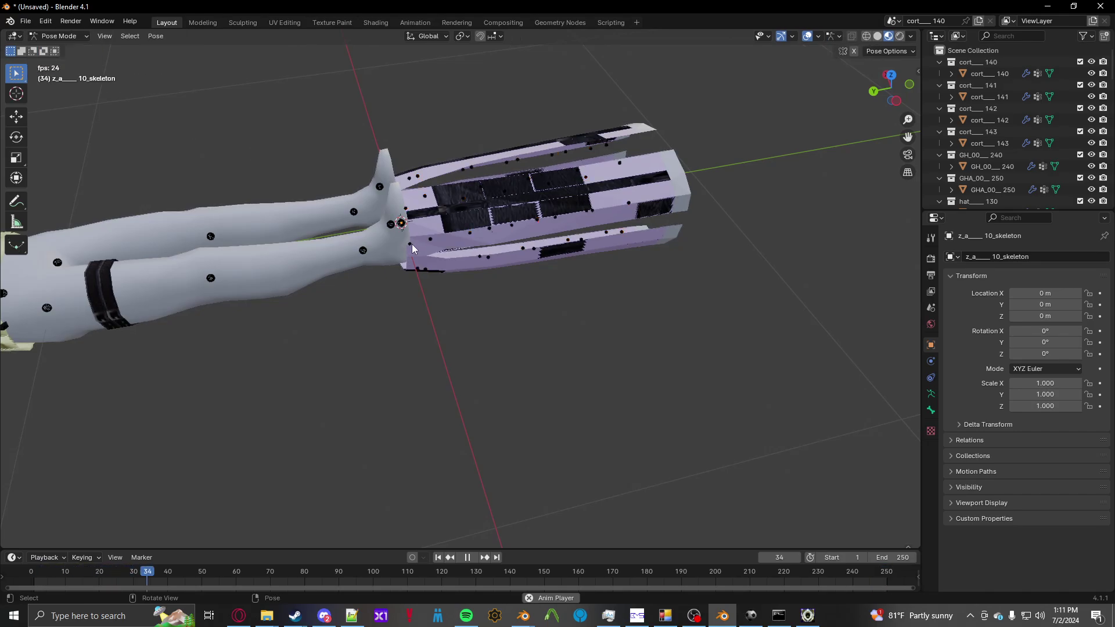
{"action": "middle_click_drag", "start_coordinate": [412, 244], "coordinate": [485, 232]}
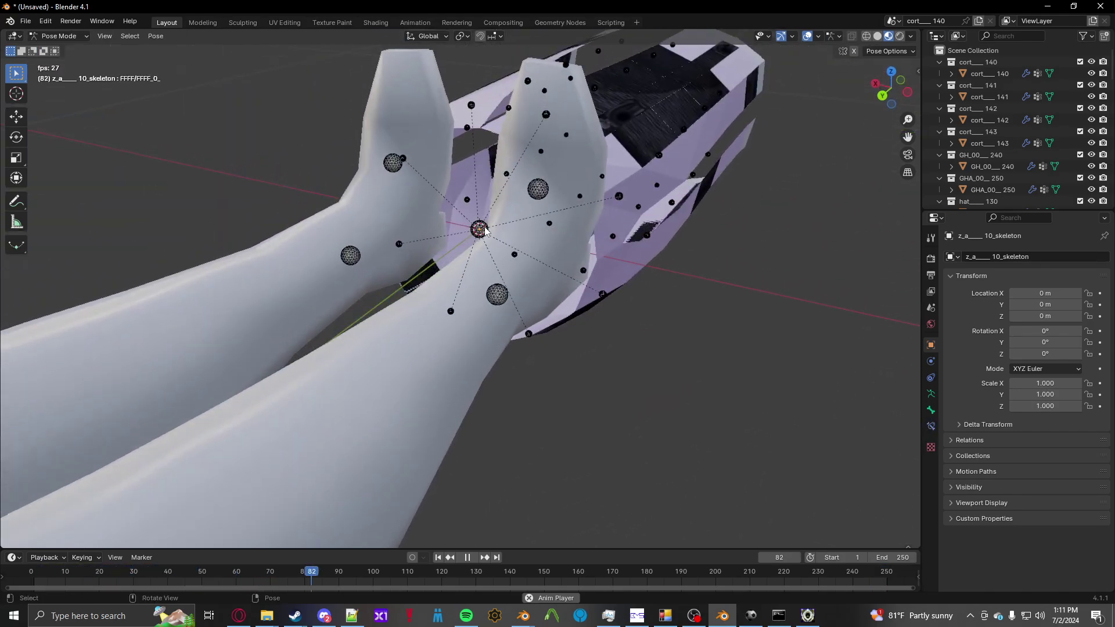
{"action": "scroll", "coordinate": [486, 230], "scroll_direction": "down", "scroll_amount": 10}
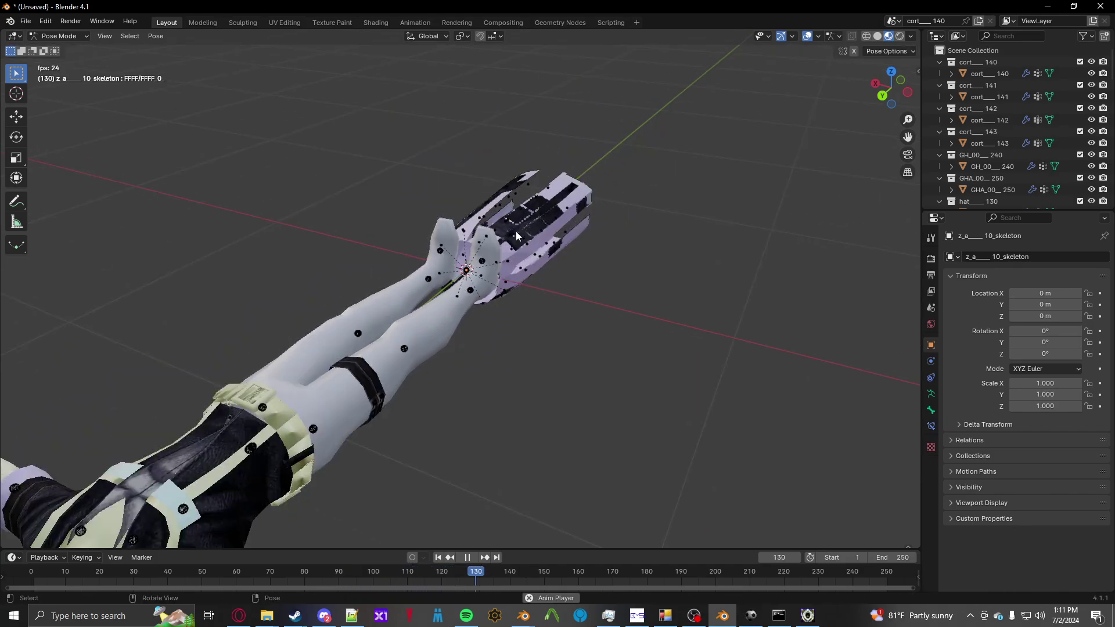
Add a Copy Transforms constraint to the cloth's root bone, targeting bone FFFF/FFFF_0_ of cort____ 140_skeleton.
{"action": "left_click", "coordinate": [931, 426]}
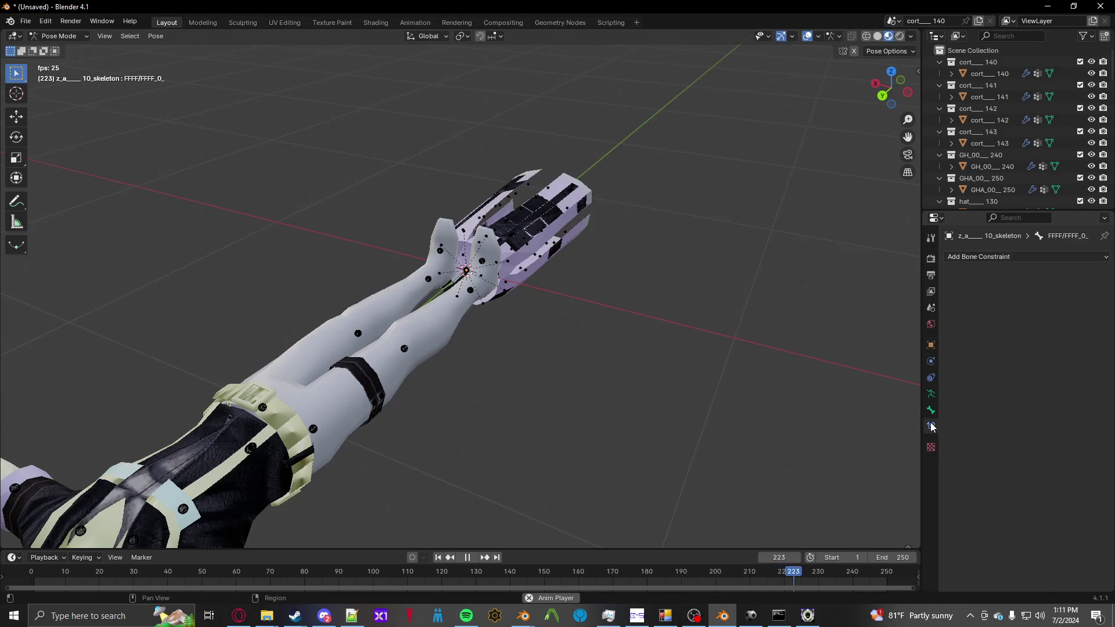
{"action": "left_click", "coordinate": [974, 257]}
{"action": "left_click", "coordinate": [918, 327]}
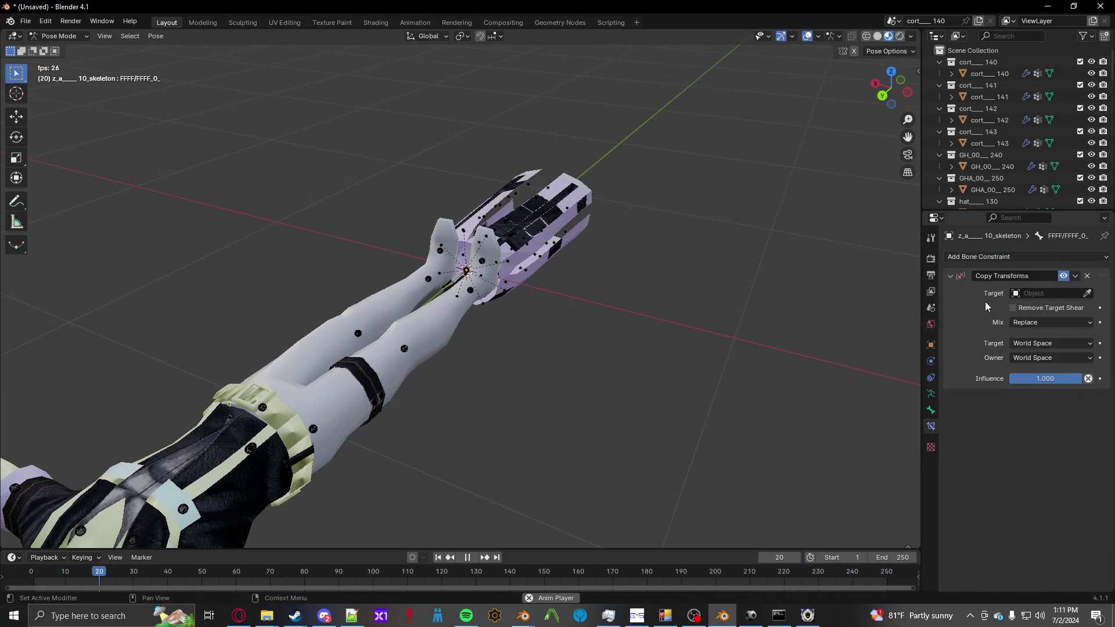
{"action": "left_click", "coordinate": [1039, 295]}
{"action": "scroll", "coordinate": [1035, 375], "scroll_direction": "down", "scroll_amount": 10}
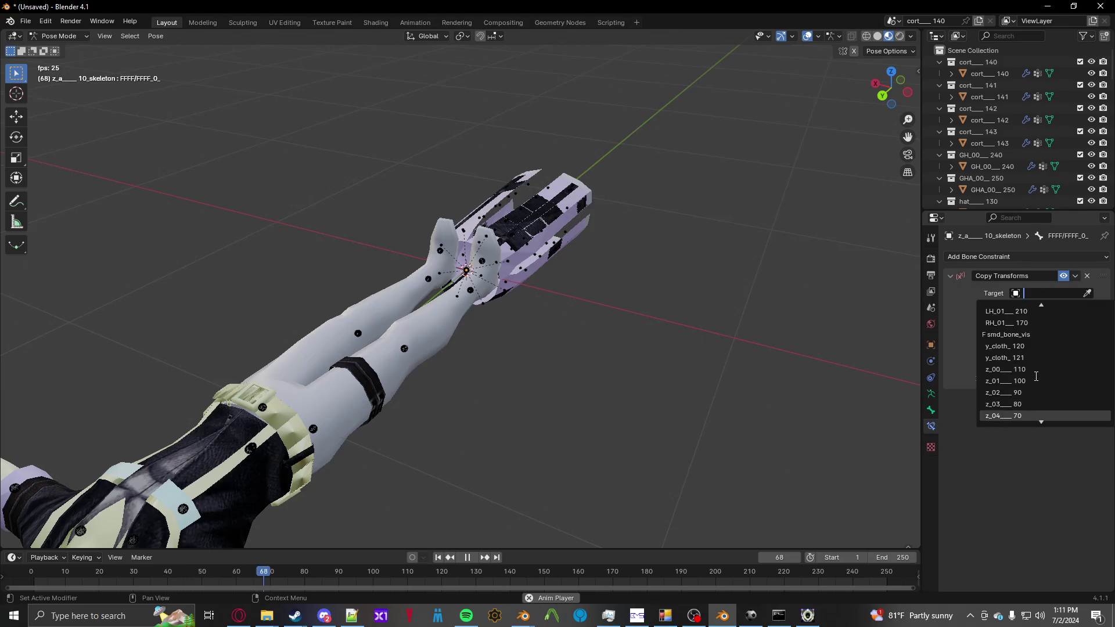
{"action": "scroll", "coordinate": [1036, 376], "scroll_direction": "up", "scroll_amount": 5}
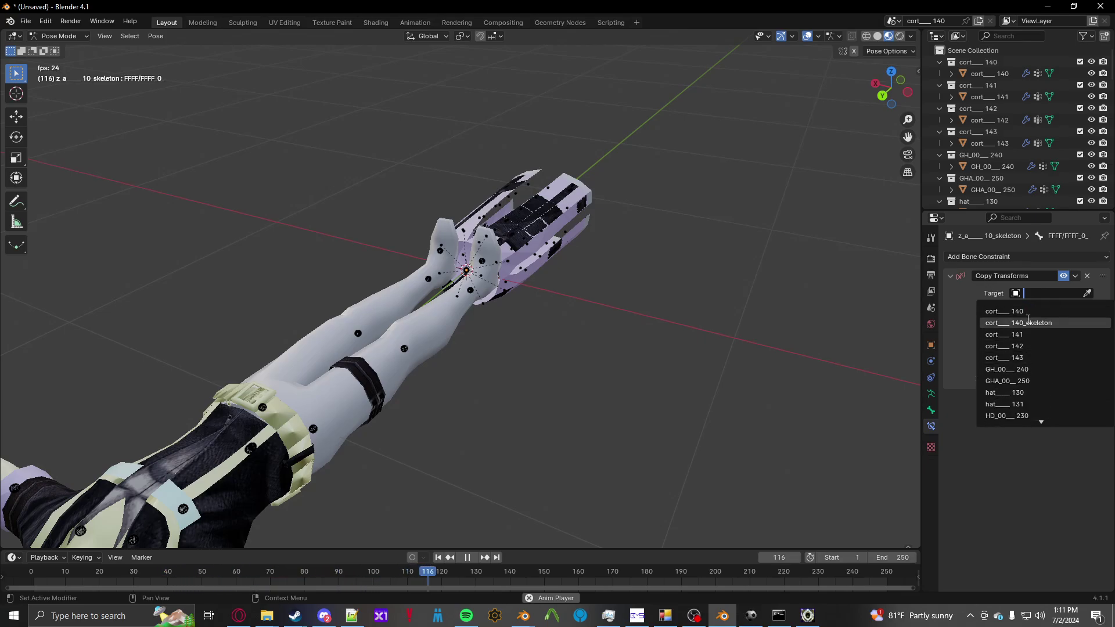
{"action": "left_click", "coordinate": [1028, 320]}
{"action": "left_click", "coordinate": [1022, 325]}
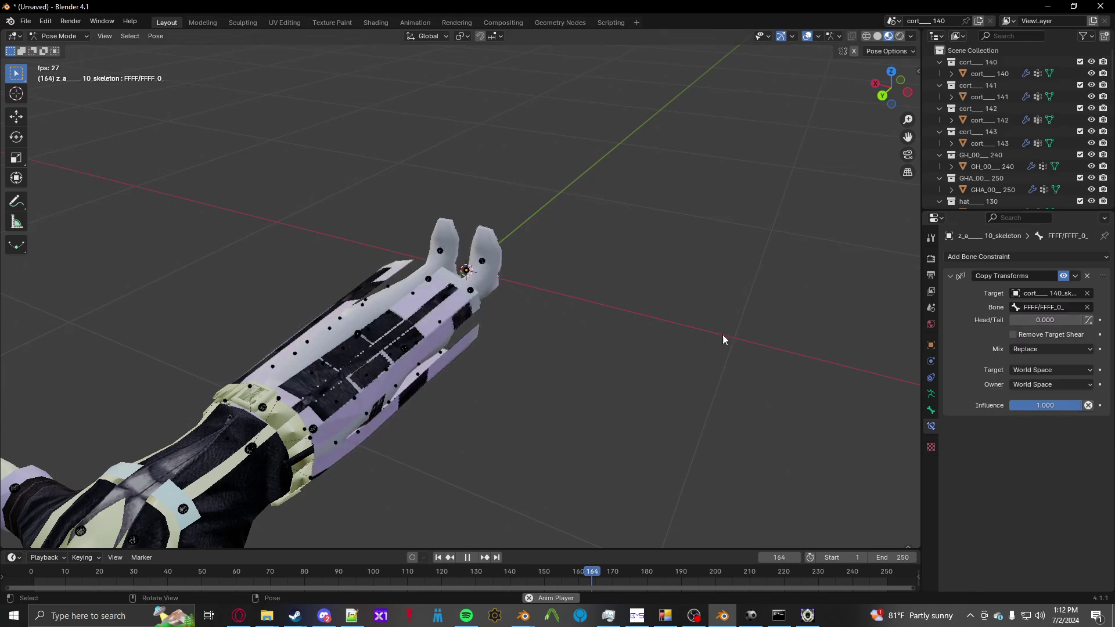
Return the cloth skeleton to Object Mode and select the character's cort____ 140_skeleton at the belt.
{"action": "middle_click_drag", "start_coordinate": [723, 334], "coordinate": [505, 284]}
{"action": "left_click", "coordinate": [59, 36]}
{"action": "left_click", "coordinate": [58, 47]}
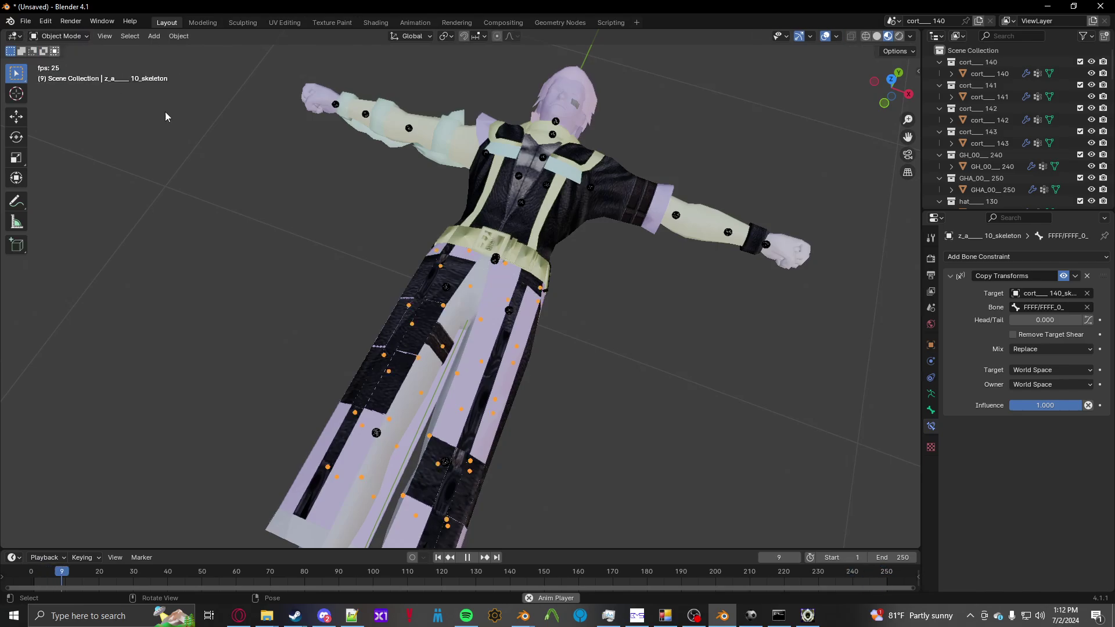
{"action": "middle_click_drag", "start_coordinate": [511, 325], "coordinate": [476, 235]}
{"action": "left_click", "coordinate": [481, 238]}
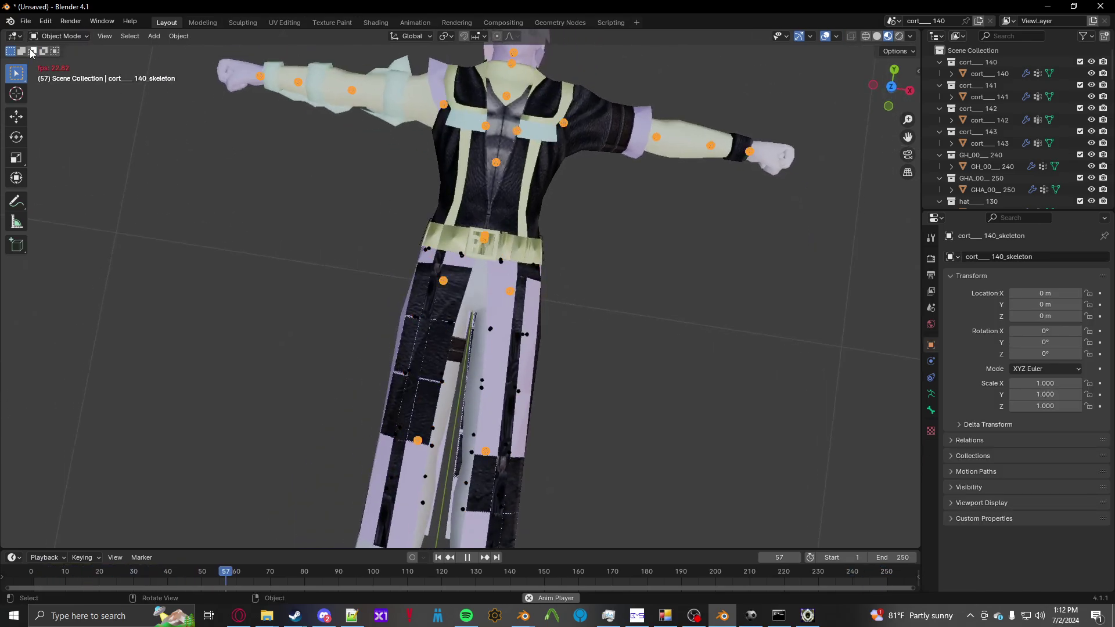
Test the character rig in Pose Mode by rotating its hip, root and shoulder bones, cancel the rotations and return to Object Mode.
{"action": "left_click", "coordinate": [60, 36]}
{"action": "left_click", "coordinate": [63, 75]}
{"action": "left_click", "coordinate": [485, 239]}
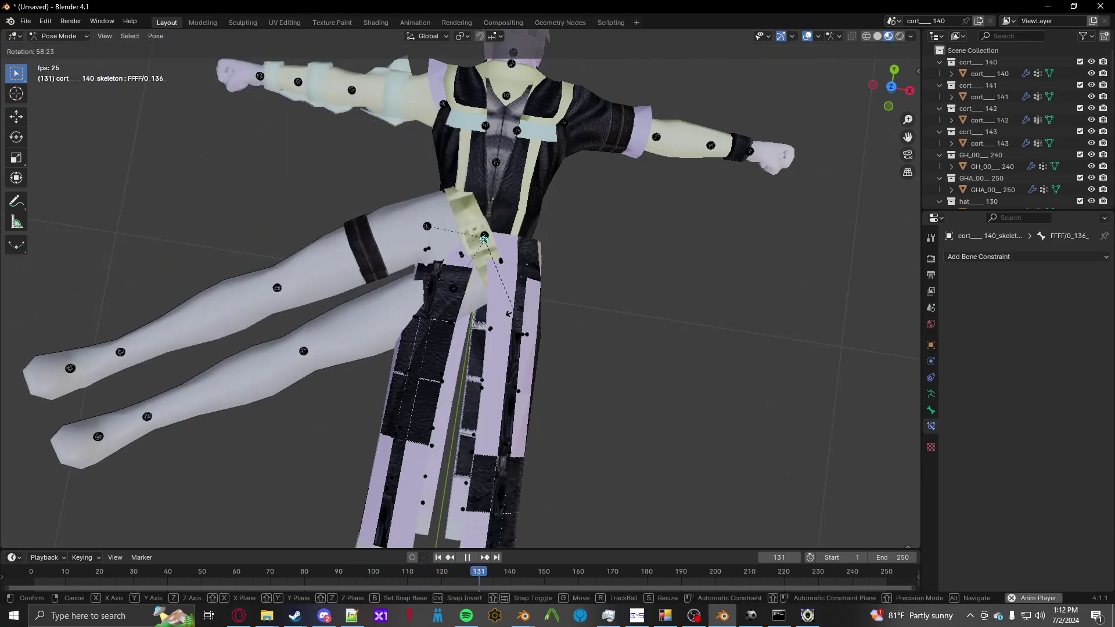
{"action": "key", "text": "r"}
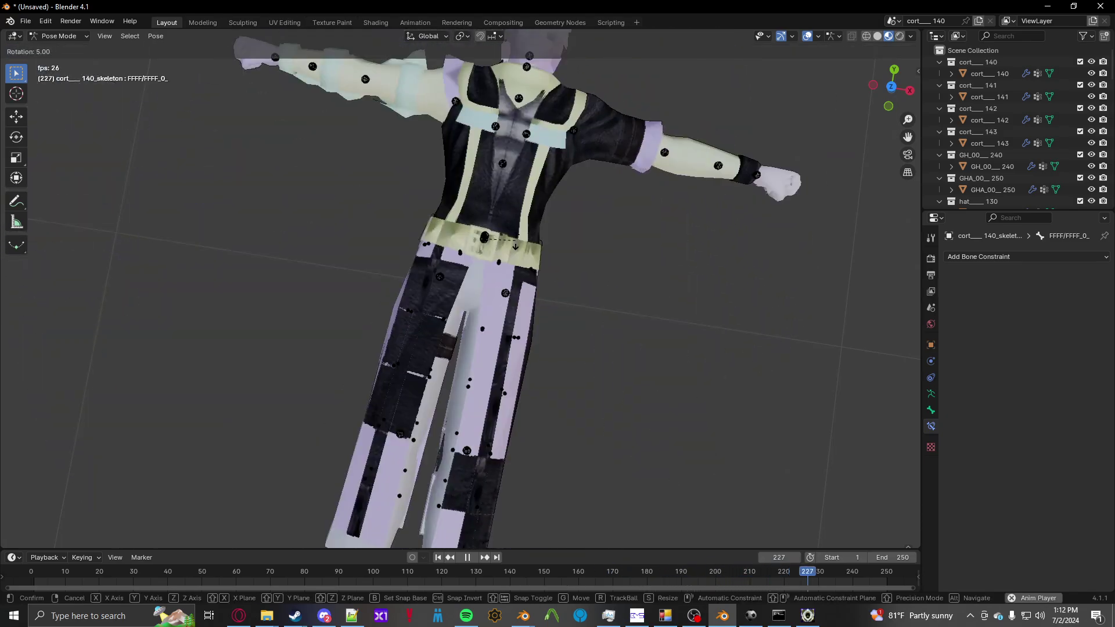
{"action": "right_click", "coordinate": [511, 190]}
{"action": "left_click", "coordinate": [516, 132]}
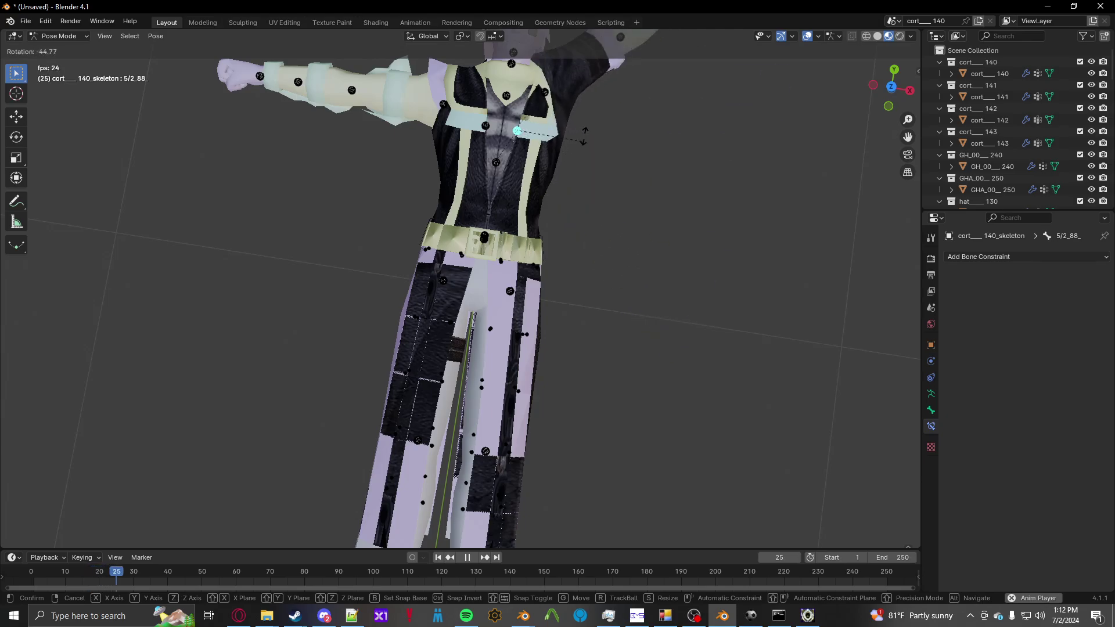
{"action": "left_click", "coordinate": [36, 35]}
{"action": "left_click", "coordinate": [55, 43]}
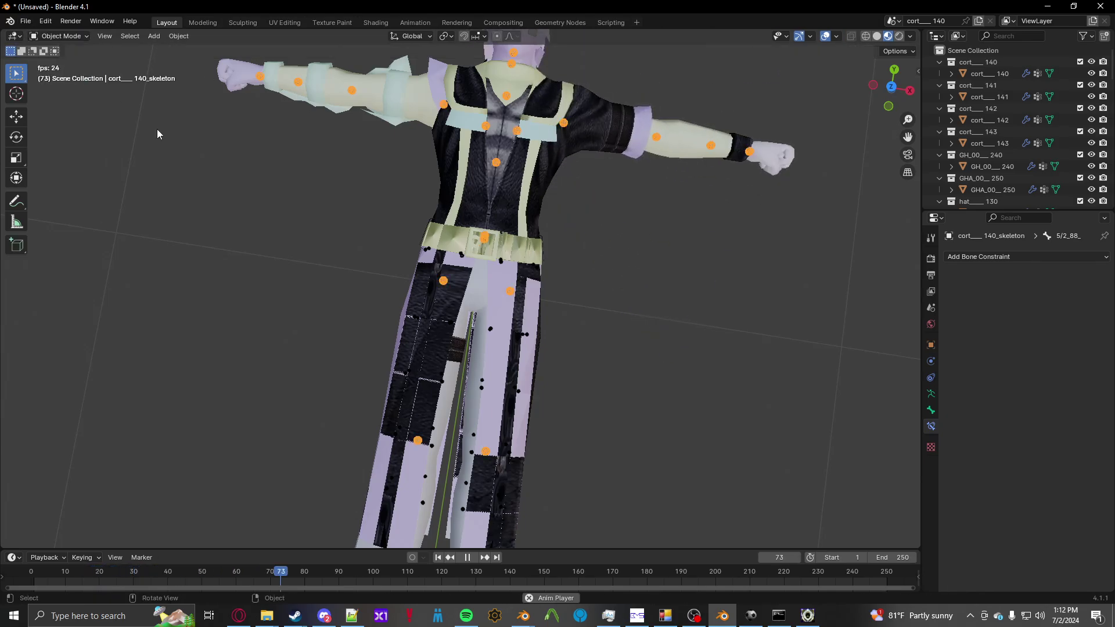
Try moving the z_b____ 01 cloth mesh away from the legs and cancel the move.
{"action": "left_click", "coordinate": [474, 321]}
{"action": "scroll", "coordinate": [447, 349], "scroll_direction": "up", "scroll_amount": 5}
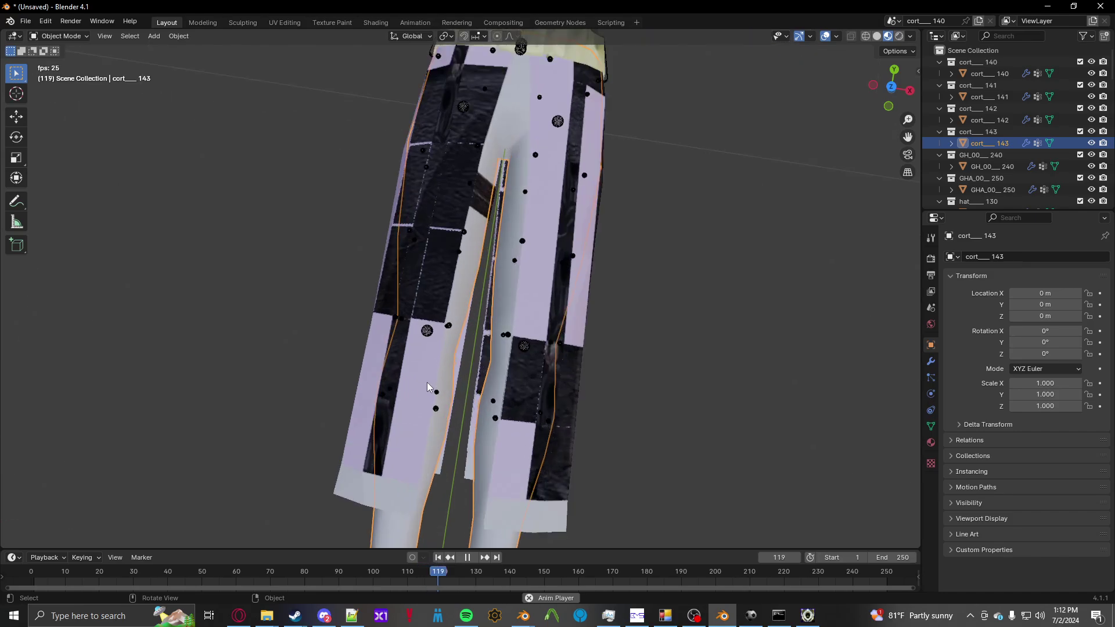
{"action": "scroll", "coordinate": [417, 370], "scroll_direction": "down", "scroll_amount": 6}
{"action": "key", "text": "g"}
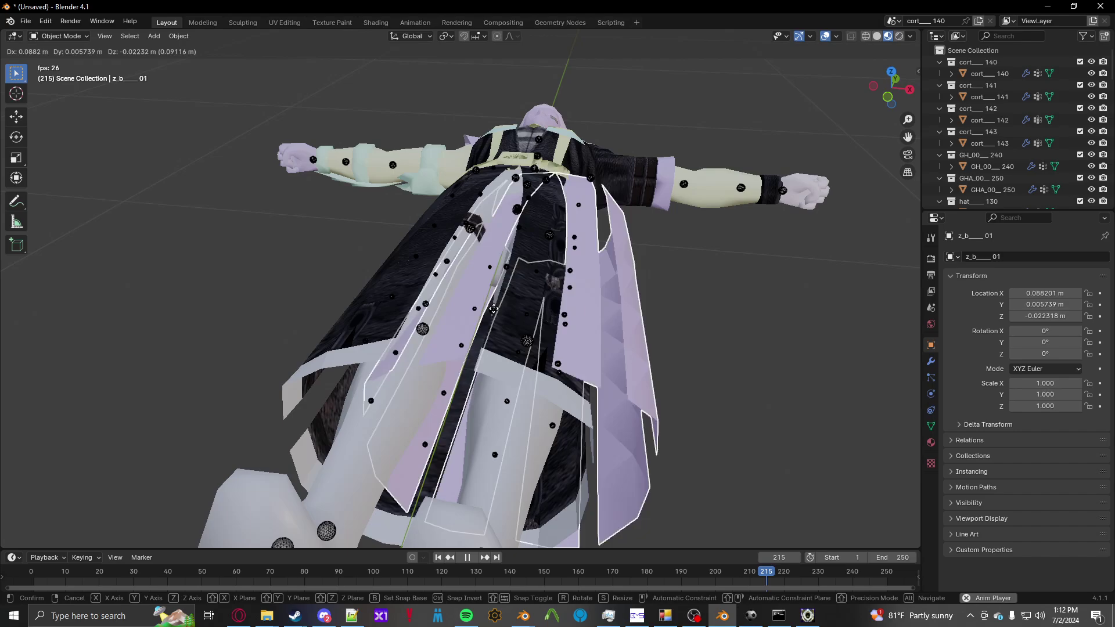
{"action": "right_click", "coordinate": [392, 314]}
Examine how the cloth panels fit around the character's legs and waist from the side, front and full-body views.
{"action": "middle_click_drag", "start_coordinate": [448, 271], "coordinate": [372, 278]}
{"action": "left_click", "coordinate": [376, 323]}
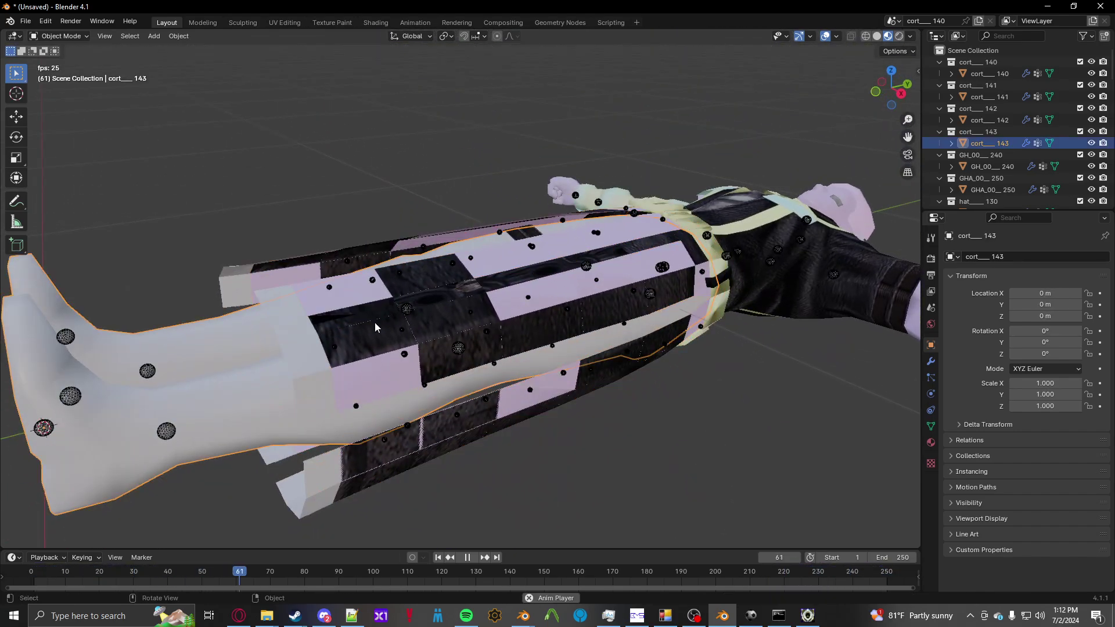
{"action": "middle_click_drag", "start_coordinate": [375, 323], "coordinate": [512, 293]}
{"action": "key", "text": "alt+a"}
{"action": "scroll", "coordinate": [512, 292], "scroll_direction": "down", "scroll_amount": 4}
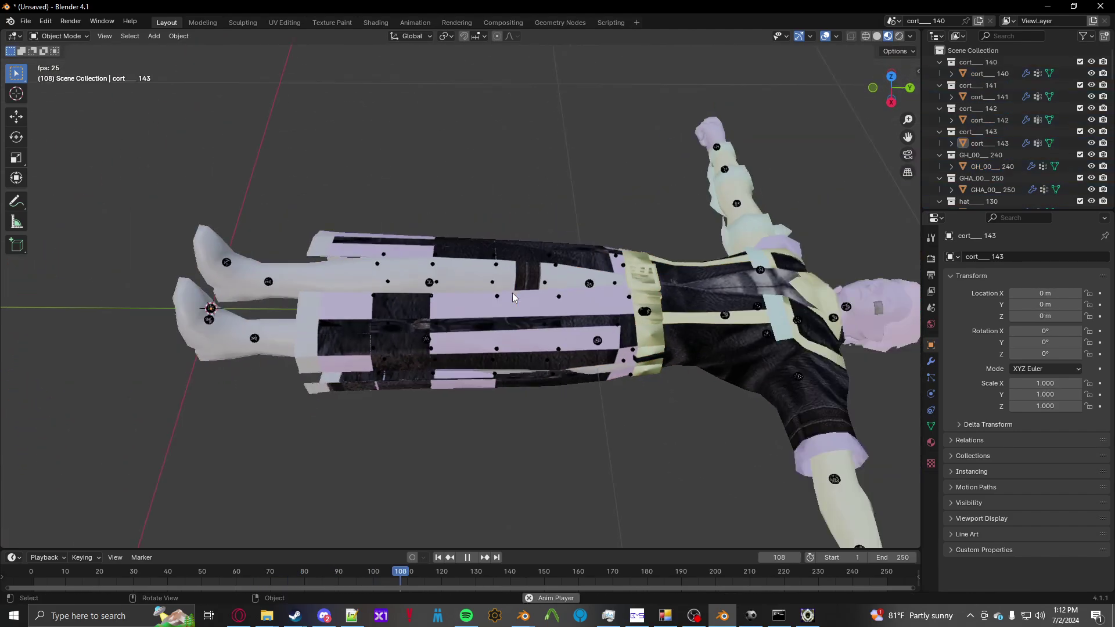
{"action": "middle_click_drag", "start_coordinate": [712, 299], "coordinate": [377, 250], "text": "shift"}
{"action": "middle_click_drag", "start_coordinate": [378, 250], "coordinate": [497, 235]}
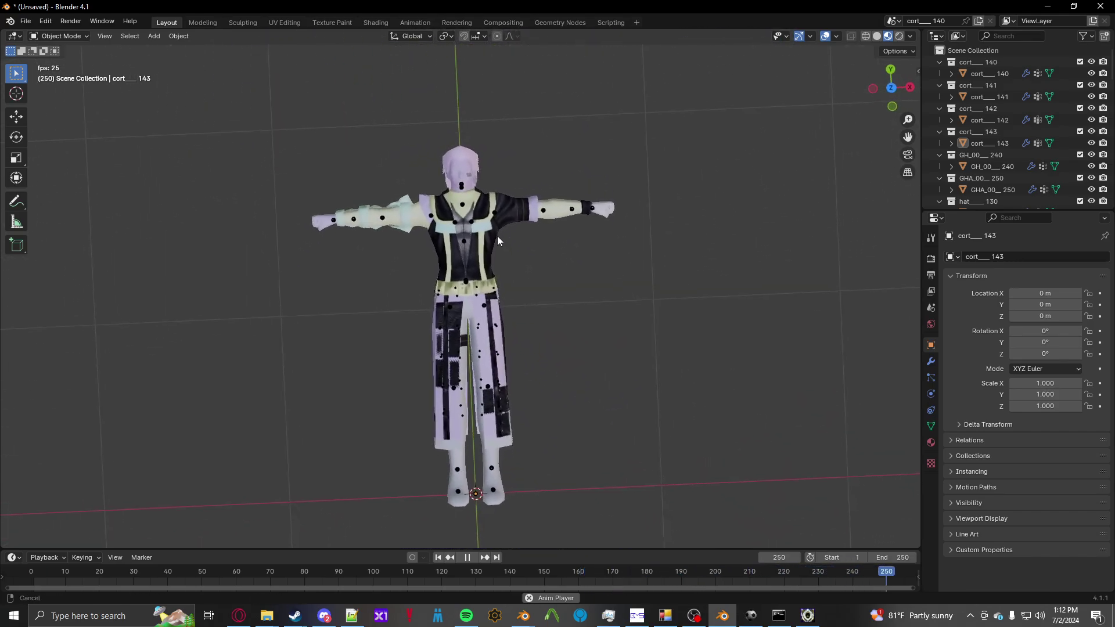
{"action": "scroll", "coordinate": [497, 236], "scroll_direction": "up", "scroll_amount": 3}
{"action": "scroll", "coordinate": [497, 236], "scroll_direction": "down", "scroll_amount": 2}
{"action": "scroll", "coordinate": [497, 237], "scroll_direction": "up", "scroll_amount": 1}
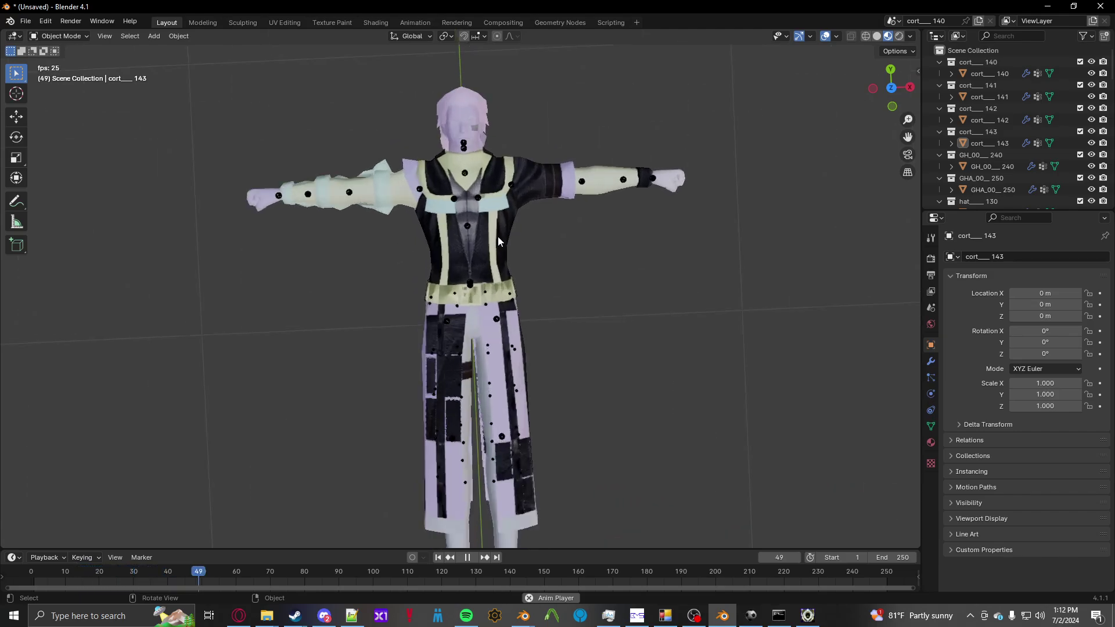
{"action": "scroll", "coordinate": [497, 237], "scroll_direction": "down", "scroll_amount": 2}
{"action": "middle_click_drag", "start_coordinate": [498, 237], "coordinate": [445, 199]}
Import mesh2.fbx from the GodHandTools ExtractedTextures folder as an FBX file.
{"action": "left_click", "coordinate": [23, 22]}
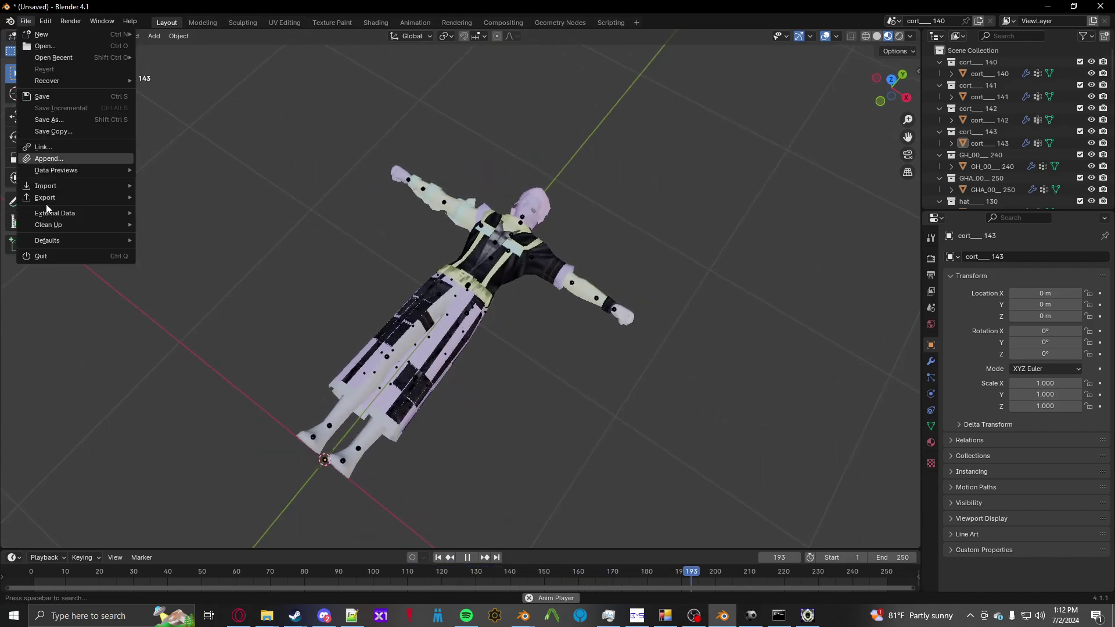
{"action": "mouse_move", "coordinate": [43, 186]}
{"action": "left_click", "coordinate": [170, 302]}
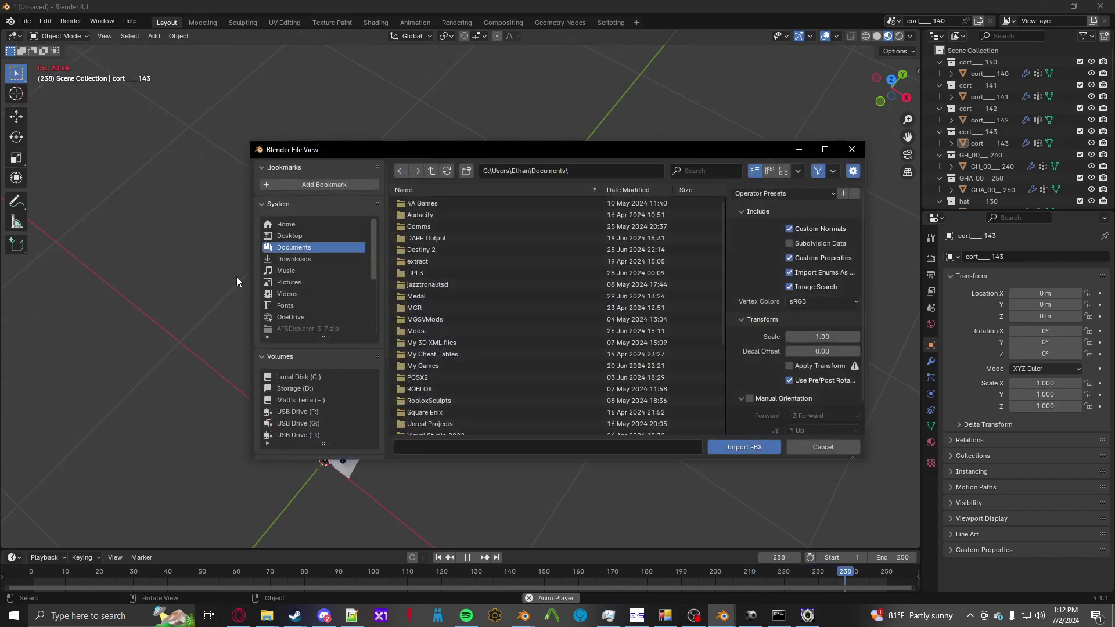
{"action": "scroll", "coordinate": [350, 254], "scroll_direction": "down", "scroll_amount": 3}
{"action": "scroll", "coordinate": [378, 294], "scroll_direction": "down", "scroll_amount": 5}
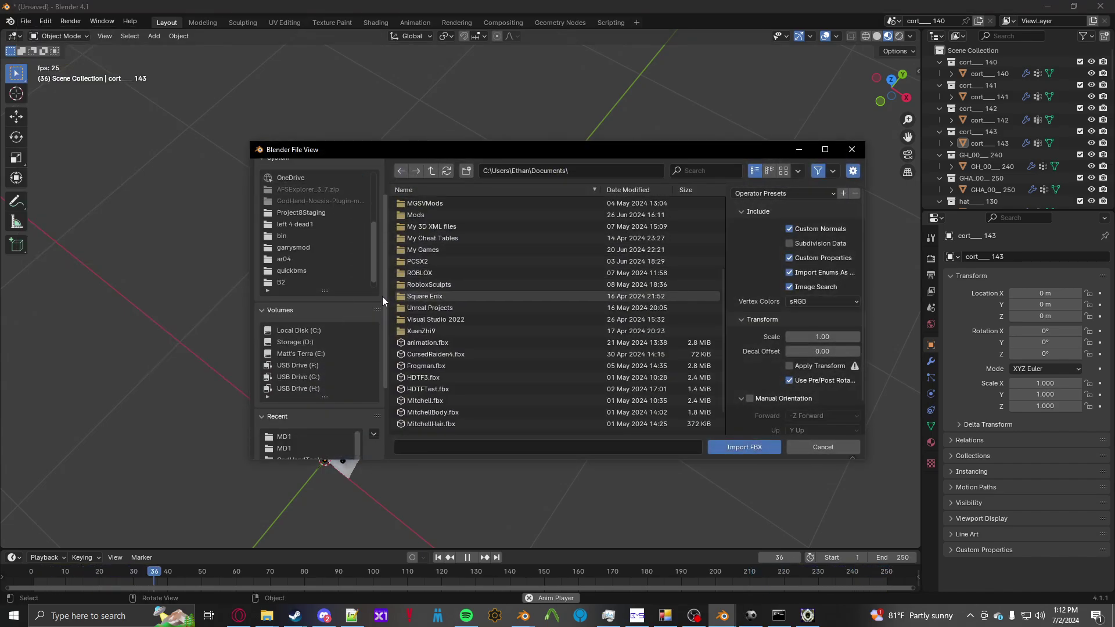
{"action": "left_click", "coordinate": [284, 335]}
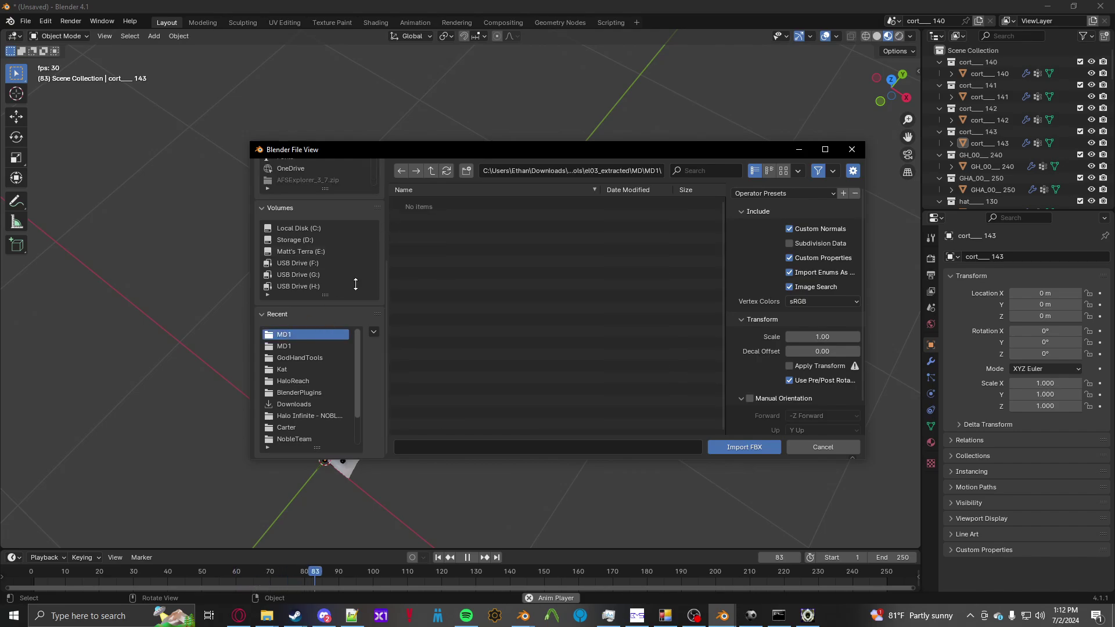
{"action": "left_click", "coordinate": [431, 171]}
{"action": "left_click", "coordinate": [430, 171]}
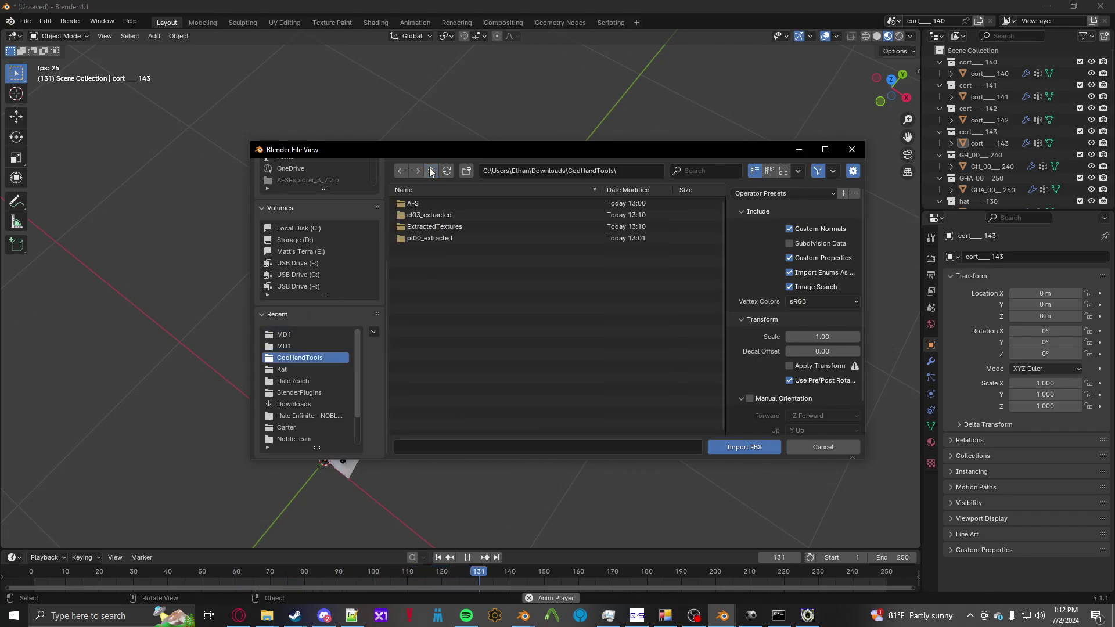
{"action": "double_click", "coordinate": [434, 226]}
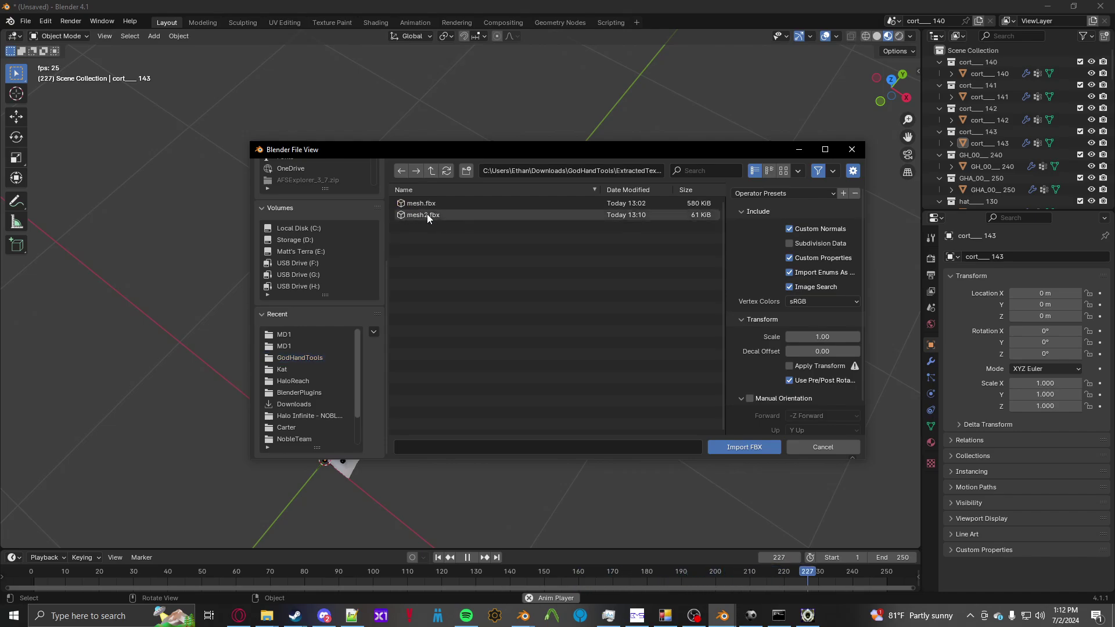
{"action": "double_click", "coordinate": [427, 216]}
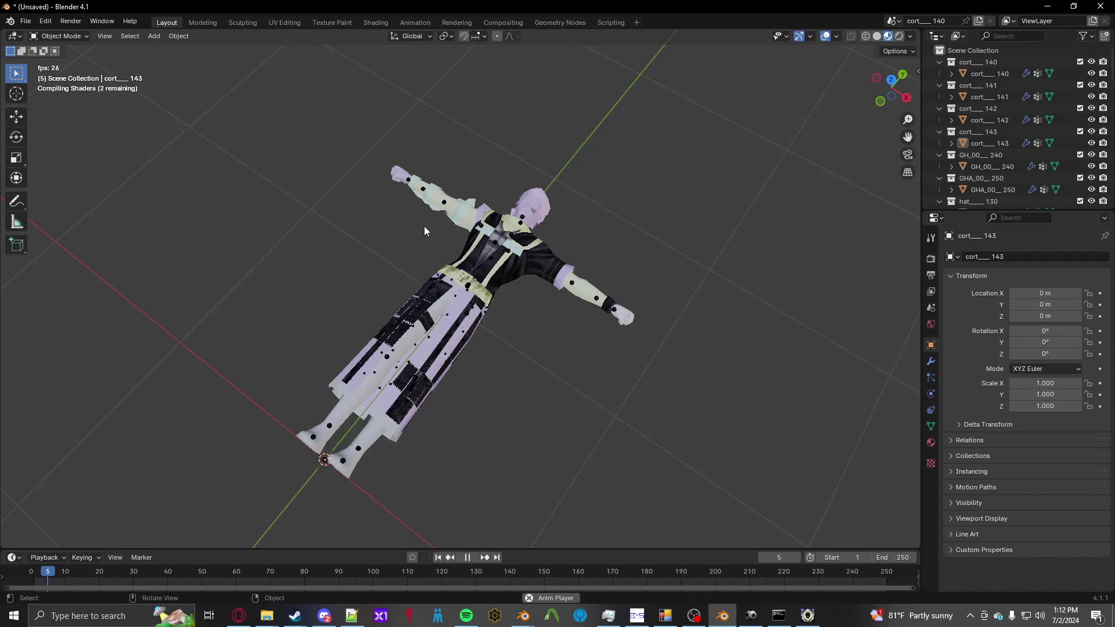
Scale the imported cloth meshes by 100 and rotate them -90° about the global X axis.
{"action": "type", "text": "s100"}
{"action": "key", "text": "Return"}
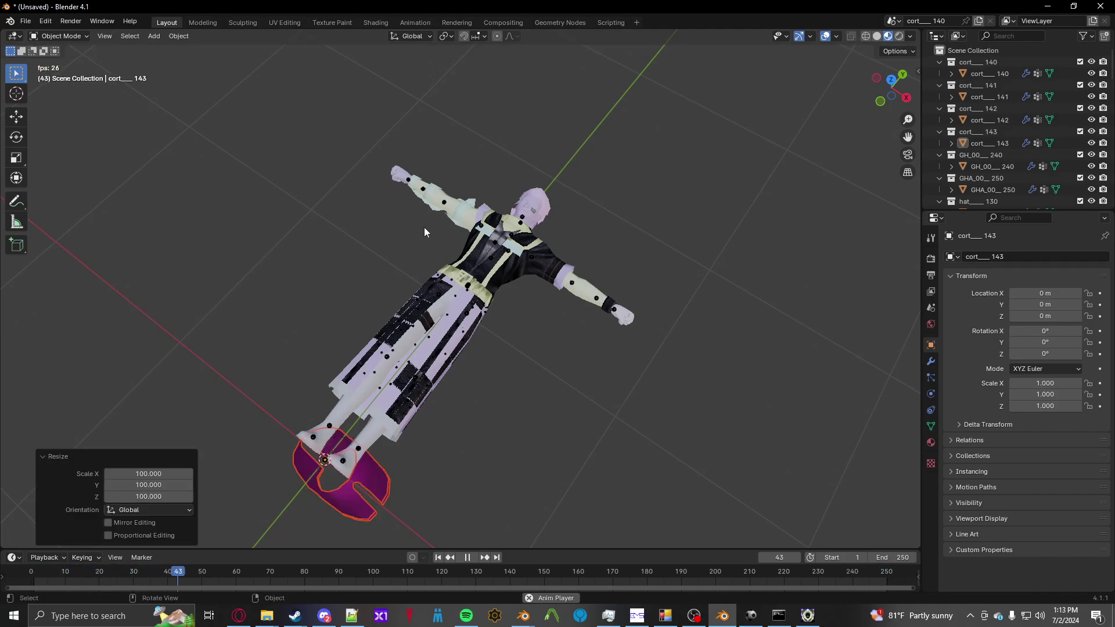
{"action": "middle_click_drag", "start_coordinate": [410, 232], "coordinate": [532, 252]}
{"action": "type", "text": "rx9"}
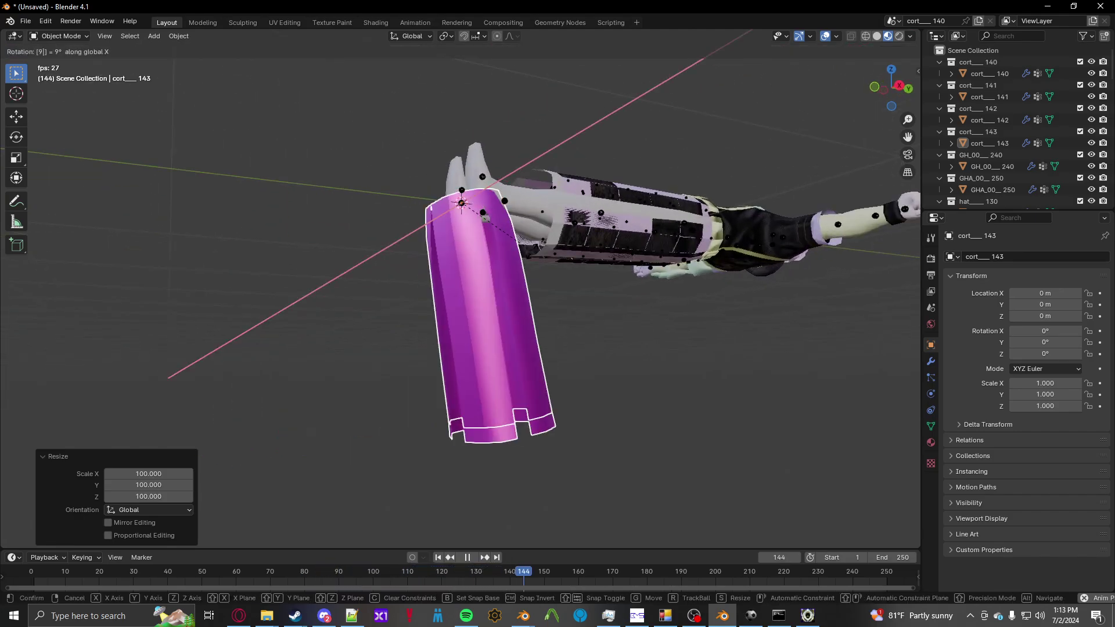
{"action": "type", "text": "-0"}
{"action": "key", "text": "Return"}
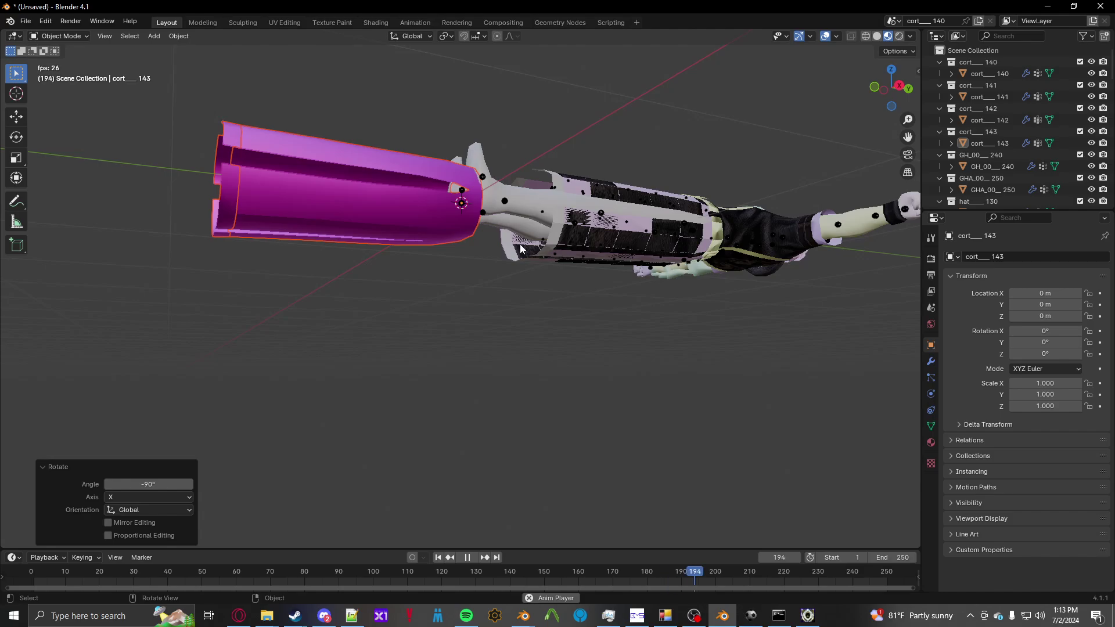
Try moving the imported z_b cloth mesh on its own and cancel the move.
{"action": "middle_click_drag", "start_coordinate": [520, 249], "coordinate": [381, 270]}
{"action": "scroll", "coordinate": [400, 257], "scroll_direction": "up", "scroll_amount": 2}
{"action": "left_click", "coordinate": [381, 270]}
{"action": "key", "text": "g"}
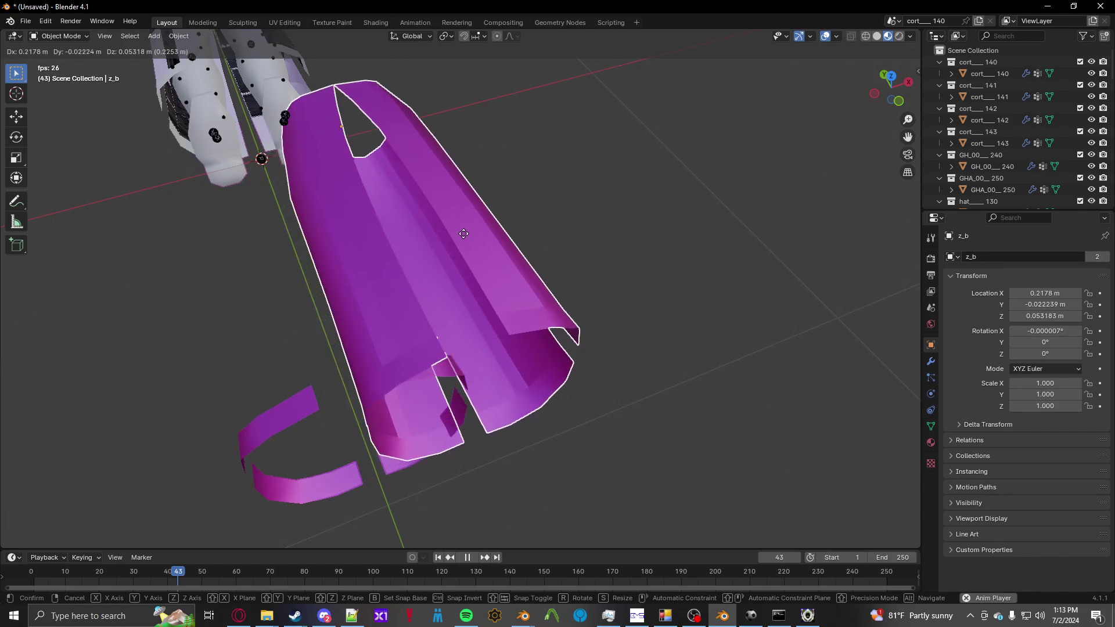
{"action": "right_click", "coordinate": [398, 218]}
{"action": "middle_click_drag", "start_coordinate": [396, 219], "coordinate": [245, 170]}
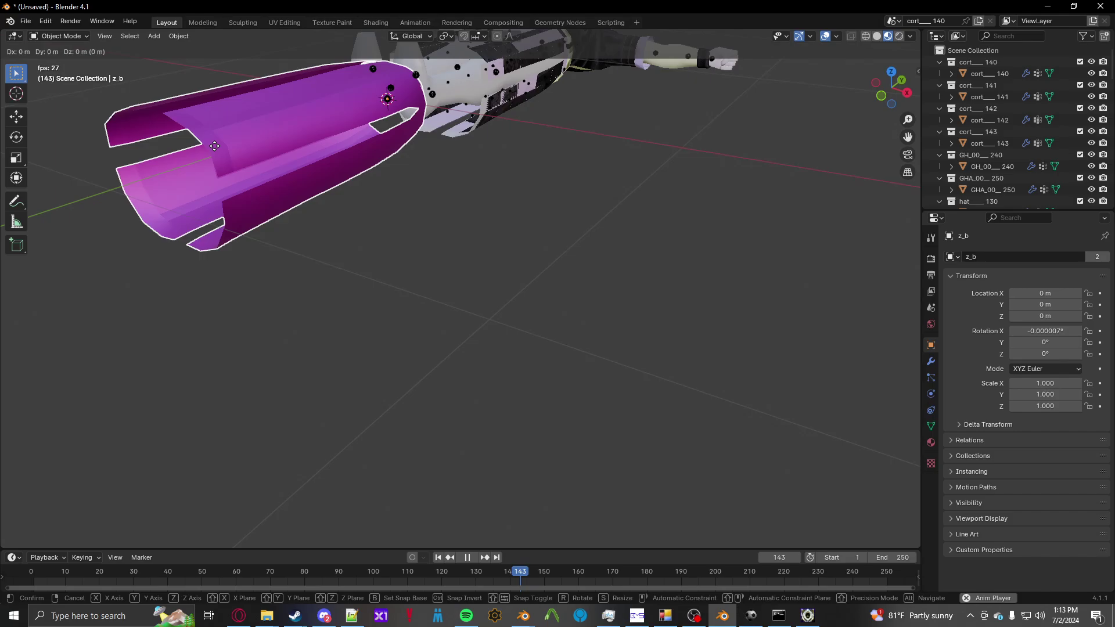
Locate the imported z_b object in the scene hierarchy and expand it to inspect its mesh data.
{"action": "scroll", "coordinate": [215, 172], "scroll_direction": "down", "scroll_amount": 4}
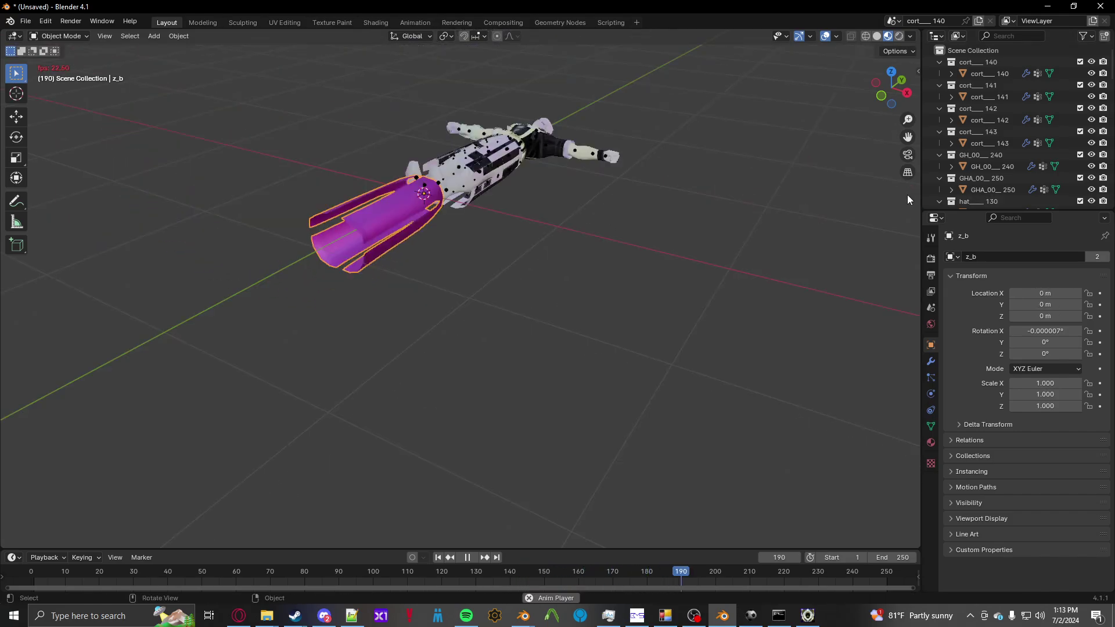
{"action": "scroll", "coordinate": [945, 184], "scroll_direction": "down", "scroll_amount": 20}
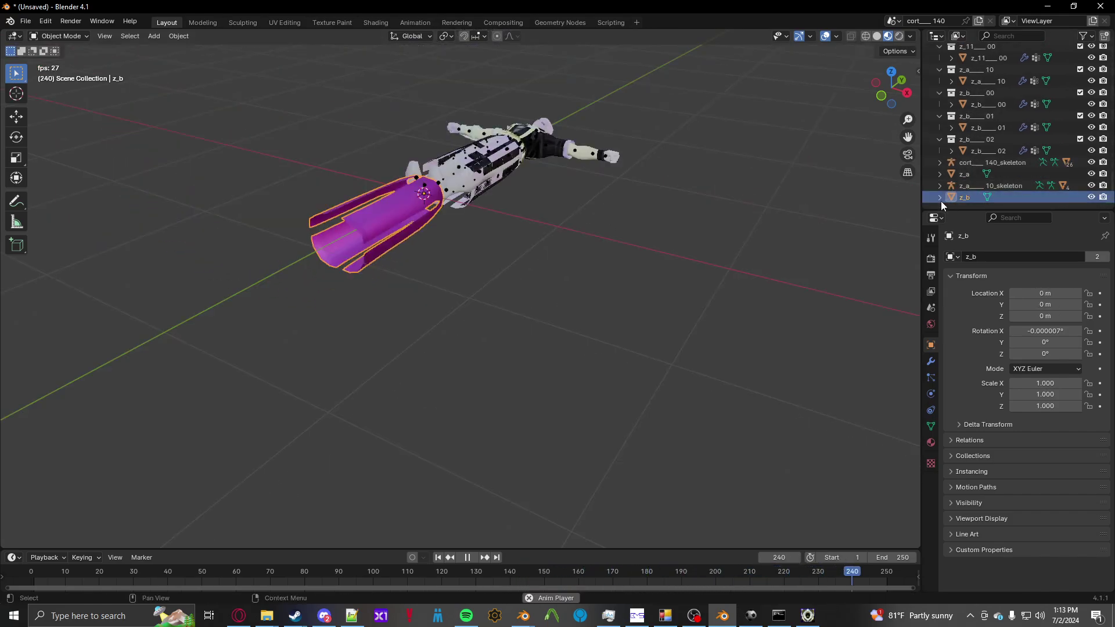
{"action": "left_click", "coordinate": [940, 198]}
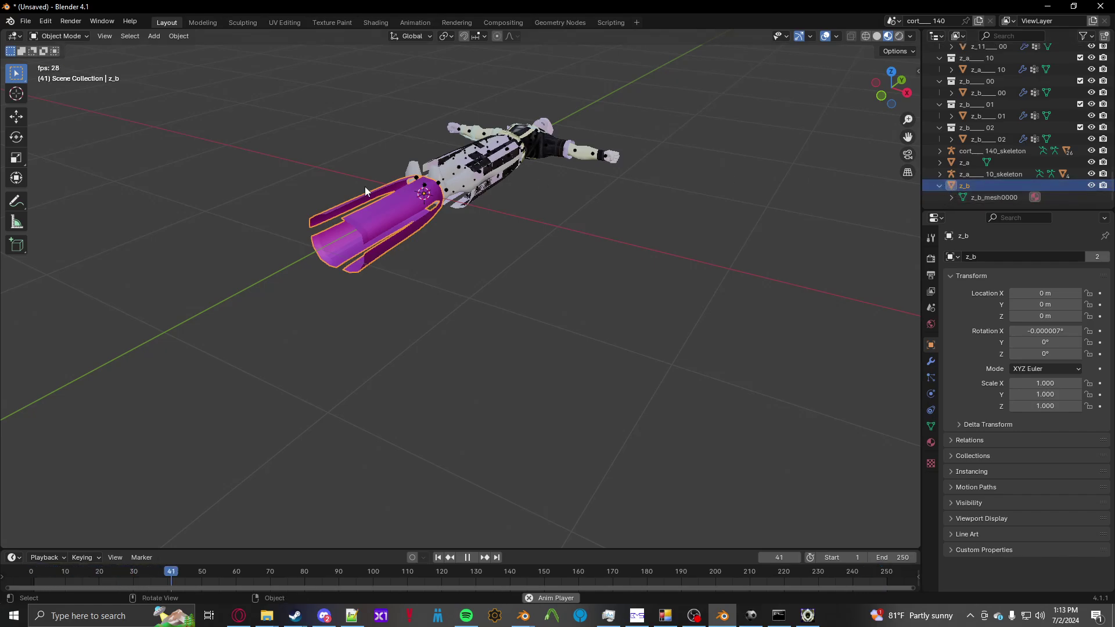
{"action": "scroll", "coordinate": [365, 186], "scroll_direction": "up", "scroll_amount": 2}
{"action": "middle_click_drag", "start_coordinate": [365, 186], "coordinate": [350, 223]}
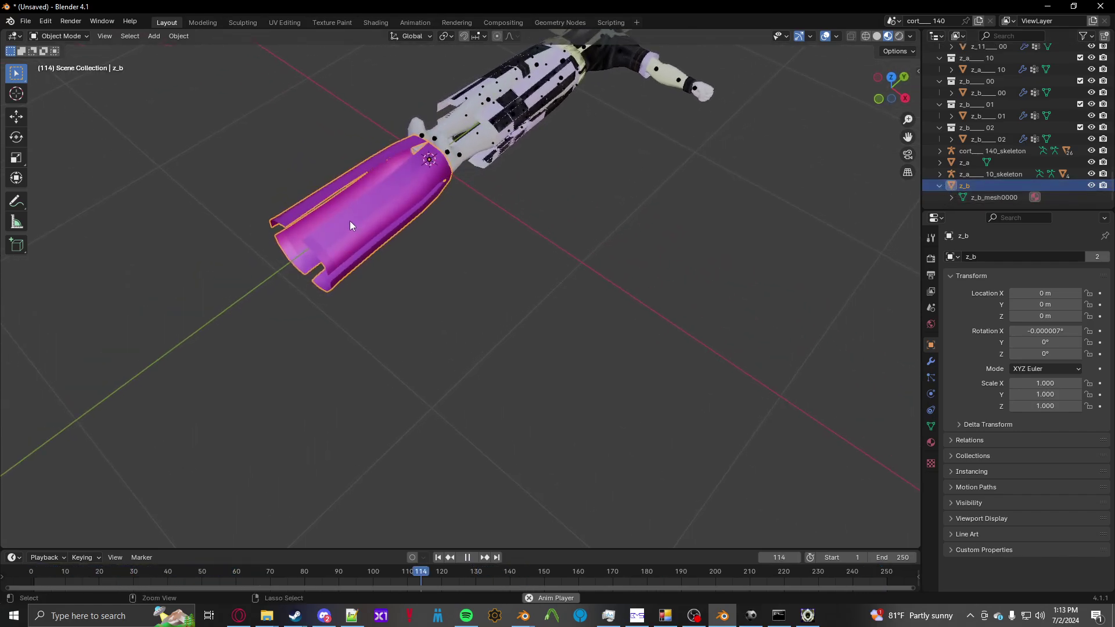
Undo the selection, rotation and scaling changes made to the imported z_a and z_b meshes.
{"action": "key", "text": "ctrl+z"}
{"action": "key", "text": "ctrl+z"}
{"action": "key", "text": "ctrl+z"}
{"action": "key", "text": "ctrl+z"}
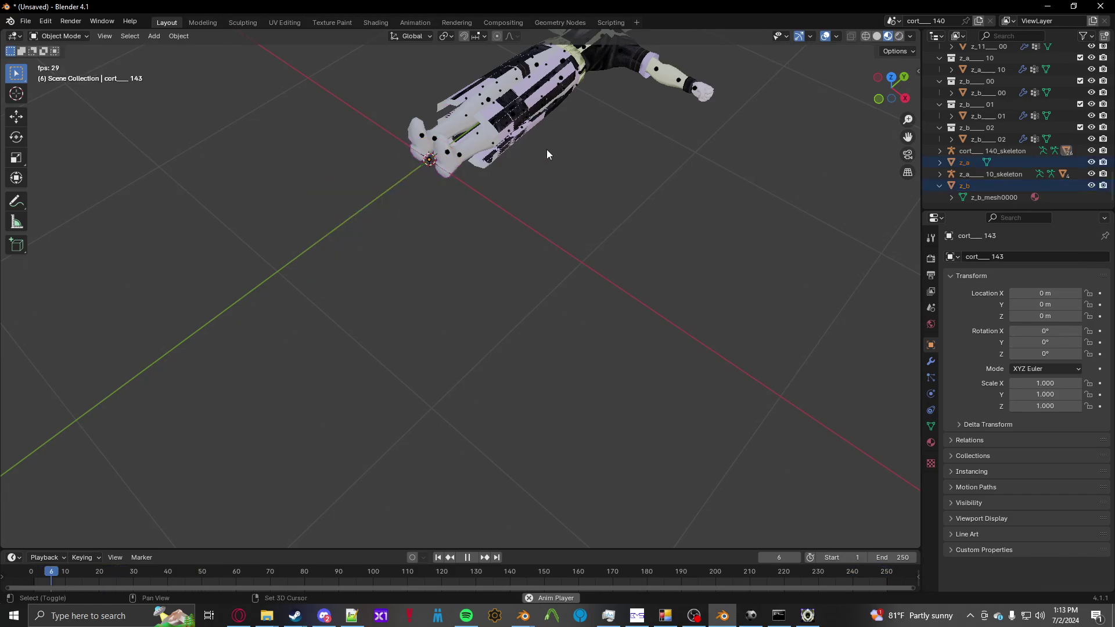
Inspect the character's untextured face and collar up close.
{"action": "middle_click_drag", "start_coordinate": [547, 154], "coordinate": [501, 252]}
{"action": "scroll", "coordinate": [518, 242], "scroll_direction": "up", "scroll_amount": 3}
{"action": "scroll", "coordinate": [518, 242], "scroll_direction": "up", "scroll_amount": 2}
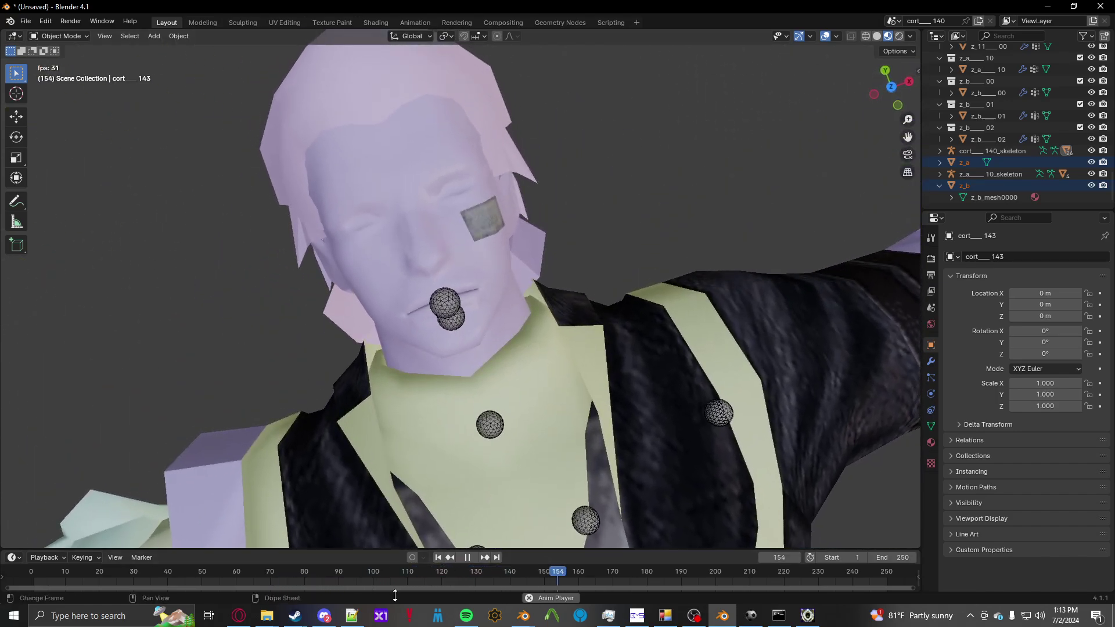